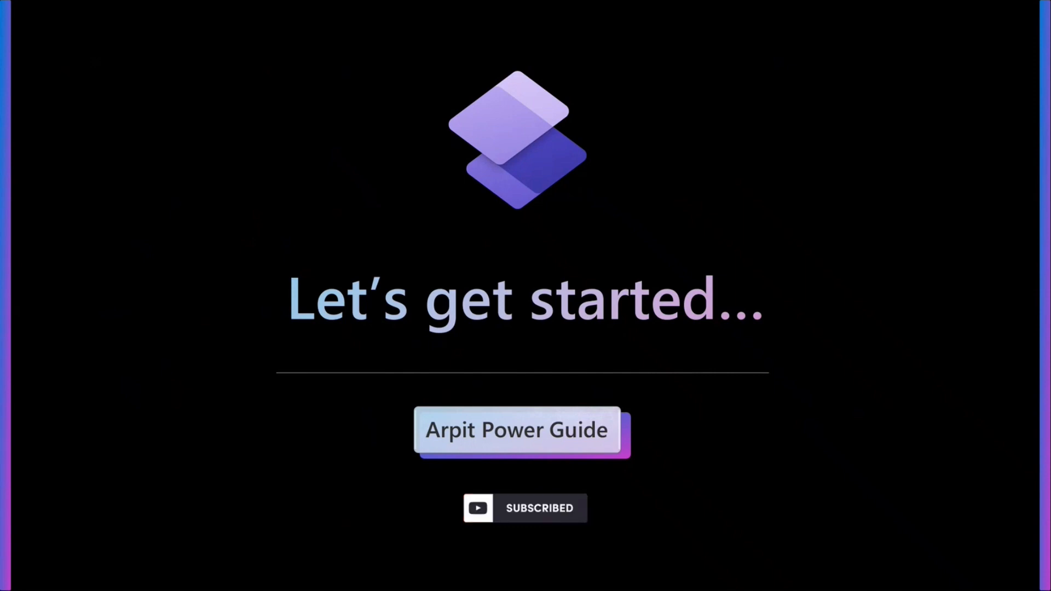
key(alt+Tab)
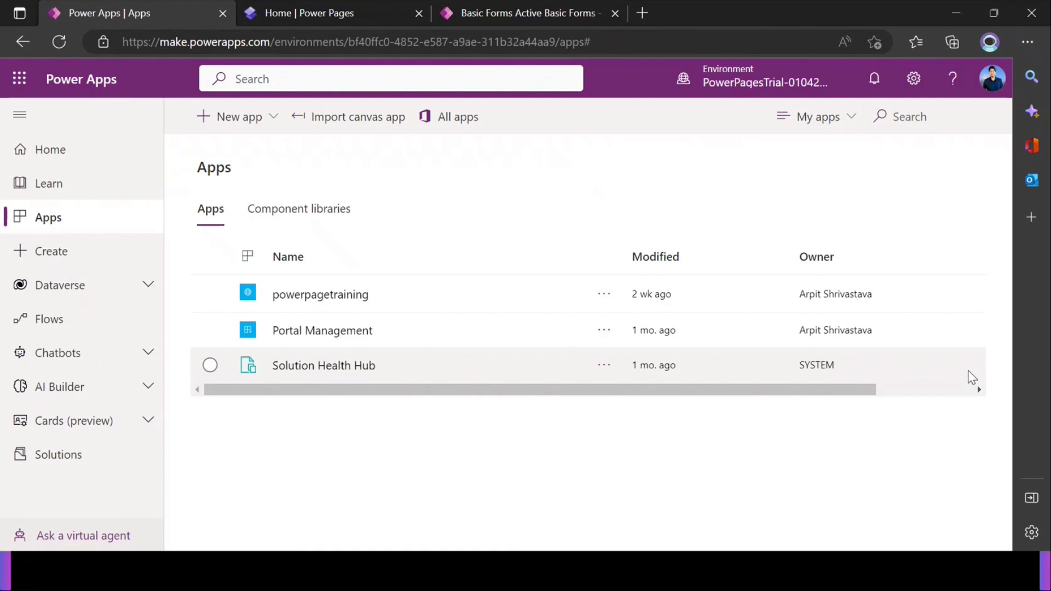
click(968, 370)
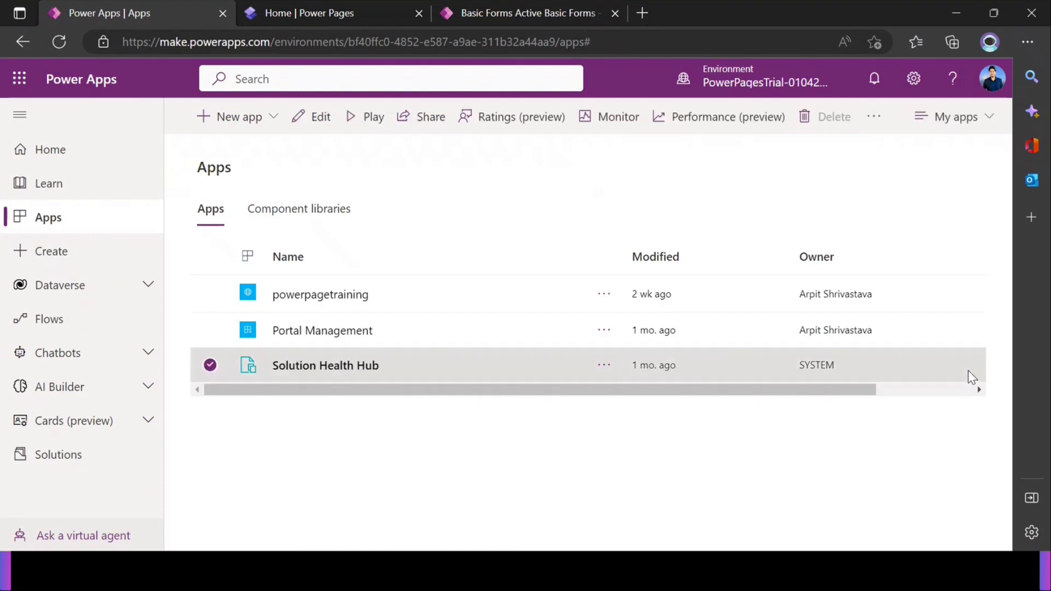
click(209, 365)
click(210, 294)
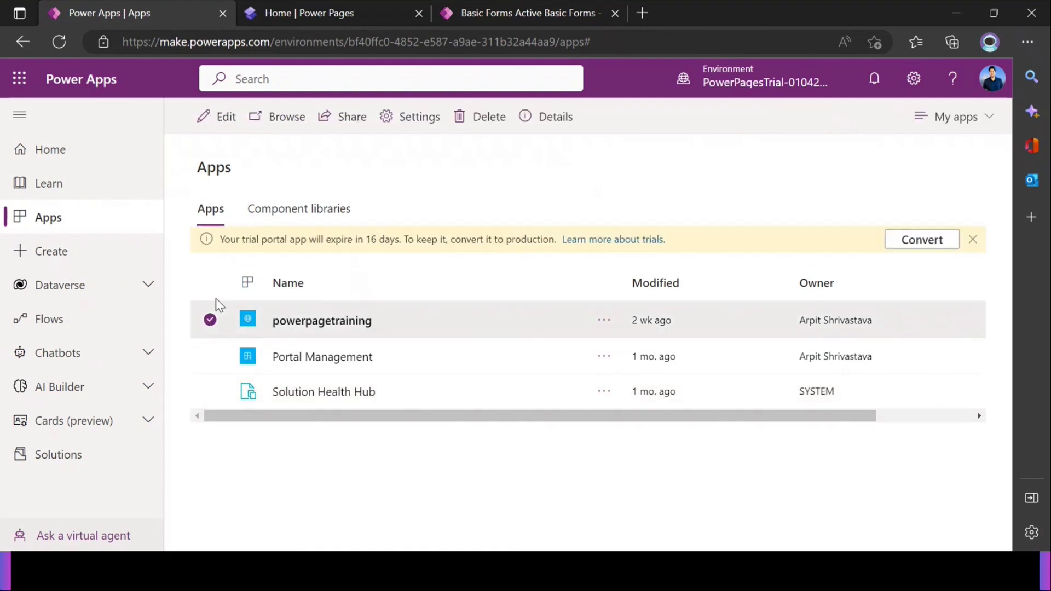
click(210, 356)
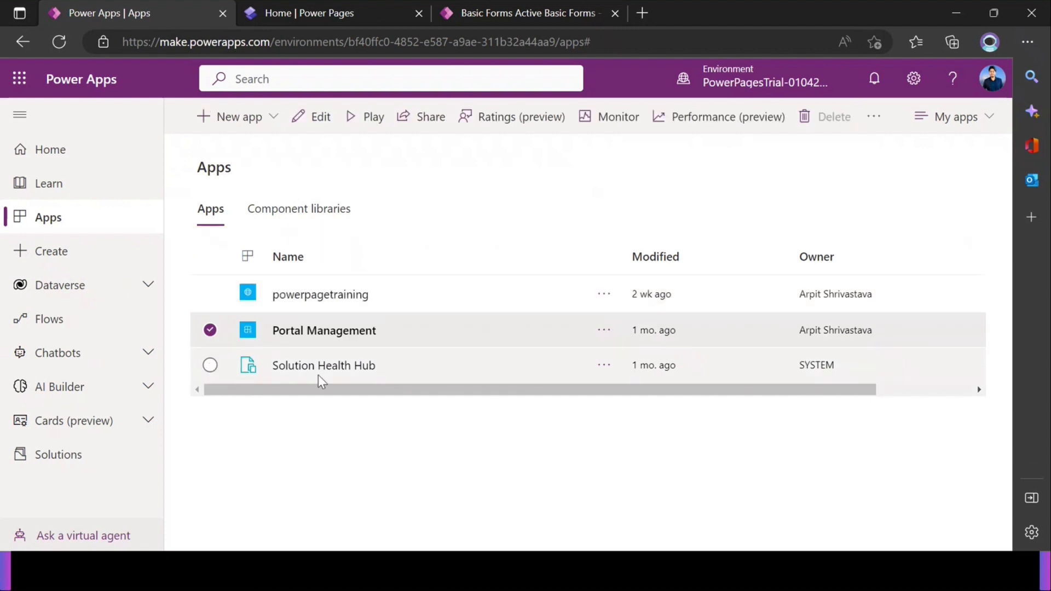
click(210, 330)
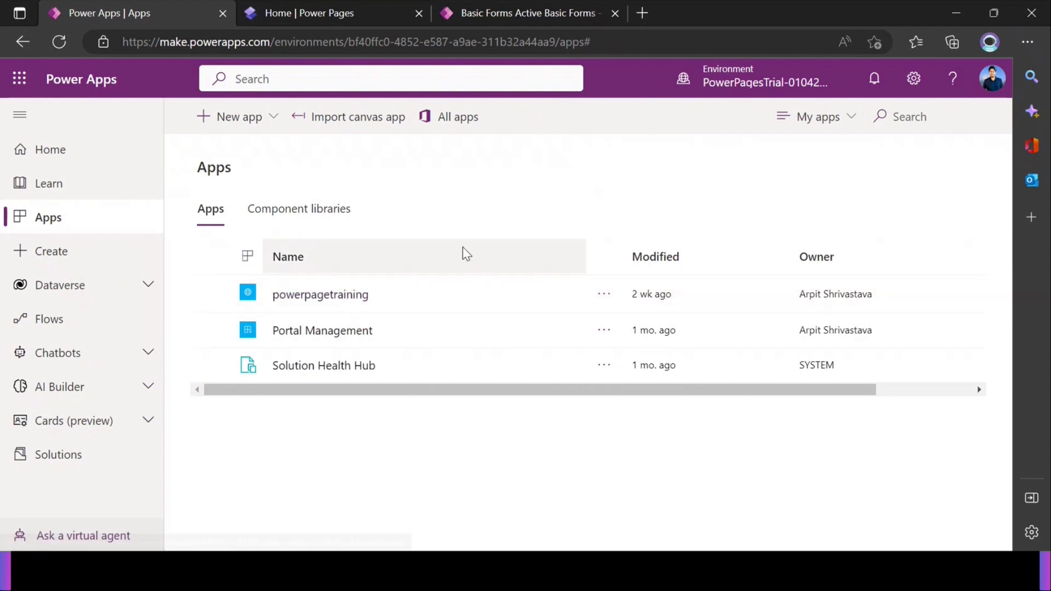
Switch to Power Pages, open the powerpagetraining site for editing, and preview its Publish Event page at desktop size.
click(344, 18)
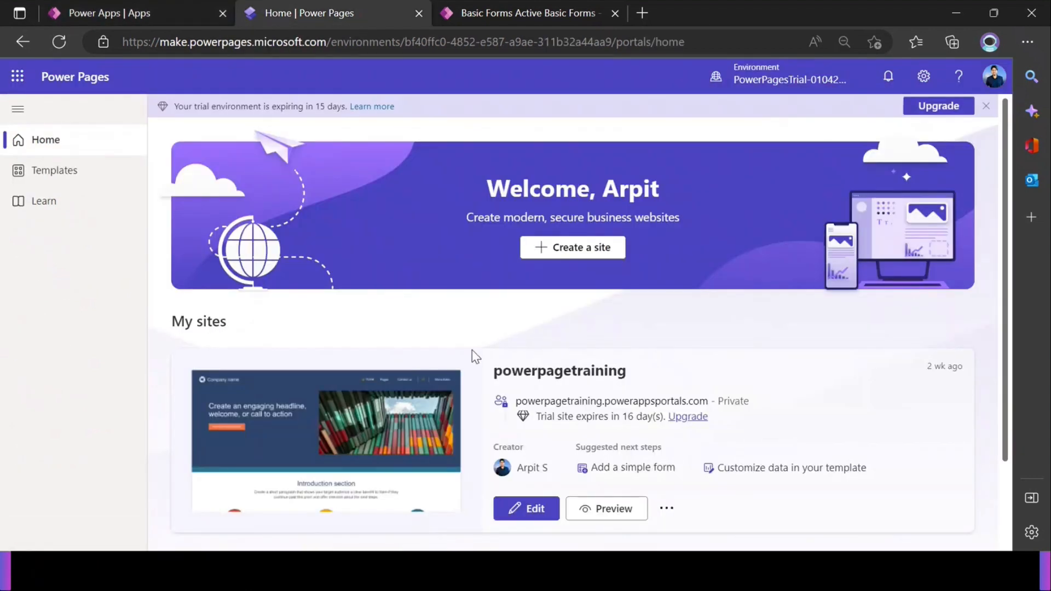
click(523, 514)
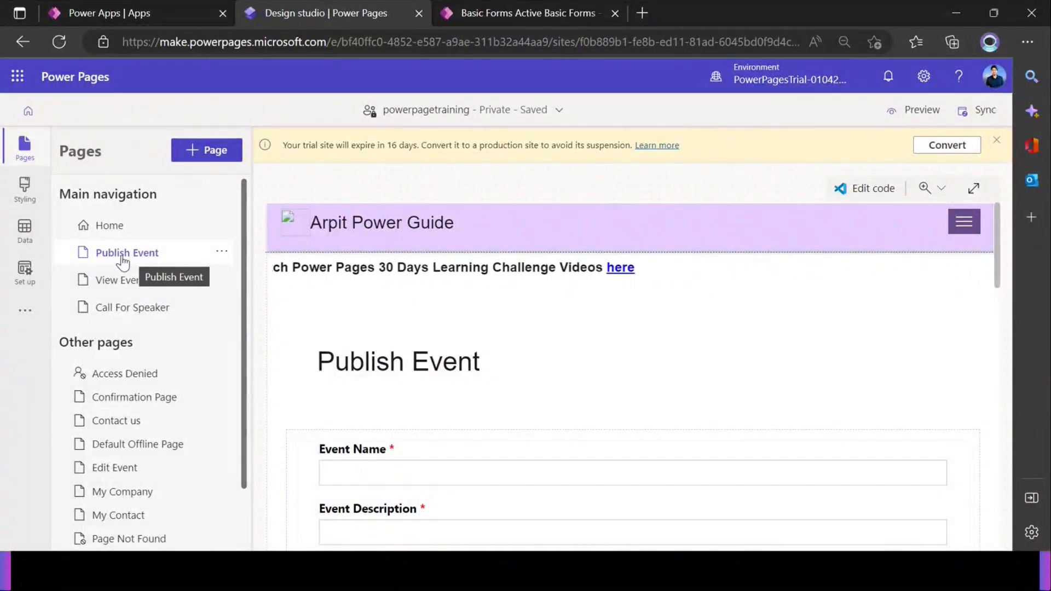
click(919, 111)
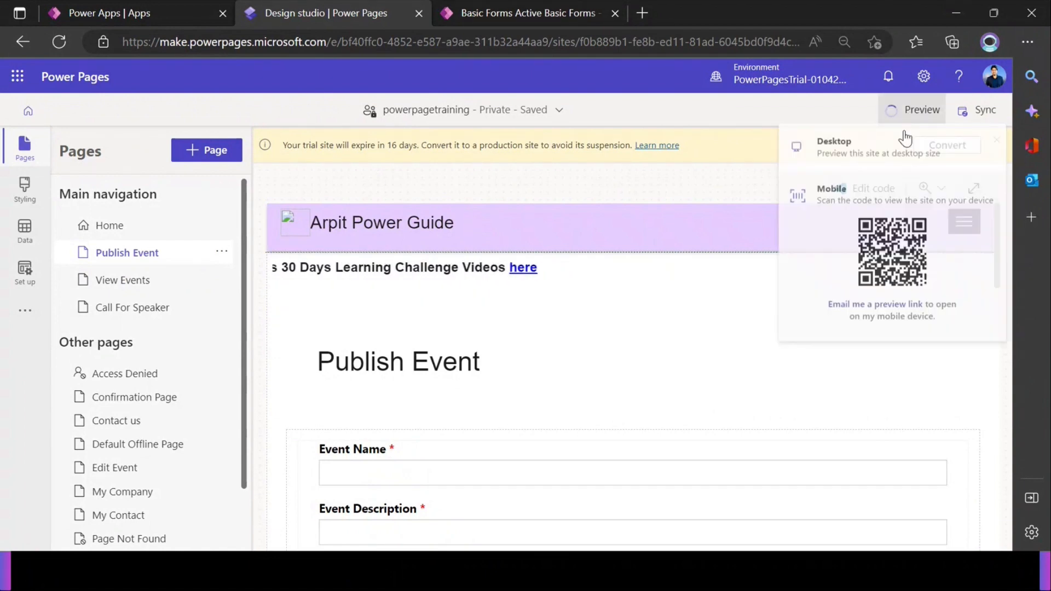
click(834, 159)
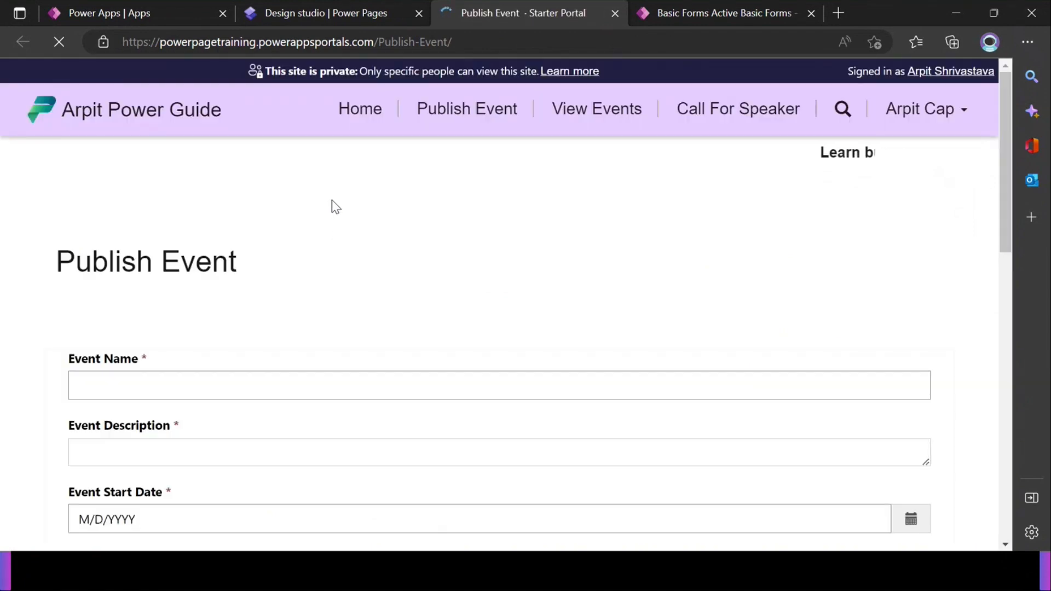
Examine the Publish Event form on the live site, from the Event Name field down to the Sessions section and image code.
scroll(335, 207, down, 3)
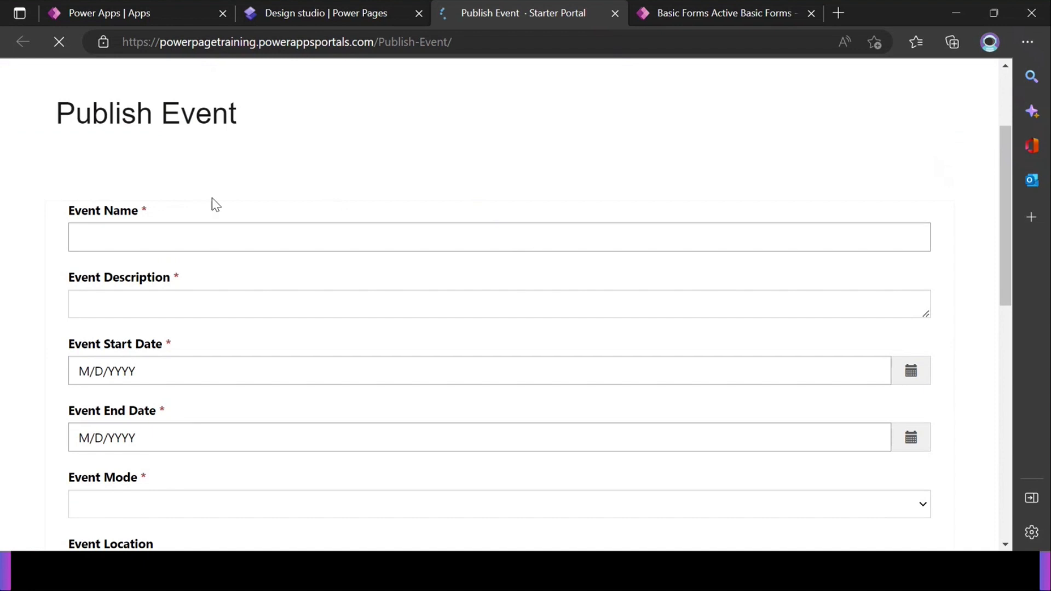
scroll(191, 170, down, 2)
click(192, 167)
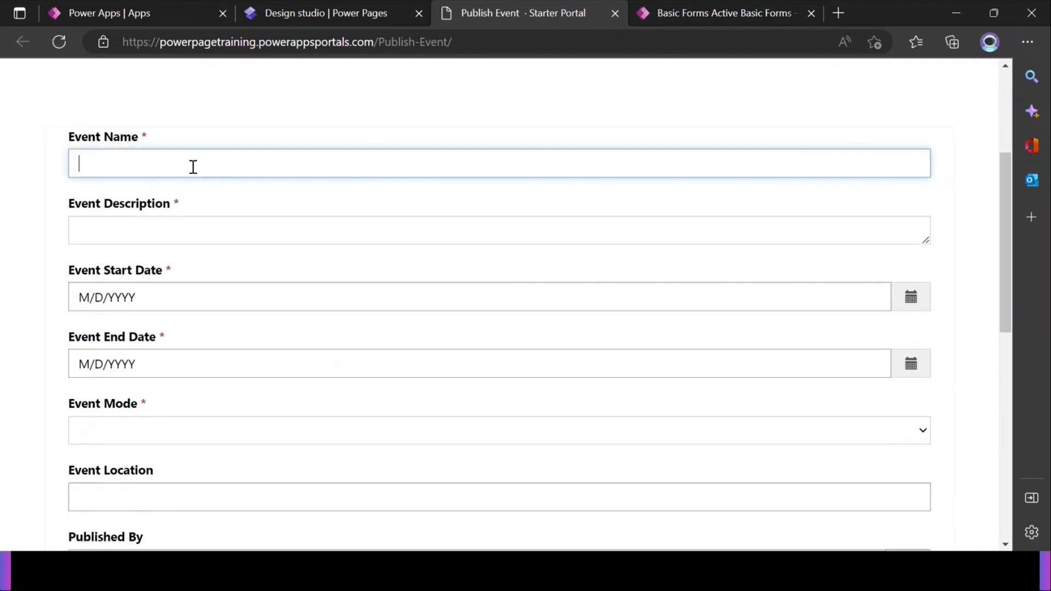
click(180, 238)
scroll(178, 241, down, 2)
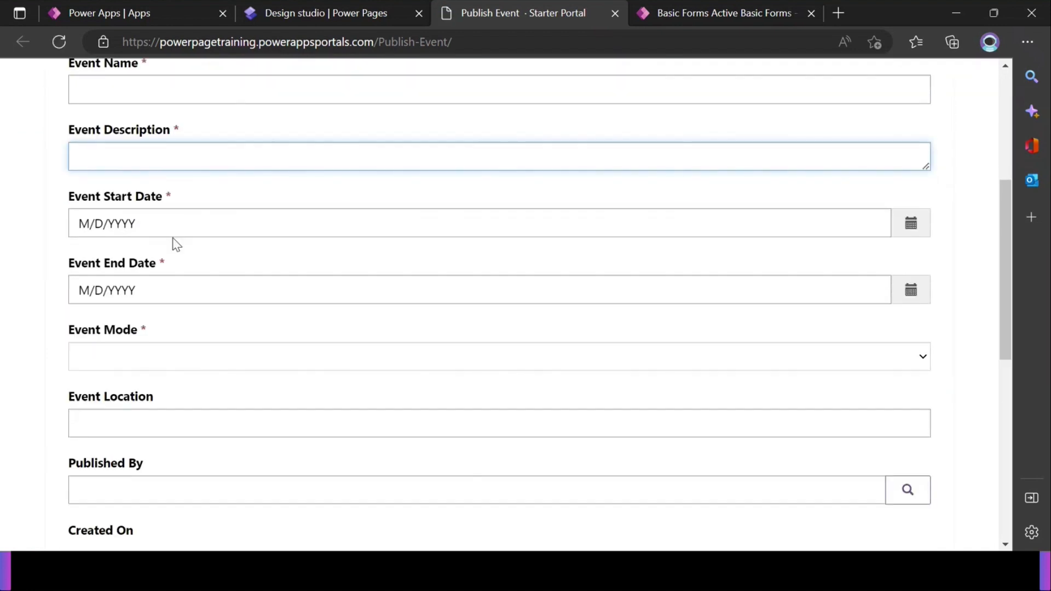
click(153, 285)
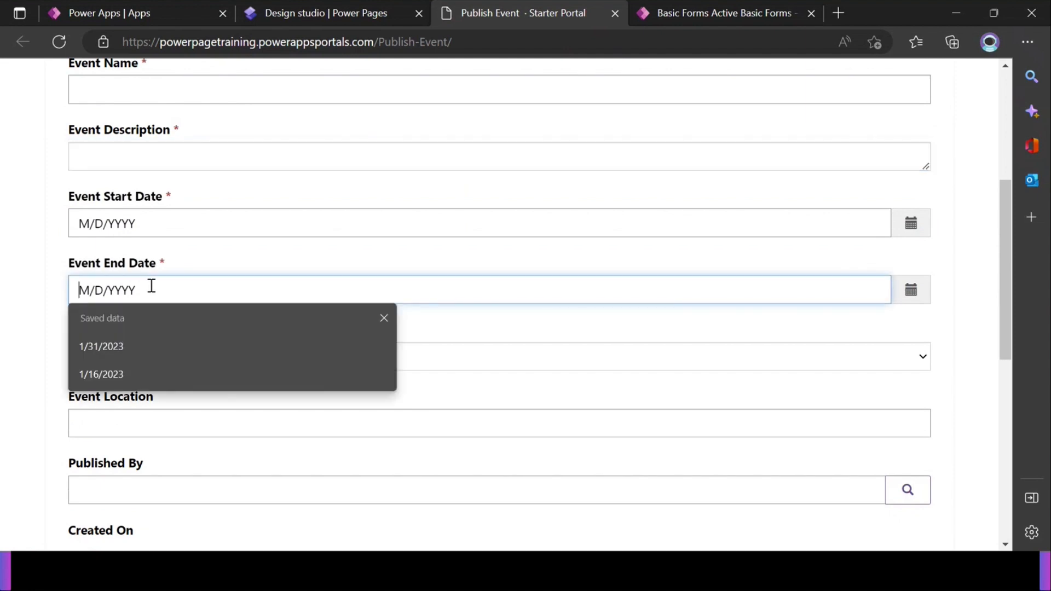
click(21, 320)
scroll(115, 337, down, 4)
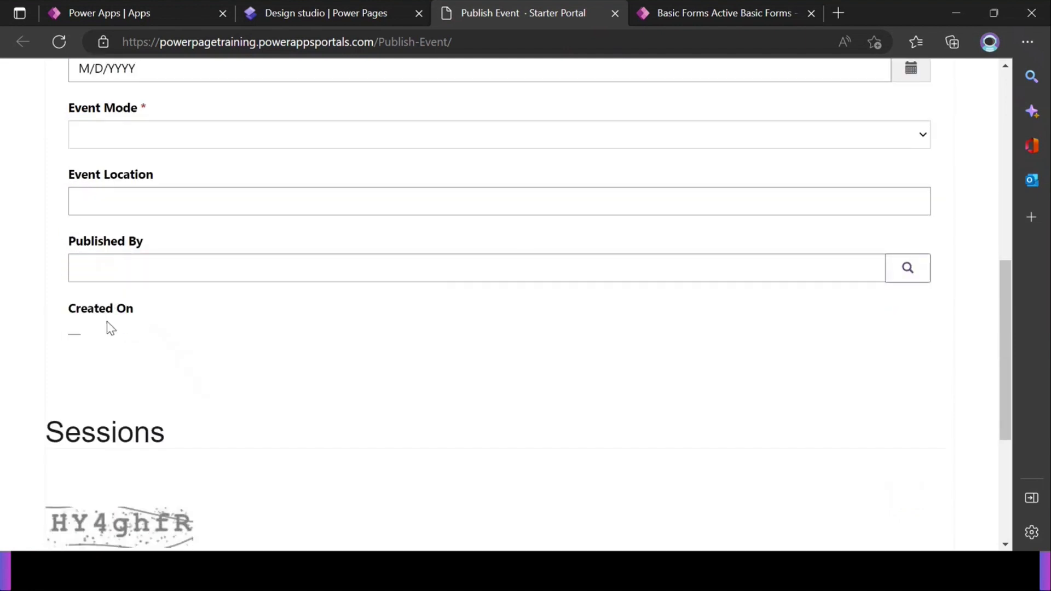
scroll(106, 321, down, 4)
scroll(139, 334, up, 3)
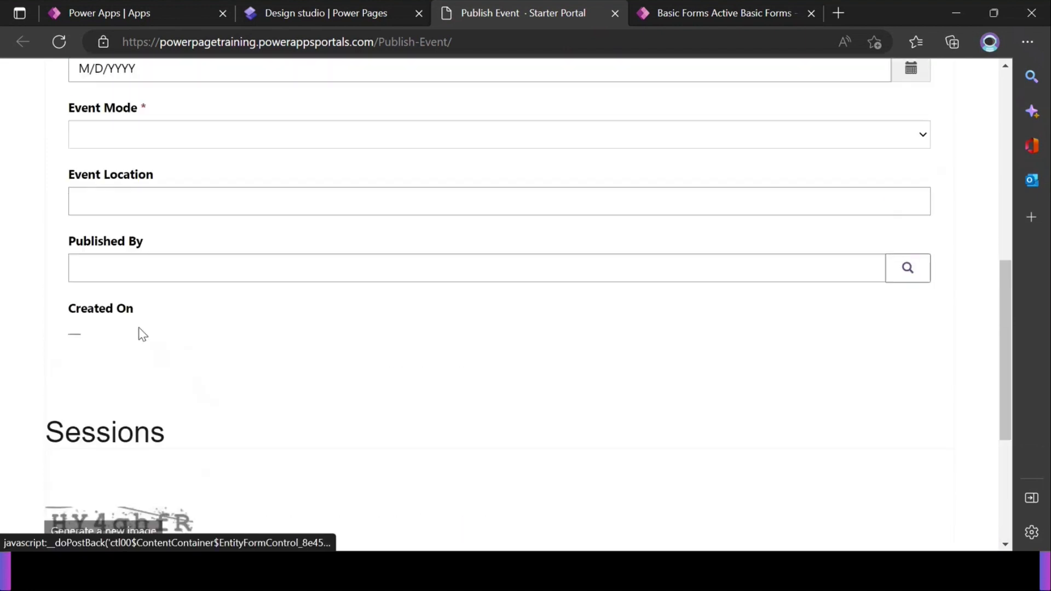
scroll(140, 331, up, 2)
scroll(162, 276, up, 5)
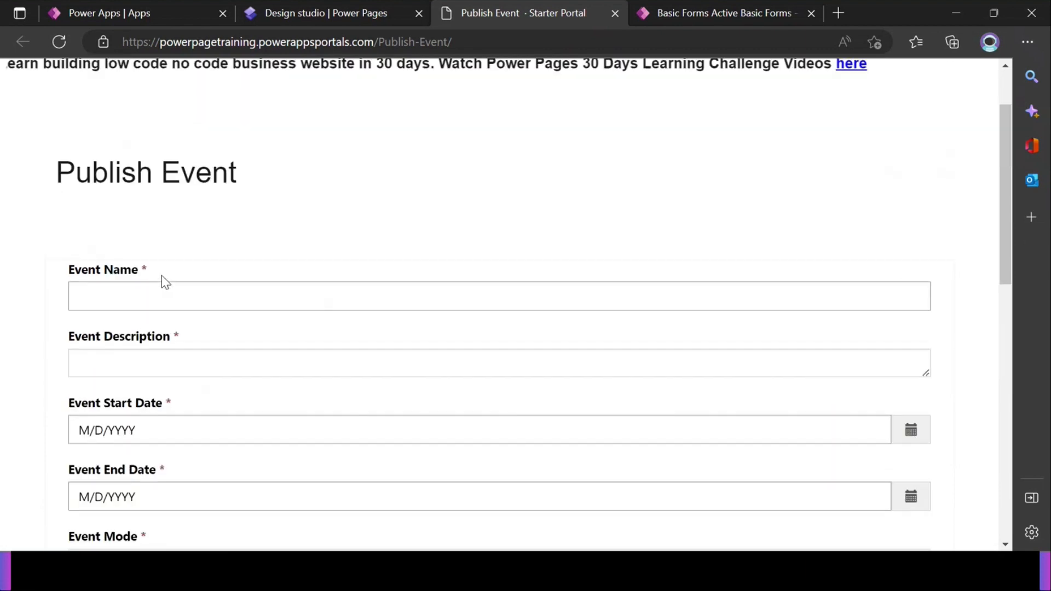
scroll(162, 275, down, 2)
scroll(174, 259, down, 4)
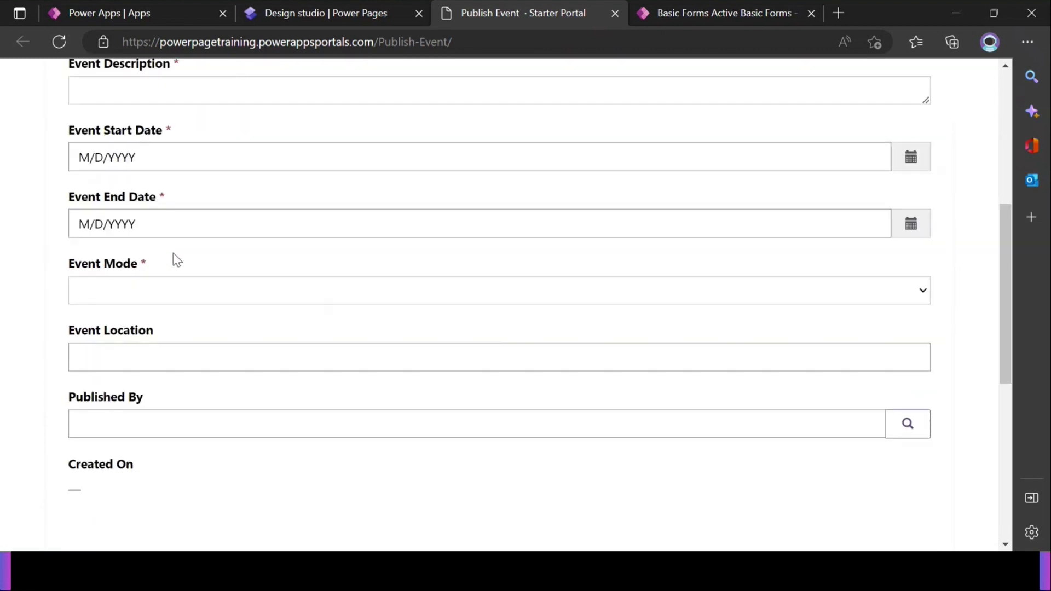
click(141, 340)
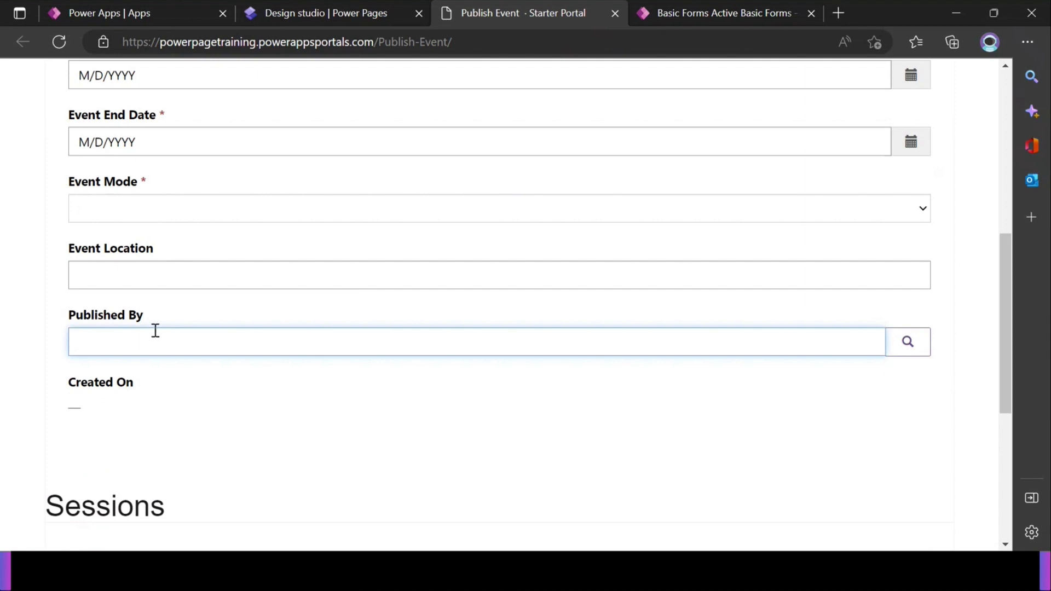
Examine the Published By and Created On fields on the Publish Event form.
scroll(156, 330, up, 7)
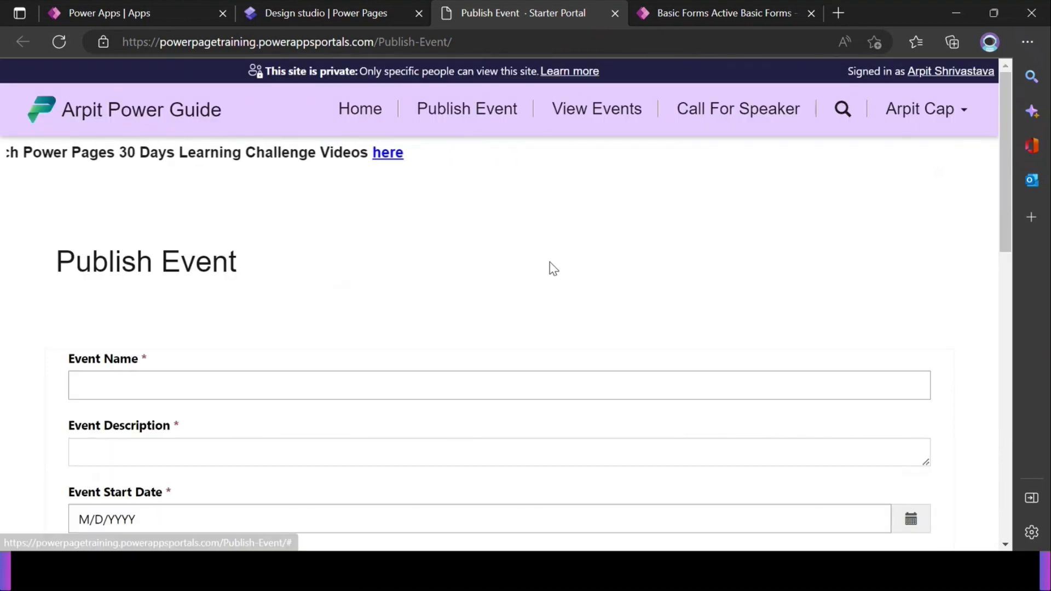
scroll(488, 265, down, 1)
scroll(183, 234, down, 10)
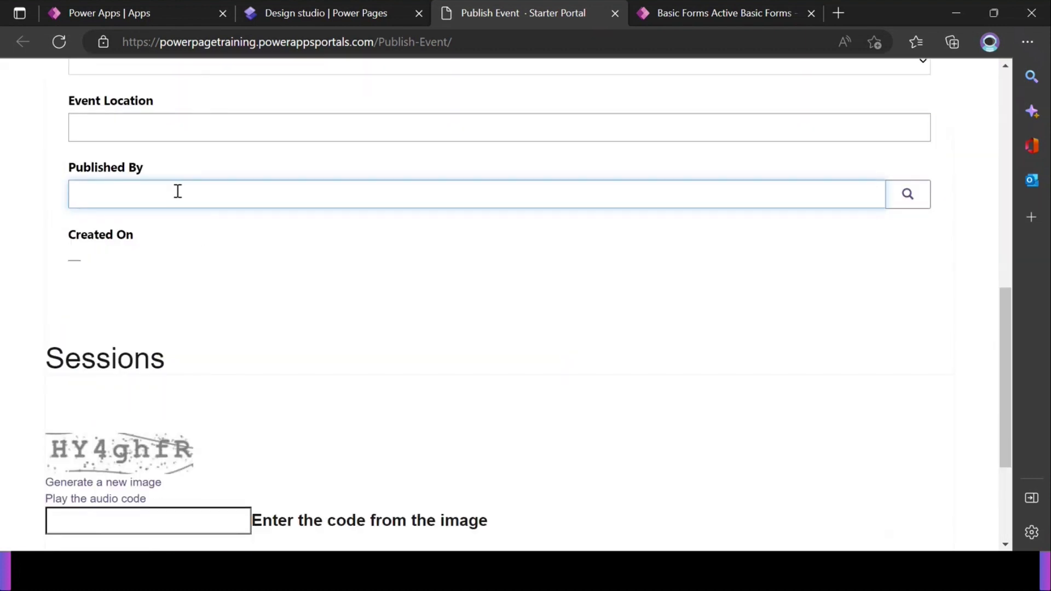
drag(71, 171, 134, 169)
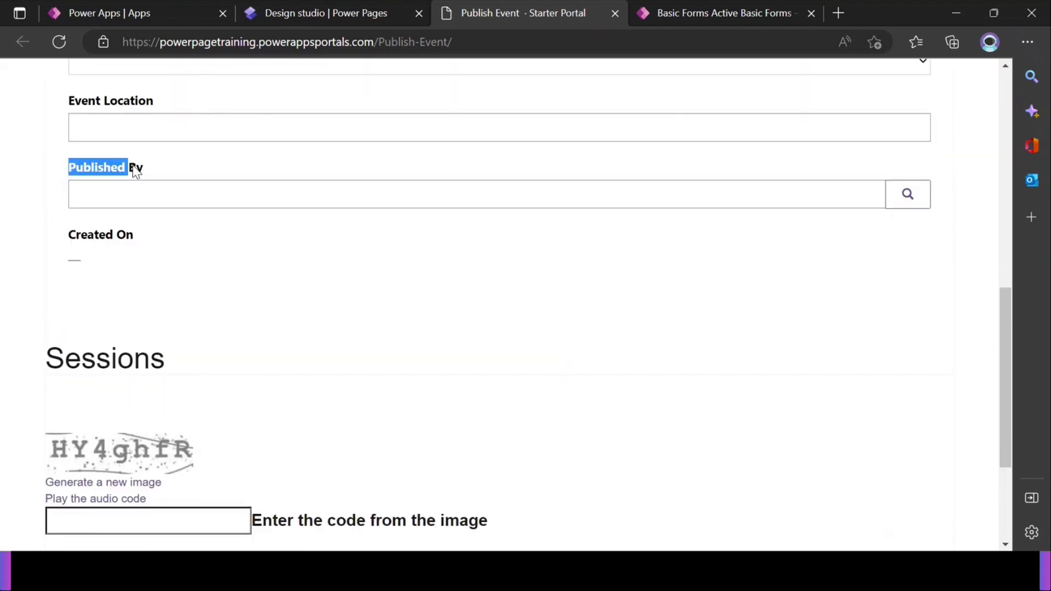
click(244, 253)
scroll(307, 301, up, 5)
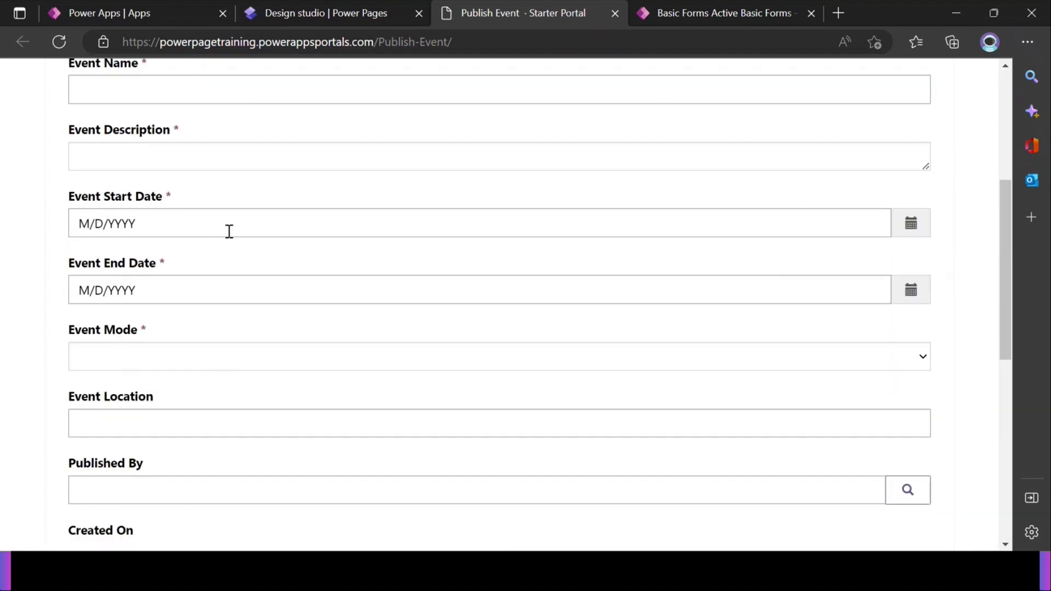
scroll(9, 323, down, 4)
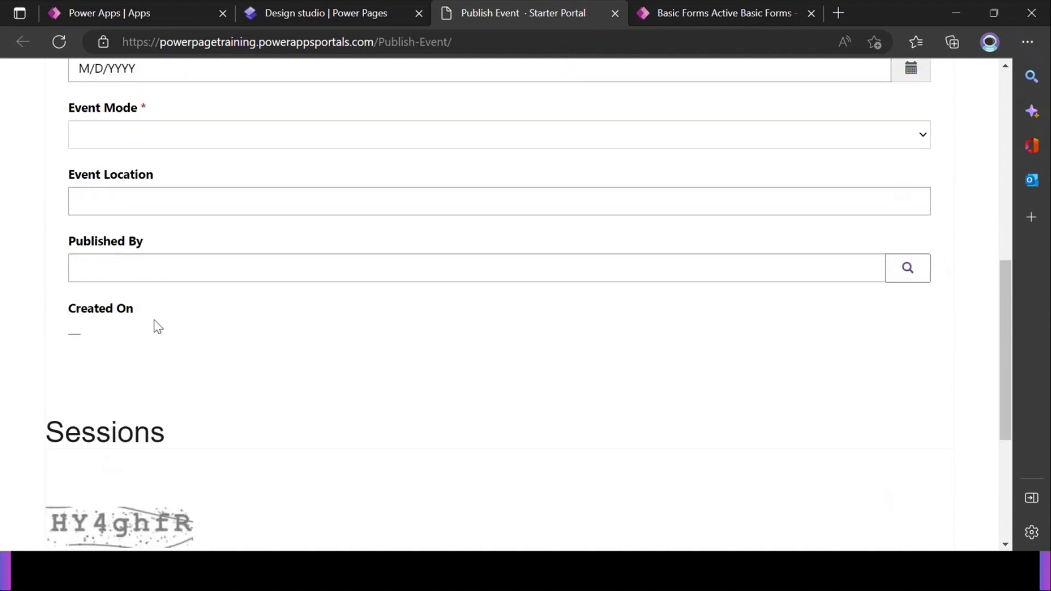
click(158, 338)
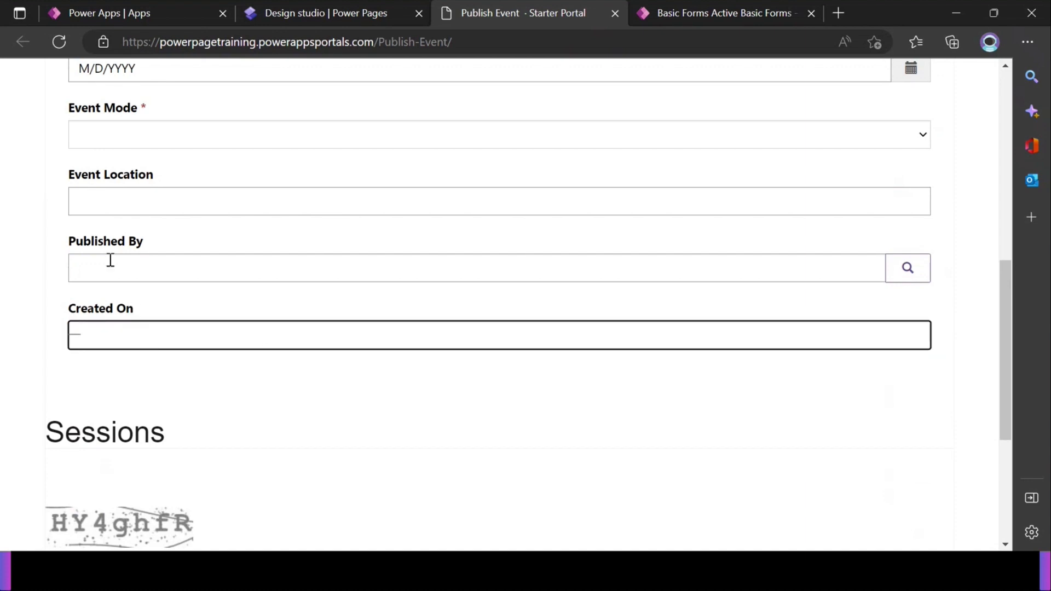
scroll(173, 334, up, 10)
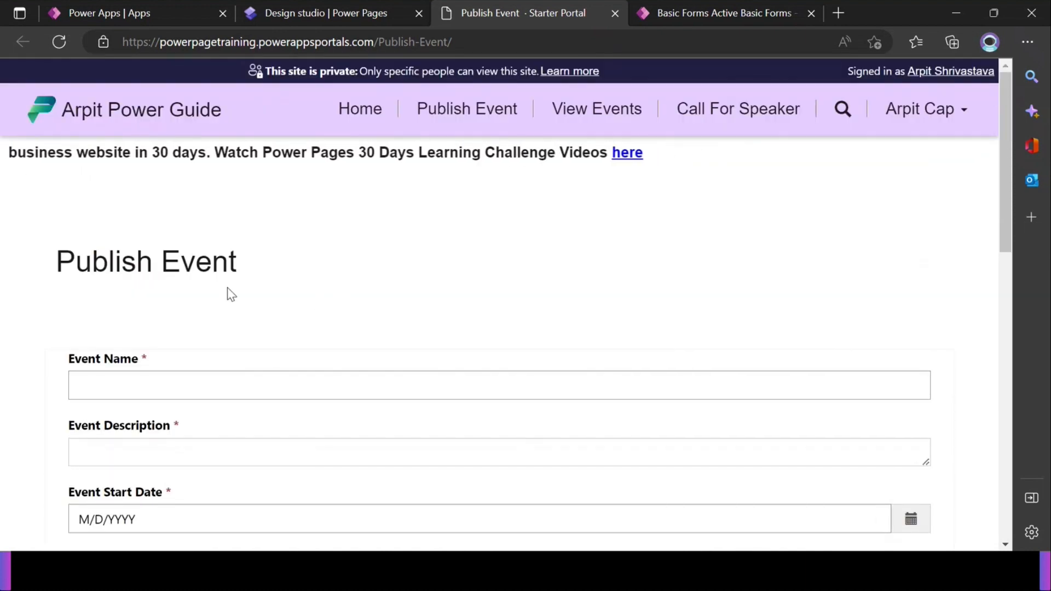
Sign out of the portal and sign in with a different account to view the Publish Event page.
click(925, 109)
click(901, 192)
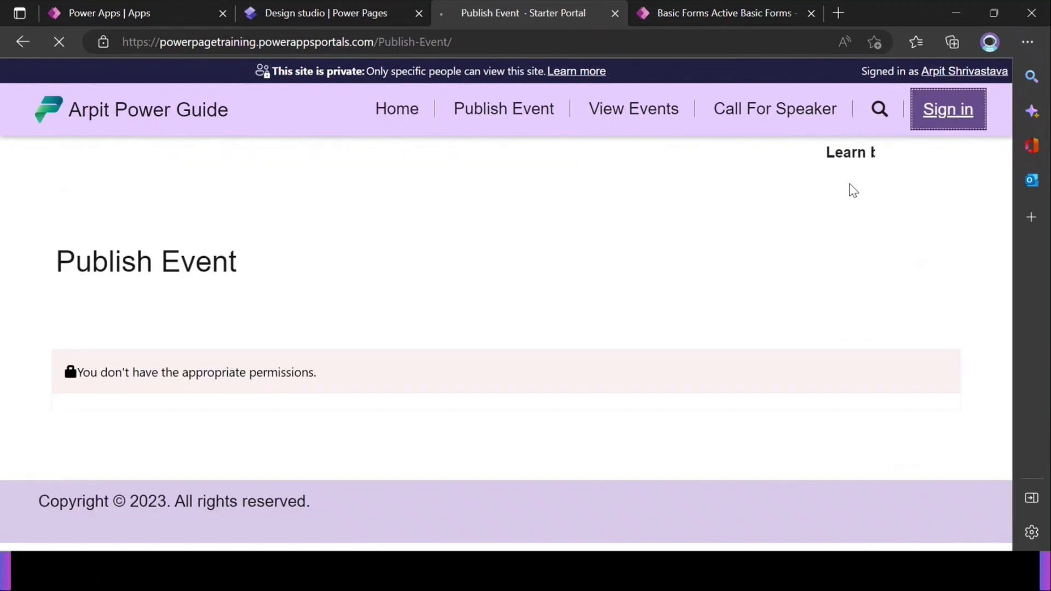
click(554, 275)
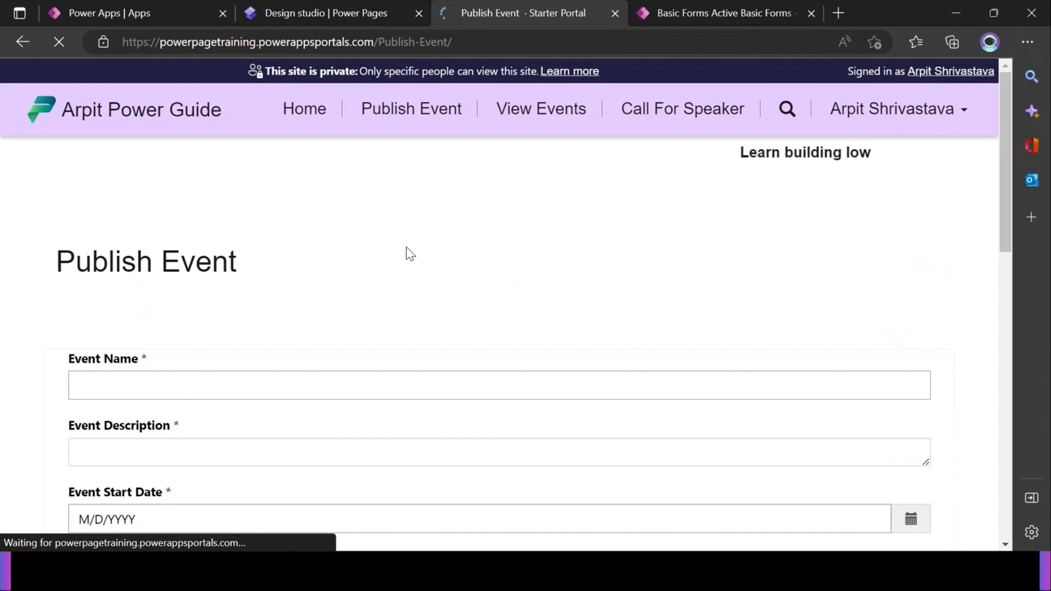
scroll(406, 247, down, 4)
scroll(440, 254, up, 4)
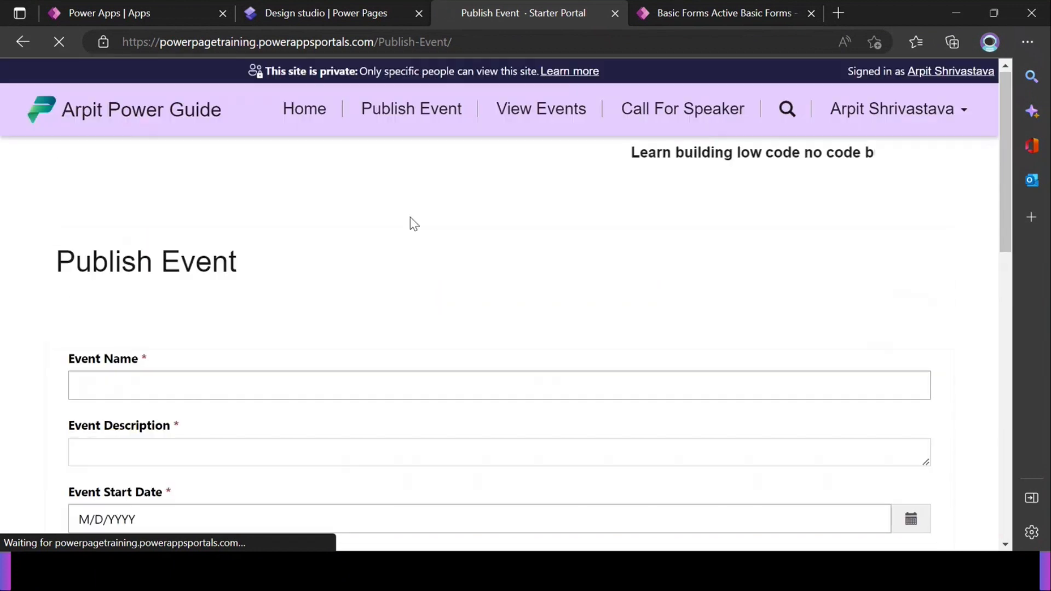
Reload the site in the Power Pages design studio, confirming the reload.
click(336, 21)
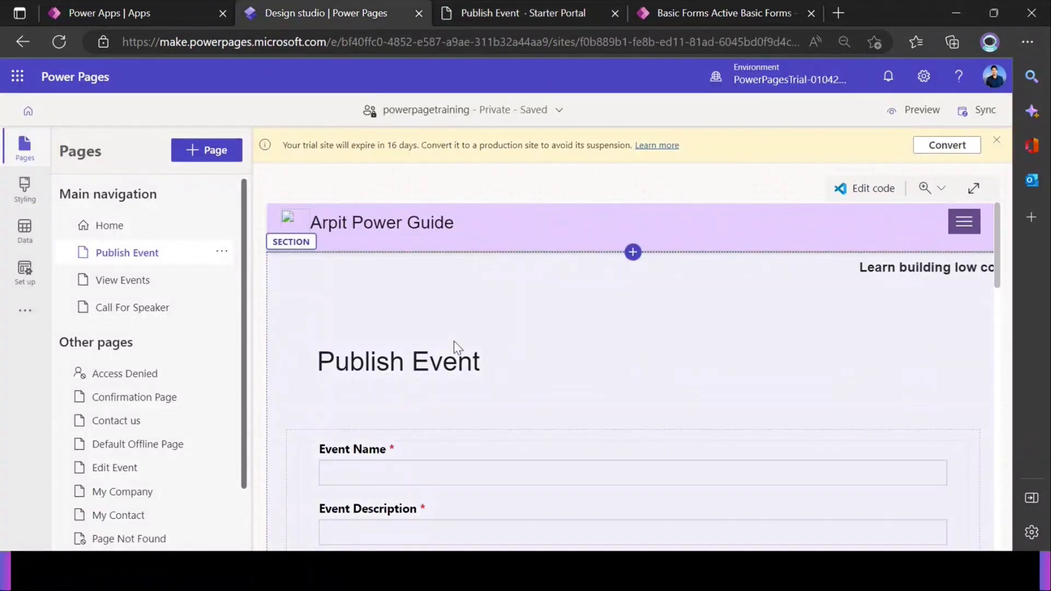
click(58, 42)
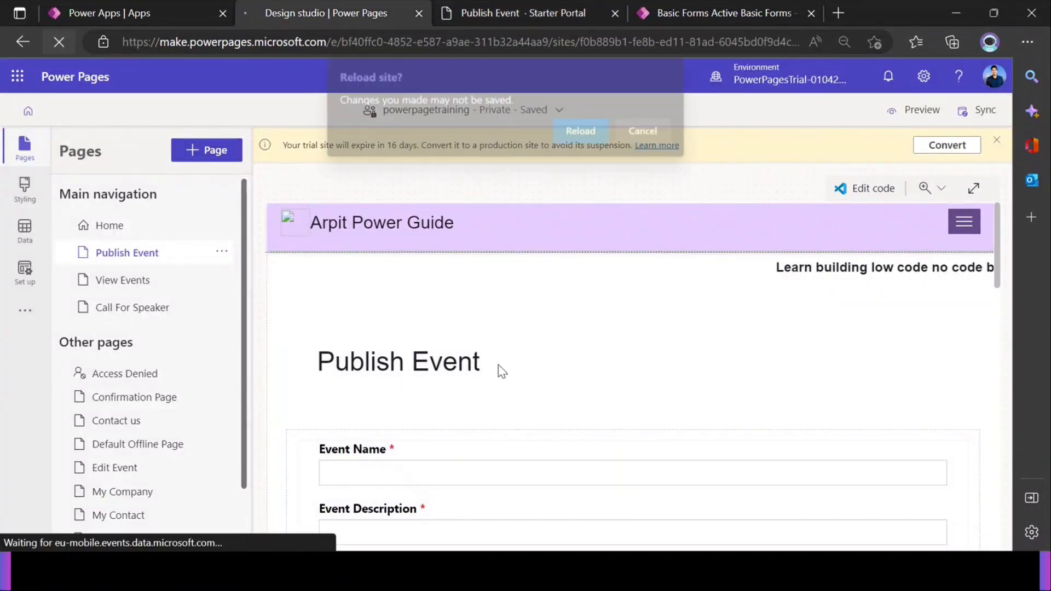
click(582, 128)
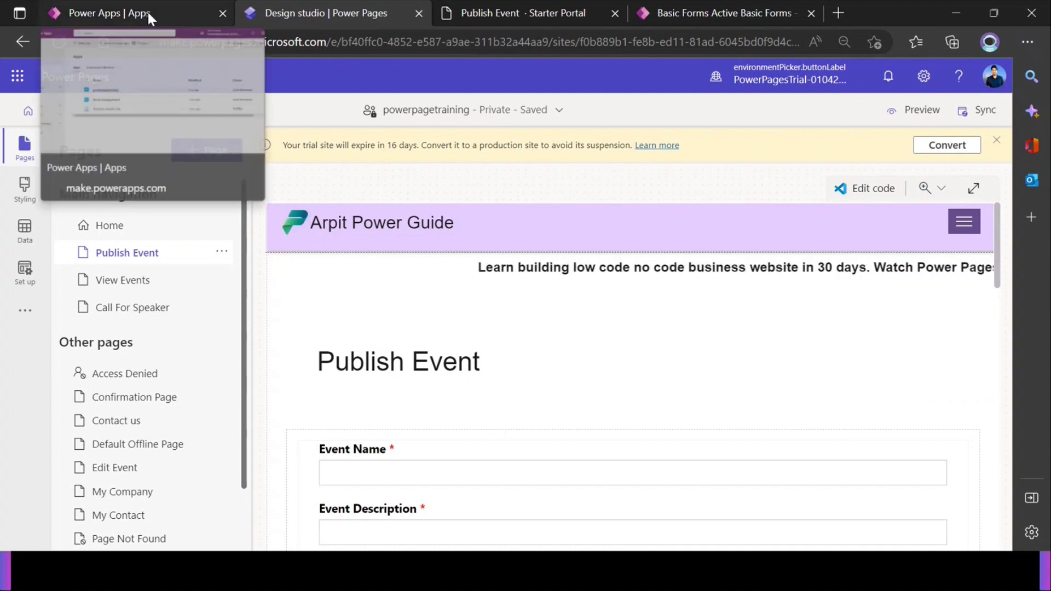
Switch to the Power Apps portal management app, refresh the Active Basic Forms list, and open the Publish Event Form record.
click(662, 14)
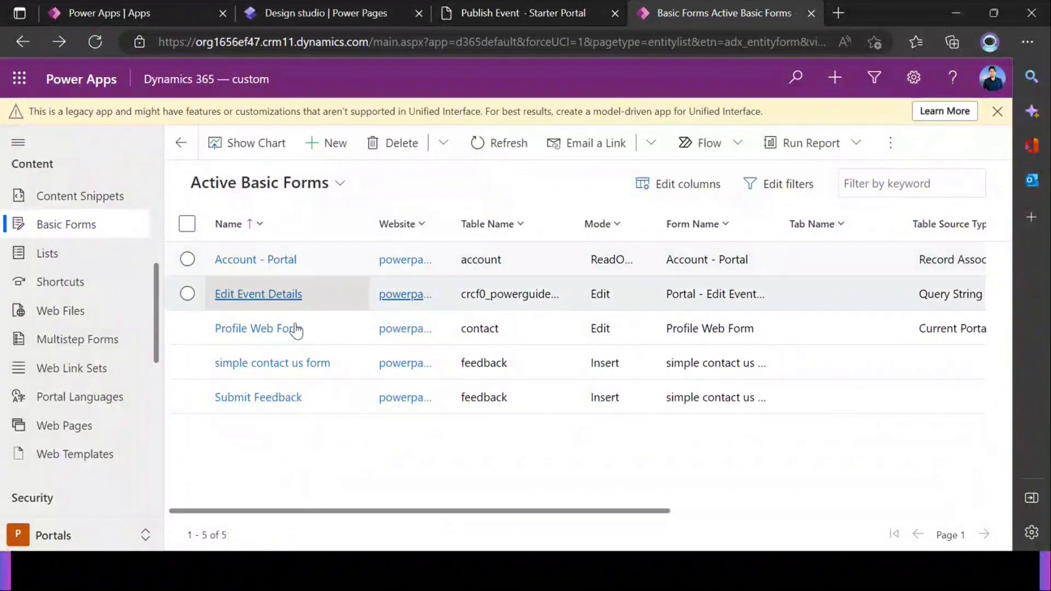
scroll(100, 363, up, 1)
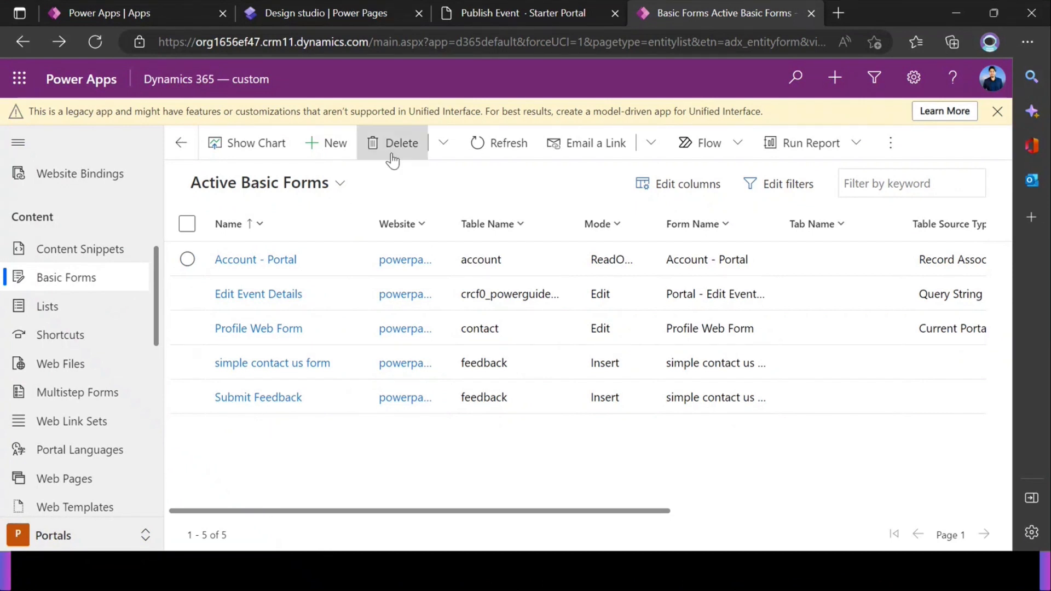
click(495, 143)
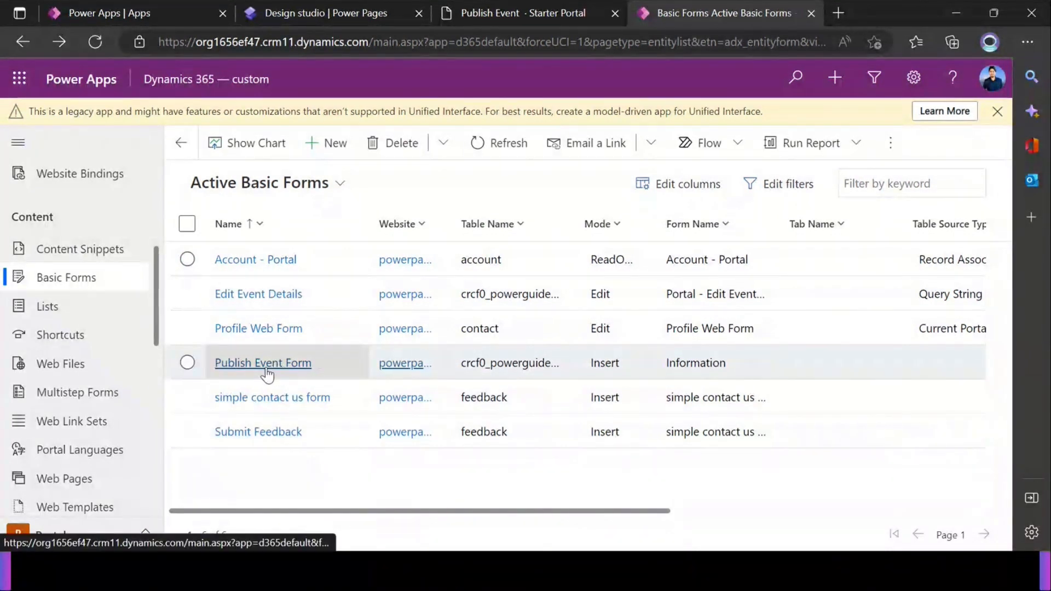
click(264, 365)
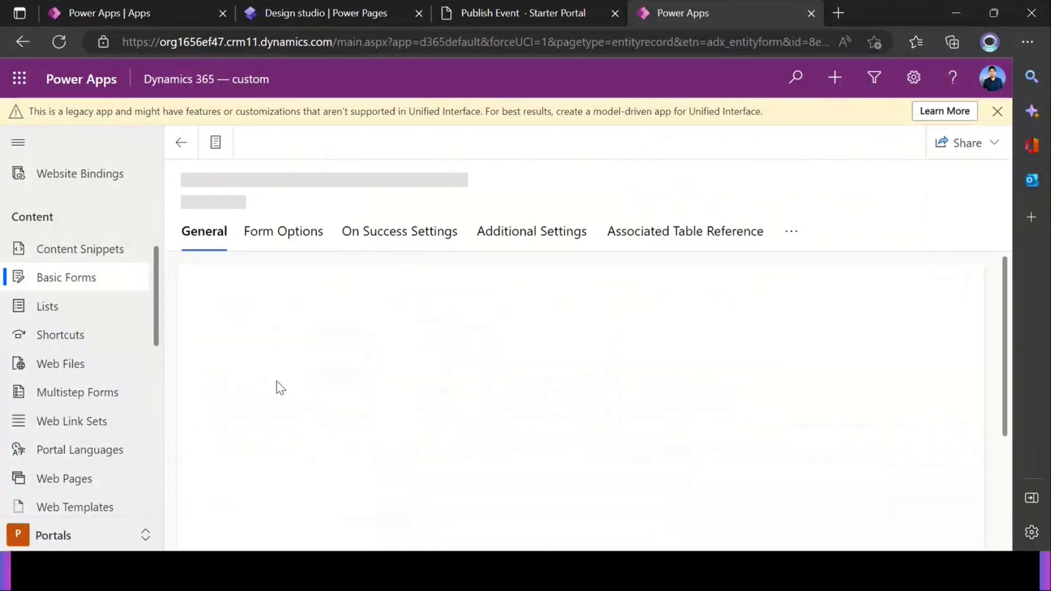
Switch to the Publish Event portal page and check the Published By and Created On fields.
click(491, 12)
scroll(310, 301, down, 8)
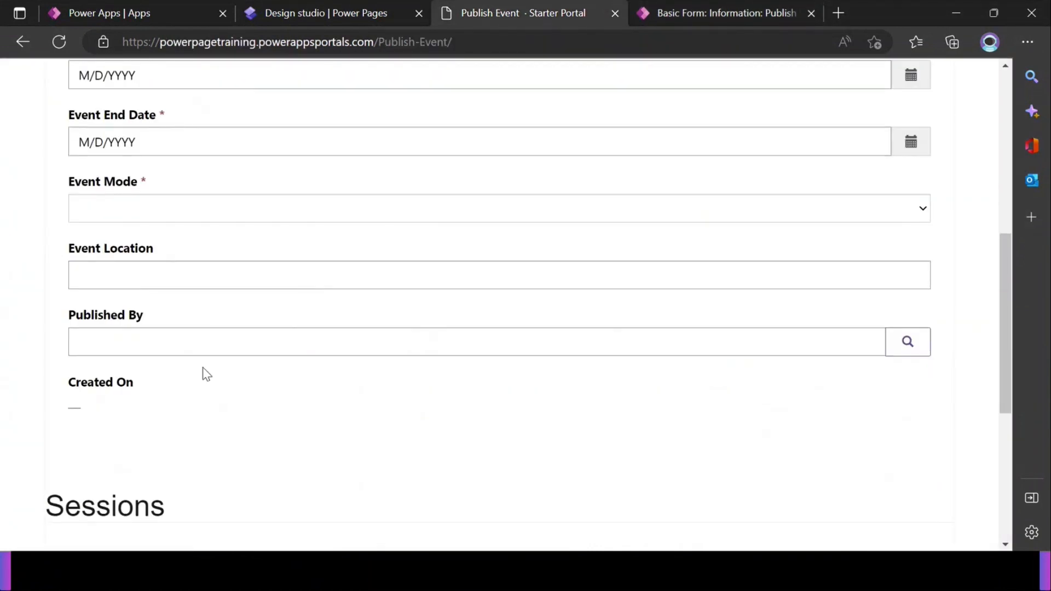
drag(103, 316, 142, 315)
click(151, 315)
click(147, 409)
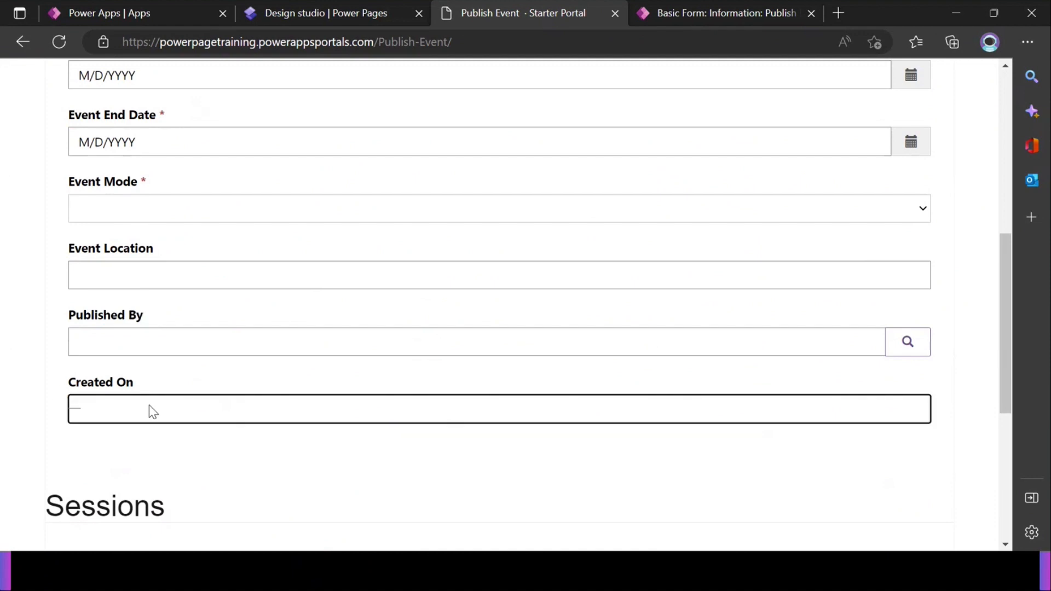
Return to the Publish Event Form record in Power Apps and open its Basic Form Metadata list.
click(694, 18)
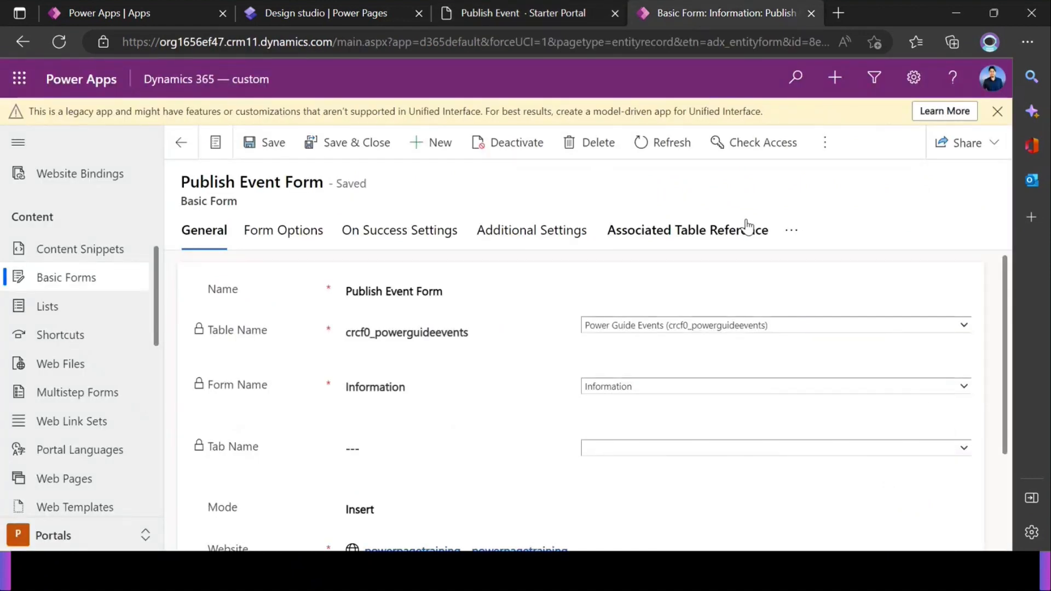
click(791, 232)
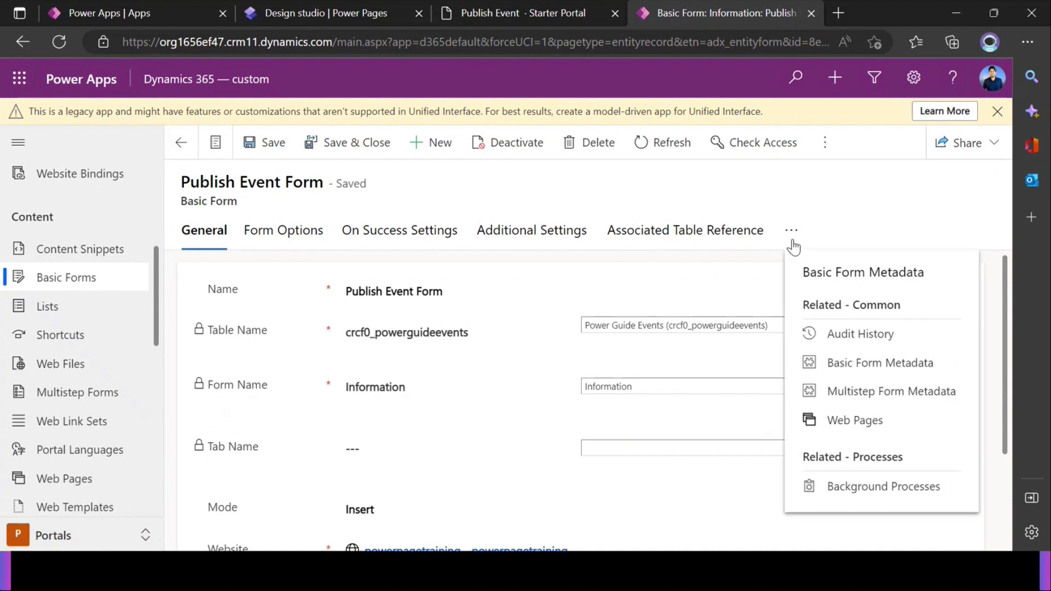
click(849, 280)
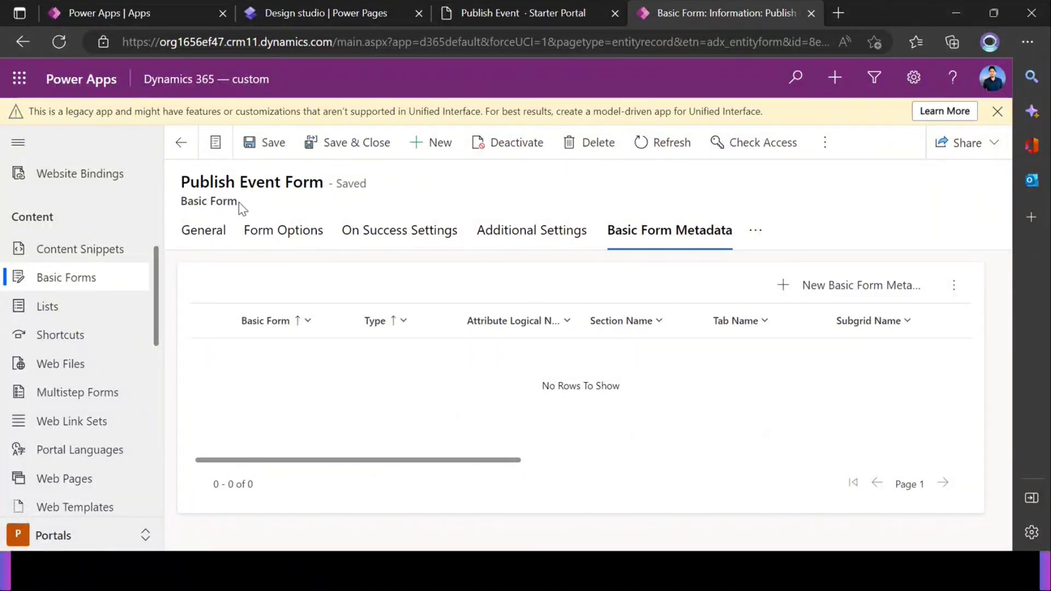
drag(238, 202, 181, 202)
click(240, 214)
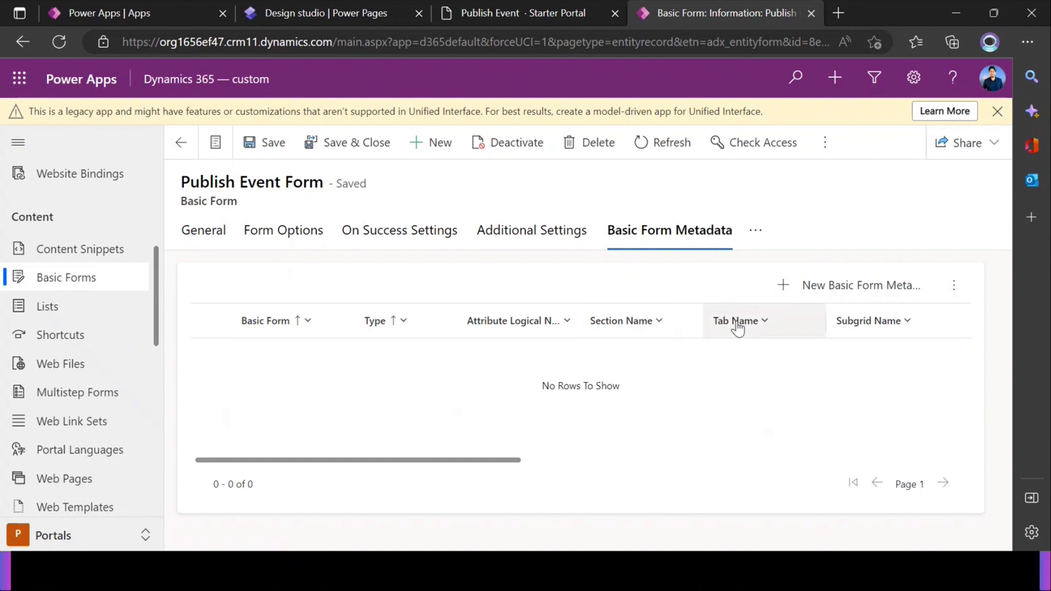
Switch to the portal page and look at the Published By field on the event form.
click(515, 15)
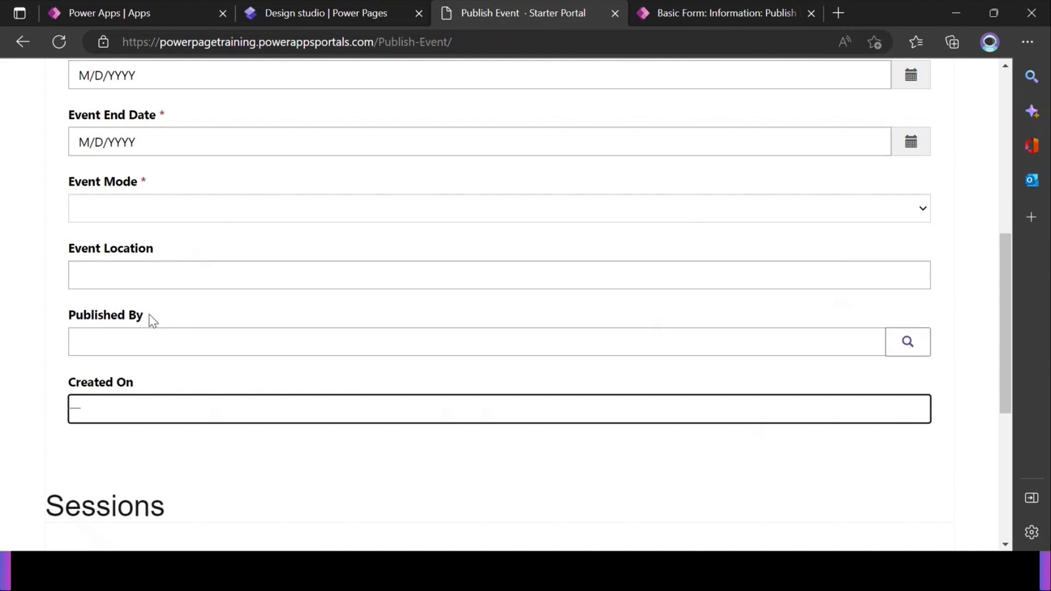
scroll(236, 324, down, 1)
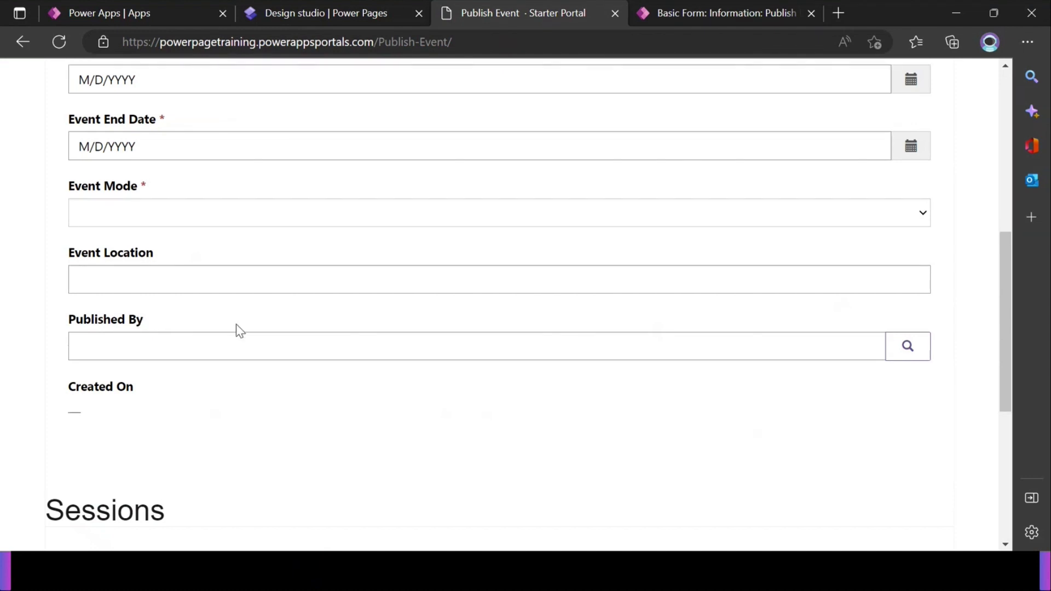
drag(136, 248, 64, 242)
click(64, 242)
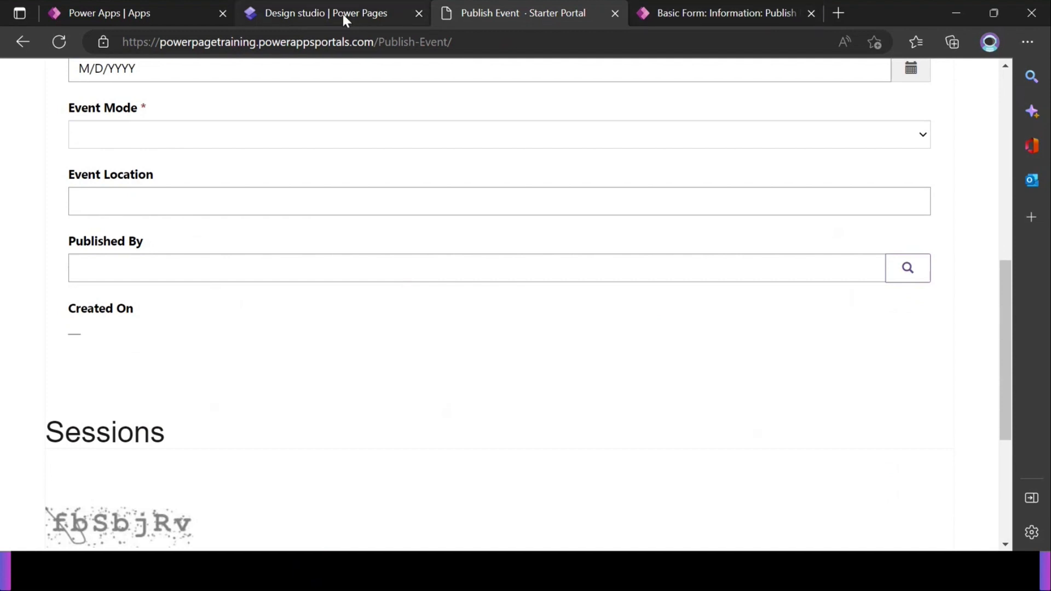
Start a new Basic Form Metadata record for the Publish Event Form and view its available types.
click(649, 9)
click(816, 286)
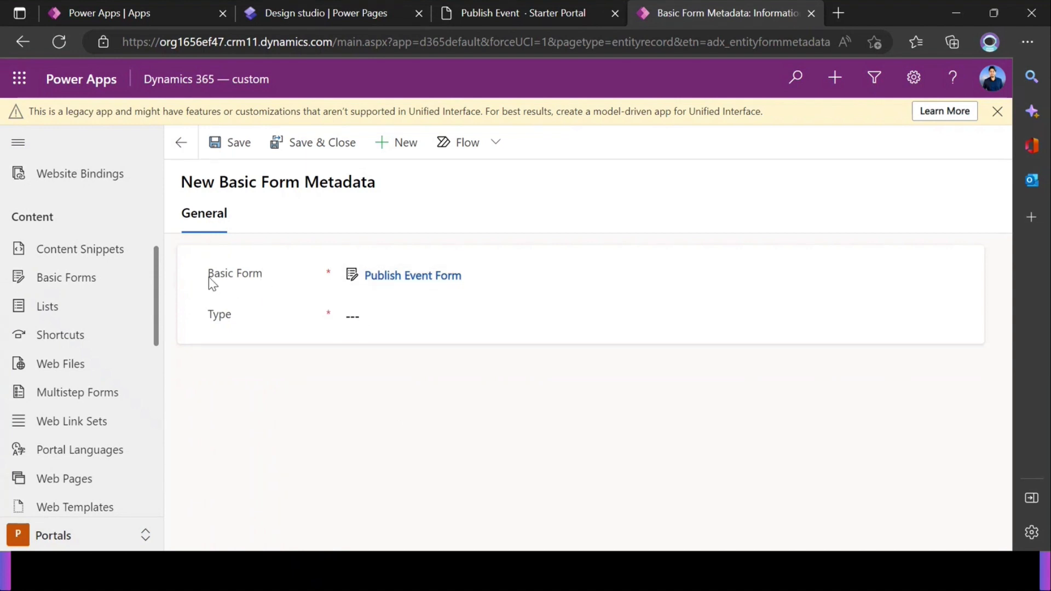
drag(208, 277, 254, 274)
click(260, 320)
click(372, 323)
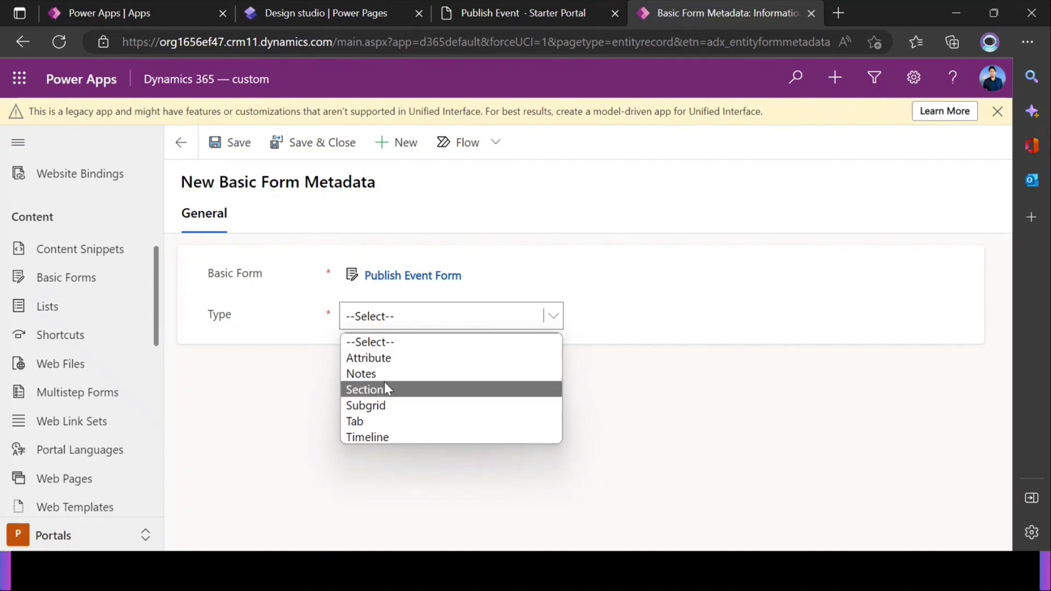
Compare the Published By and Created On fields on the portal page with the available metadata types.
click(477, 22)
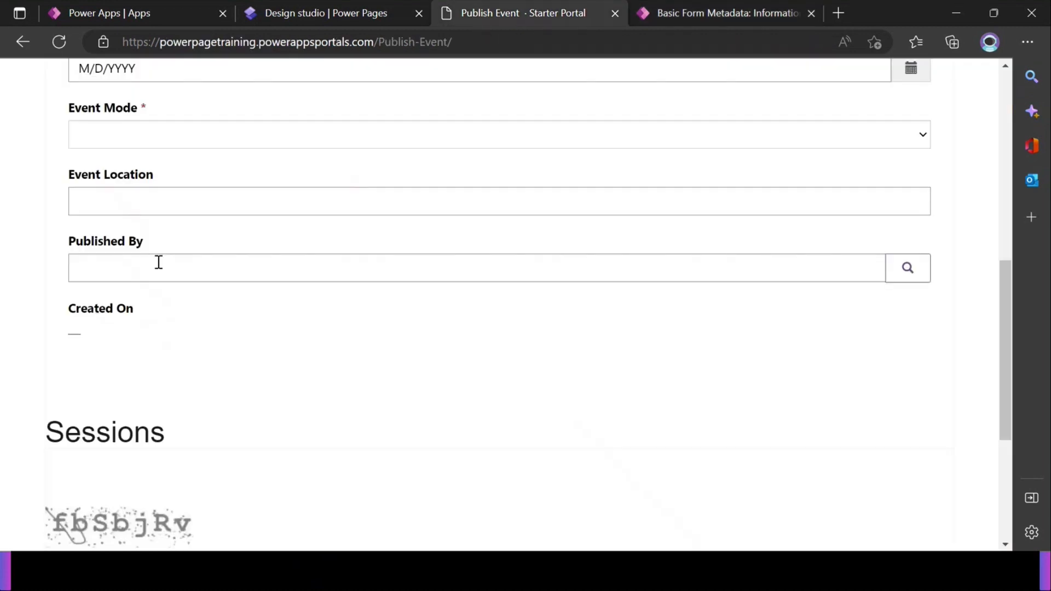
drag(144, 242, 73, 252)
click(69, 246)
click(223, 344)
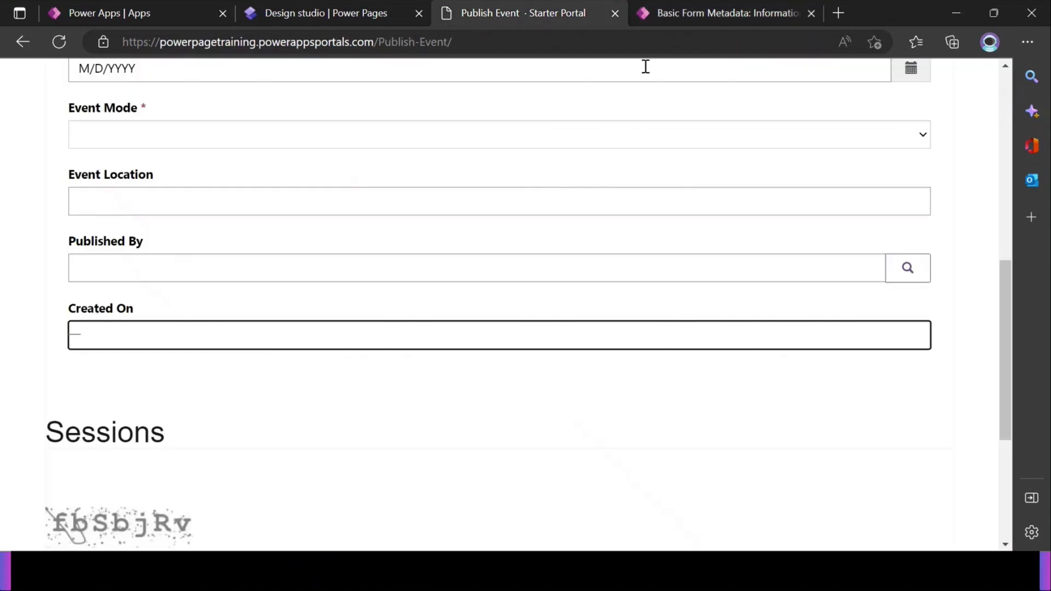
Return to the new Basic Form Metadata record in Power Apps and set its type to Attribute.
click(675, 15)
click(387, 319)
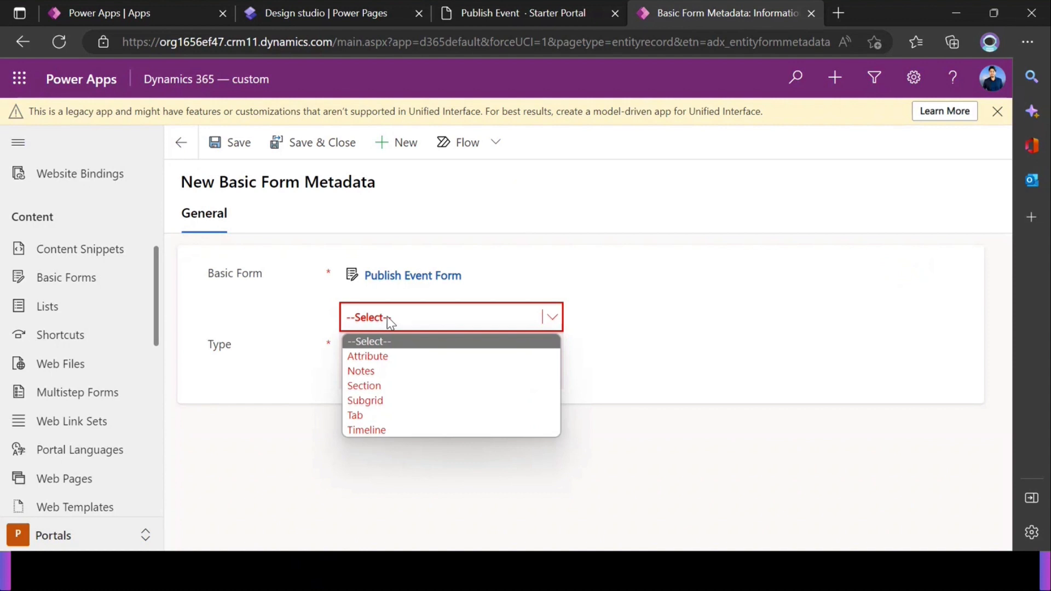
click(393, 355)
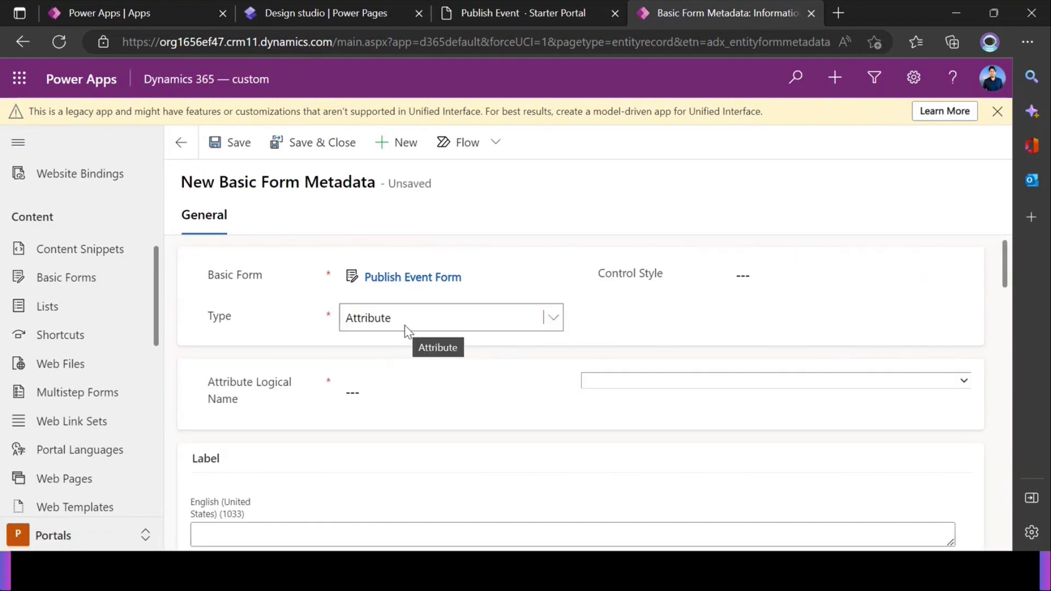
Set the metadata record's attribute logical name to Published By (crcf0_publishedby).
click(635, 382)
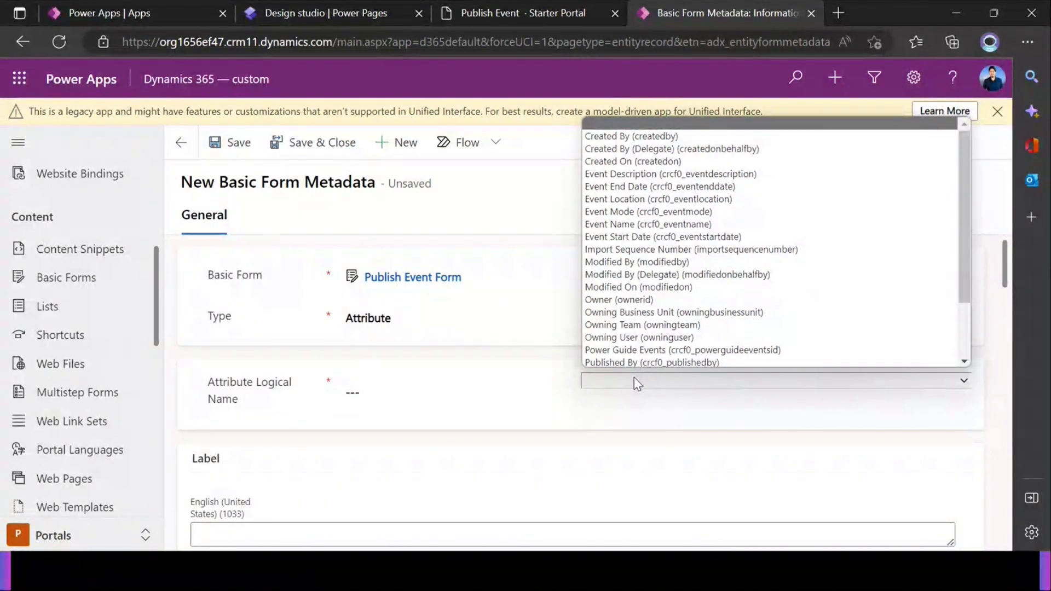
key(i)
key(Return)
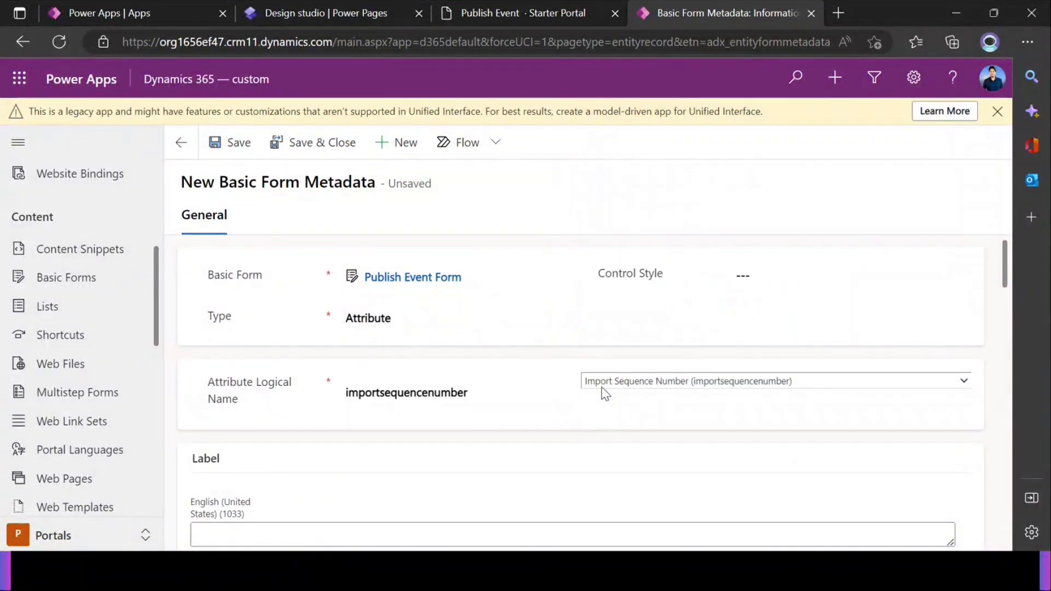
click(609, 386)
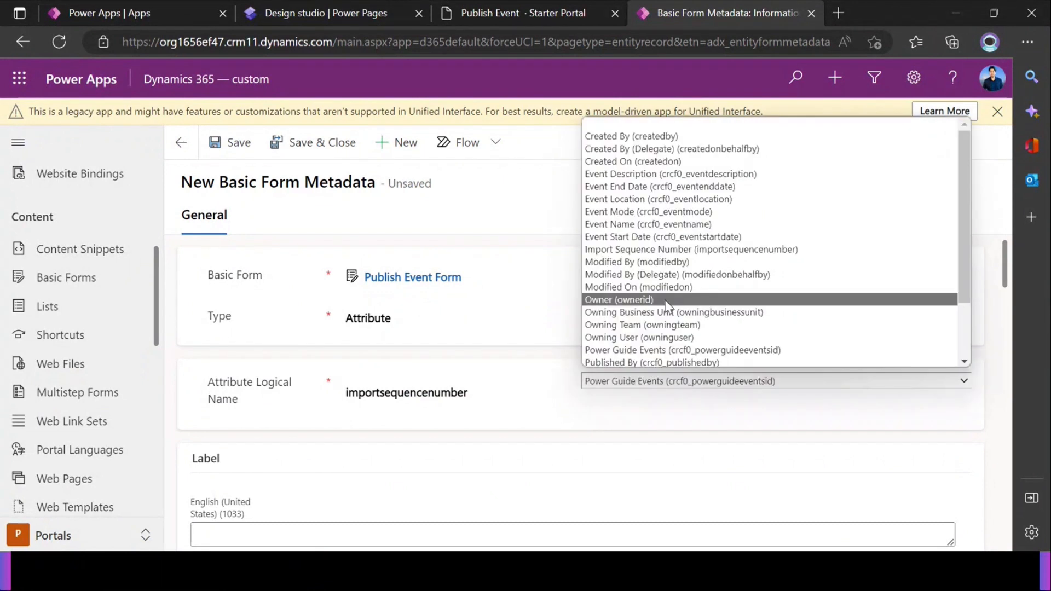
click(668, 362)
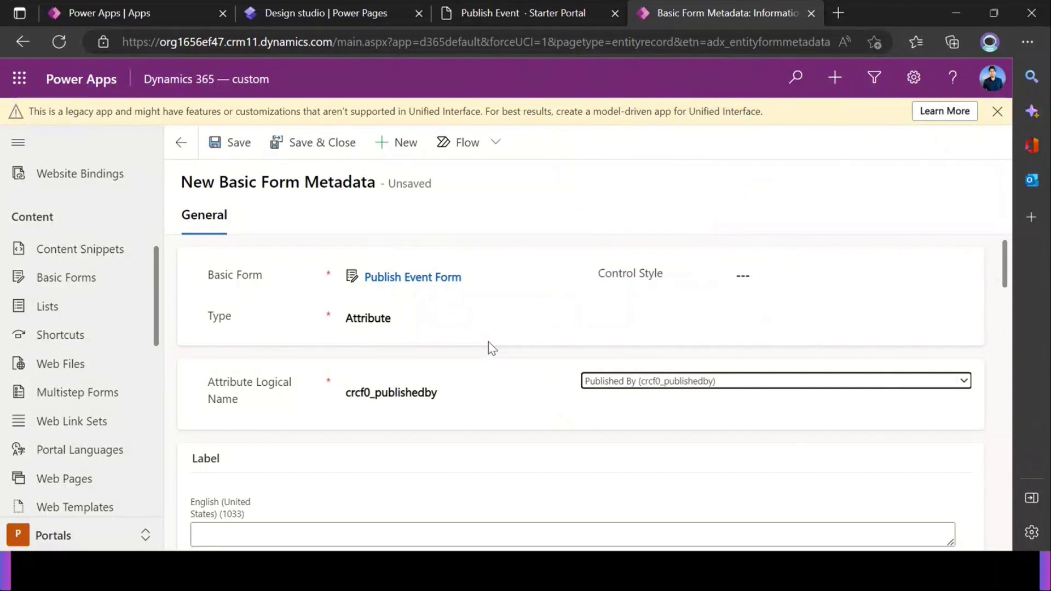
Examine the Label section of the metadata record and compare it with the Published By label on the portal page.
scroll(488, 342, down, 3)
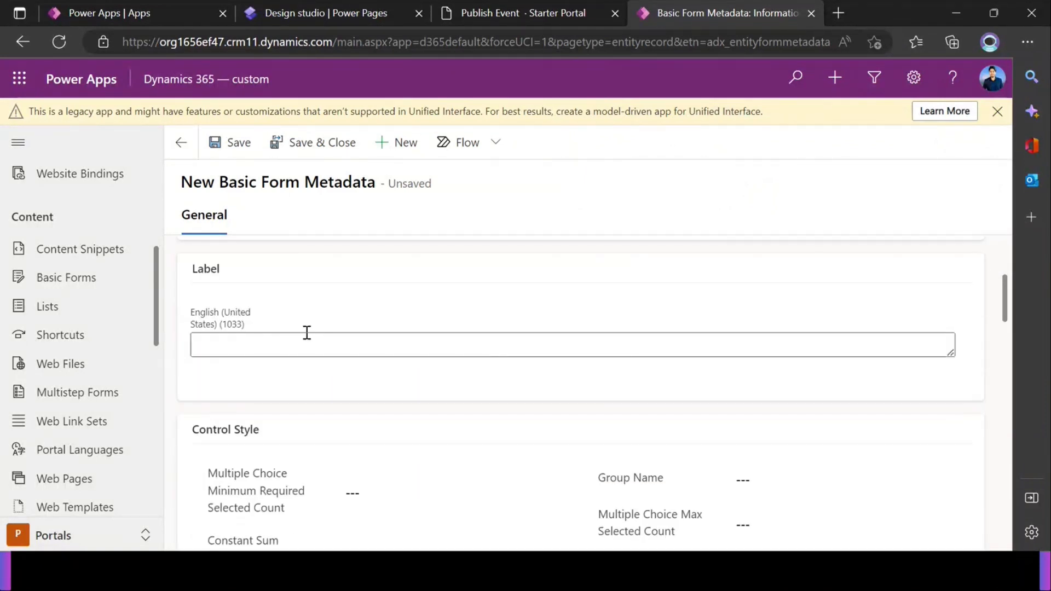
drag(192, 268, 220, 267)
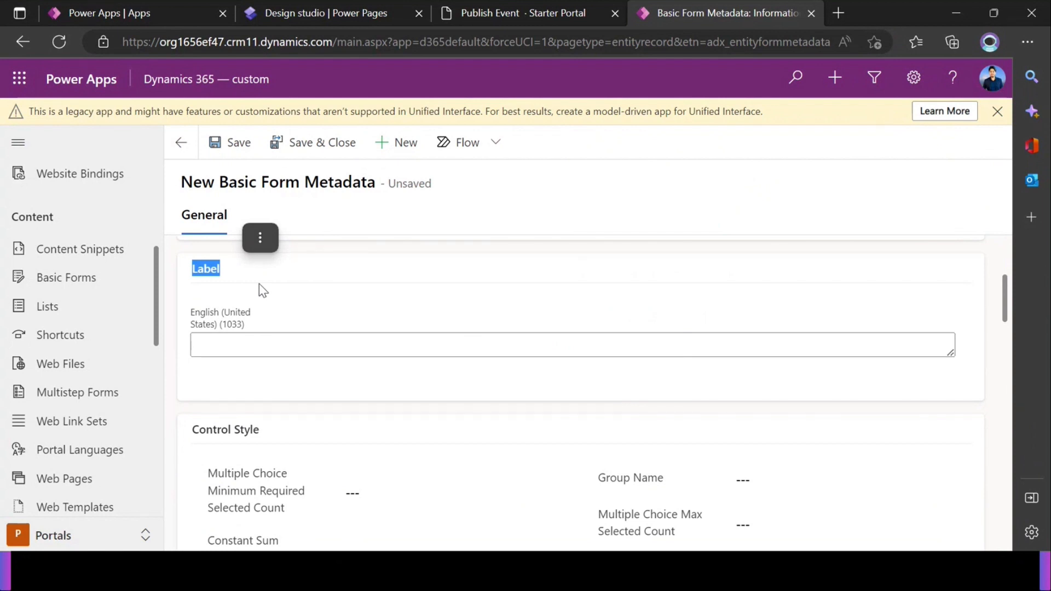
click(218, 266)
drag(220, 268, 194, 274)
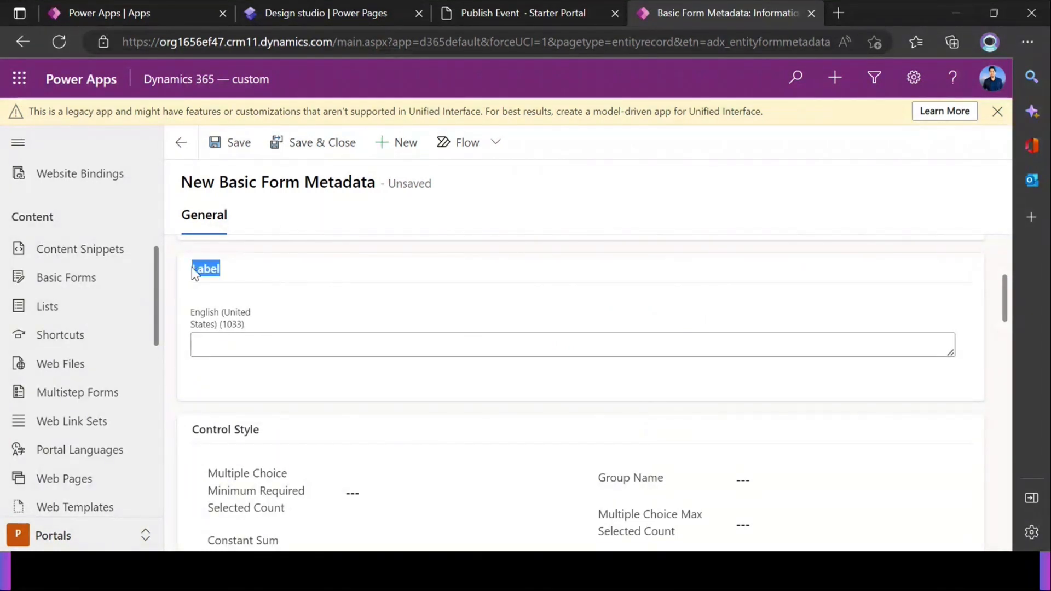
click(528, 11)
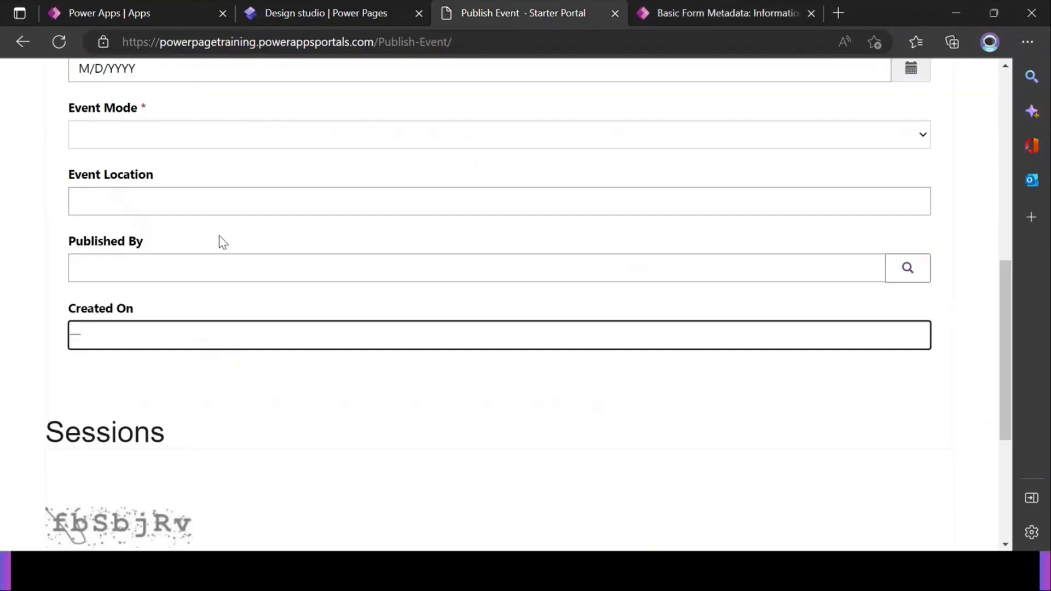
drag(223, 242, 82, 252)
click(60, 246)
drag(145, 242, 78, 247)
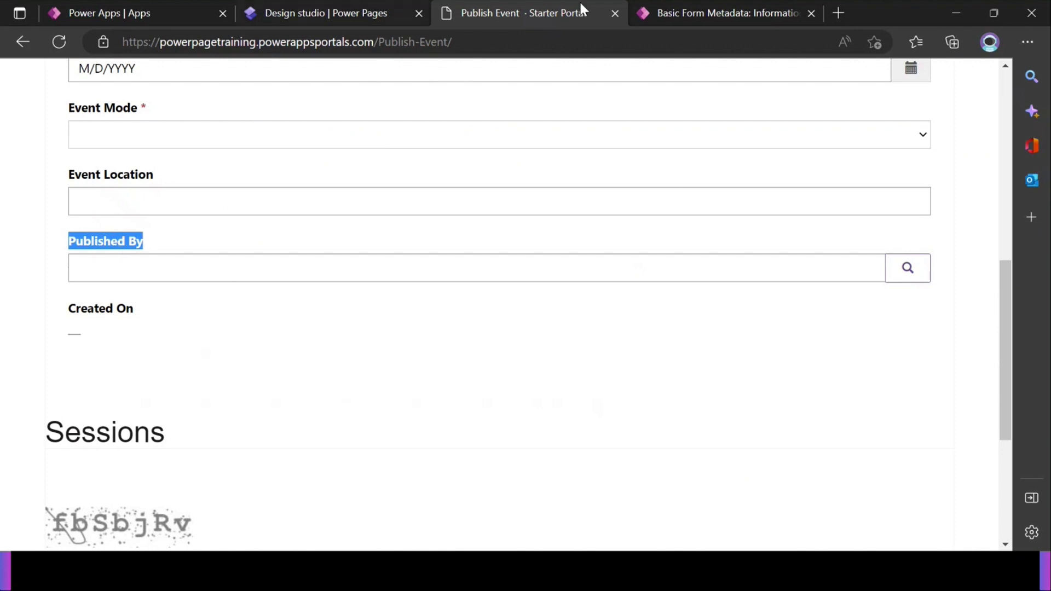
click(676, 6)
click(205, 276)
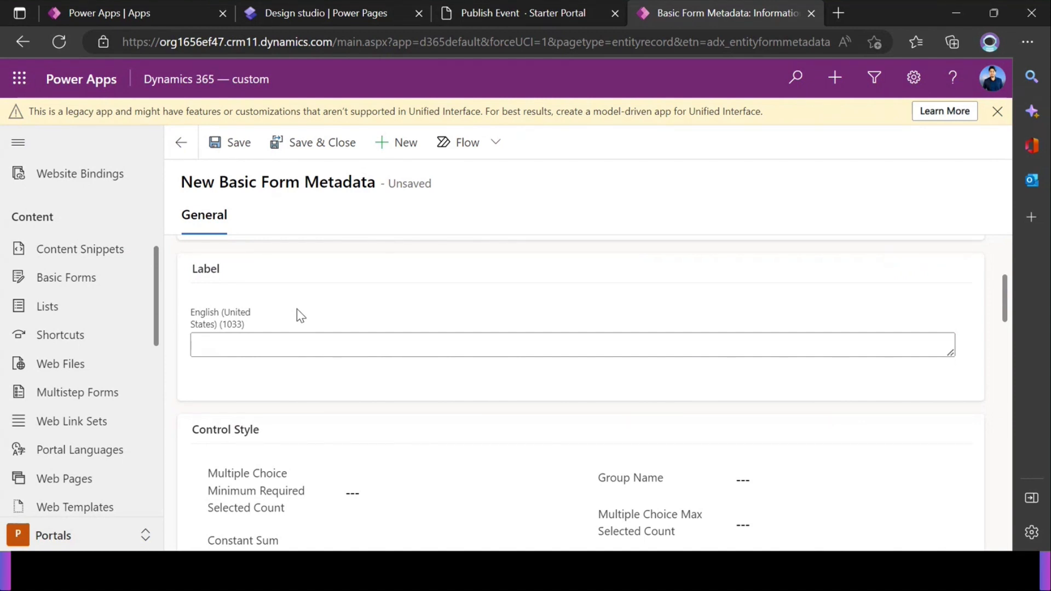
Examine the Control Style section and the Control Style choices of the new metadata record.
scroll(291, 306, down, 3)
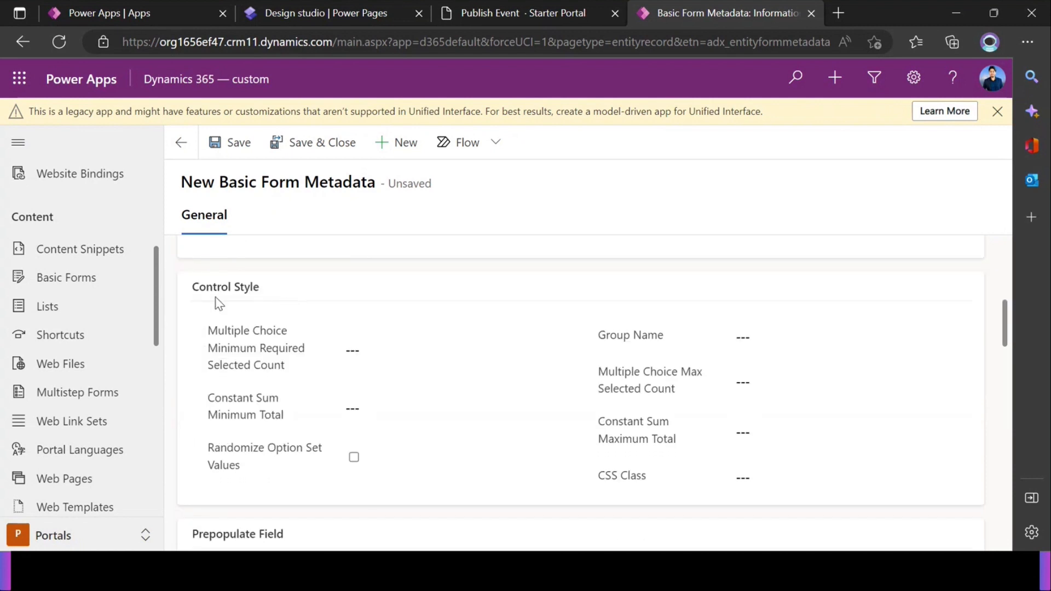
click(366, 348)
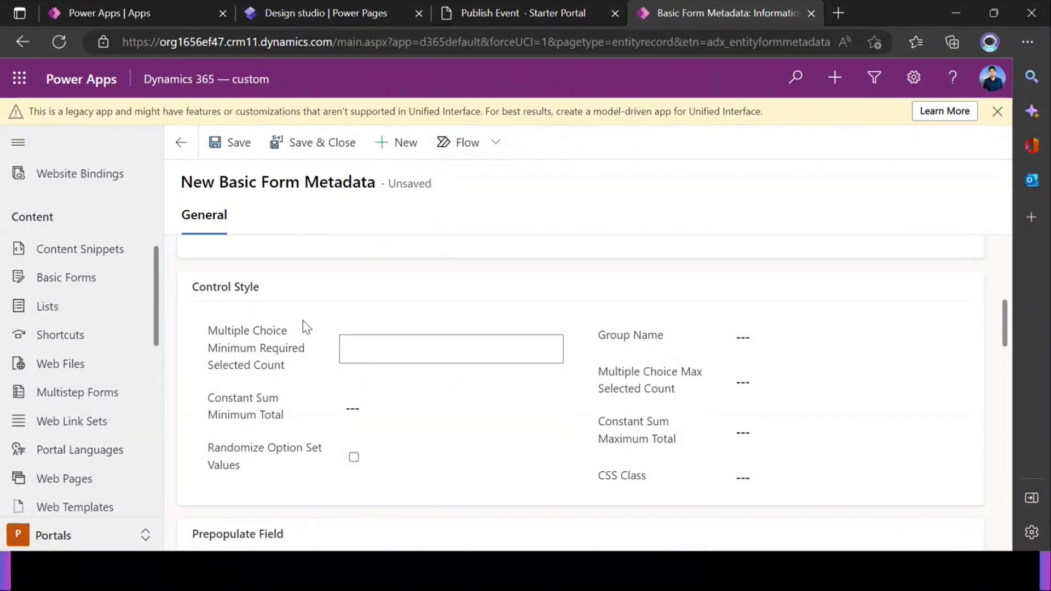
scroll(728, 380, up, 7)
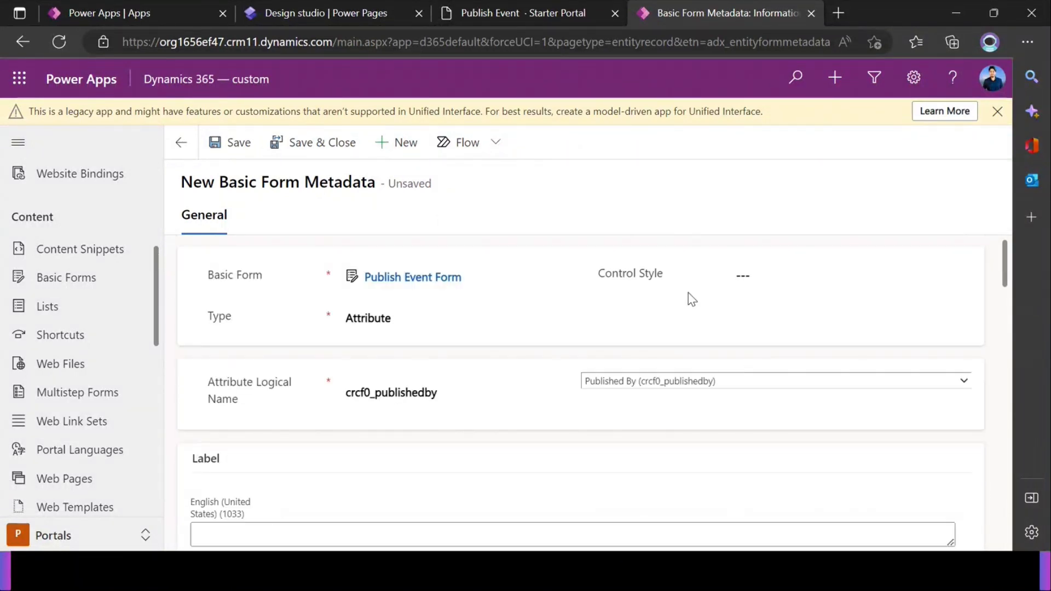
click(758, 278)
Review the Prepopulate Field and Set Value On Save sections of the metadata record.
scroll(413, 331, down, 3)
scroll(410, 327, down, 6)
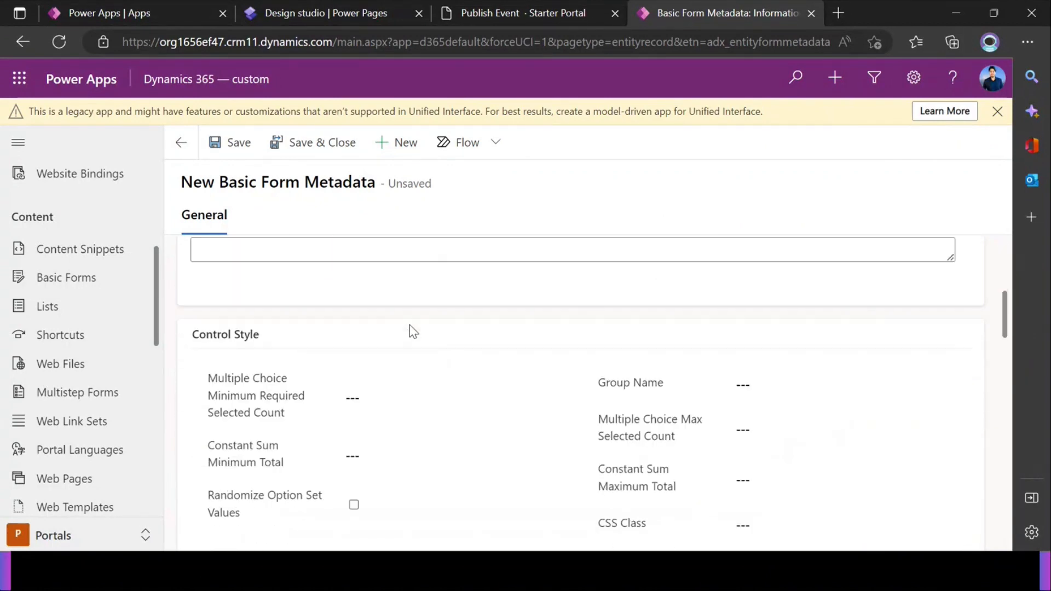
scroll(410, 324, down, 1)
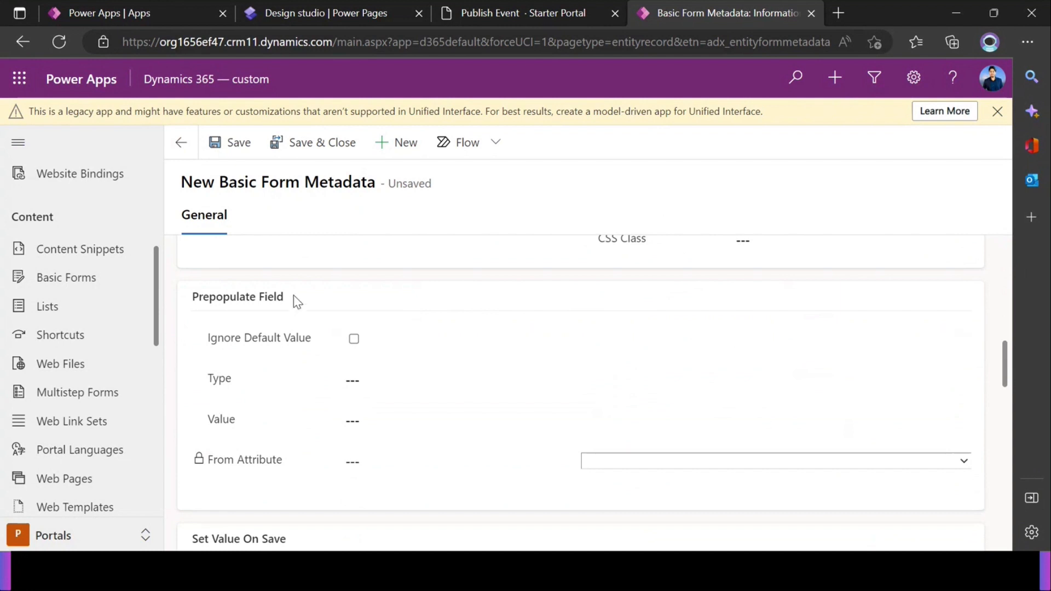
drag(293, 296, 189, 301)
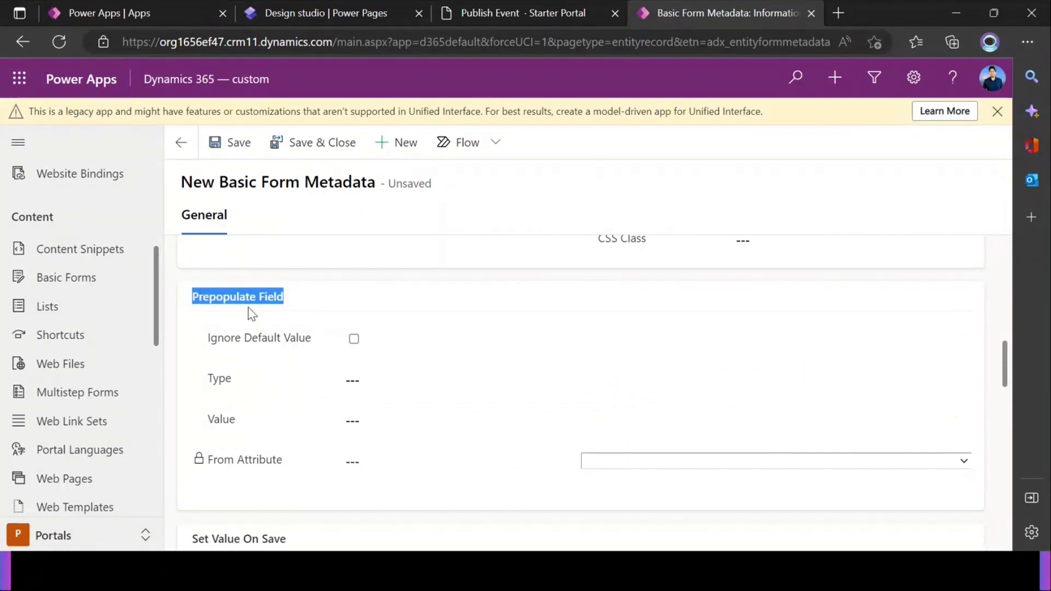
scroll(250, 309, down, 4)
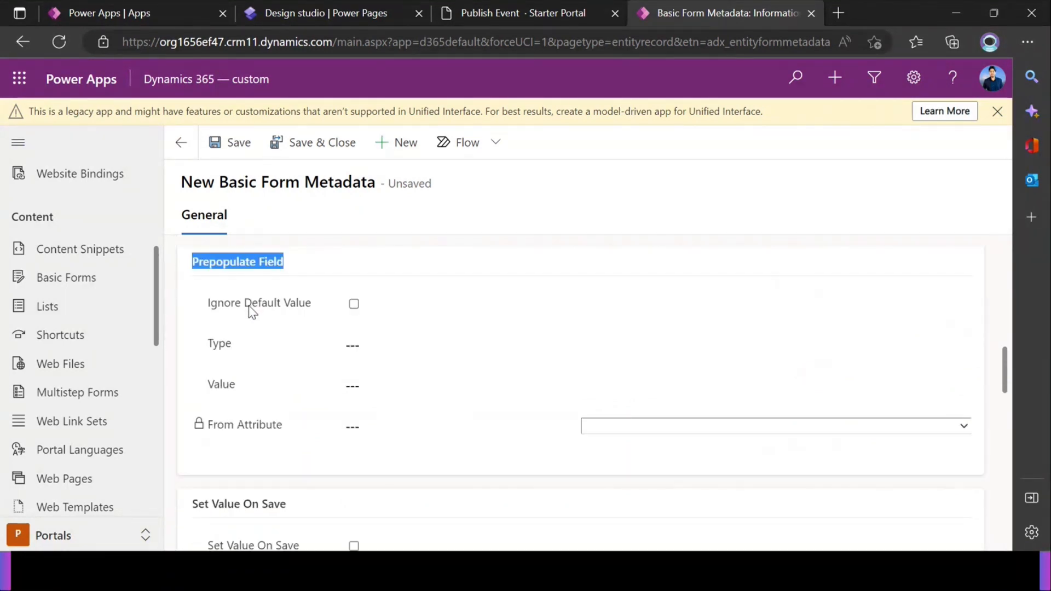
drag(291, 302, 184, 303)
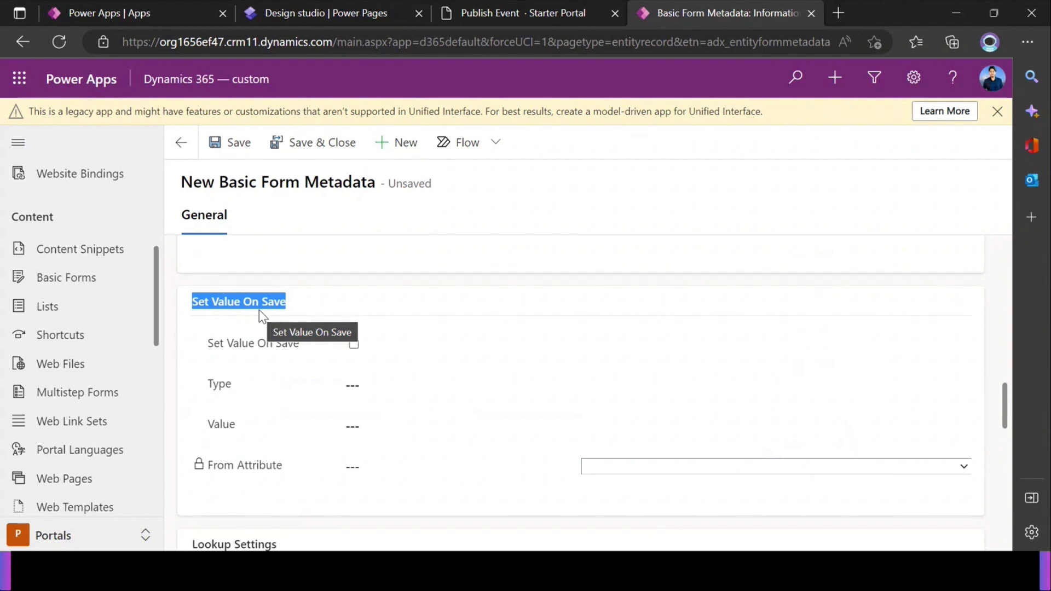
click(328, 304)
Set the Prepopulate Field type of the new metadata record to Current Portal User.
scroll(329, 311, up, 3)
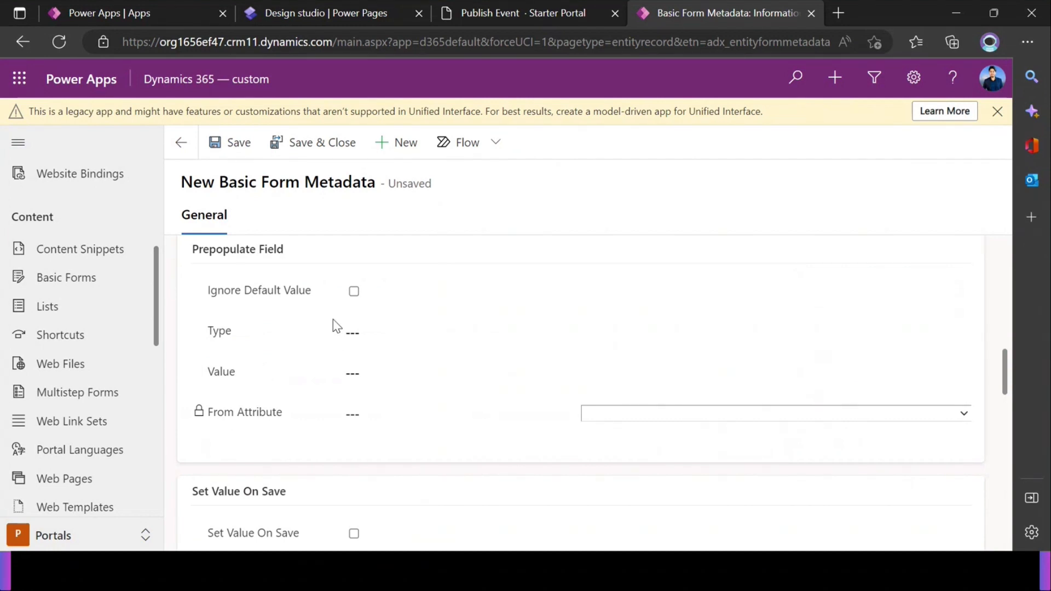
click(365, 337)
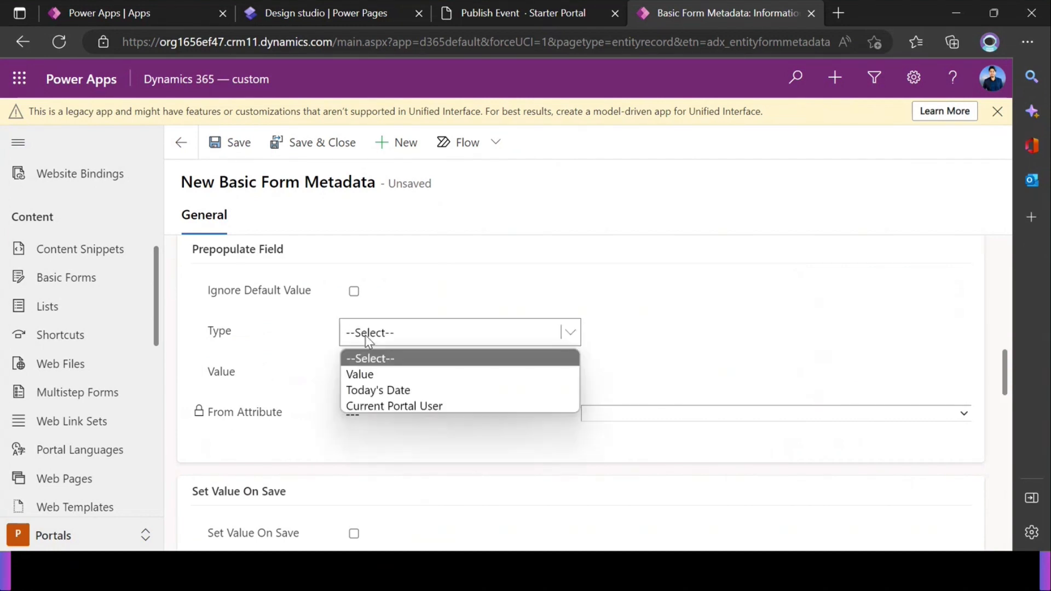
click(401, 407)
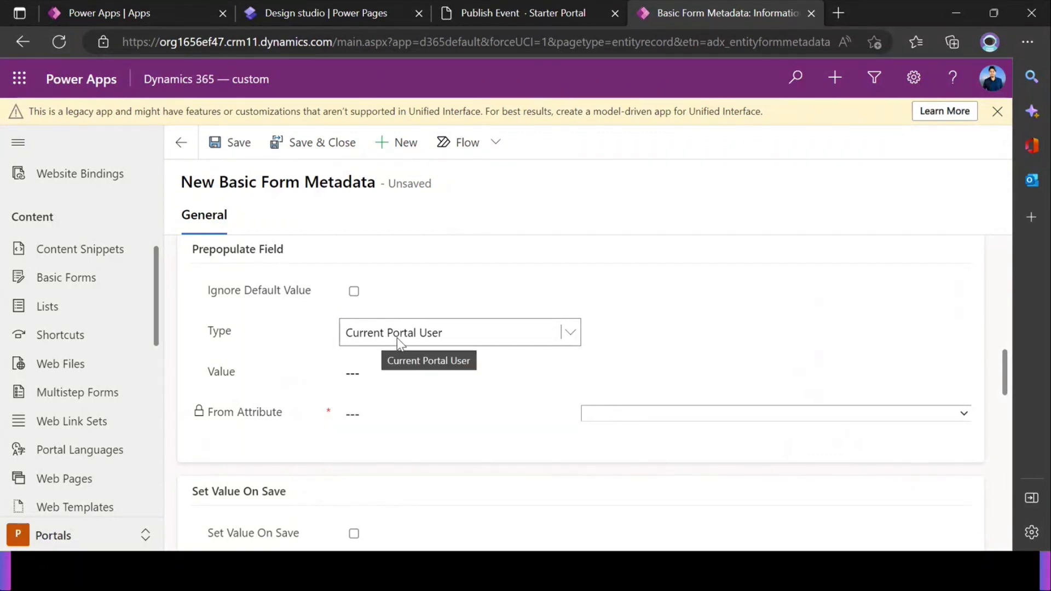
Set the From Attribute of the Prepopulate Field section to Contact (contactid).
scroll(418, 284, up, 10)
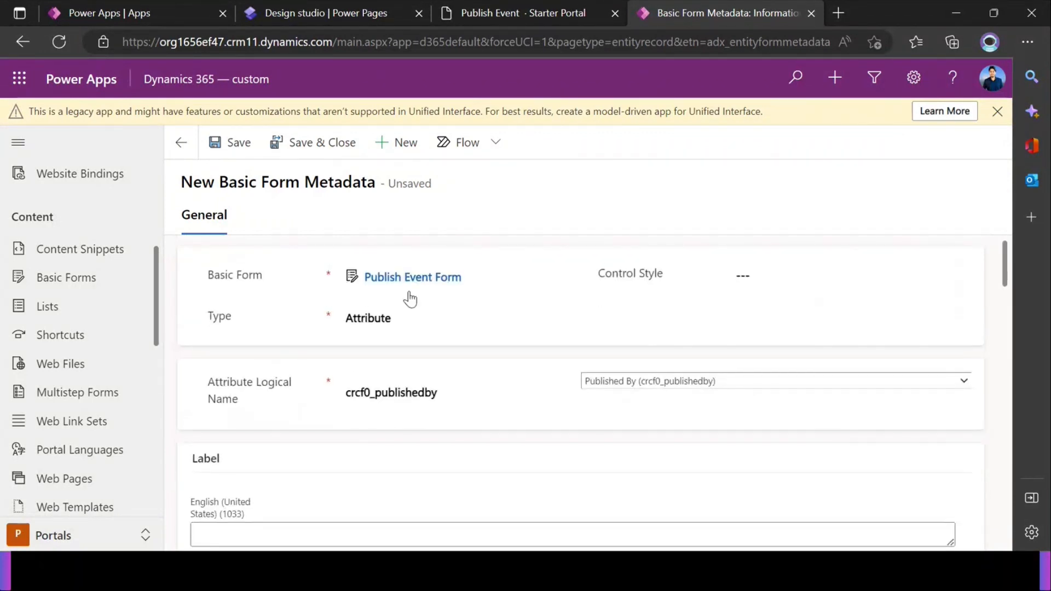
click(352, 394)
drag(352, 394, 446, 395)
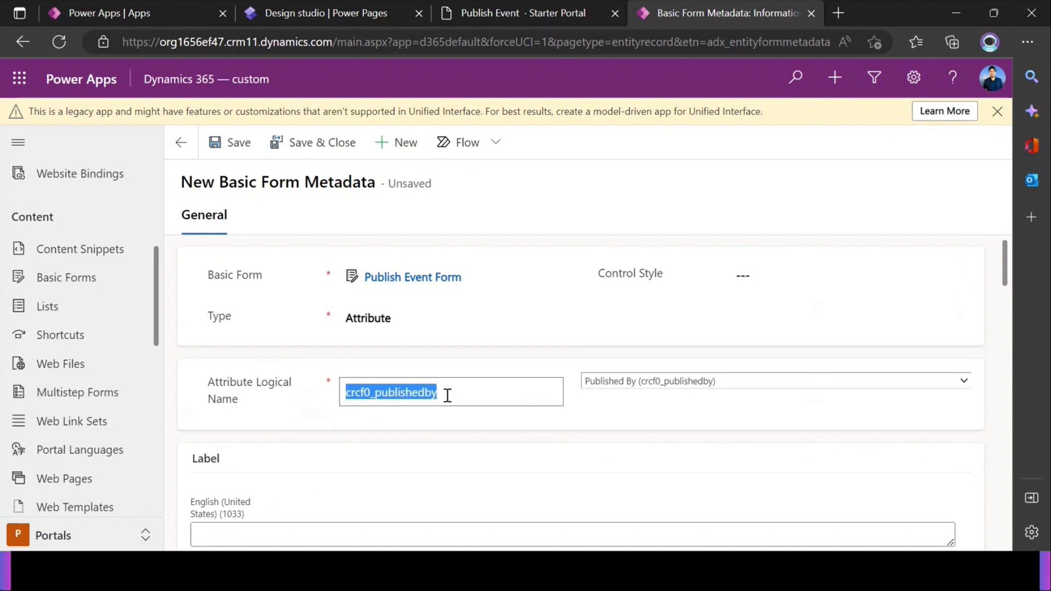
scroll(540, 347, down, 8)
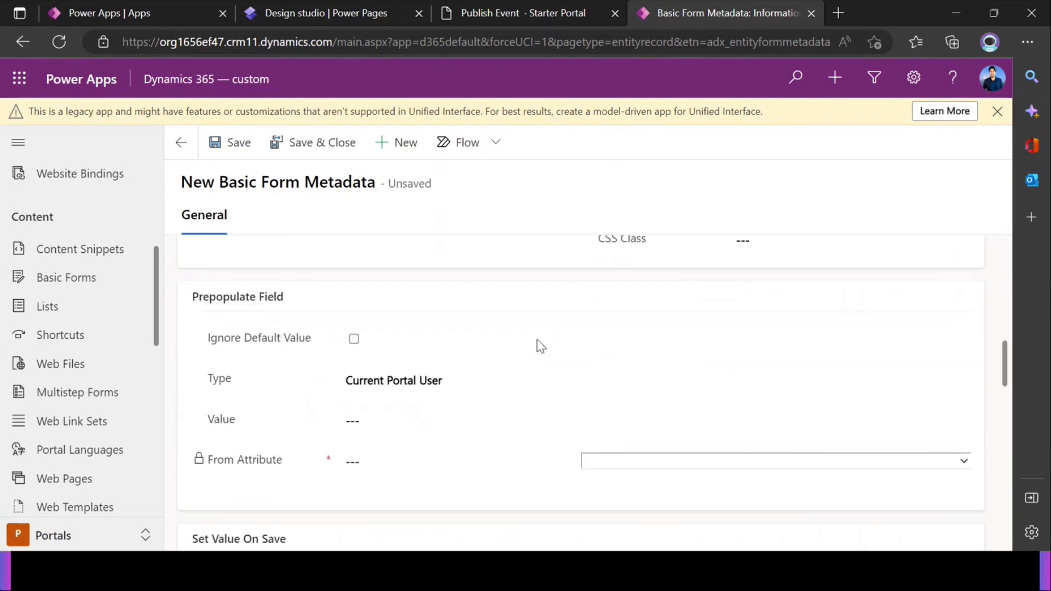
scroll(541, 345, down, 2)
click(613, 374)
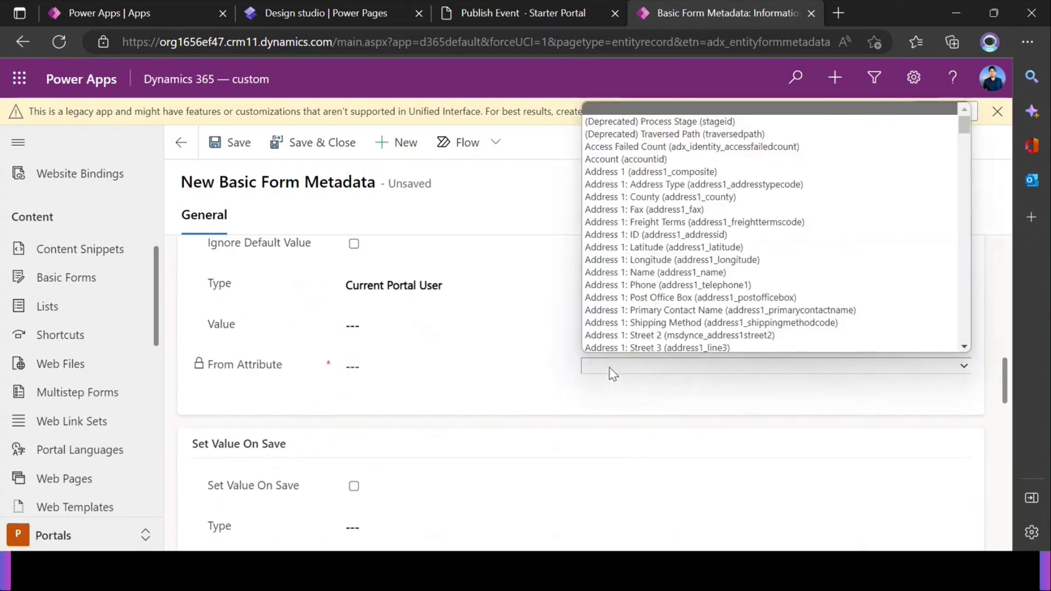
key(c)
key(c)
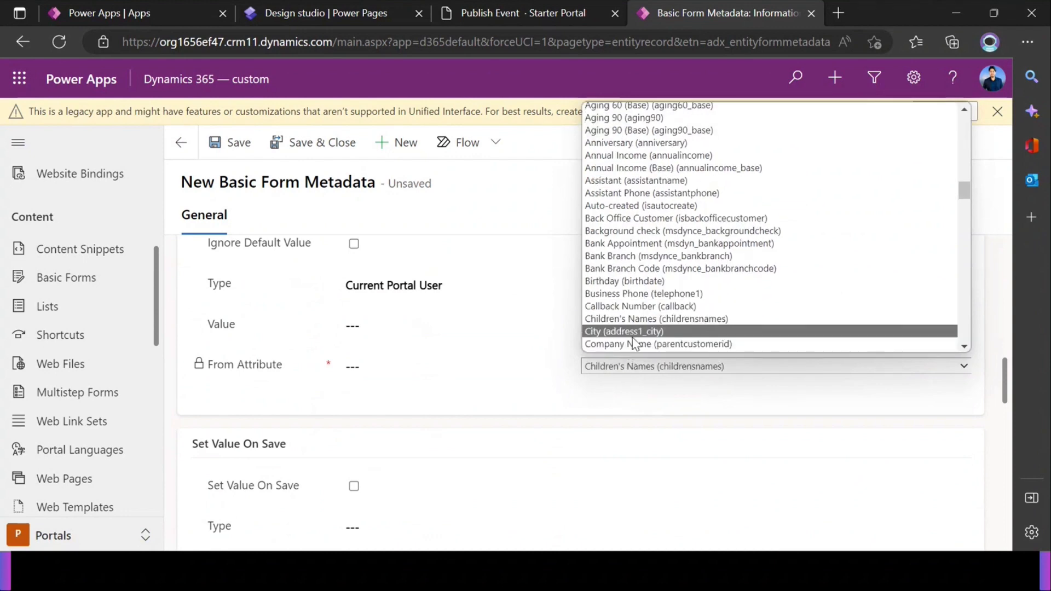
scroll(634, 342, down, 2)
click(630, 311)
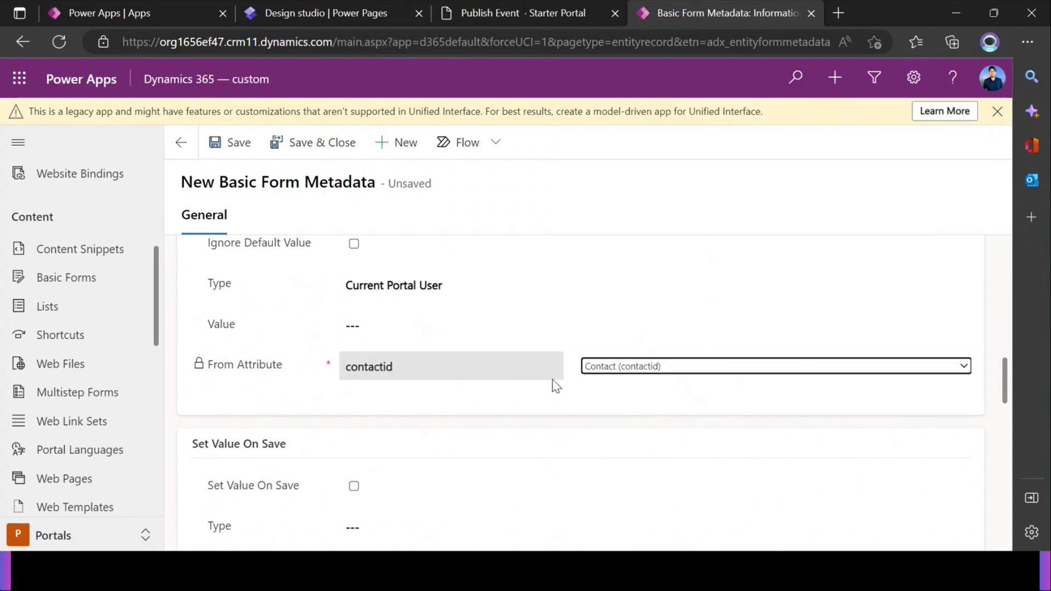
drag(397, 368, 350, 368)
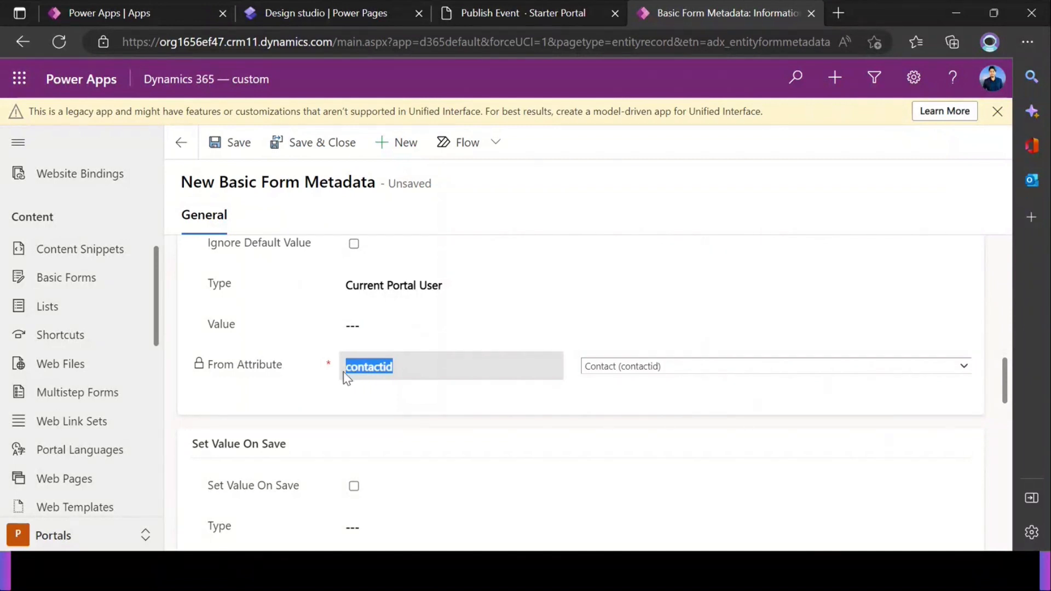
click(393, 397)
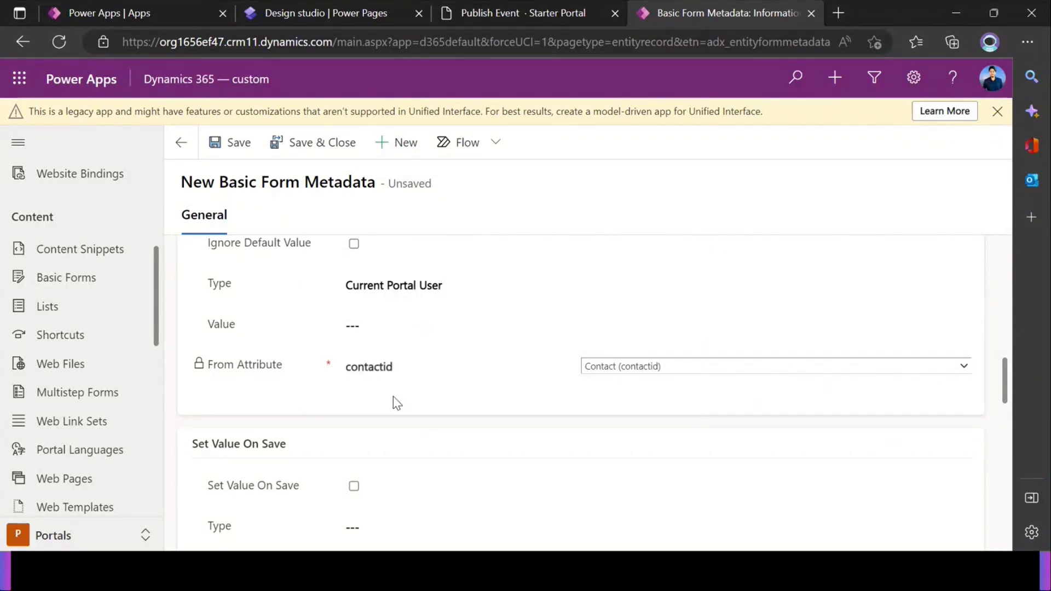
Recheck the attribute logical name of the new metadata record, and save and close the record.
scroll(393, 396, up, 10)
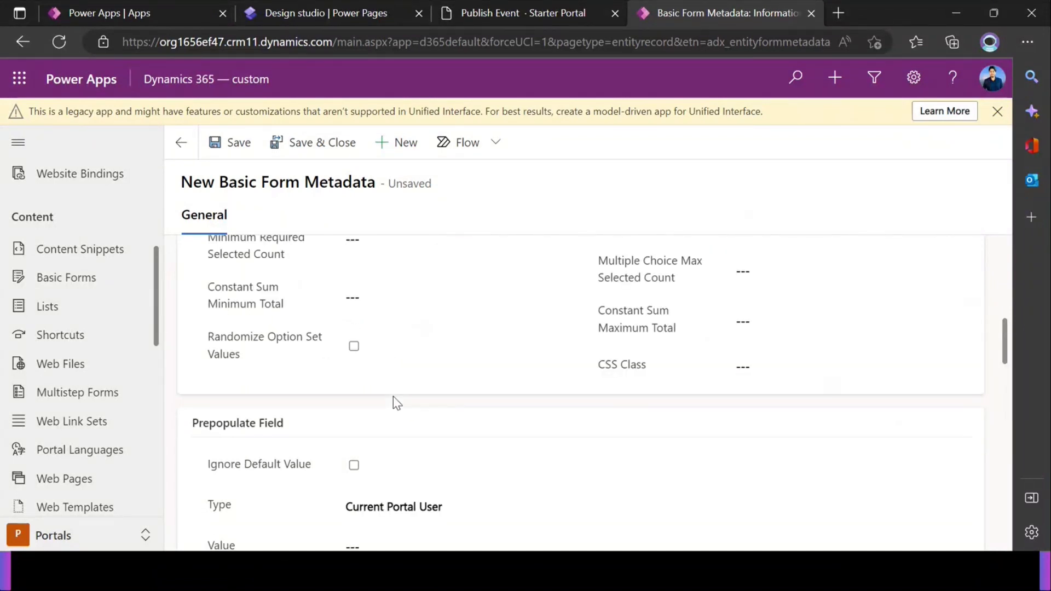
click(438, 392)
drag(438, 392, 348, 394)
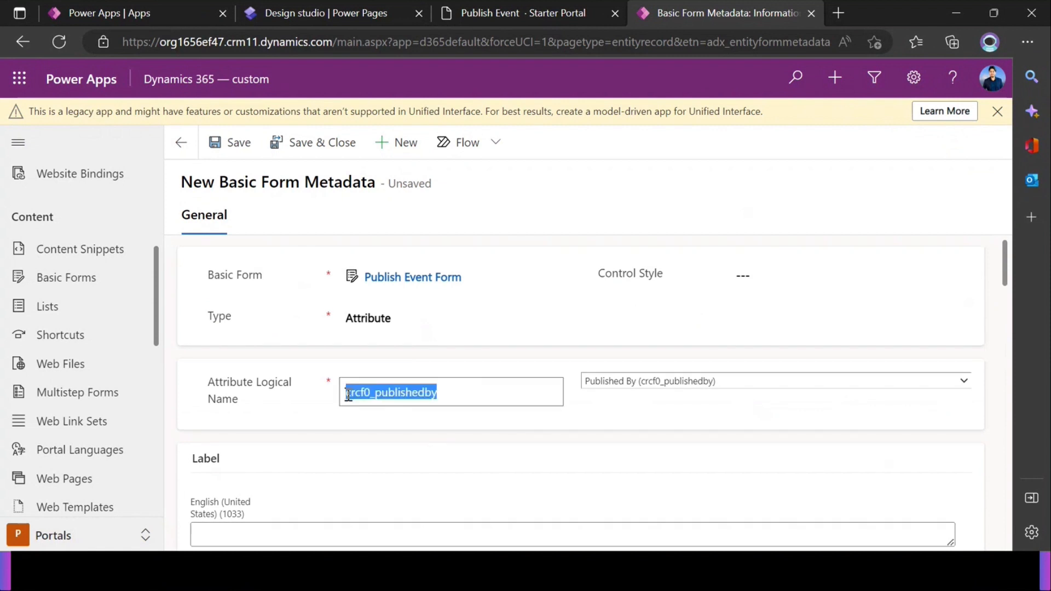
click(460, 378)
scroll(460, 378, down, 4)
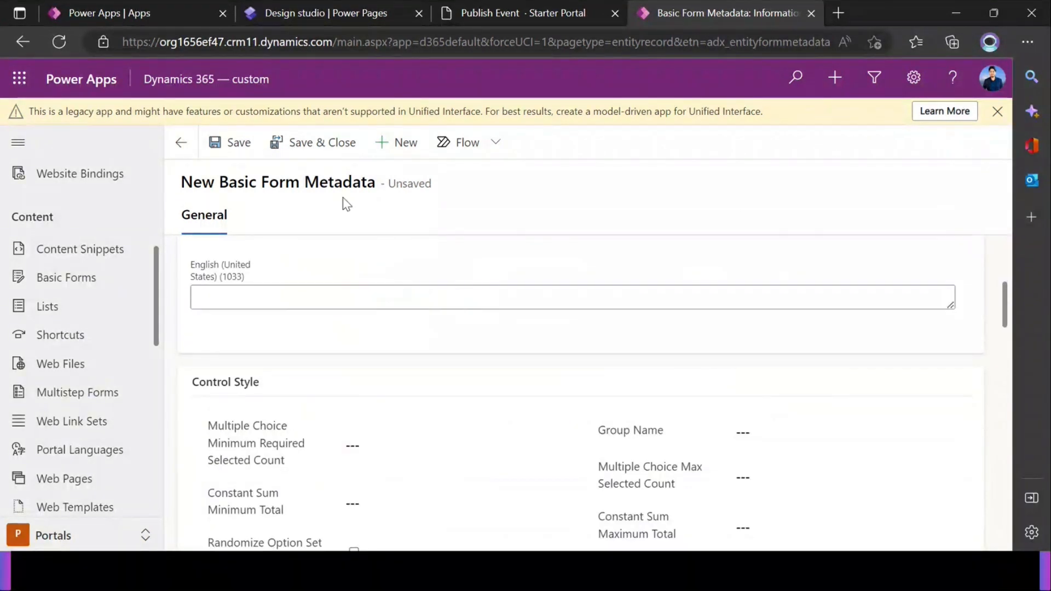
click(321, 157)
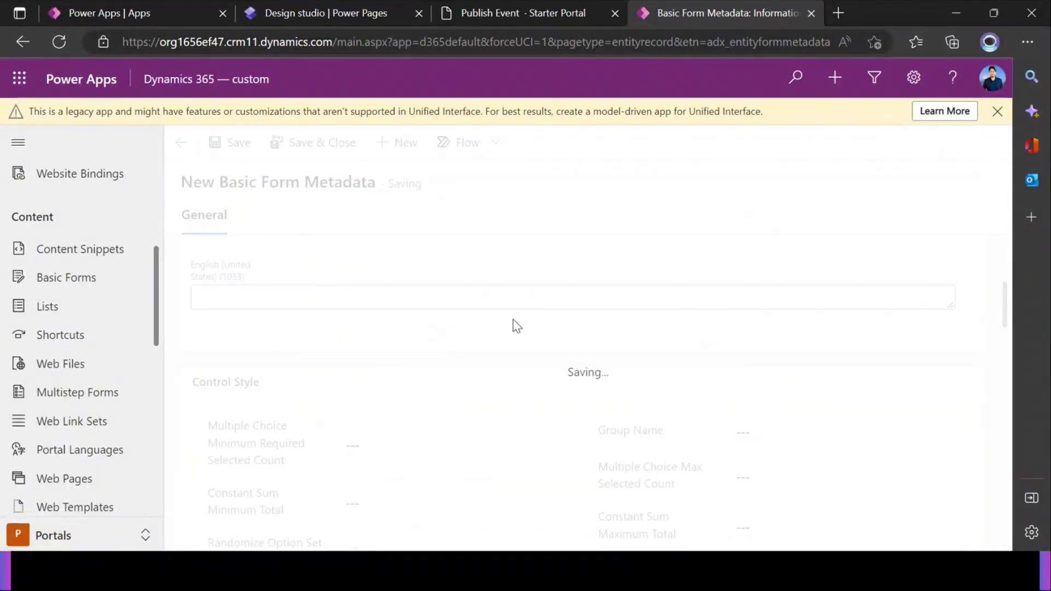
Preview the site from the design studio and inspect the Published By field on the reloaded Publish Event page.
click(317, 13)
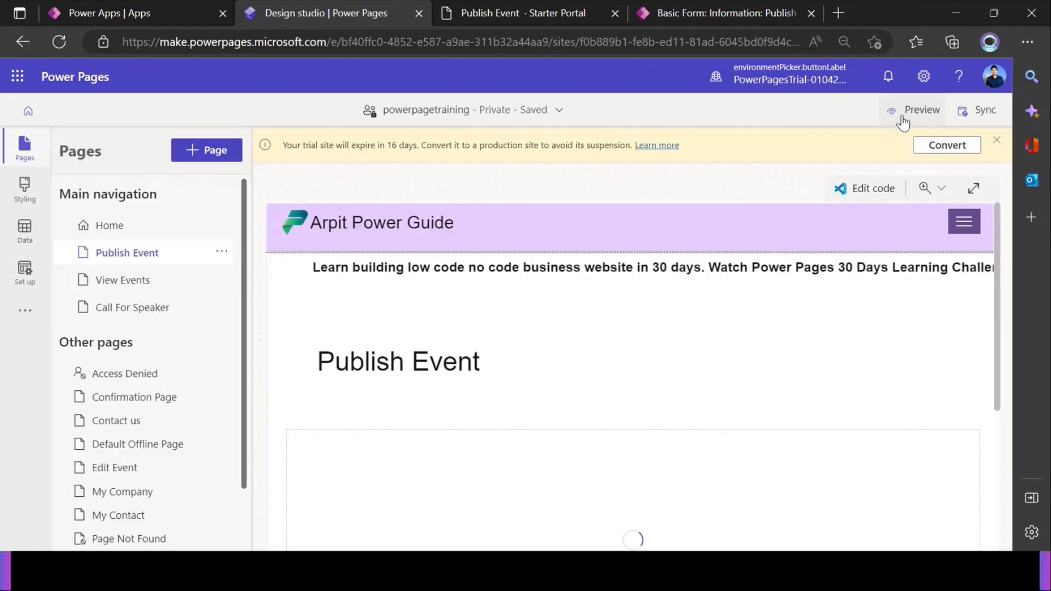
click(903, 122)
click(821, 206)
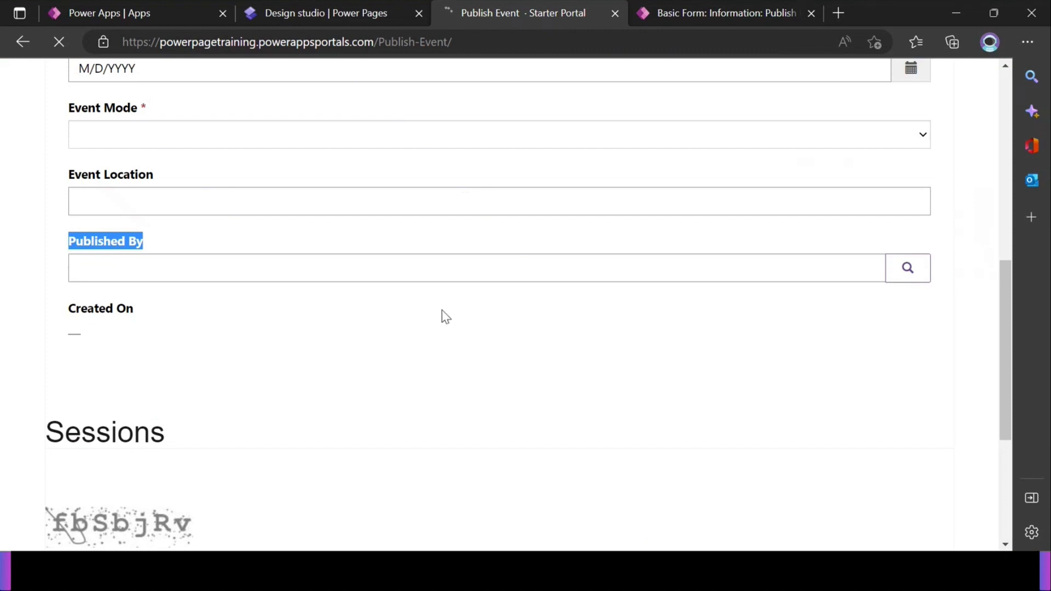
scroll(413, 245, down, 10)
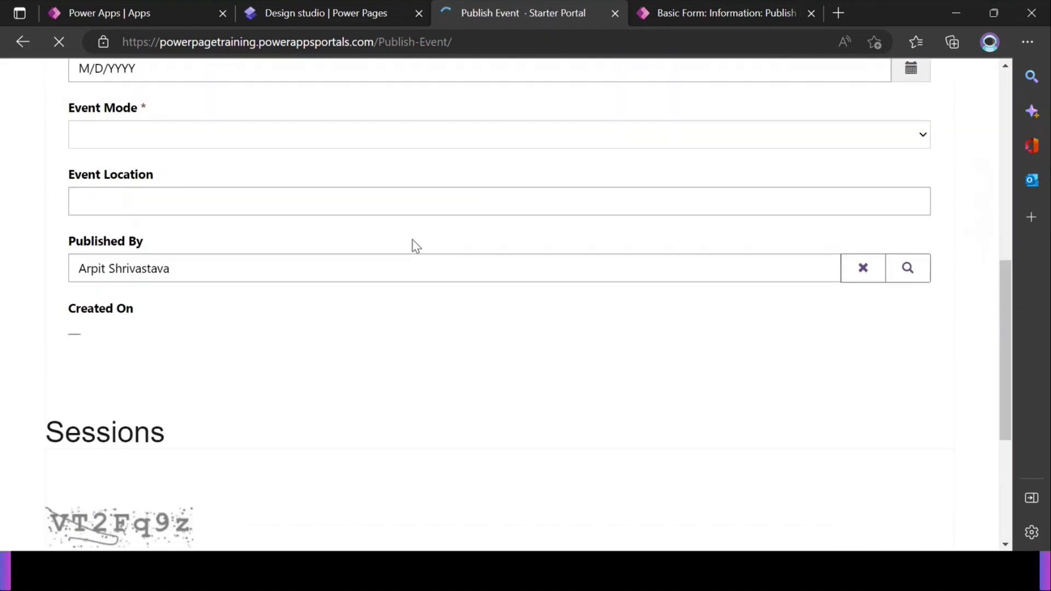
drag(72, 244, 136, 243)
click(181, 332)
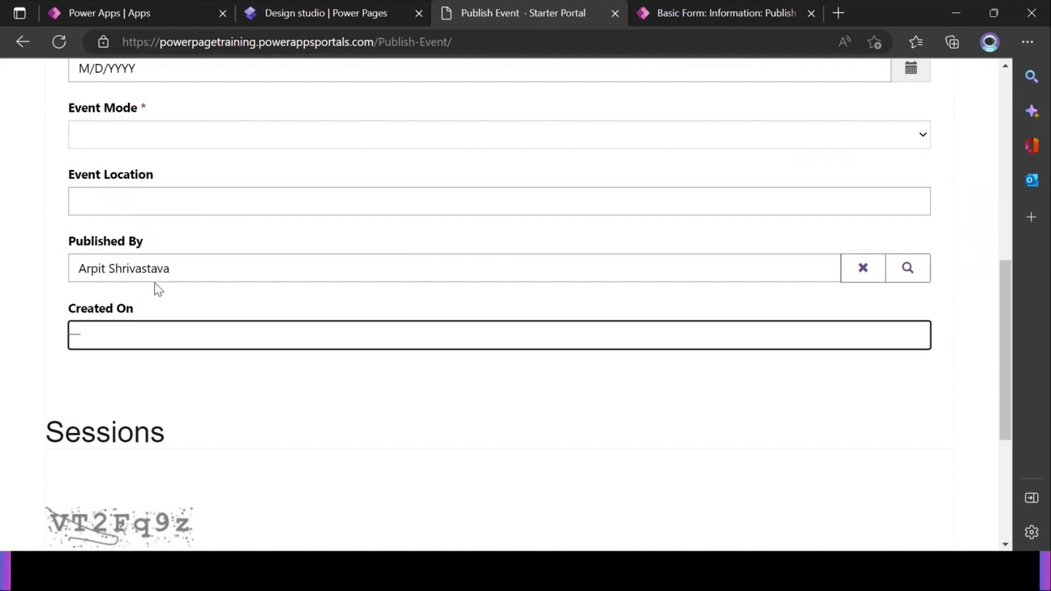
Compare the signed-in user in the portal header with the value of the Published By field.
scroll(737, 251, up, 8)
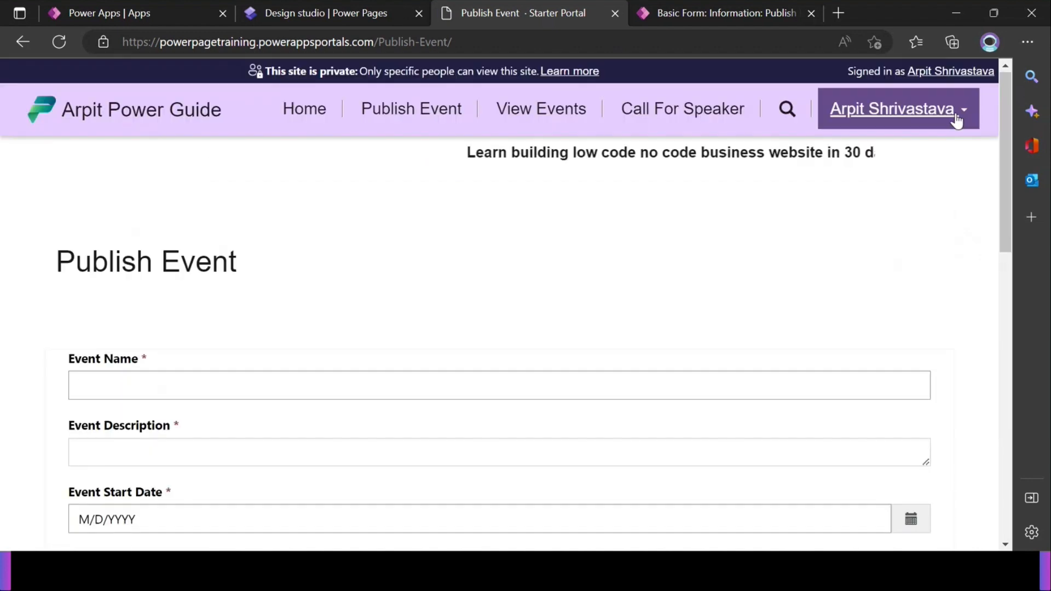
scroll(159, 436, down, 6)
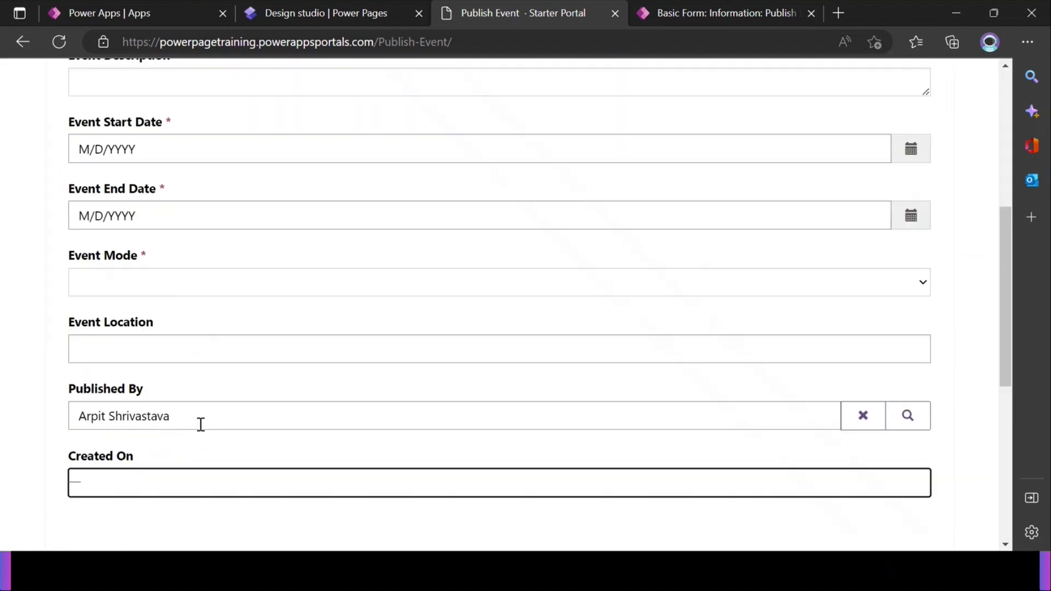
scroll(265, 420, down, 1)
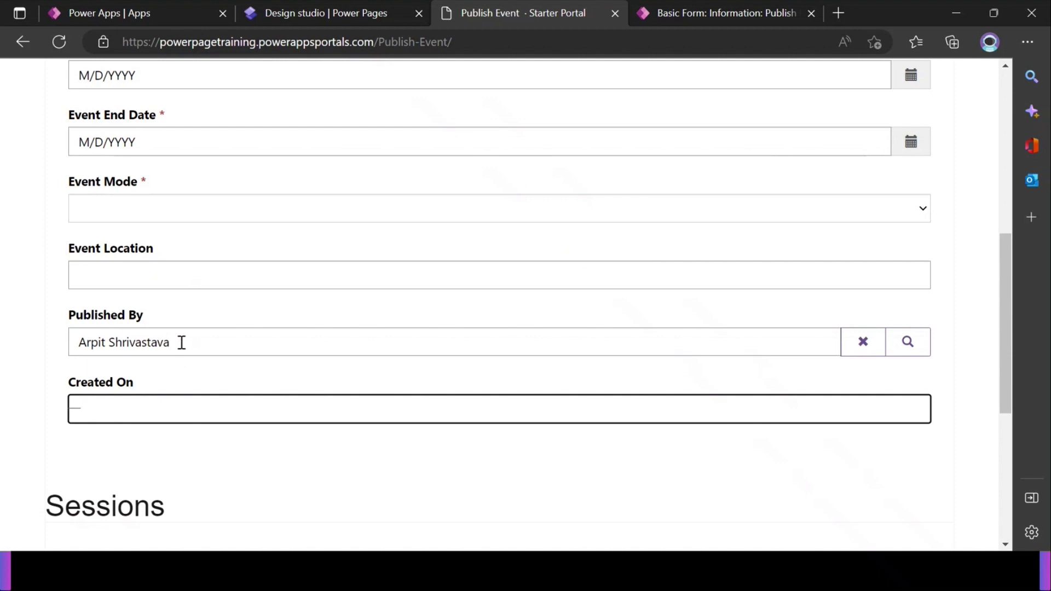
drag(181, 342, 76, 345)
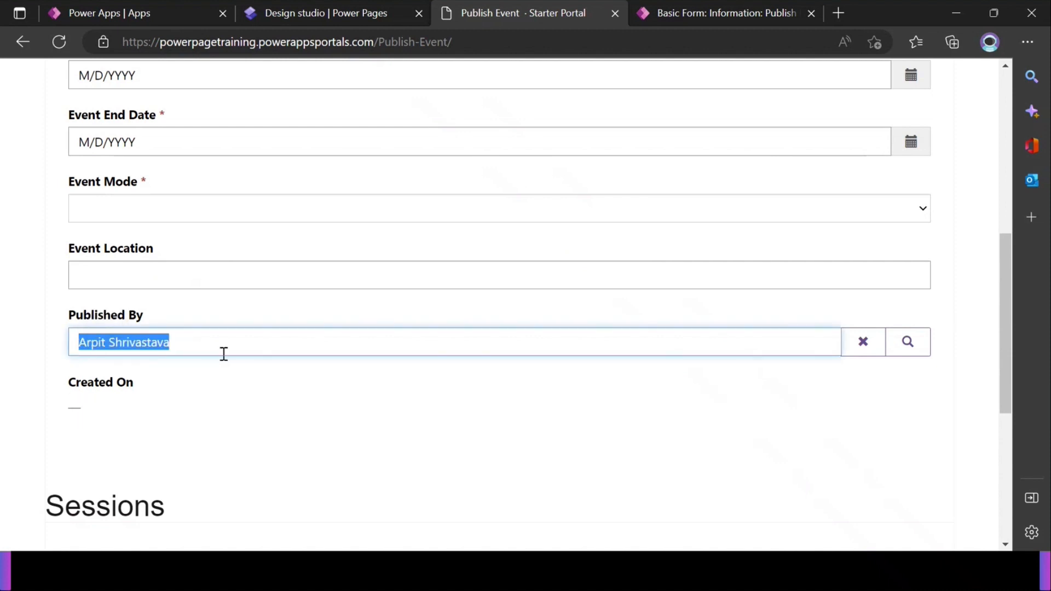
scroll(226, 354, up, 1)
scroll(226, 354, up, 4)
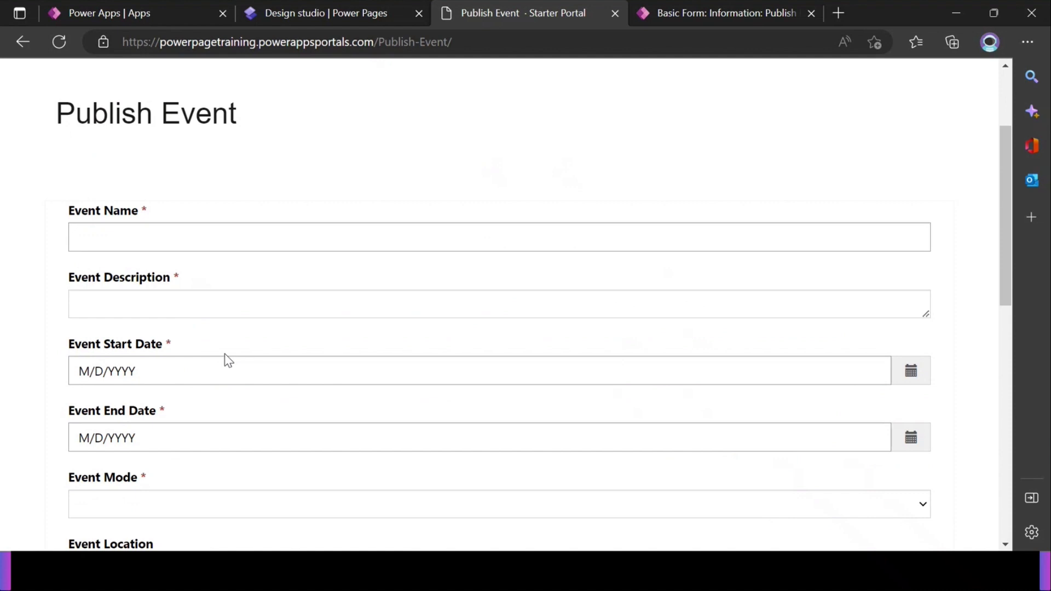
Reopen the saved Published By metadata record and review its Prepopulate Field settings and attribute logical name.
click(724, 21)
double_click(364, 364)
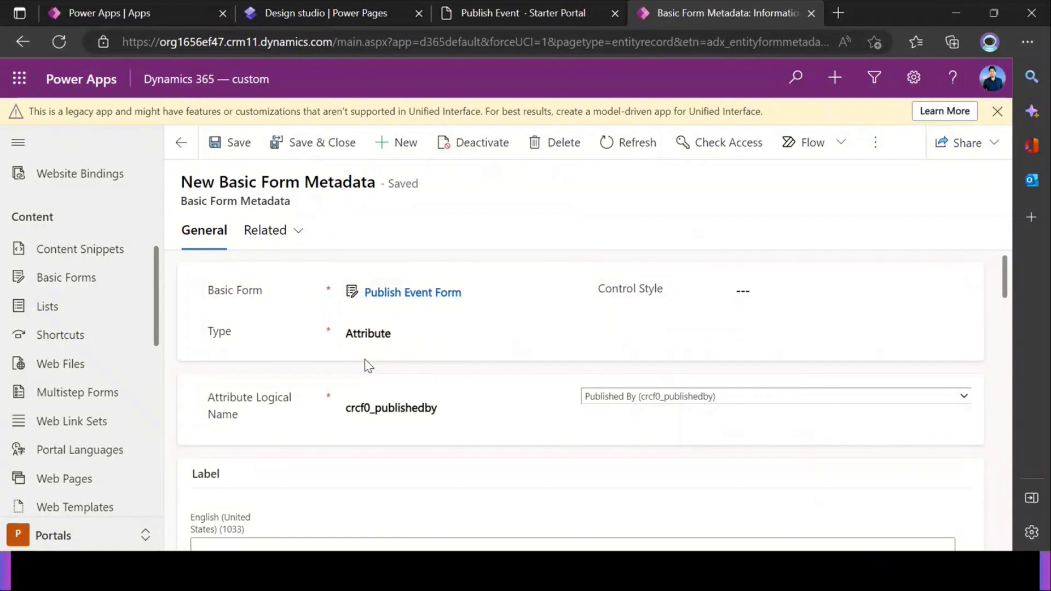
scroll(391, 343, down, 10)
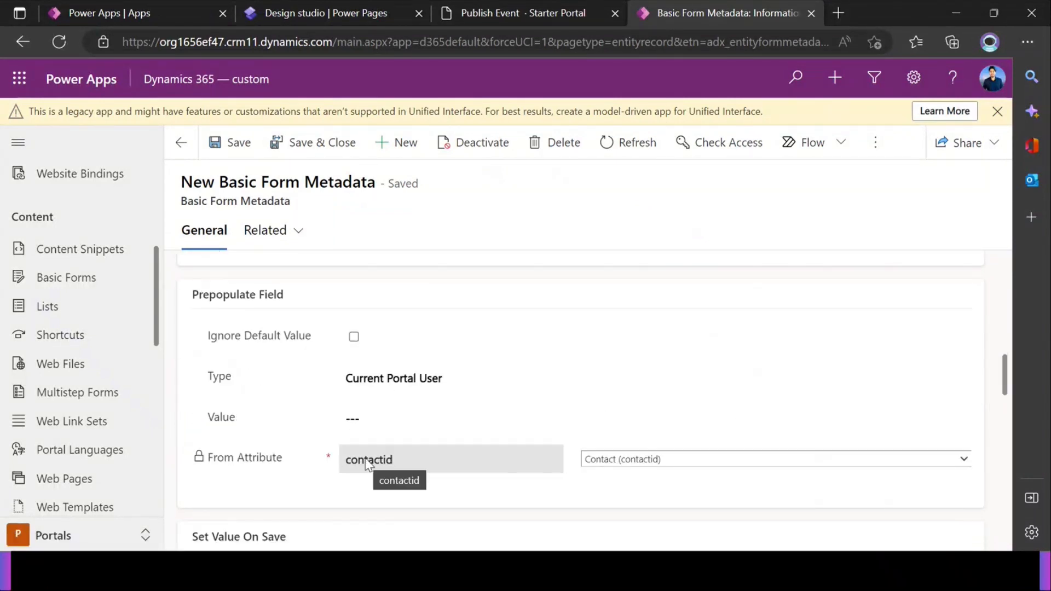
scroll(389, 351, up, 5)
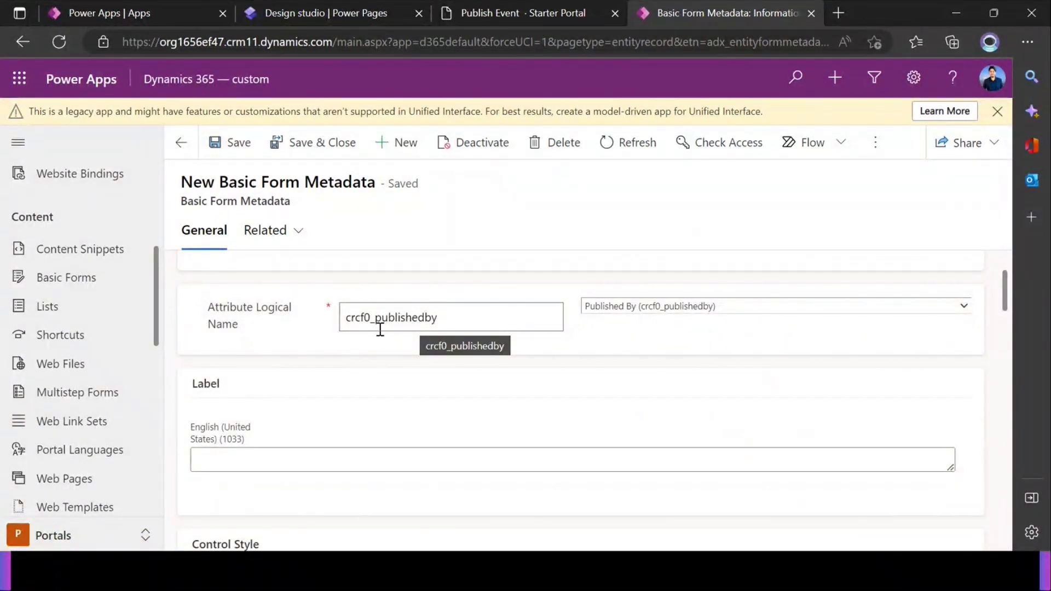
drag(452, 317, 342, 323)
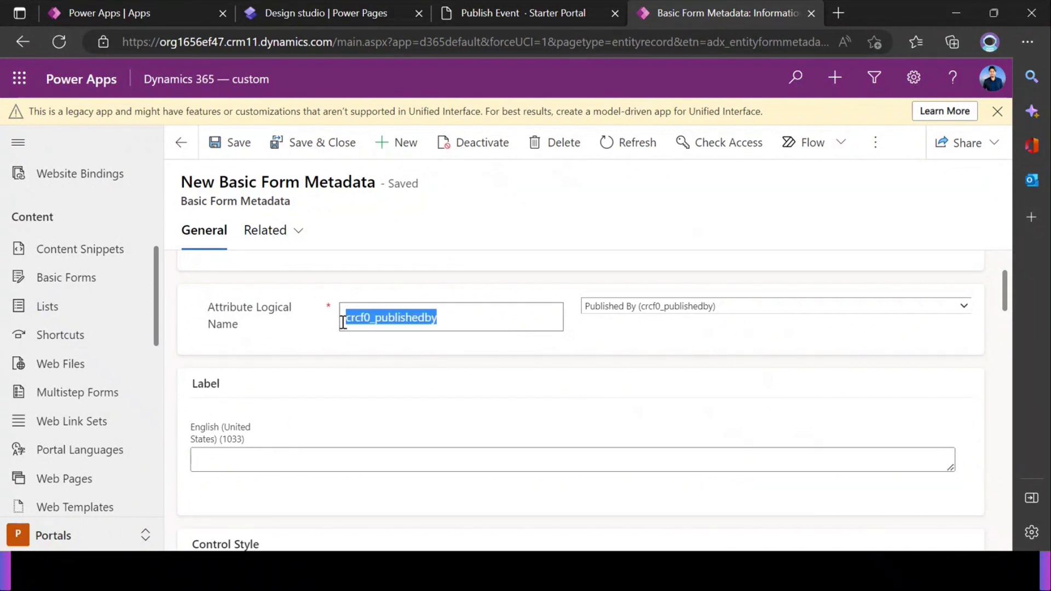
double_click(398, 318)
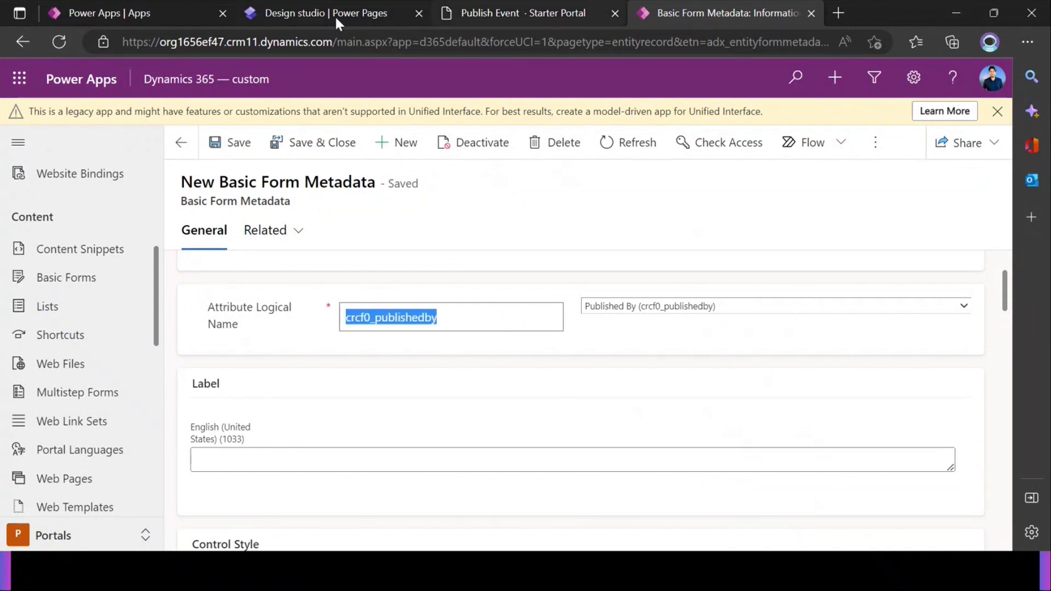
Examine the prepopulated Published By value on the Publish Event page again and return to the metadata record.
click(553, 12)
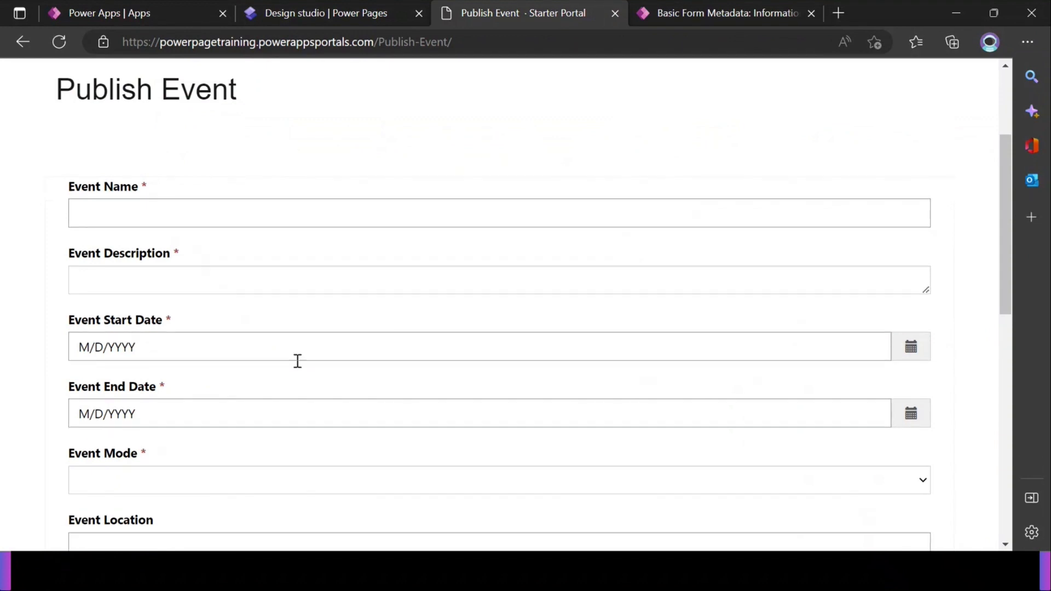
scroll(297, 361, down, 6)
drag(78, 269, 187, 275)
click(175, 259)
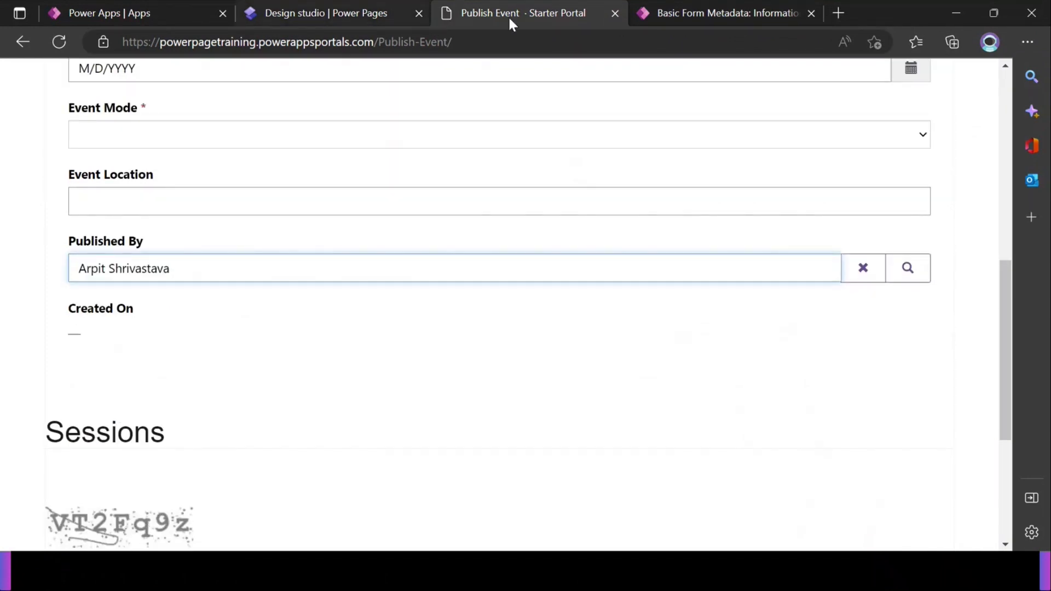
drag(202, 274, 82, 281)
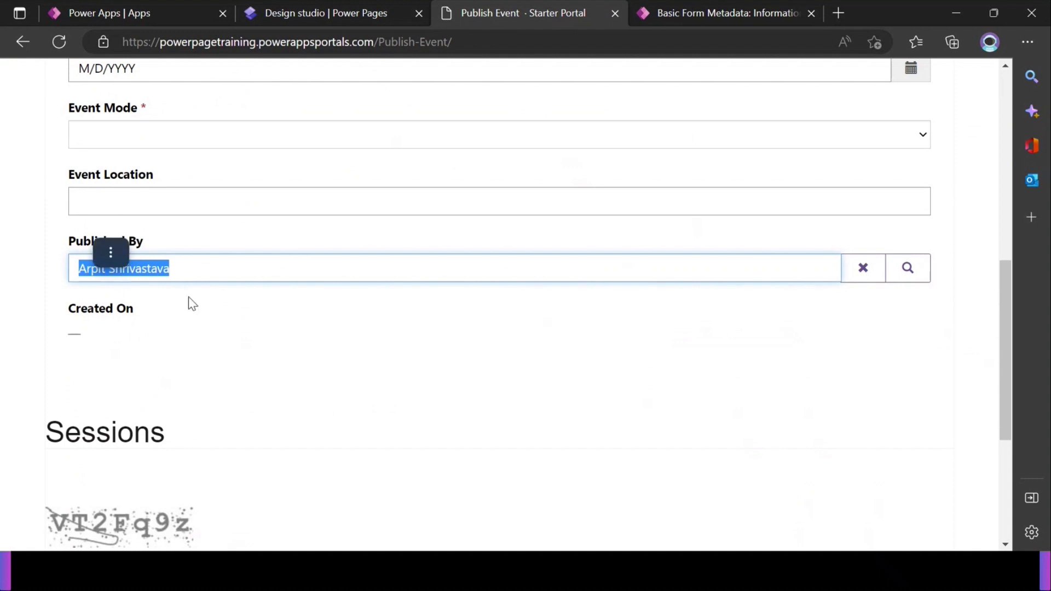
click(222, 320)
drag(169, 267, 77, 265)
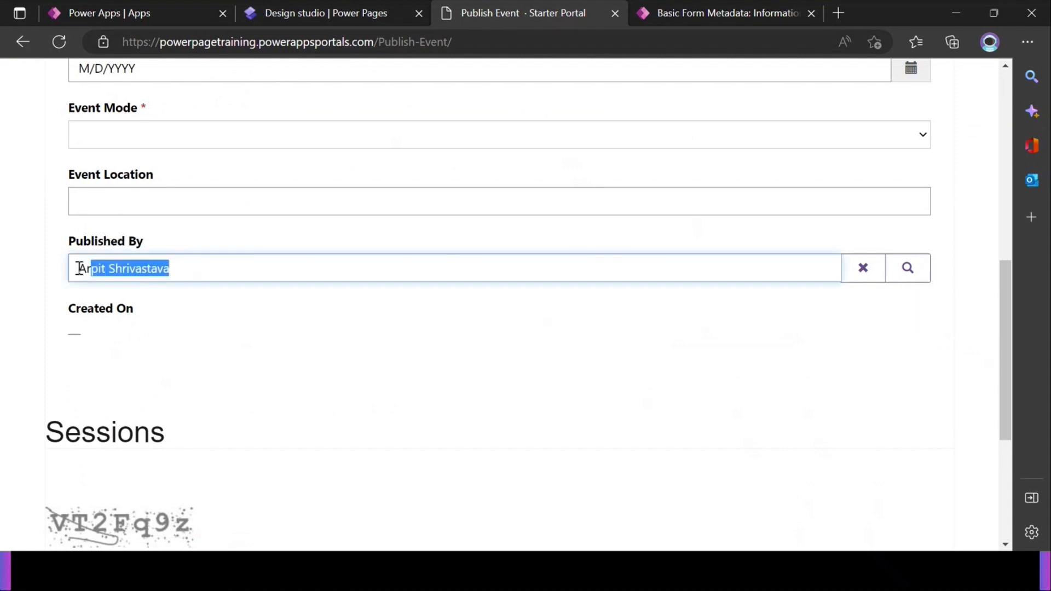
click(151, 304)
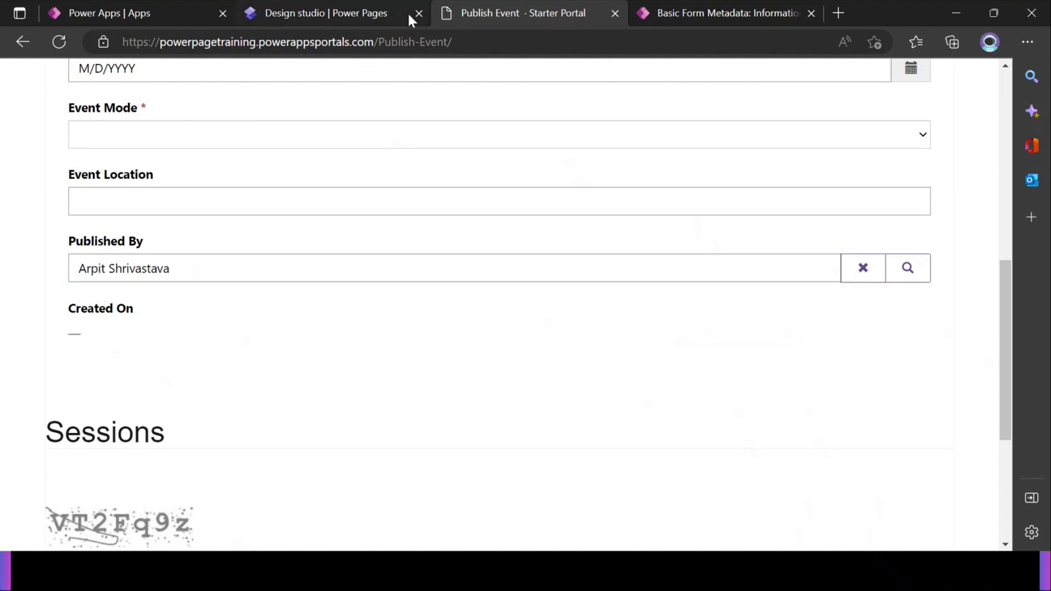
click(694, 13)
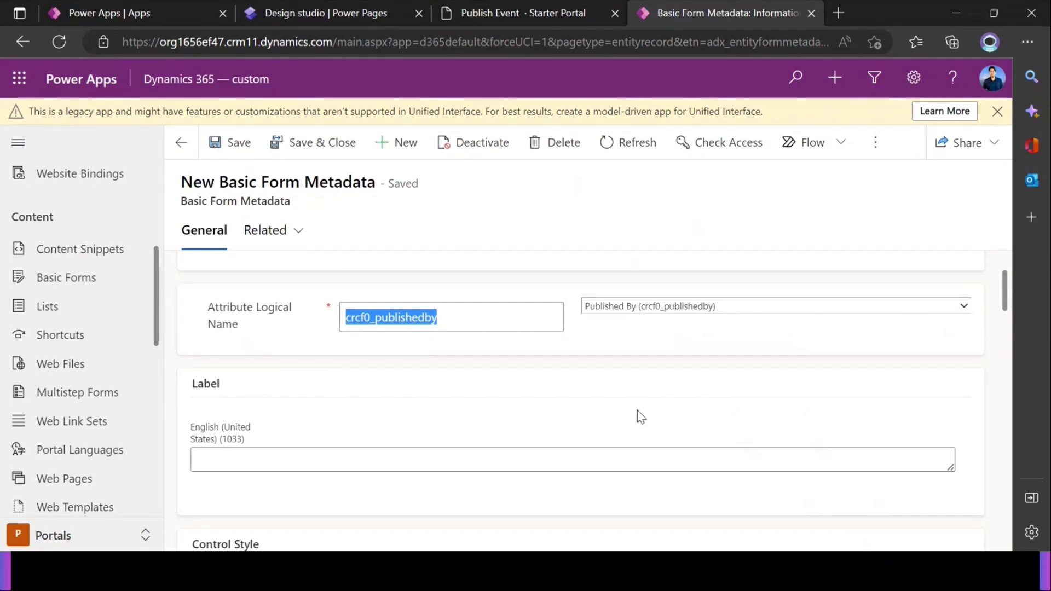
Review the contact attributes offered for From Attribute in the Published By metadata's Prepopulate Field section.
scroll(539, 382, down, 10)
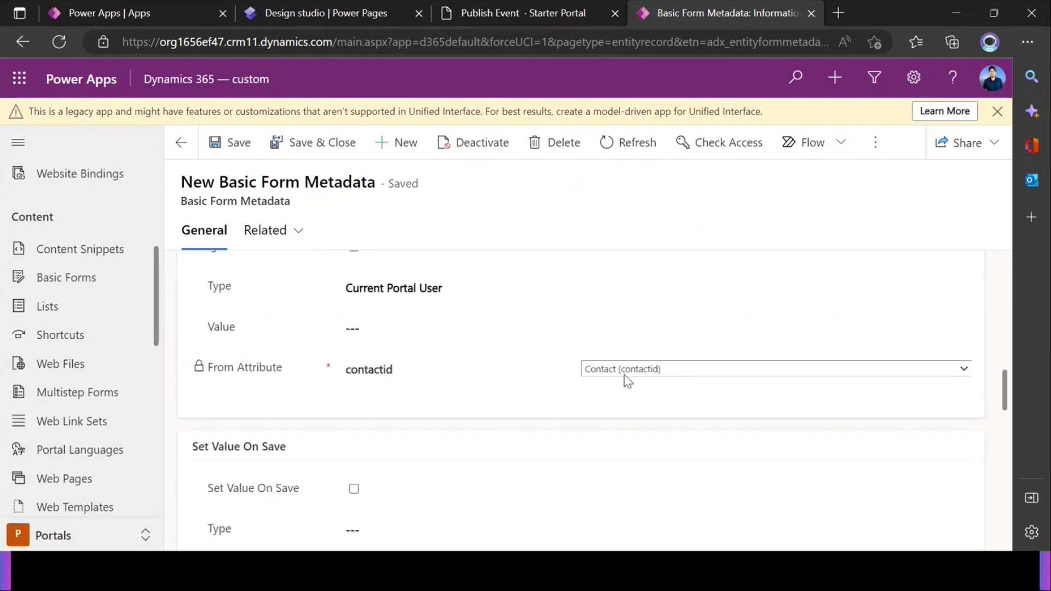
click(627, 378)
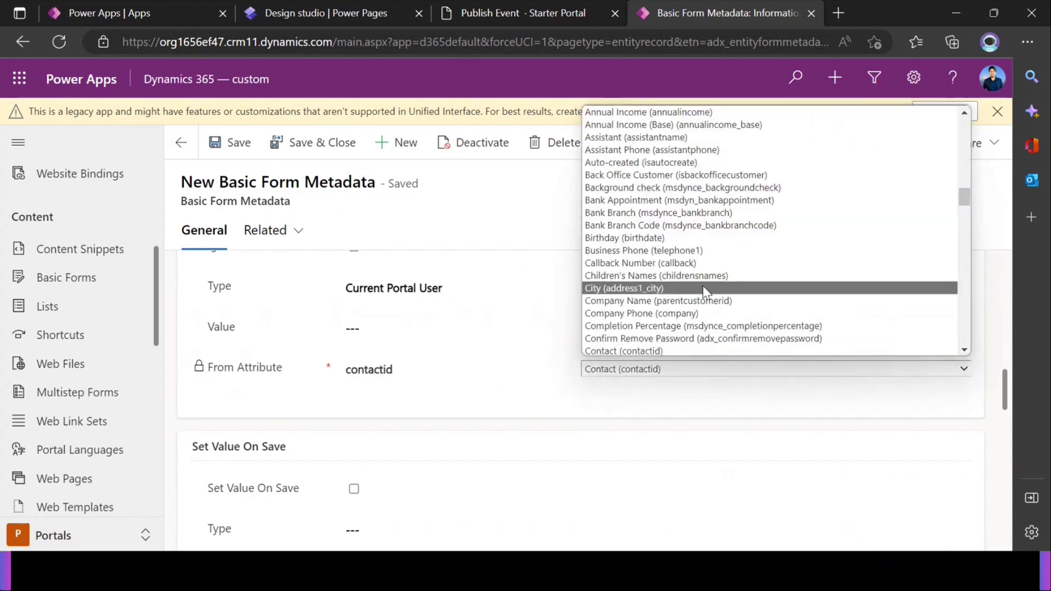
drag(964, 201, 943, 128)
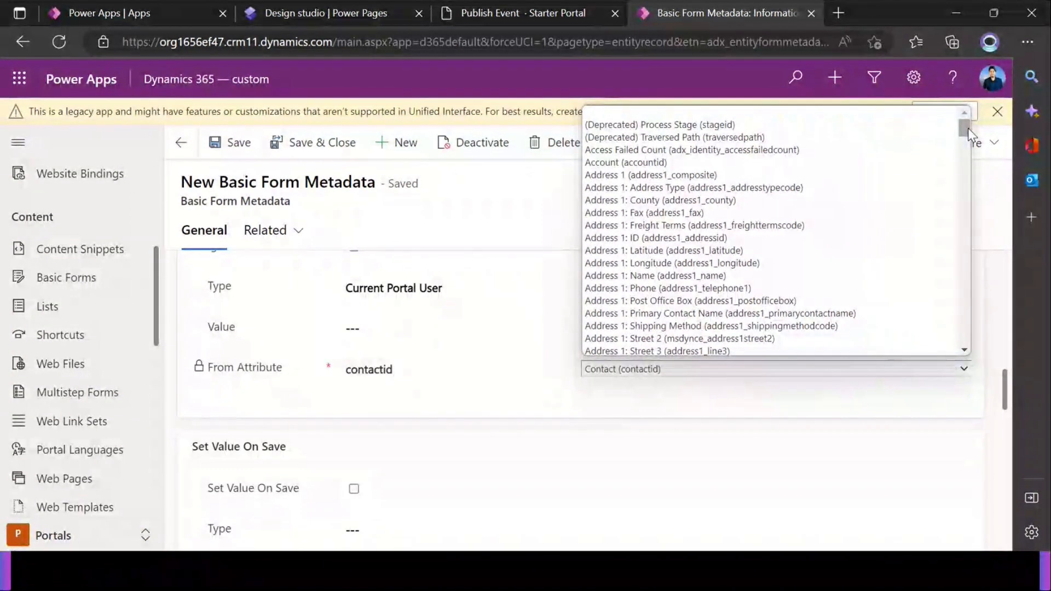
click(438, 387)
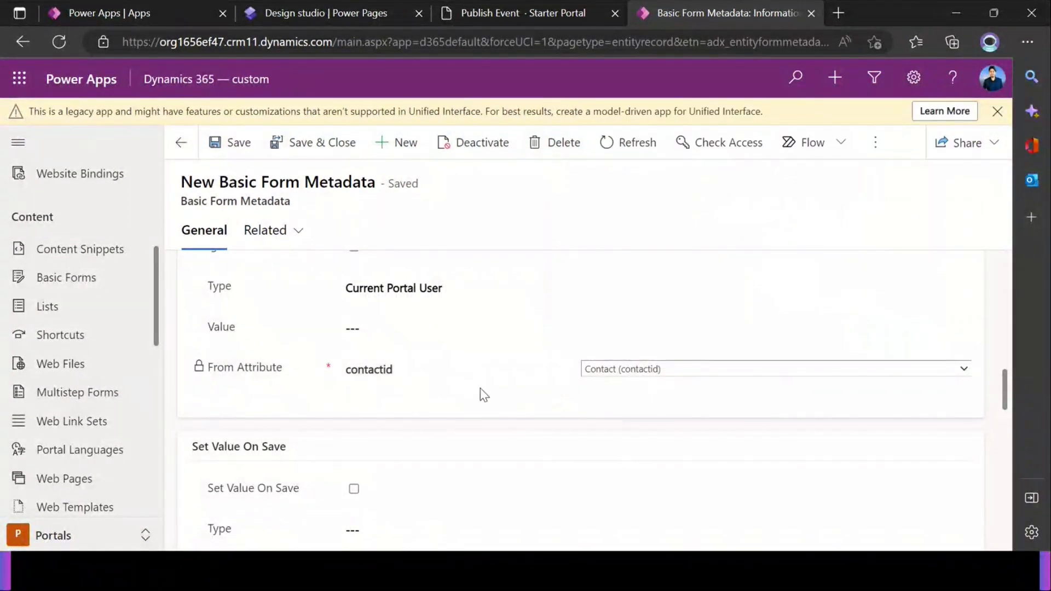
scroll(484, 391, up, 10)
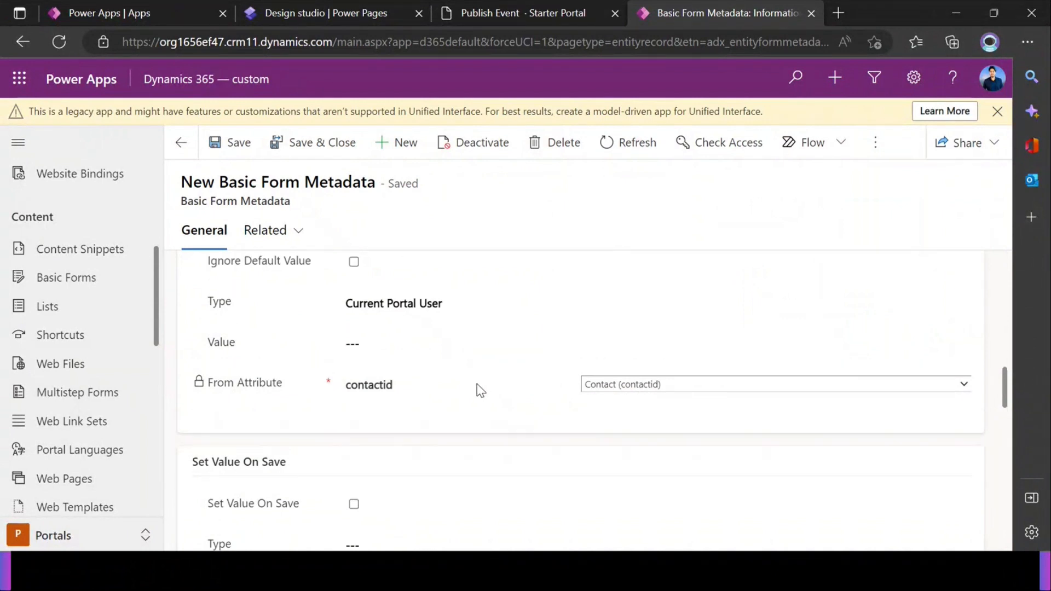
Inspect the Created On field on the Publish Event page and glance at the page in the design studio.
click(559, 12)
drag(142, 296, 58, 310)
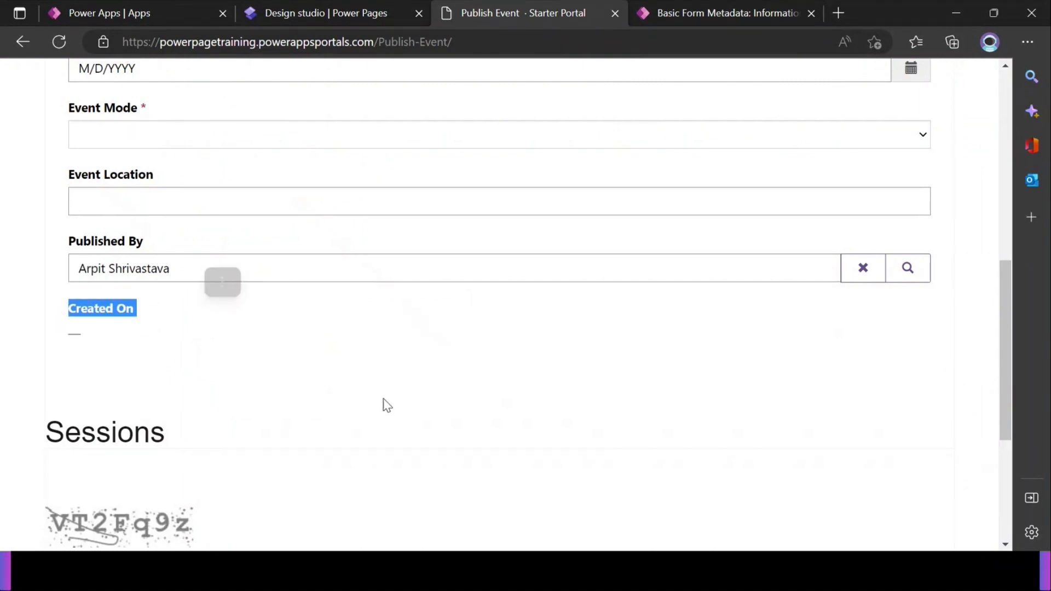
click(369, 9)
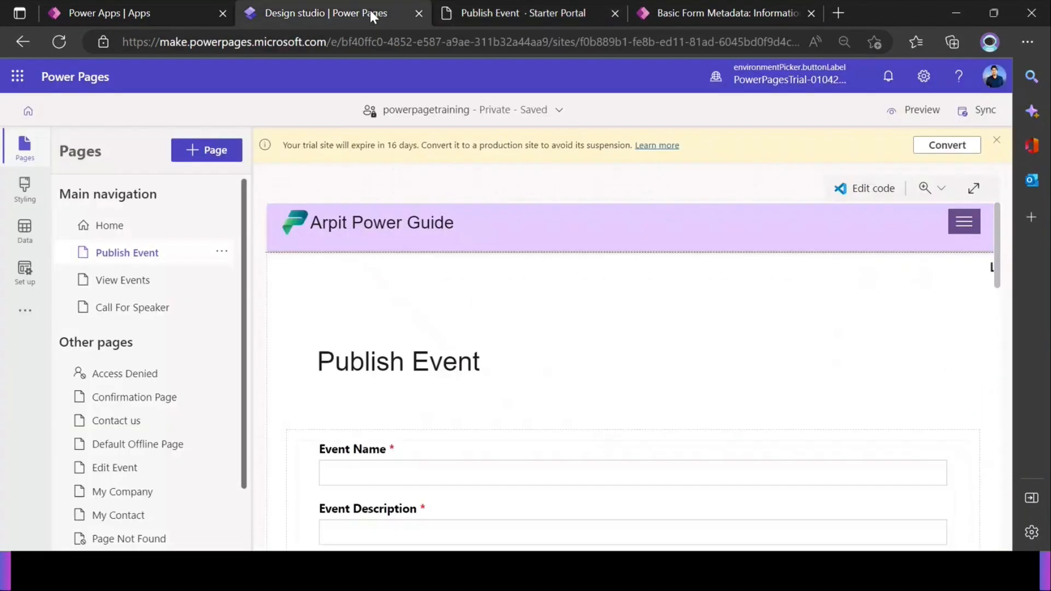
click(459, 11)
Return to the Published By metadata record and check its type and attribute logical name.
click(641, 8)
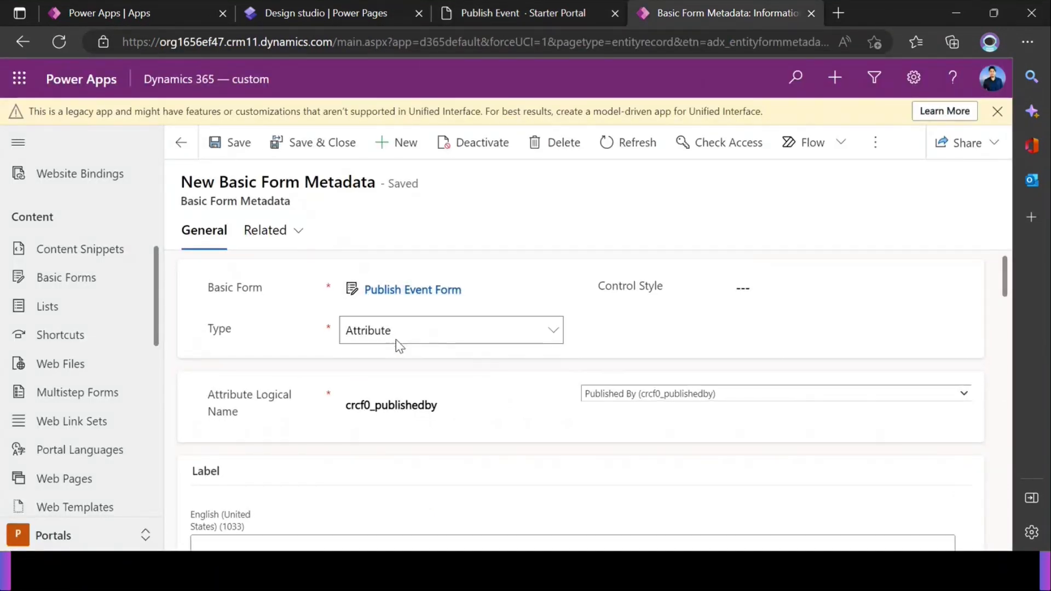
scroll(381, 372, down, 1)
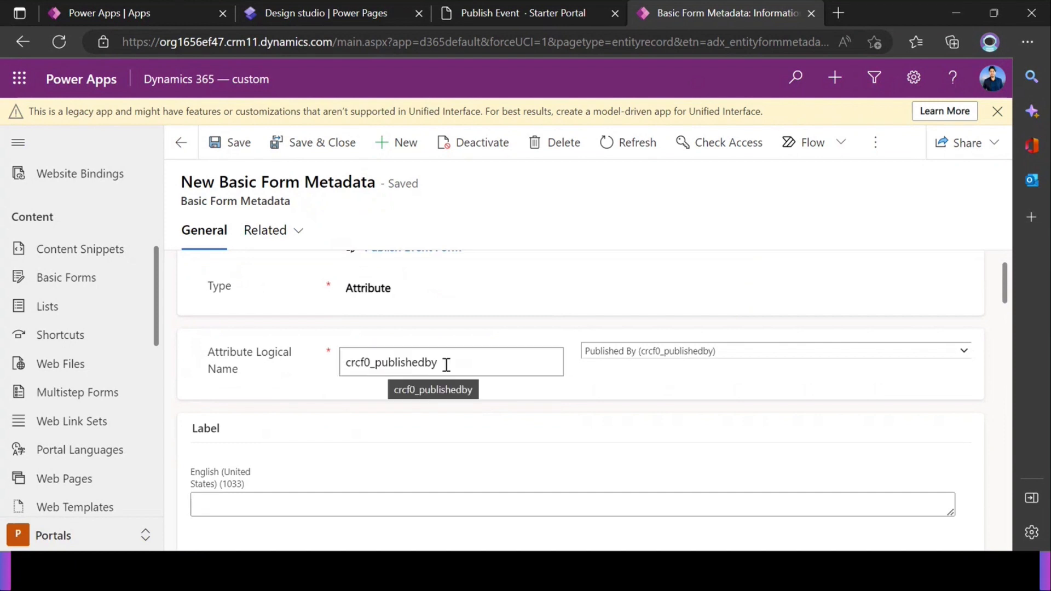
drag(446, 364, 337, 366)
click(298, 379)
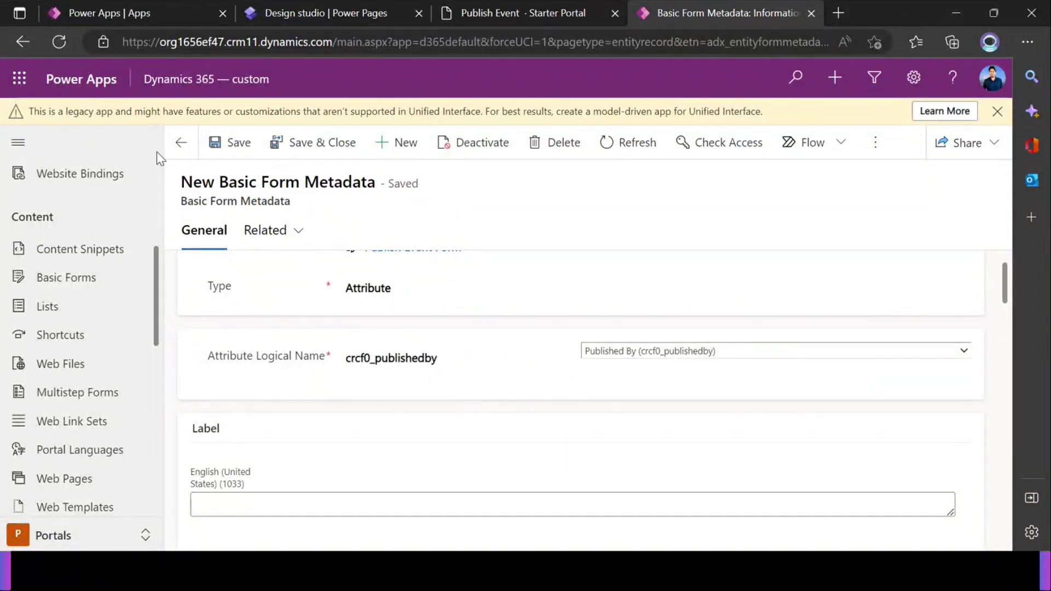
Leave the Published By record and start a new Publish Event Form metadata record of type Attribute for Created On (createdon).
click(181, 143)
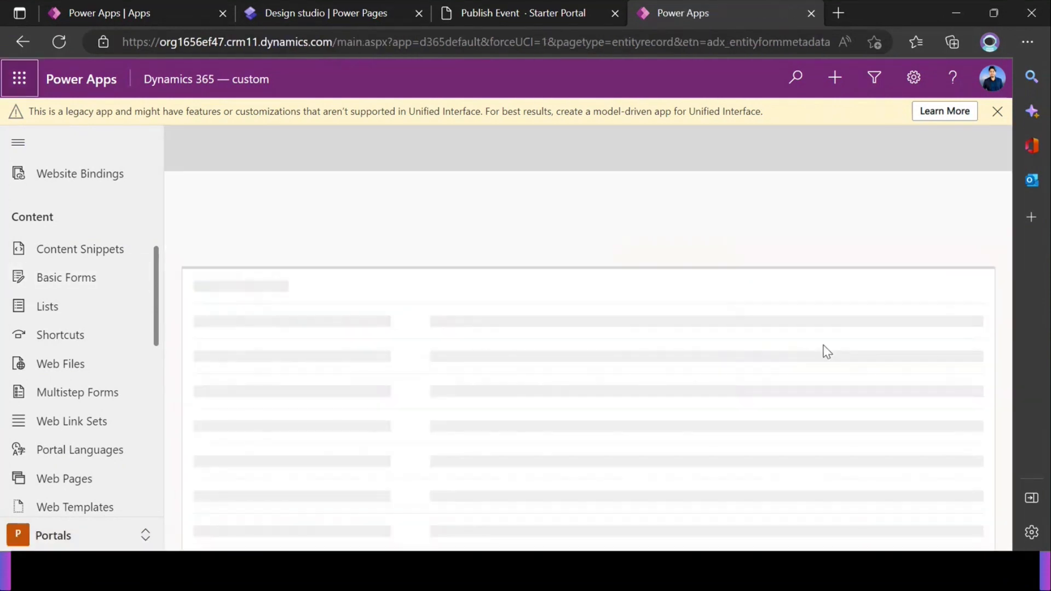
click(385, 320)
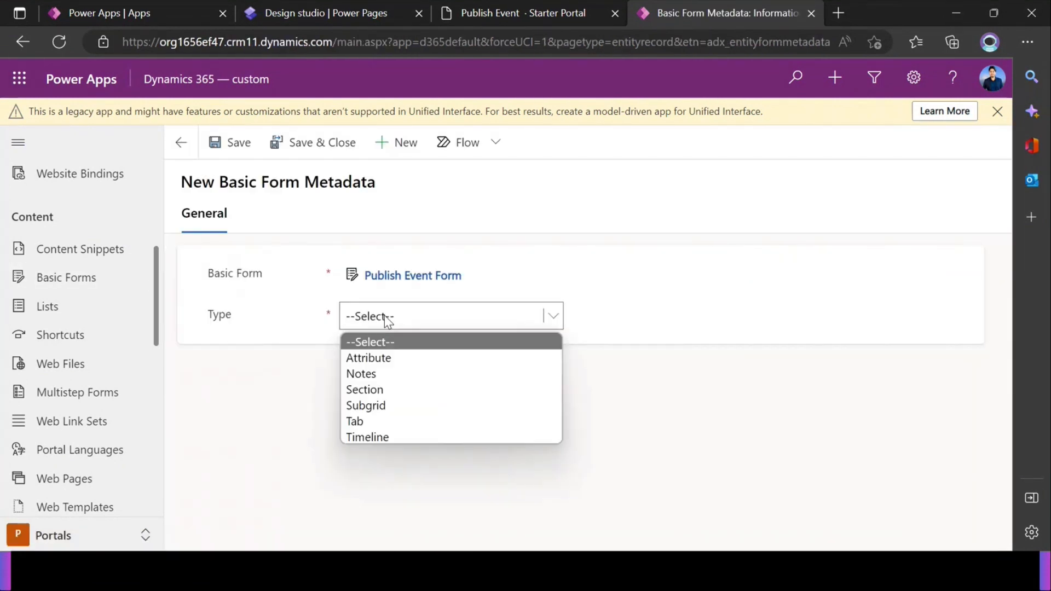
click(383, 359)
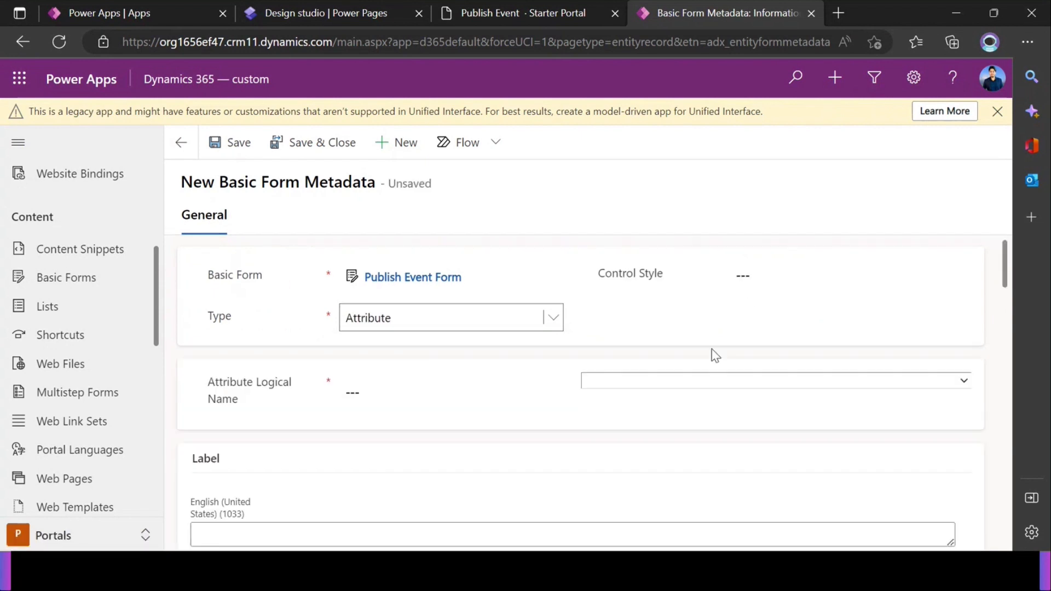
click(643, 383)
key(Down)
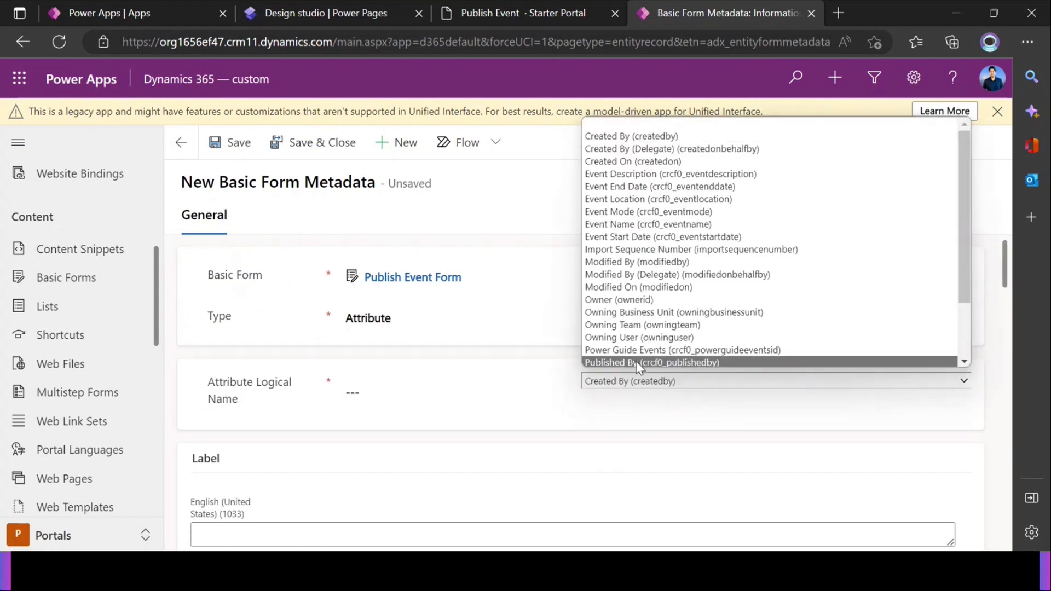
click(616, 161)
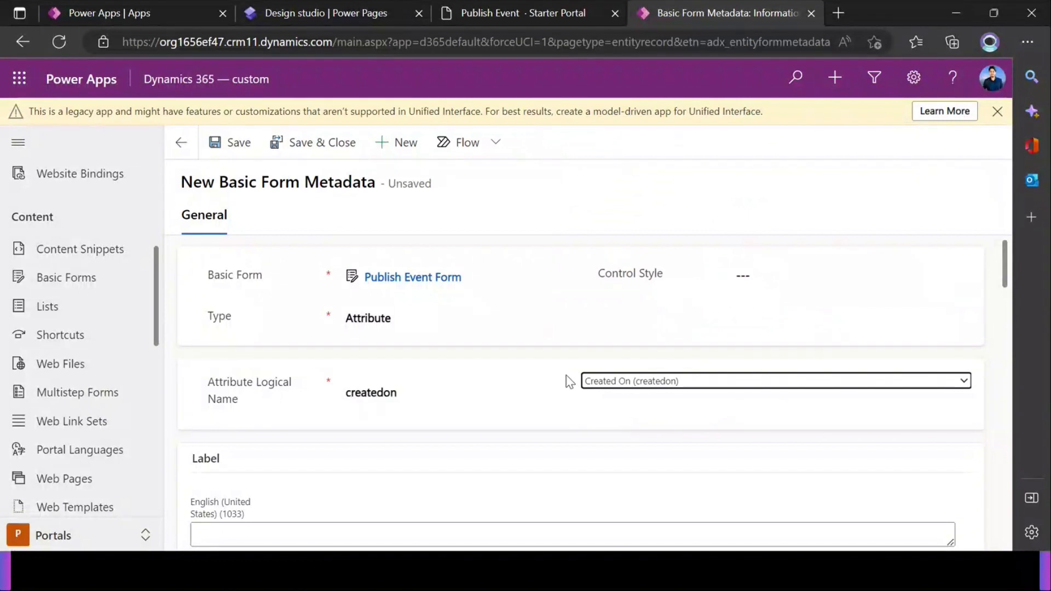
Set the Created On metadata's Prepopulate Field type to Today's Date and save the record.
scroll(460, 430, down, 2)
scroll(458, 425, down, 8)
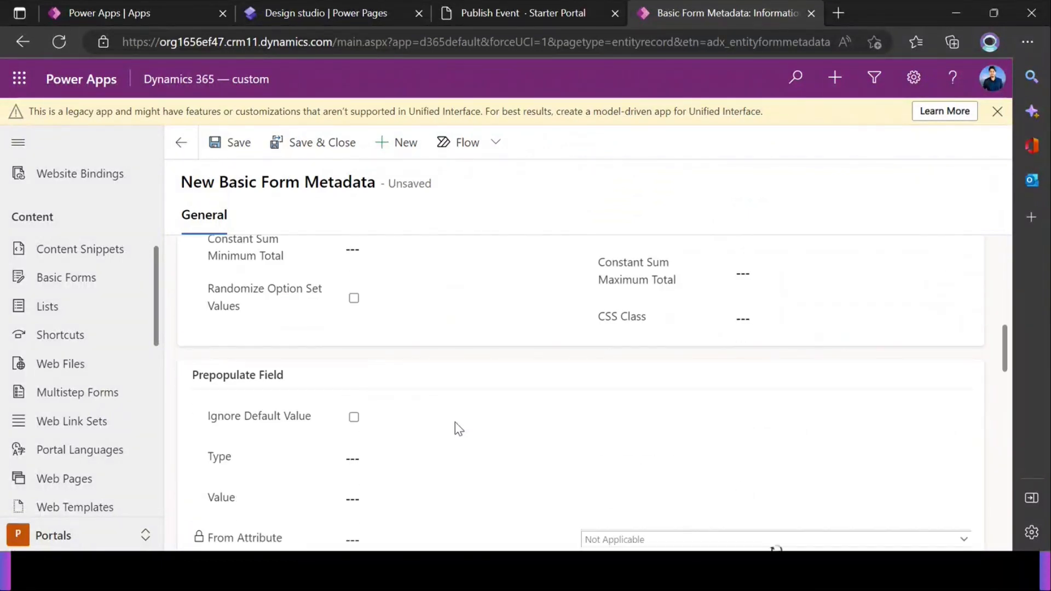
click(376, 383)
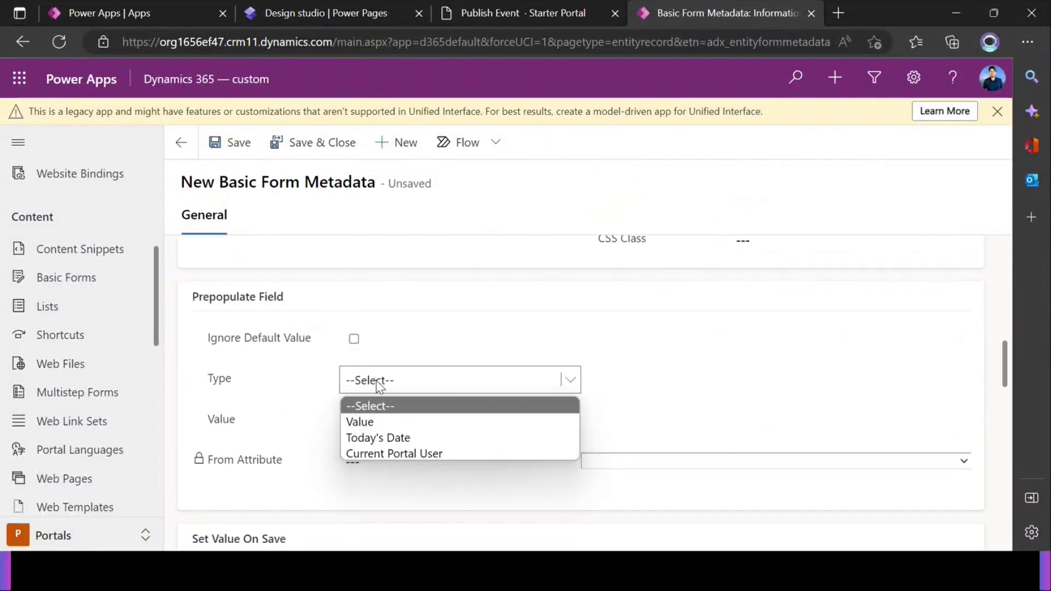
click(383, 438)
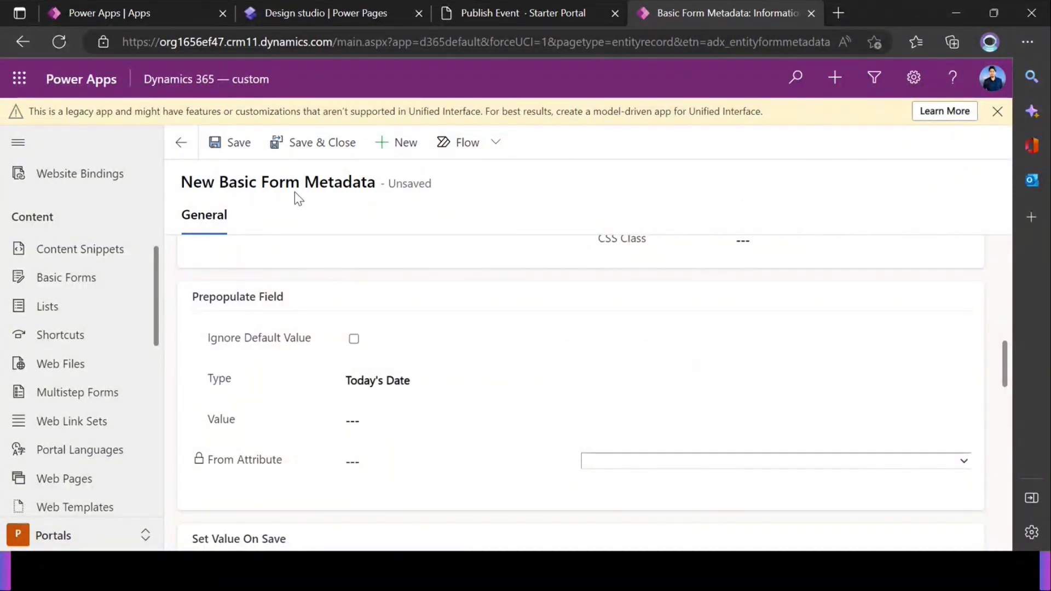
click(230, 142)
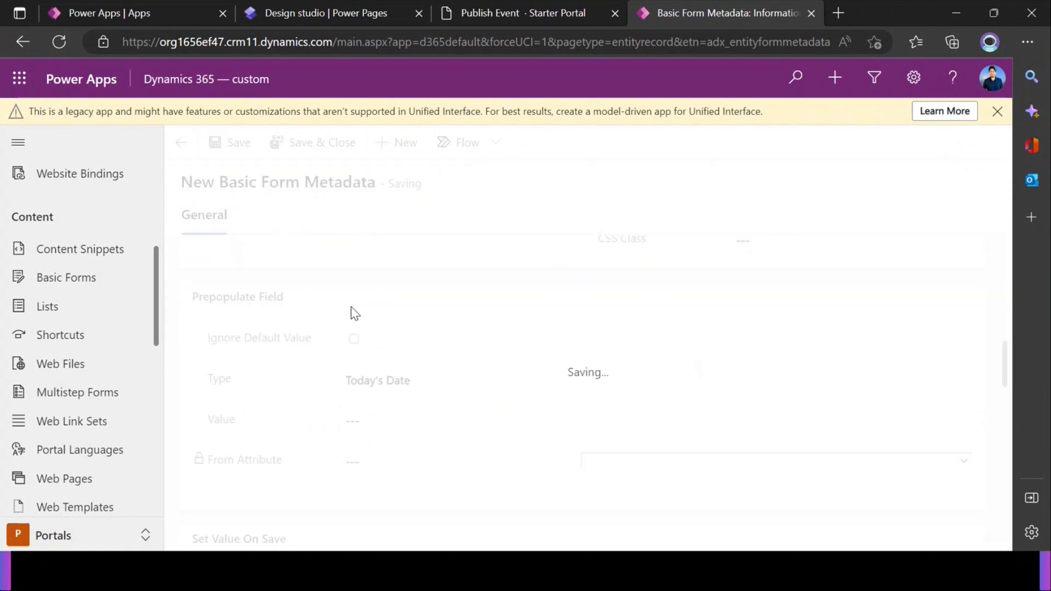
Sync the site in the design studio and reload the Publish Event page.
click(287, 12)
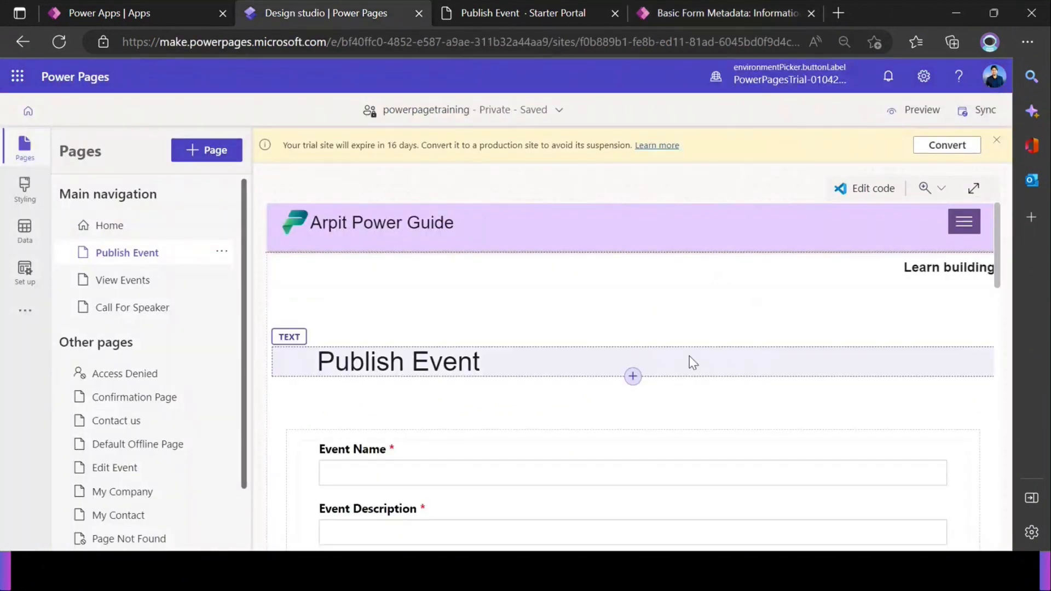
click(977, 111)
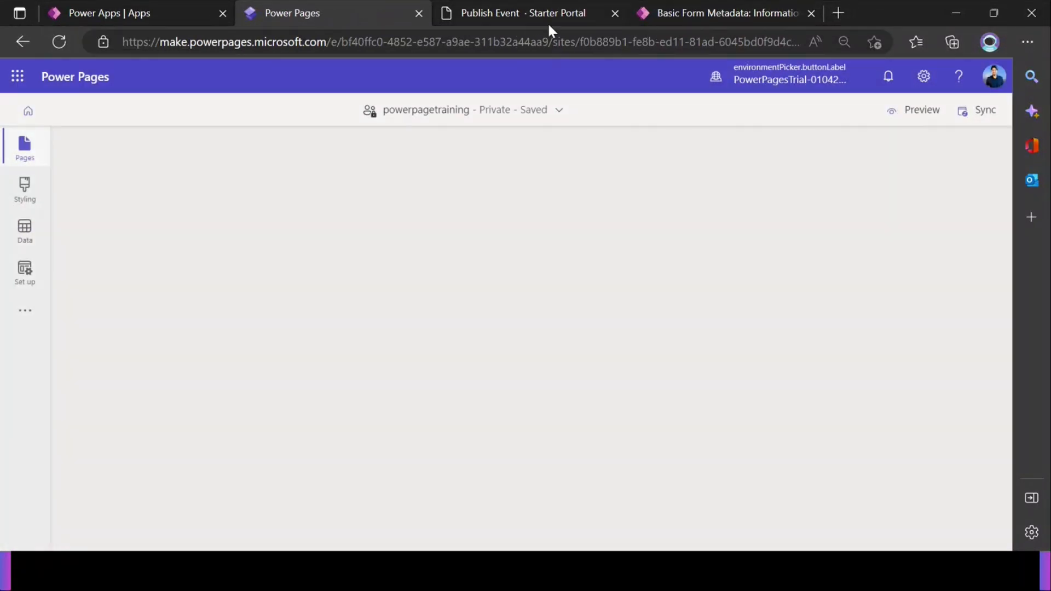
click(540, 17)
click(59, 42)
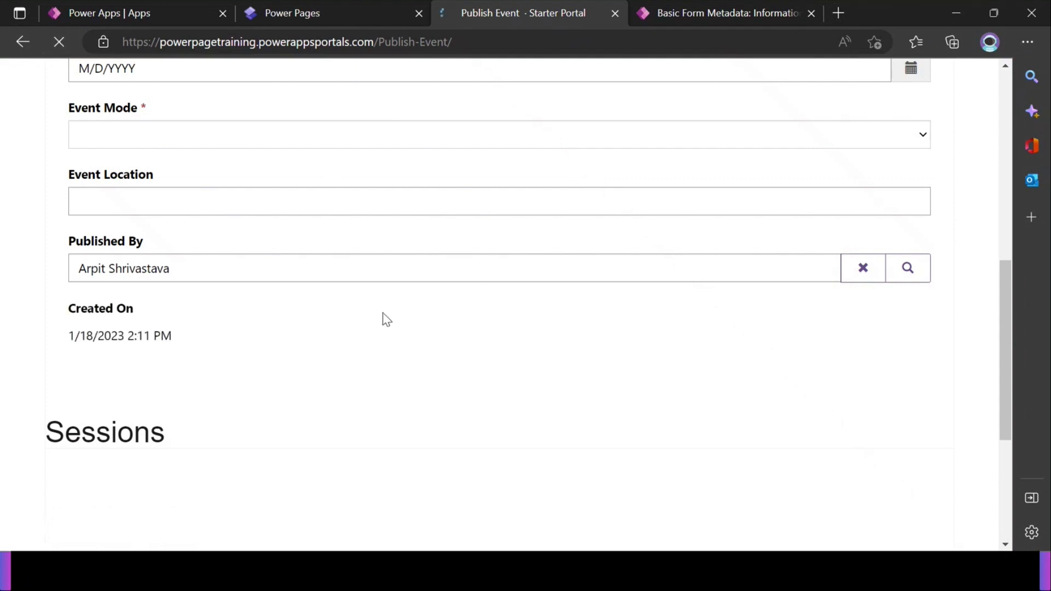
Examine the prepopulated Created On and Published By values on the reloaded Publish Event page.
triple_click(146, 312)
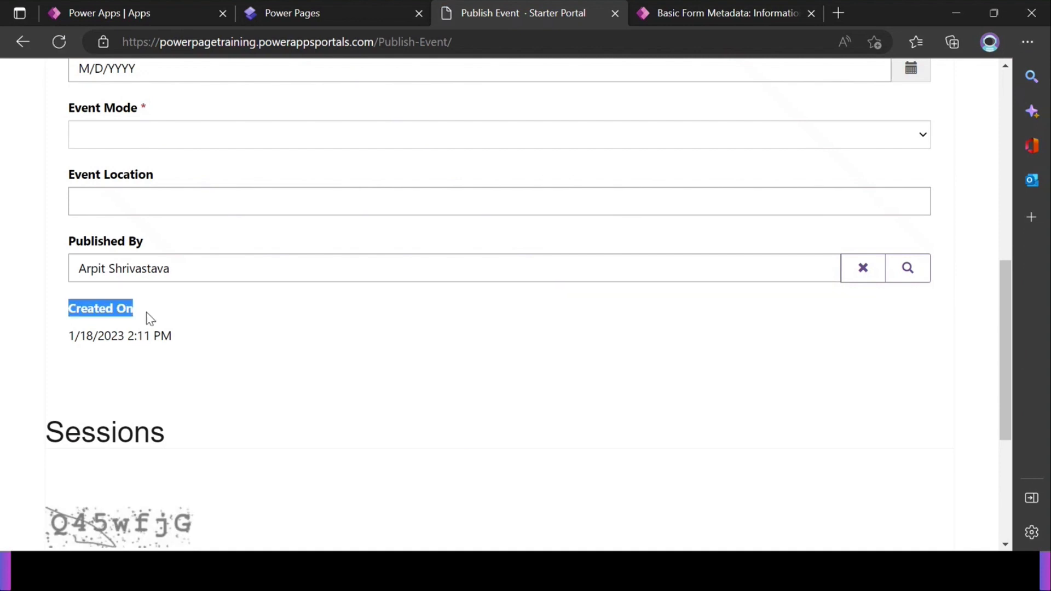
mouse_move(182, 345)
mouse_down()
mouse_move(70, 346)
mouse_move(185, 347)
mouse_up()
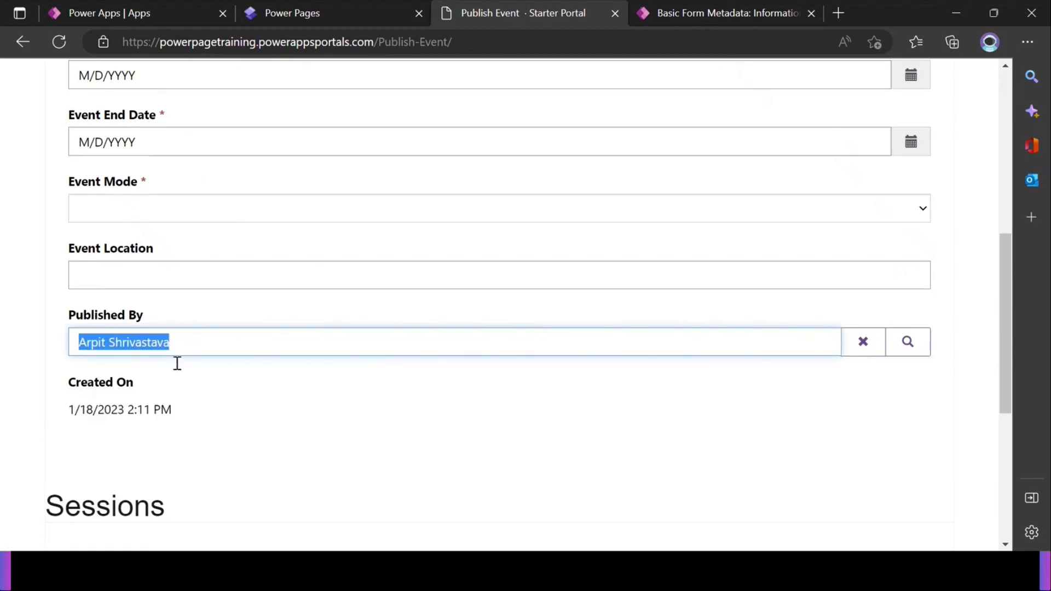
scroll(176, 351, up, 8)
scroll(202, 318, down, 4)
scroll(211, 305, up, 4)
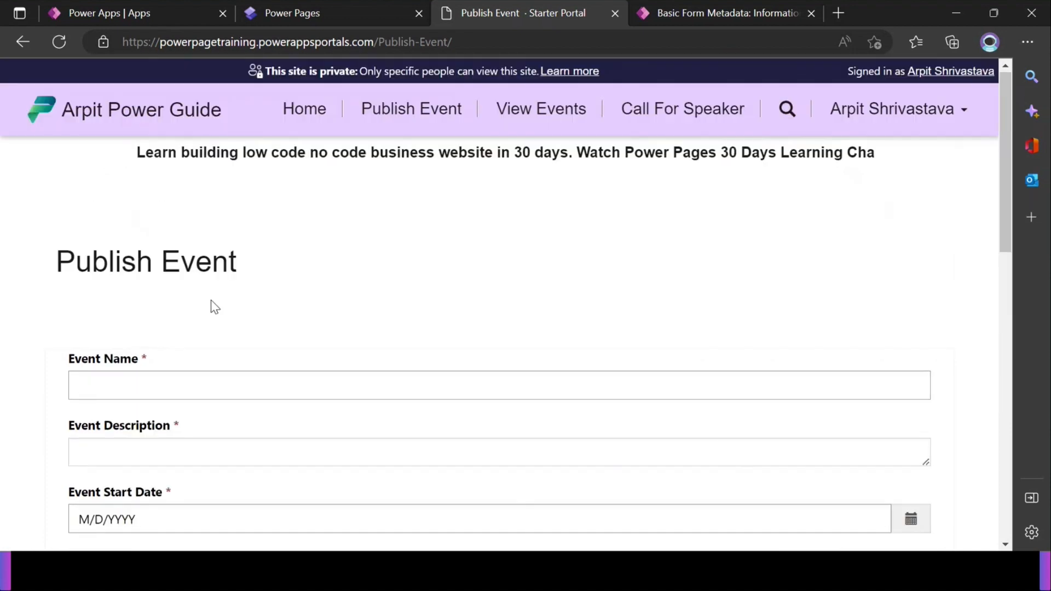
Reopen the saved Created On metadata record and review its attribute and Prepopulate Field settings.
click(337, 14)
click(710, 16)
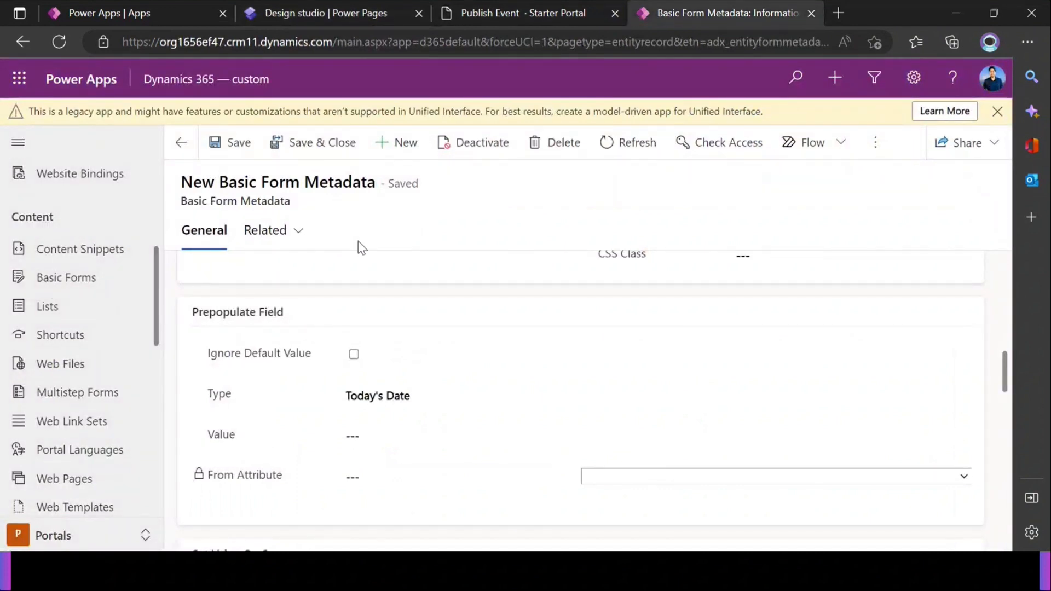
scroll(360, 247, up, 10)
scroll(360, 284, down, 5)
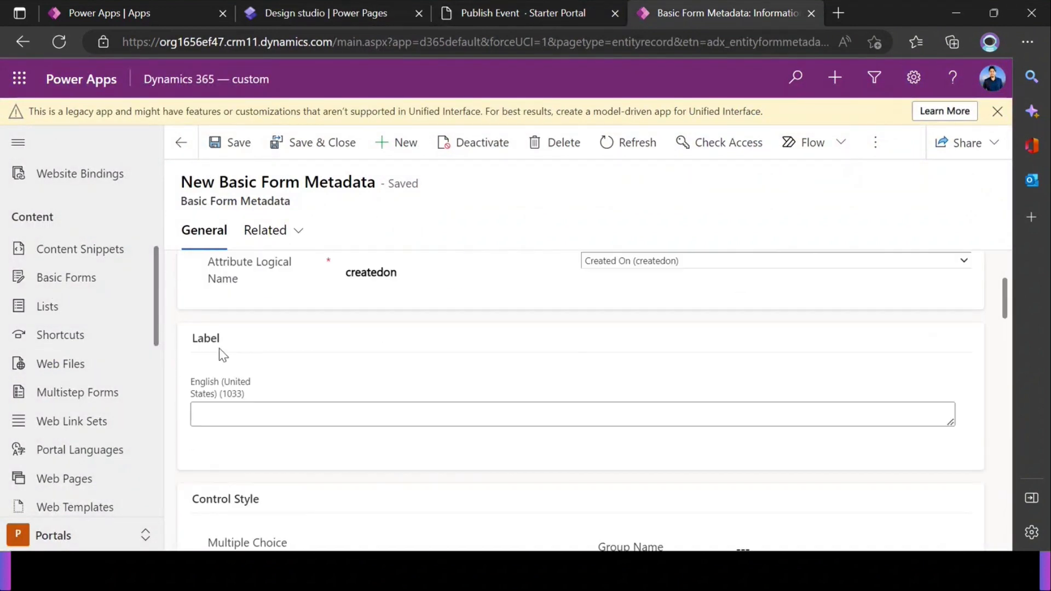
scroll(403, 269, down, 6)
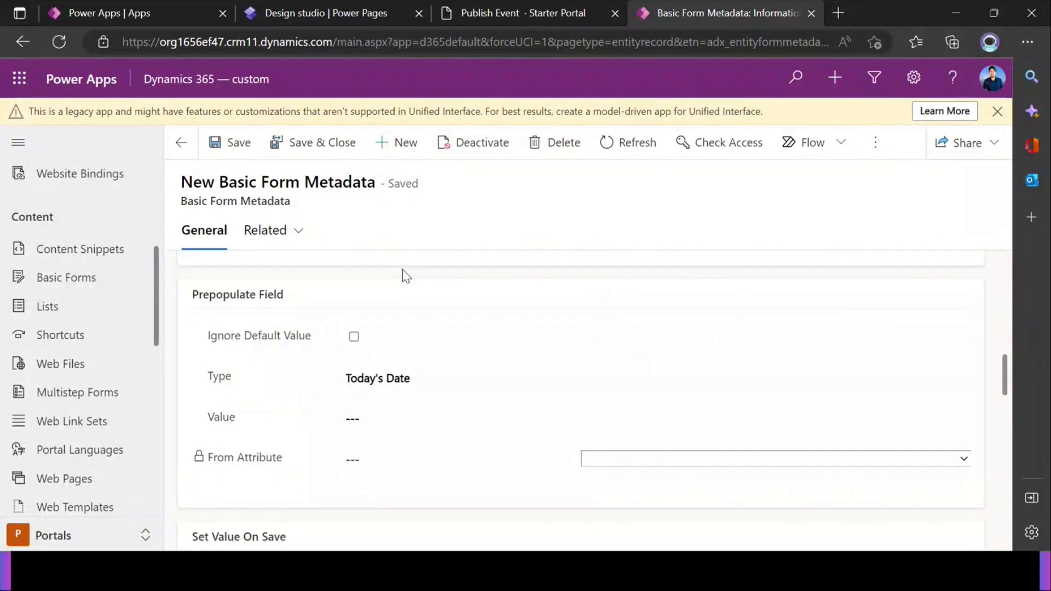
scroll(303, 376, up, 5)
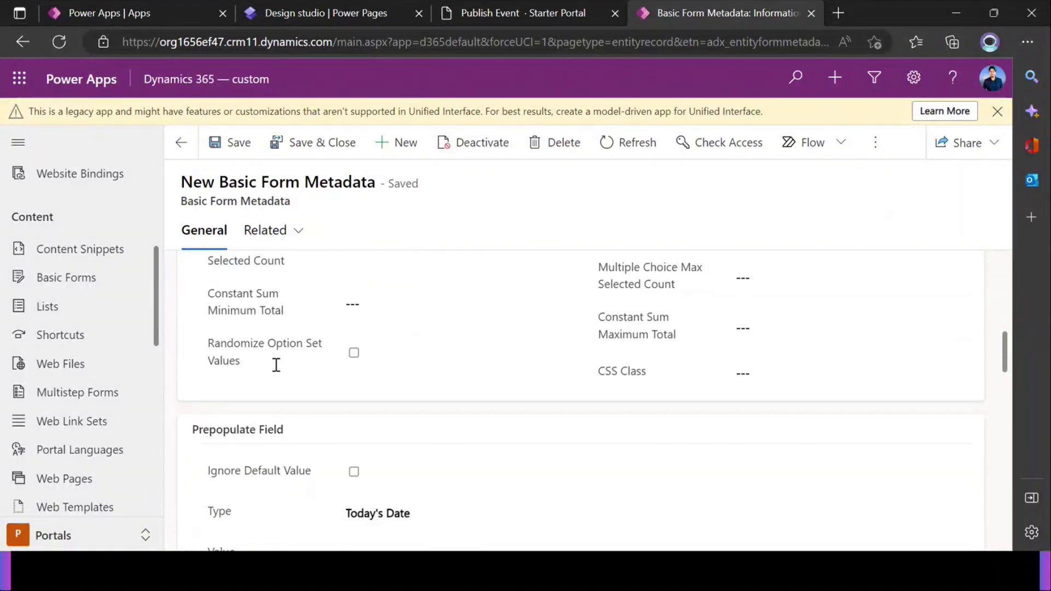
scroll(275, 366, down, 3)
scroll(279, 372, down, 3)
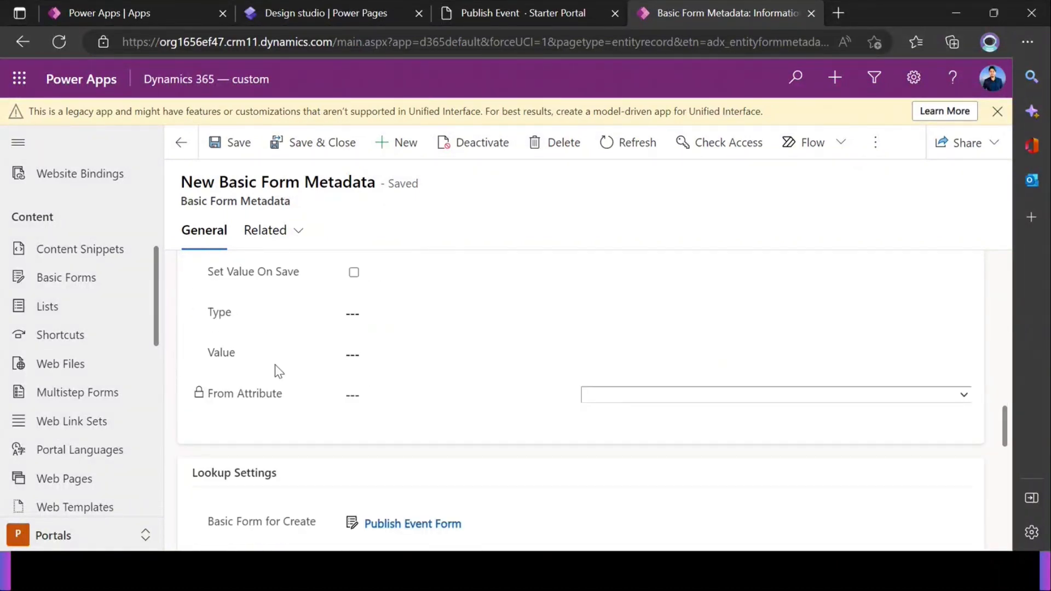
Compare the Set Value On Save section with the Prepopulate Field section in the Created On metadata record.
scroll(277, 361, up, 1)
drag(192, 266, 303, 267)
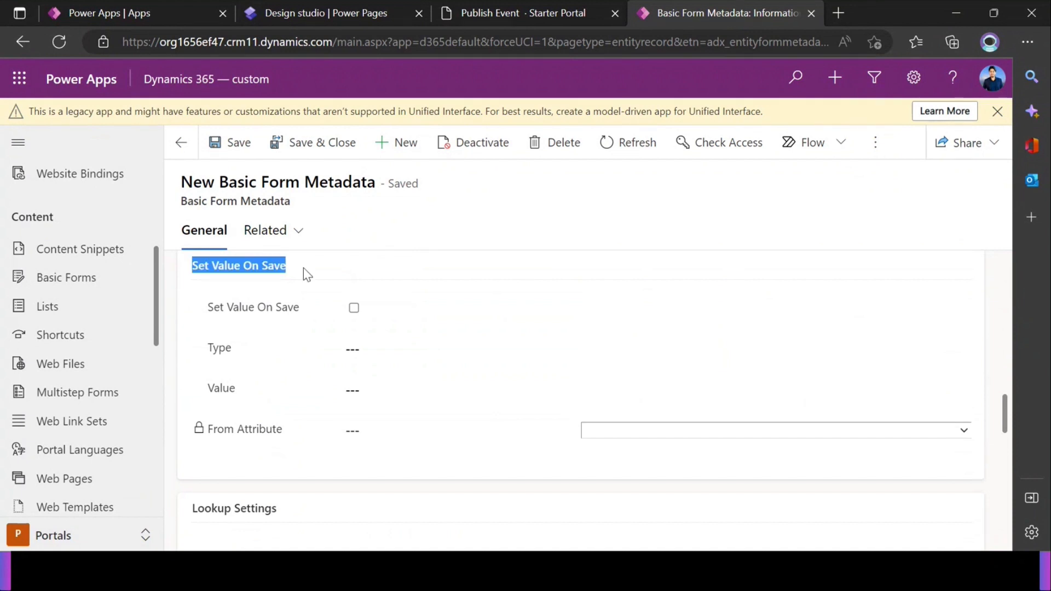
click(304, 267)
scroll(329, 316, up, 5)
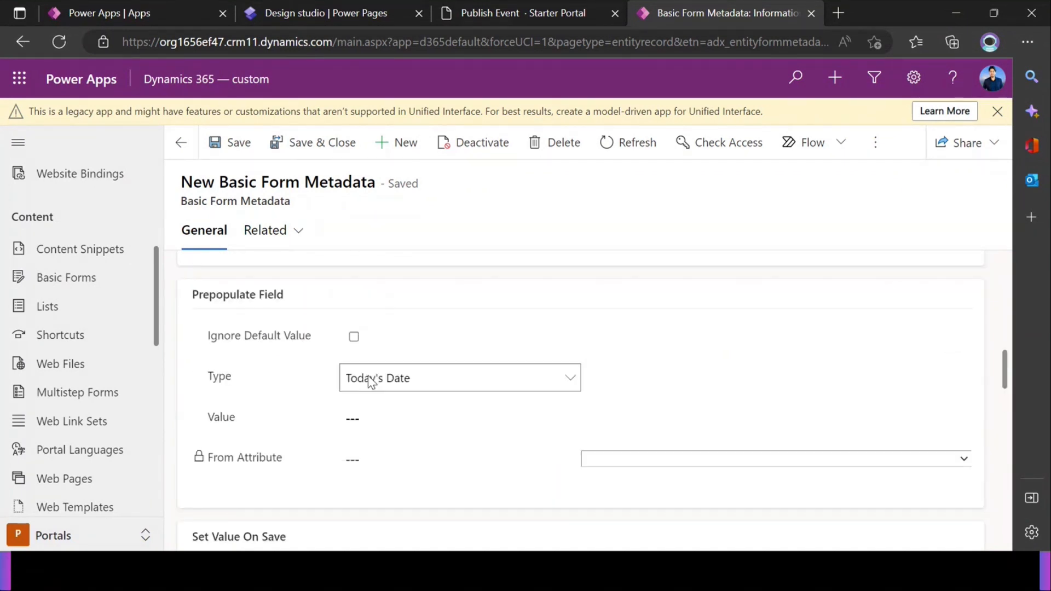
scroll(328, 361, down, 4)
drag(294, 336, 193, 321)
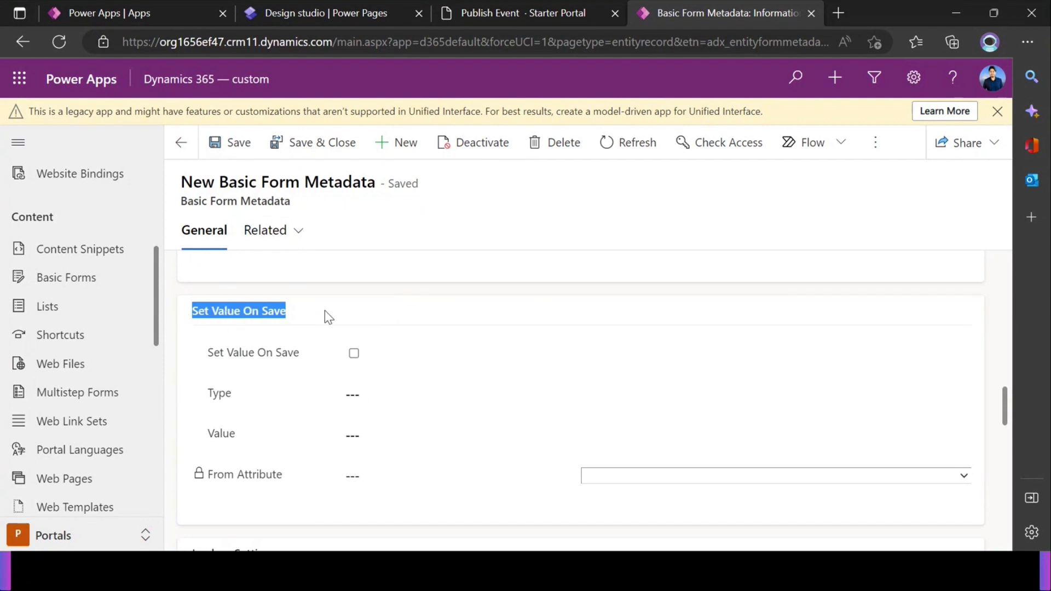
scroll(325, 311, down, 3)
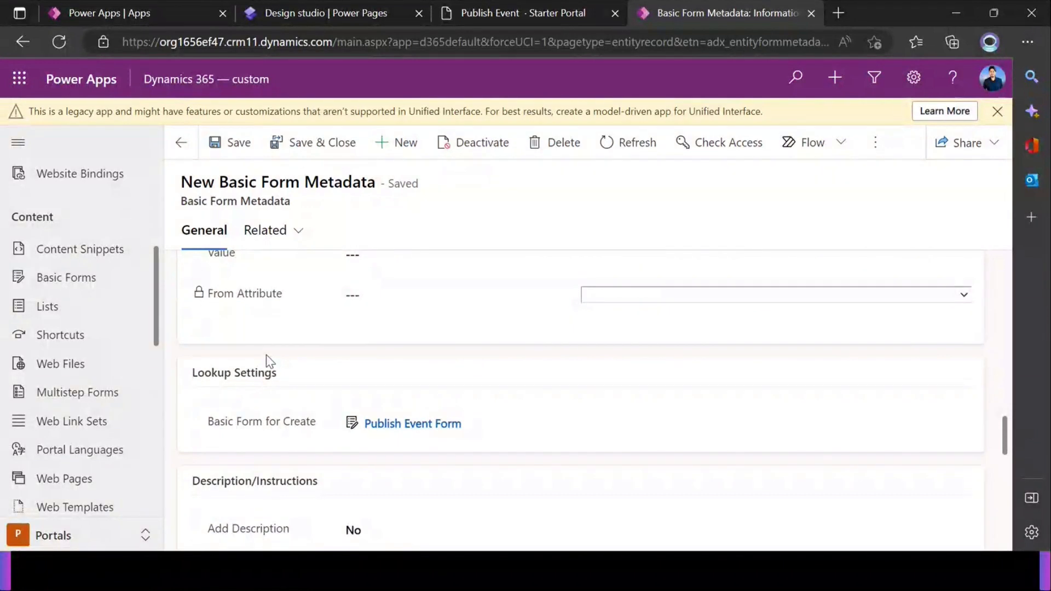
Clear the prepopulated Published By value on the Publish Event page.
click(492, 20)
scroll(879, 376, down, 7)
click(863, 342)
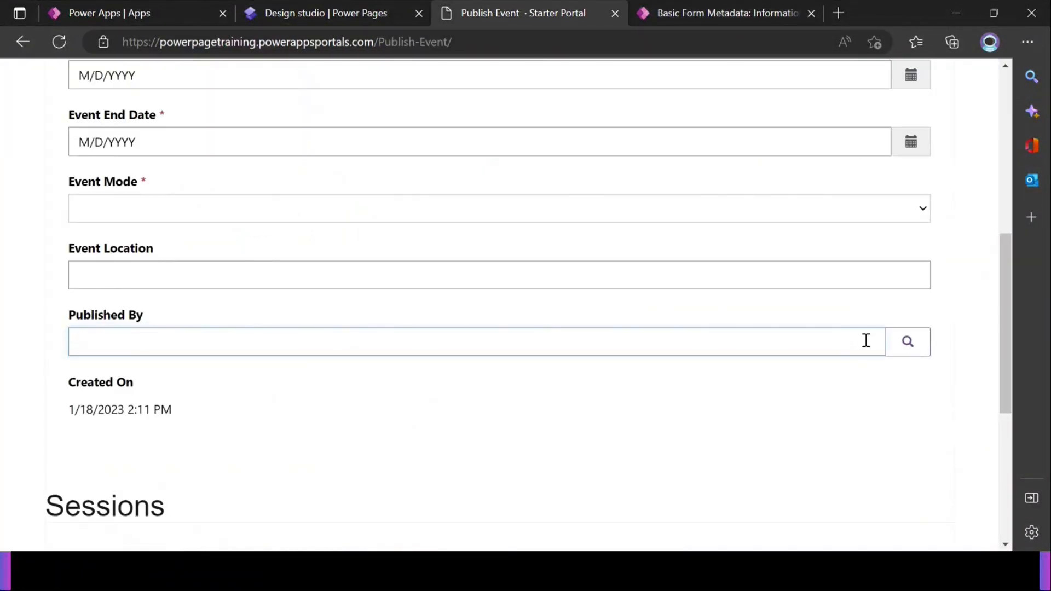
Open the Published By lookup on the Publish Event page and mark the listed contact record.
click(908, 342)
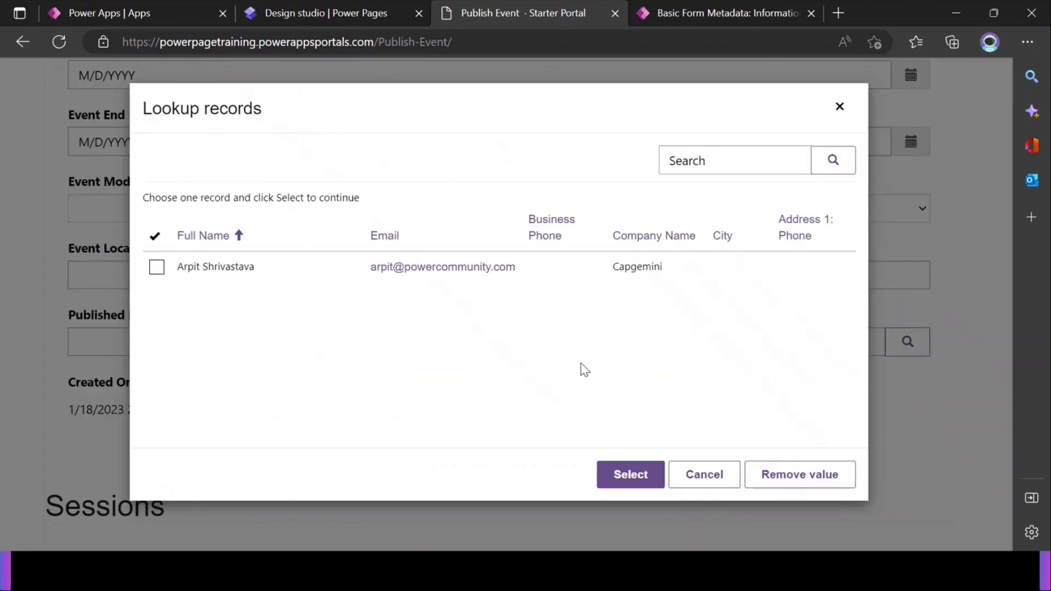
click(291, 268)
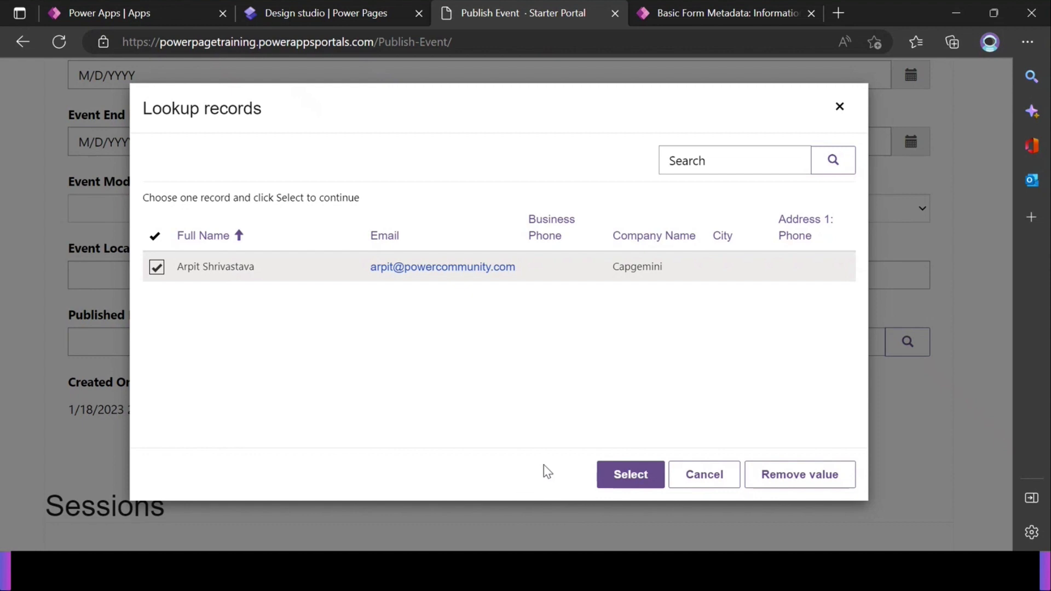
Switch to the basic form metadata record and examine the forms offered for Basic Form for Create under Lookup Settings.
click(707, 17)
click(479, 429)
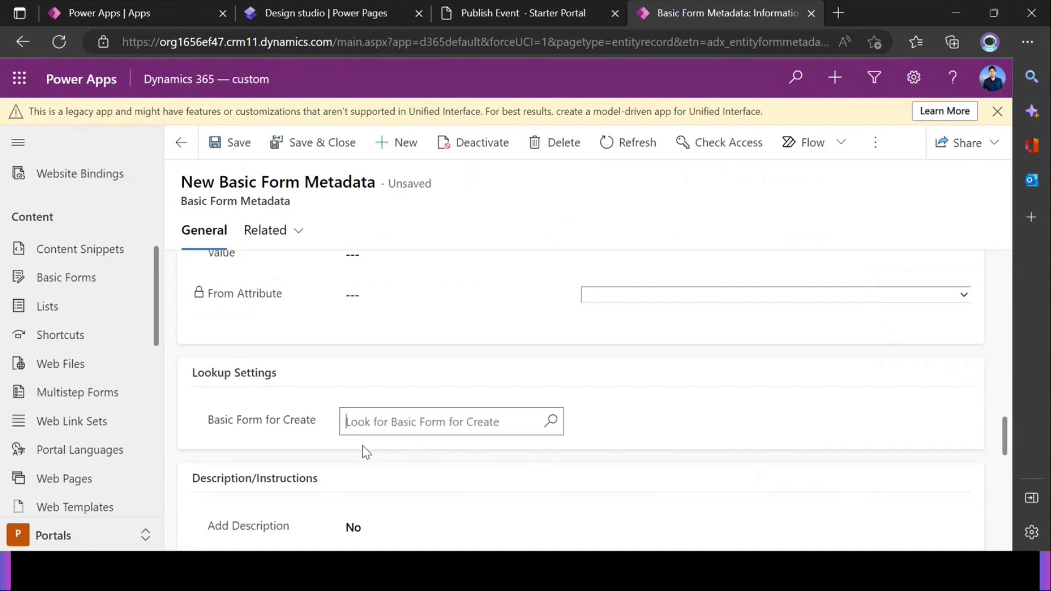
scroll(276, 427, down, 1)
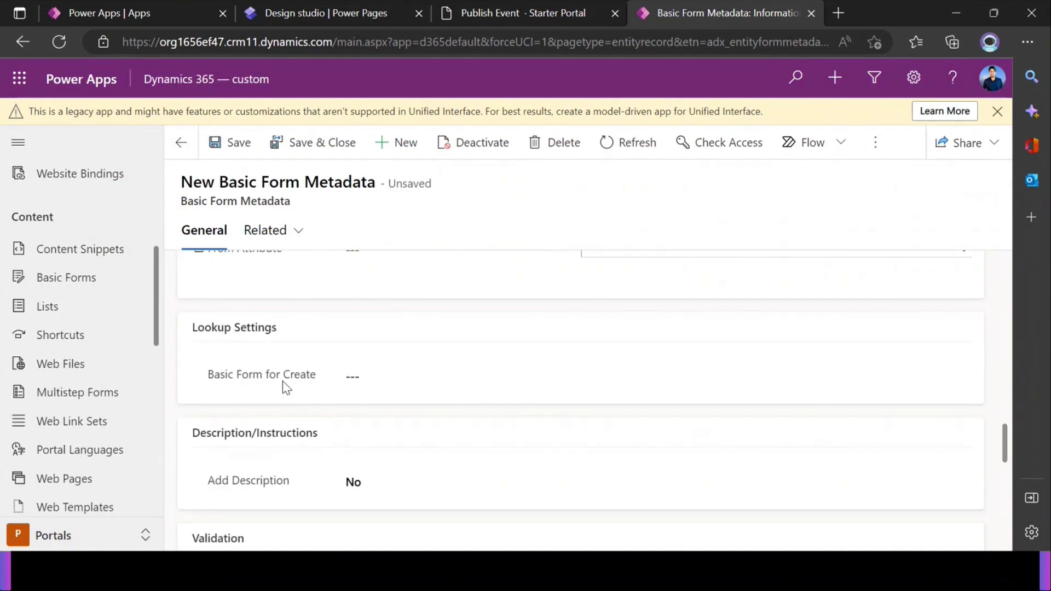
click(396, 380)
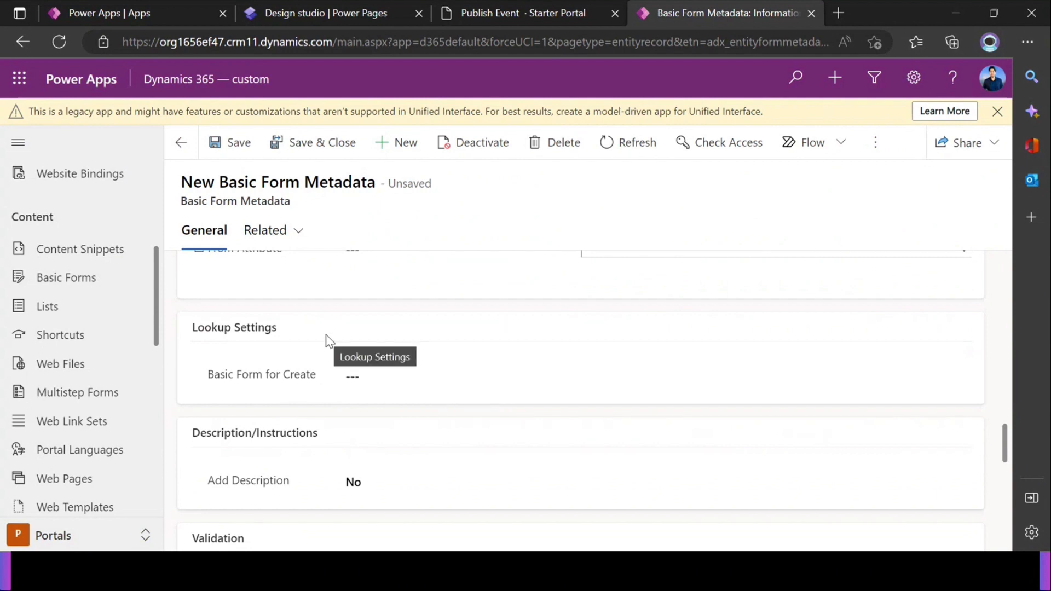
click(448, 381)
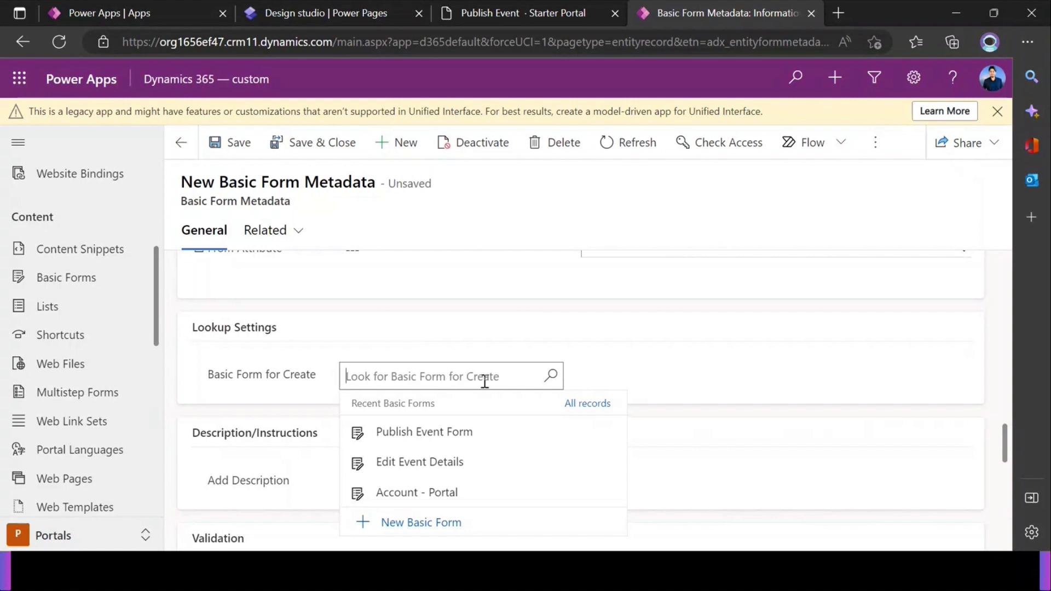
click(548, 377)
click(277, 392)
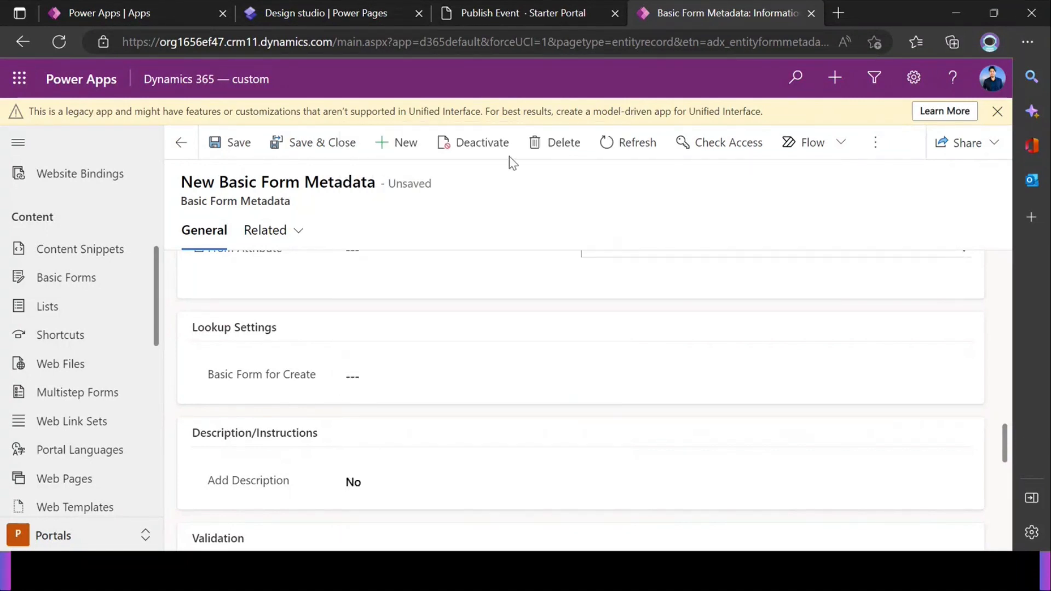
Compare the portal's lookup dialog with the Basic Form for Create setting in the metadata record, and save the record.
click(304, 16)
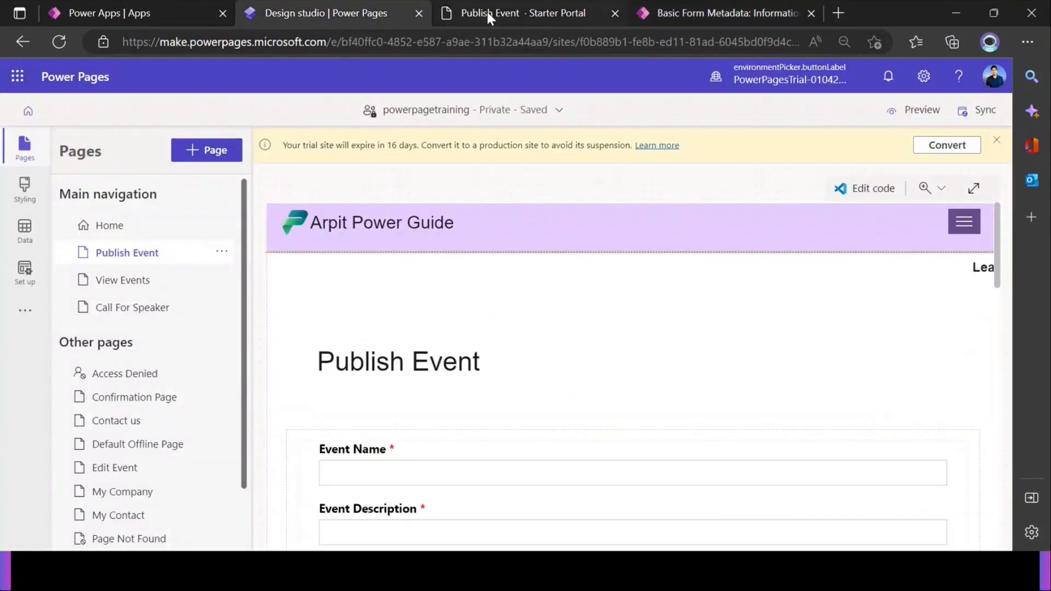
click(488, 12)
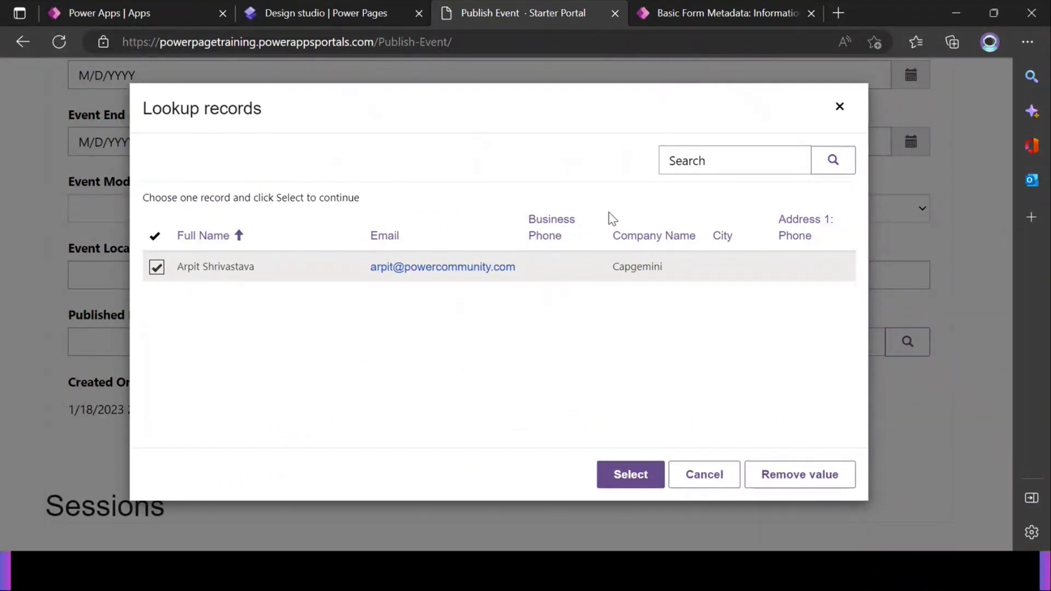
click(687, 12)
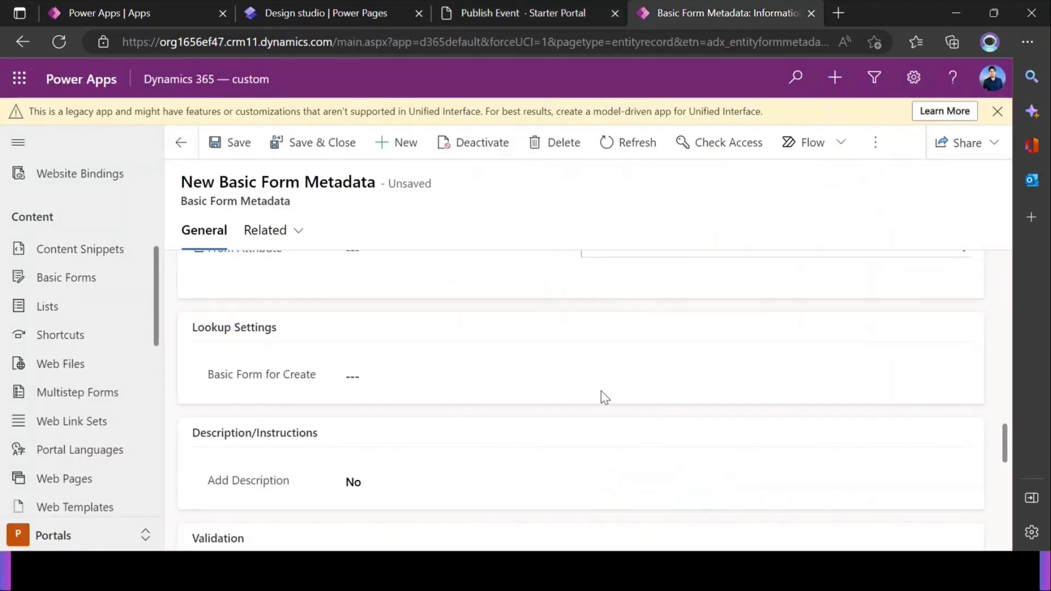
click(396, 377)
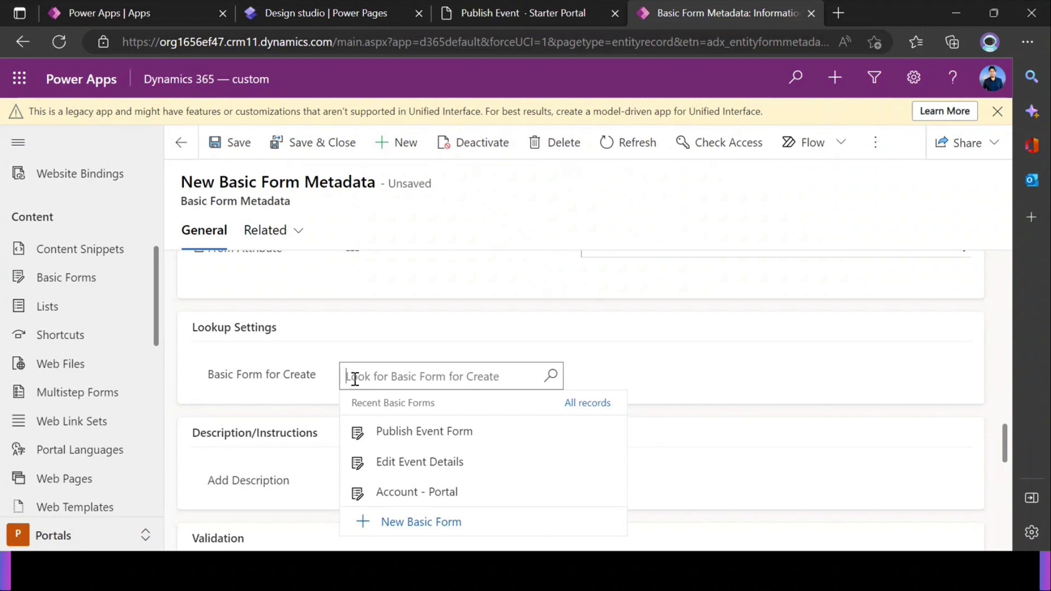
click(268, 402)
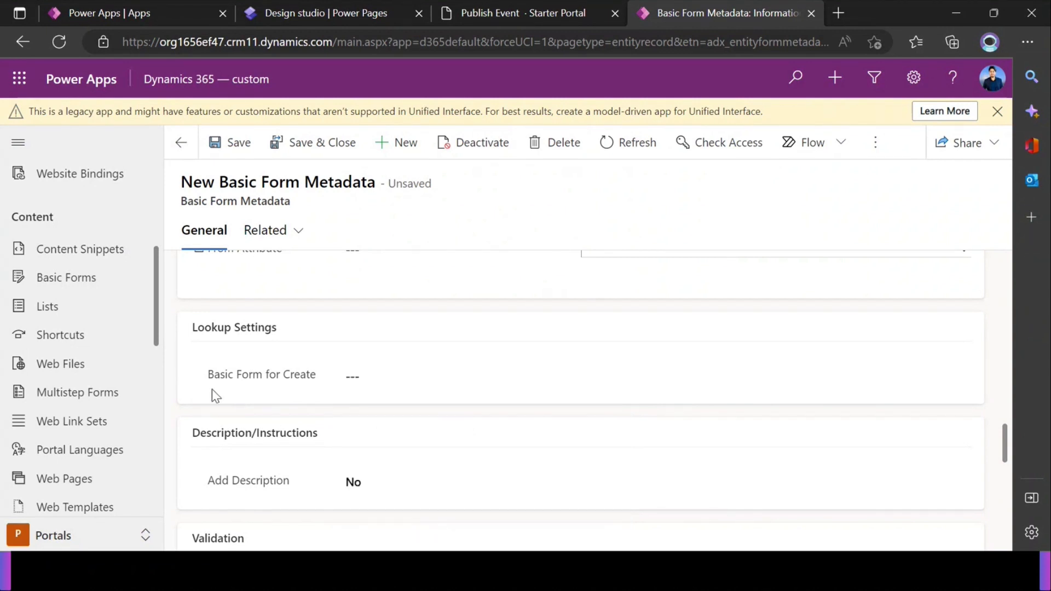
key(ctrl+s)
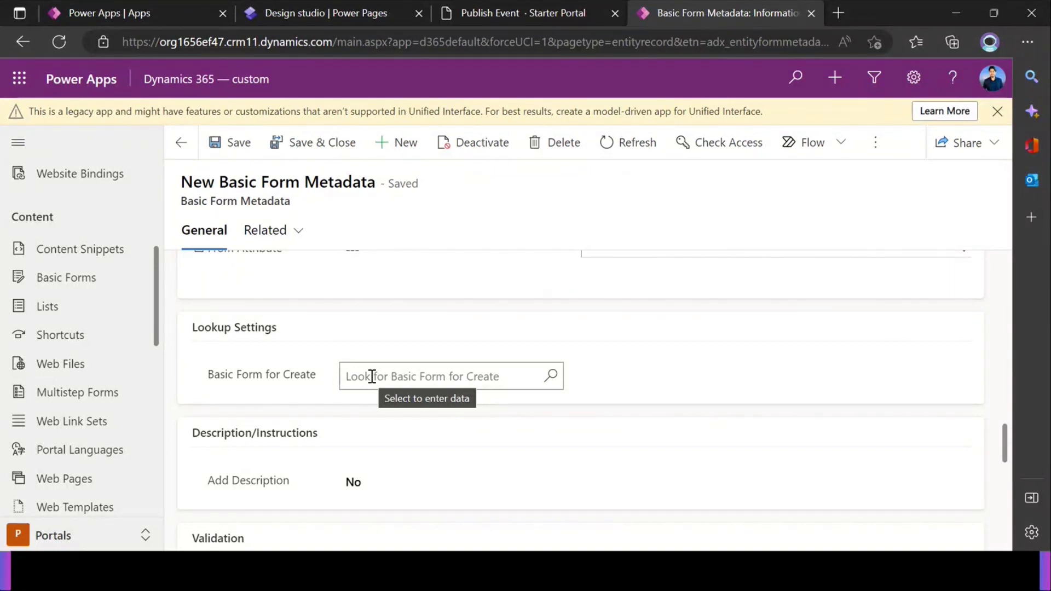
Reopen the Published By lookup on the Publish Event page, read its record selection instruction, and cancel the dialog.
click(525, 15)
click(714, 472)
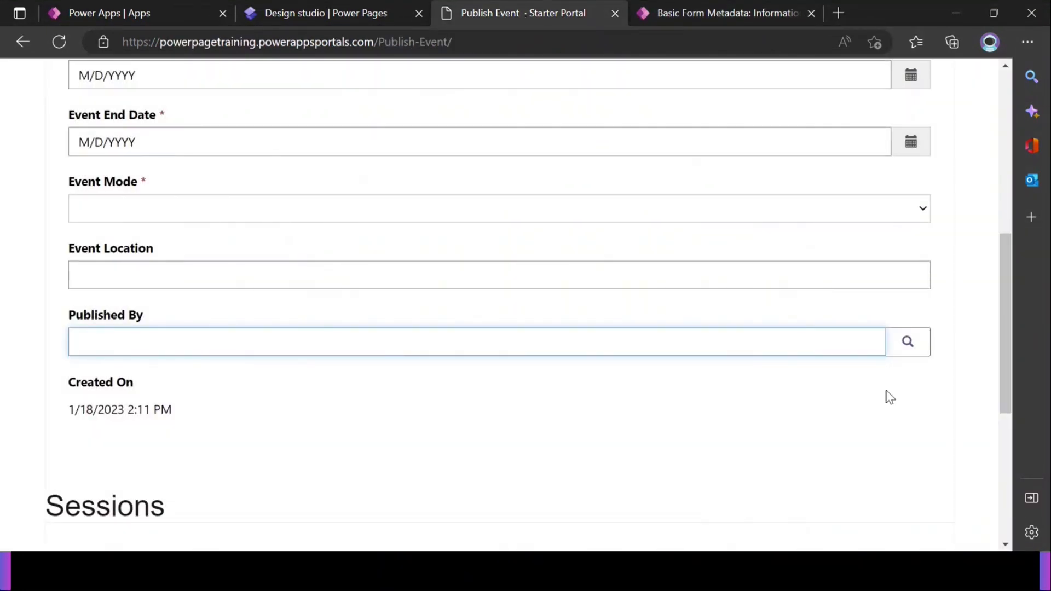
click(905, 343)
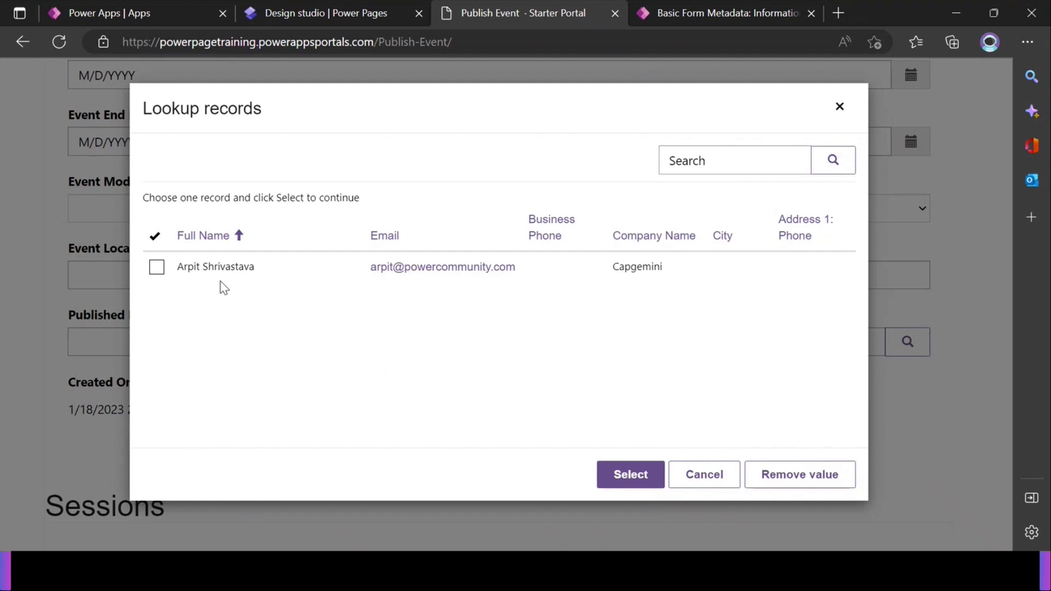
drag(145, 200, 383, 209)
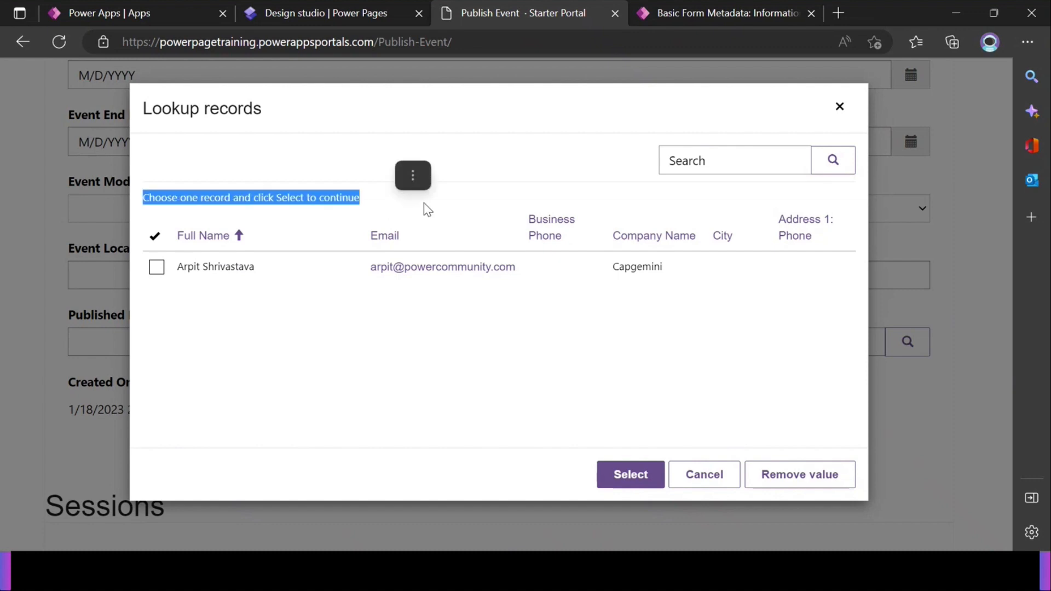
click(382, 206)
drag(362, 205, 156, 204)
click(147, 208)
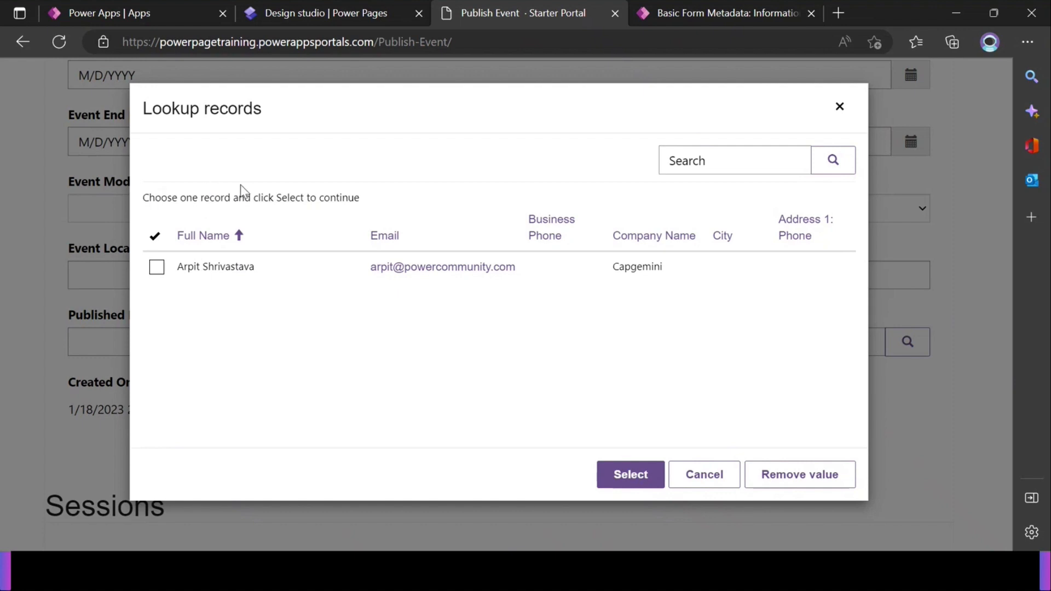
click(701, 474)
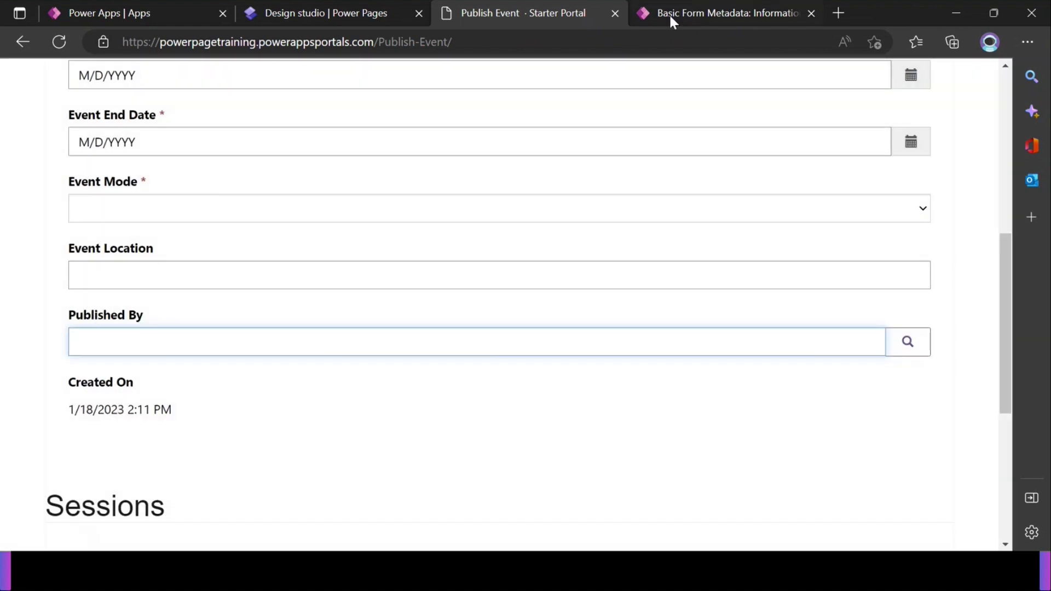
Review the Lookup Settings and Description/Instructions sections of the basic form metadata record.
click(669, 14)
triple_click(204, 331)
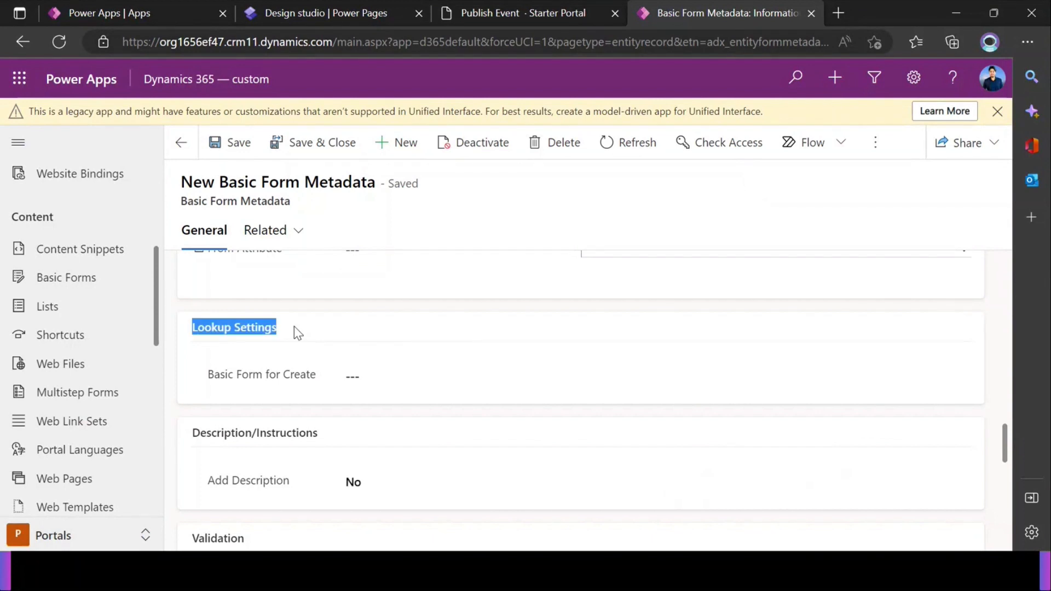
scroll(372, 333, down, 1)
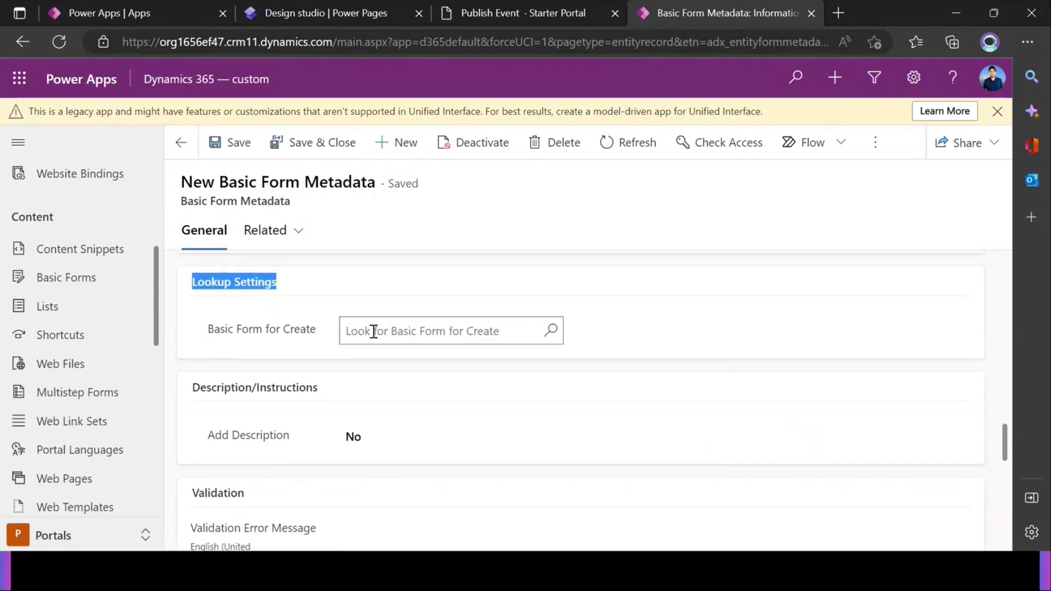
scroll(371, 331, down, 4)
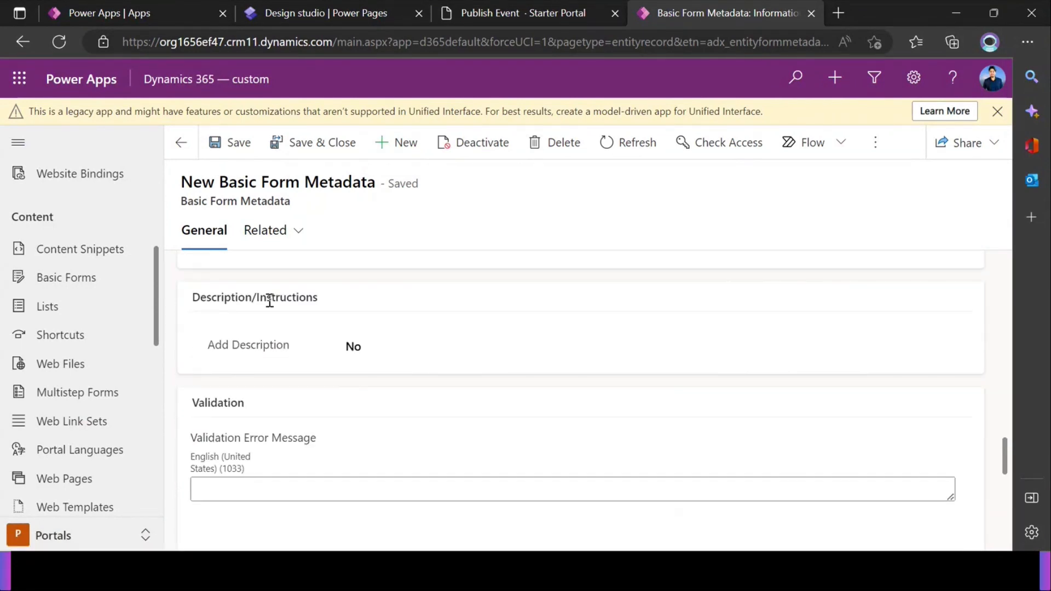
drag(316, 302, 192, 299)
click(246, 326)
scroll(276, 338, down, 1)
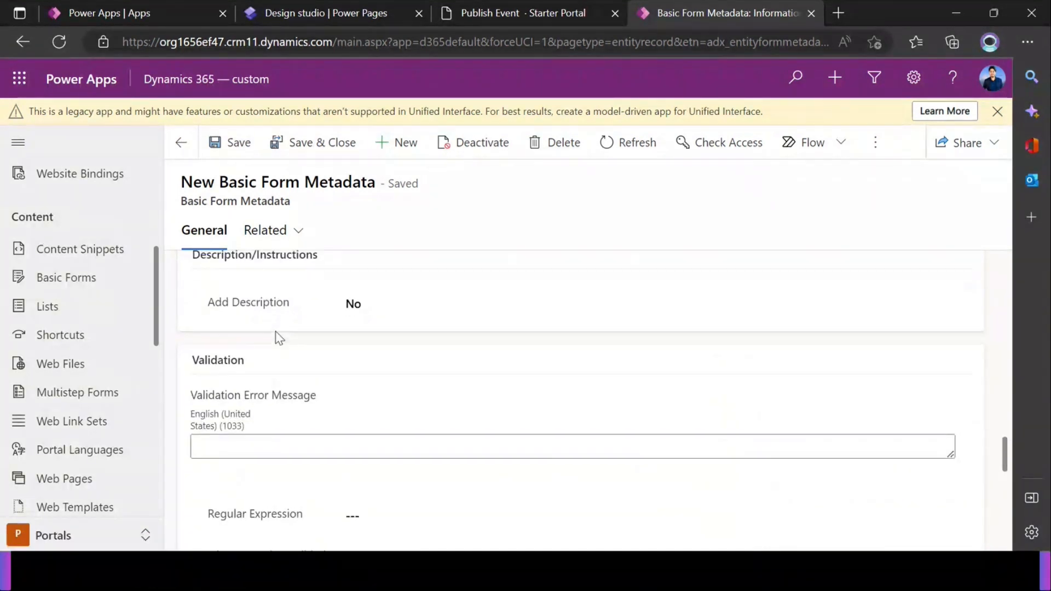
Set Add Description to Yes in the Description/Instructions section of the basic form metadata record.
scroll(279, 337, up, 1)
click(369, 356)
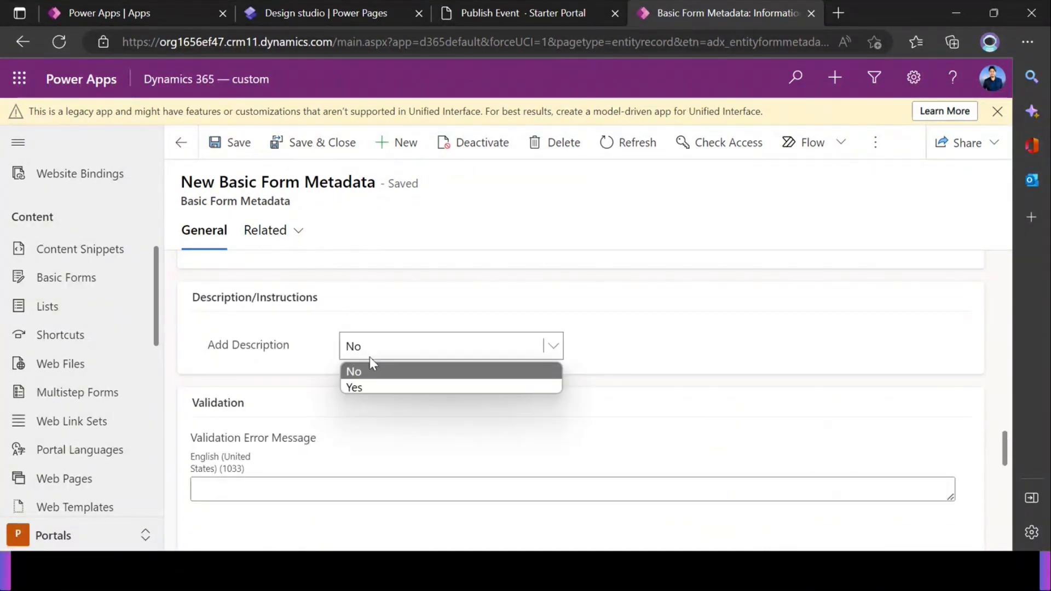
click(360, 390)
scroll(345, 353, down, 1)
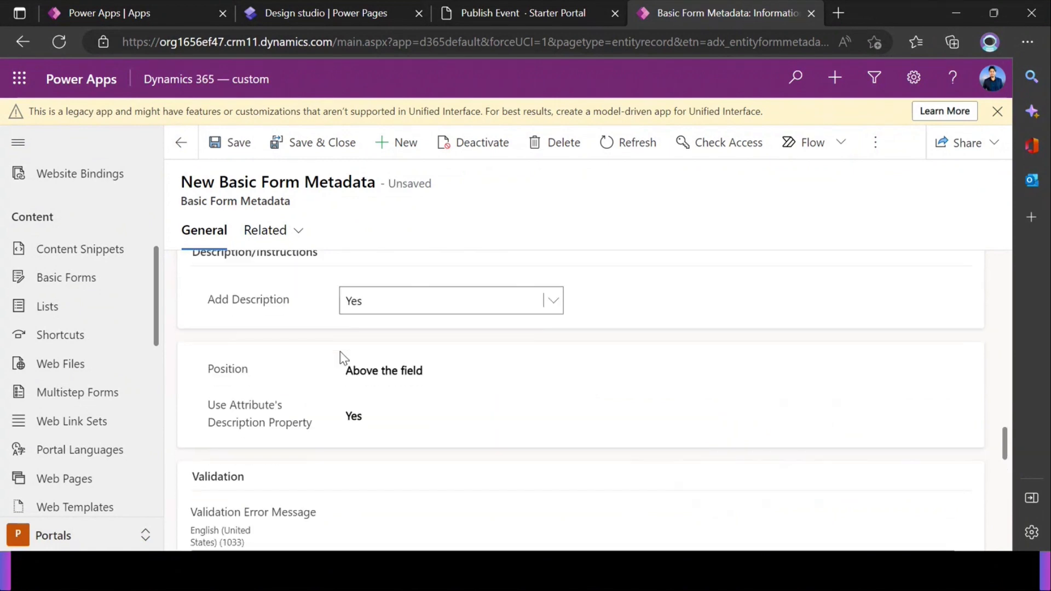
scroll(338, 360, down, 1)
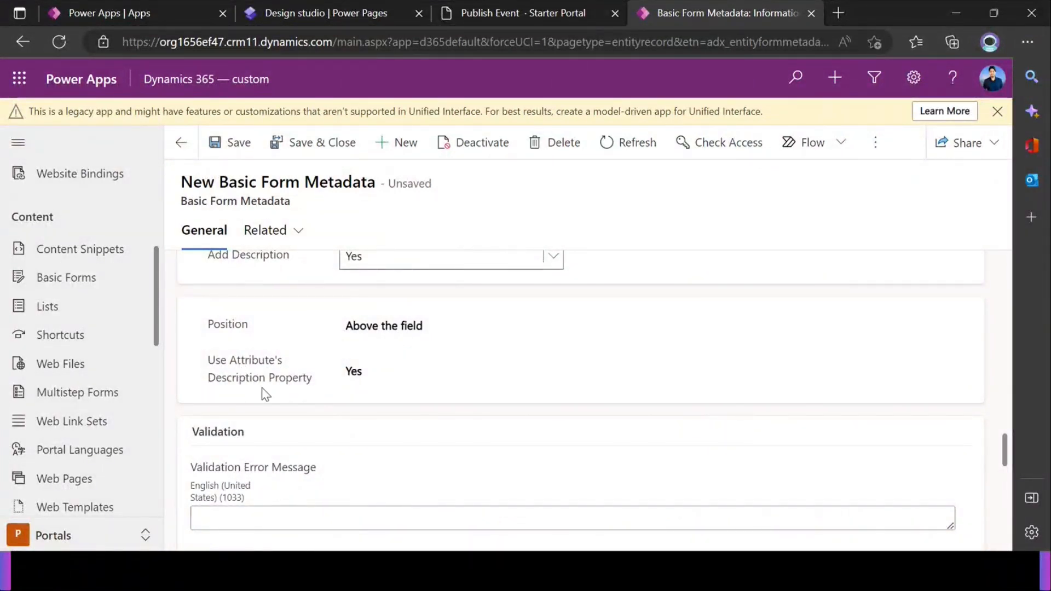
In the Power Pages design studio, open a new column form for the Power Guide Call For Speaker table and examine its Description property.
click(325, 12)
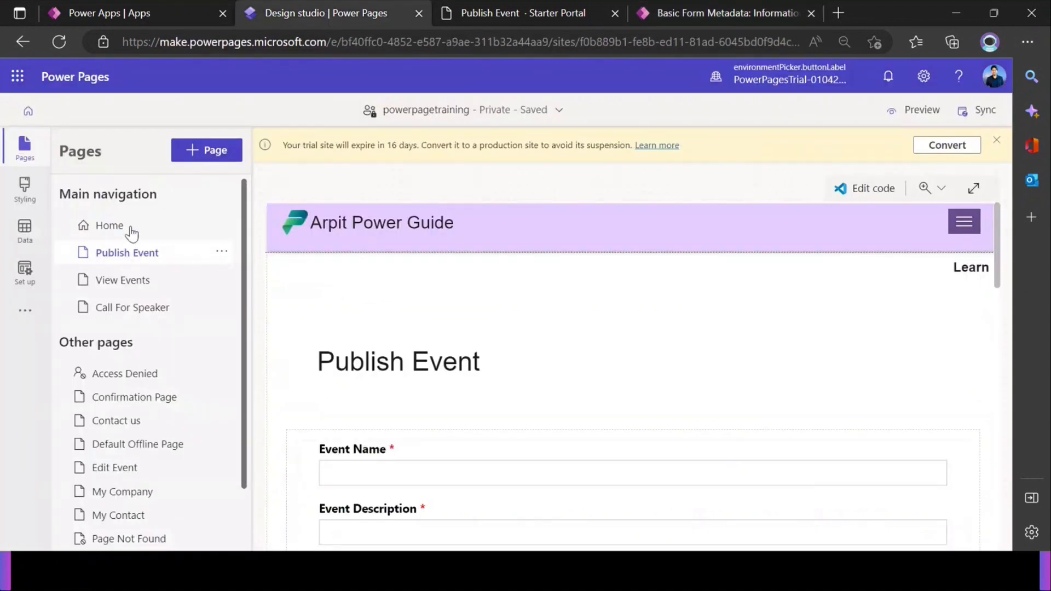
click(24, 230)
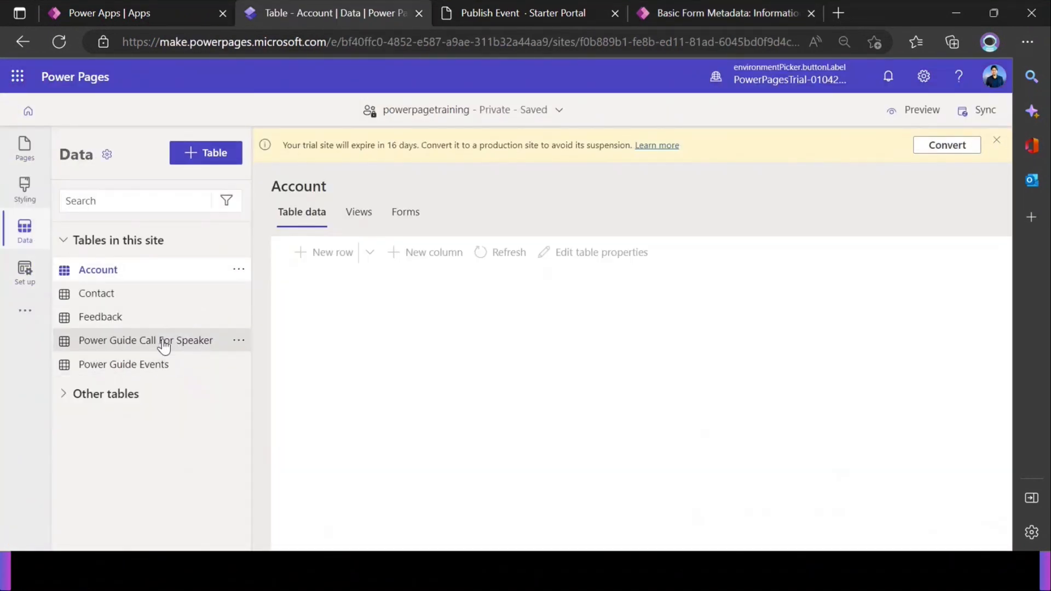
click(164, 345)
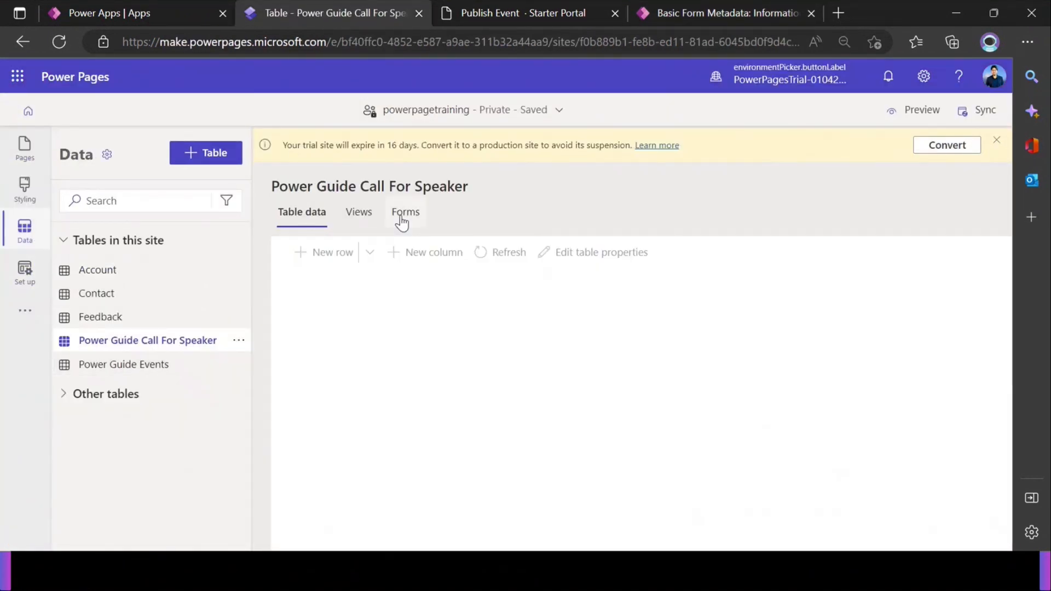
click(418, 266)
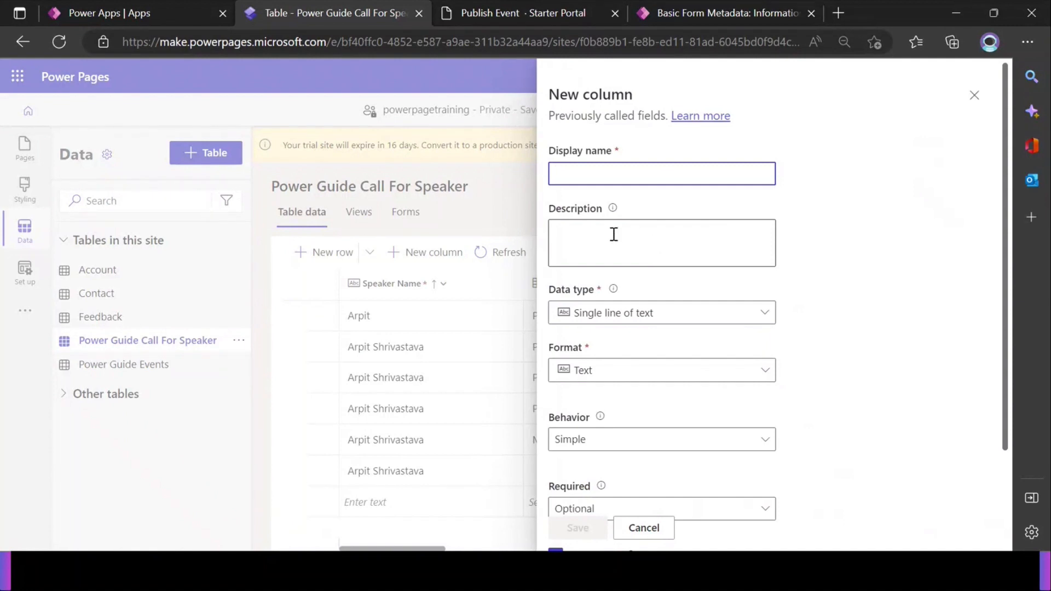
click(612, 235)
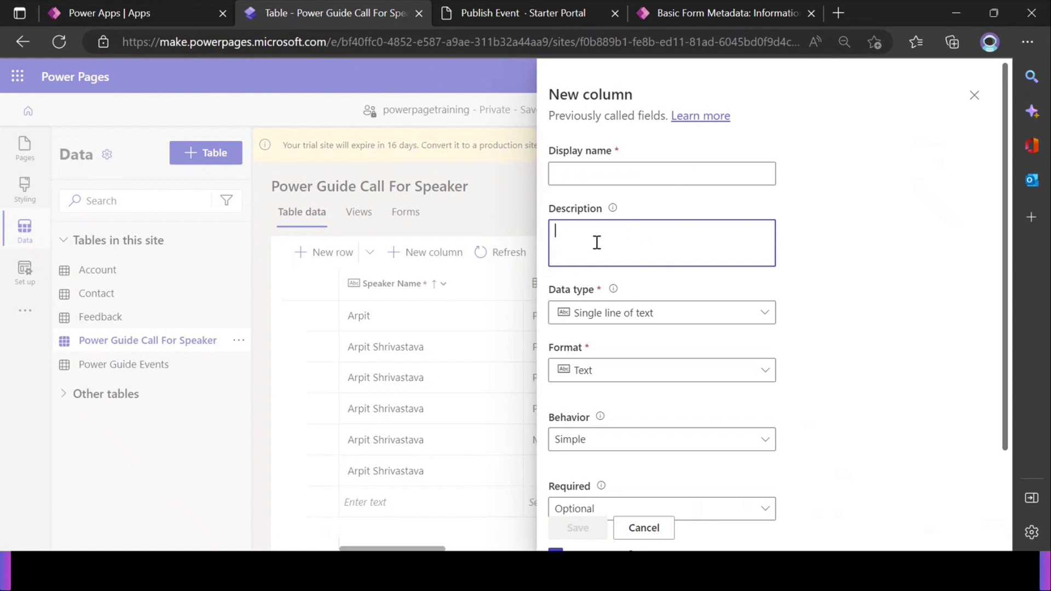
In the basic form metadata record, set Use Attribute's Description Property to No and place the cursor in the Description field.
click(692, 8)
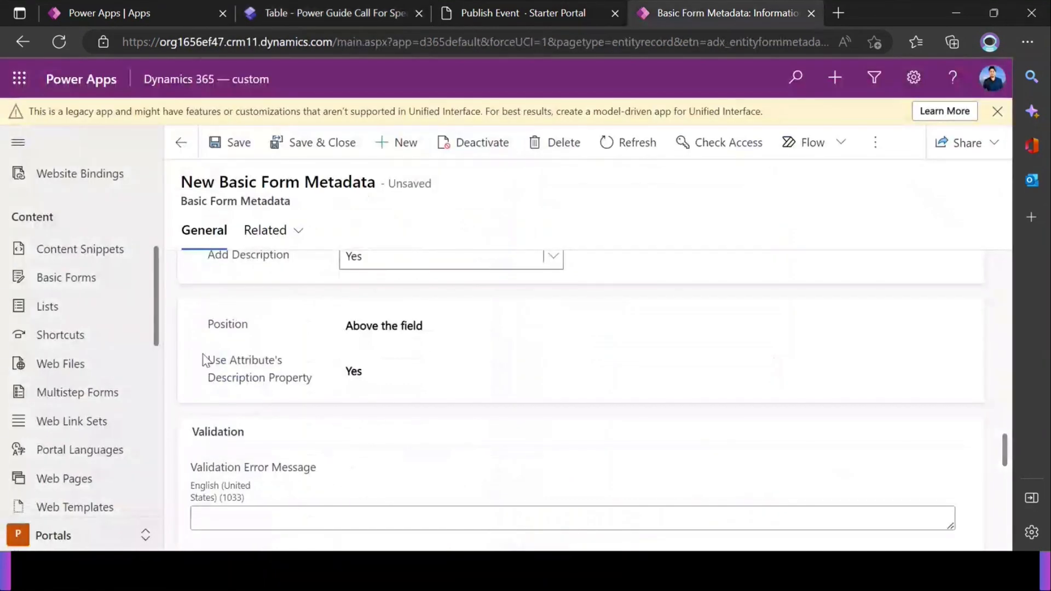
drag(203, 362, 319, 387)
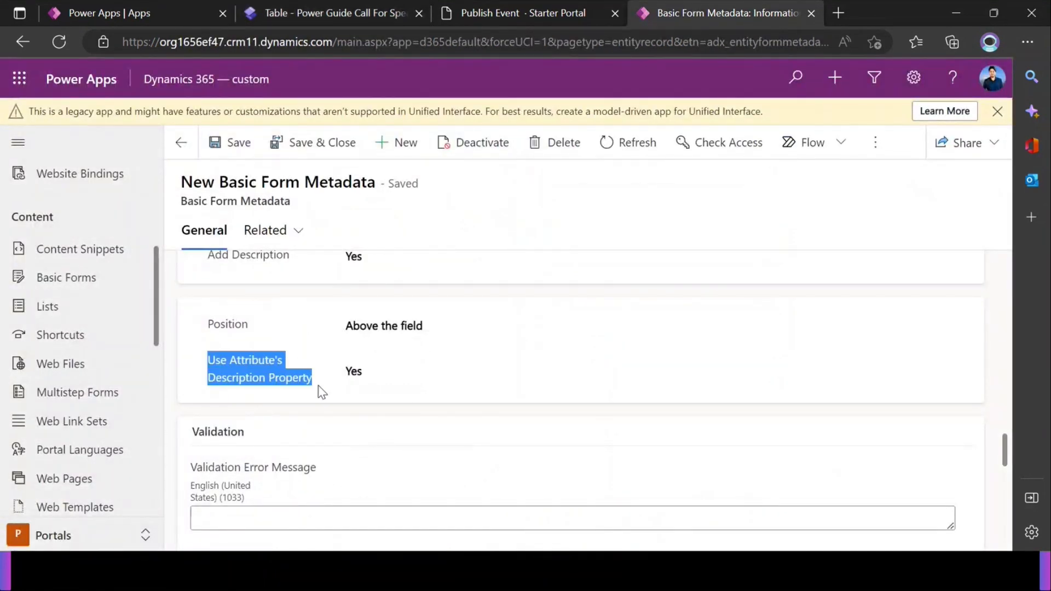
click(253, 371)
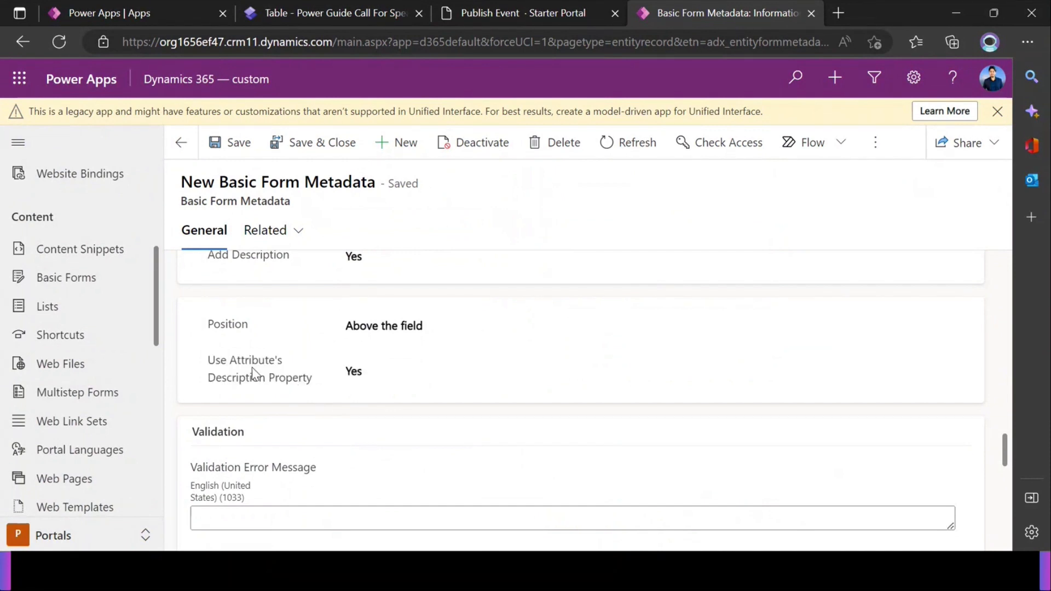
click(375, 368)
click(365, 397)
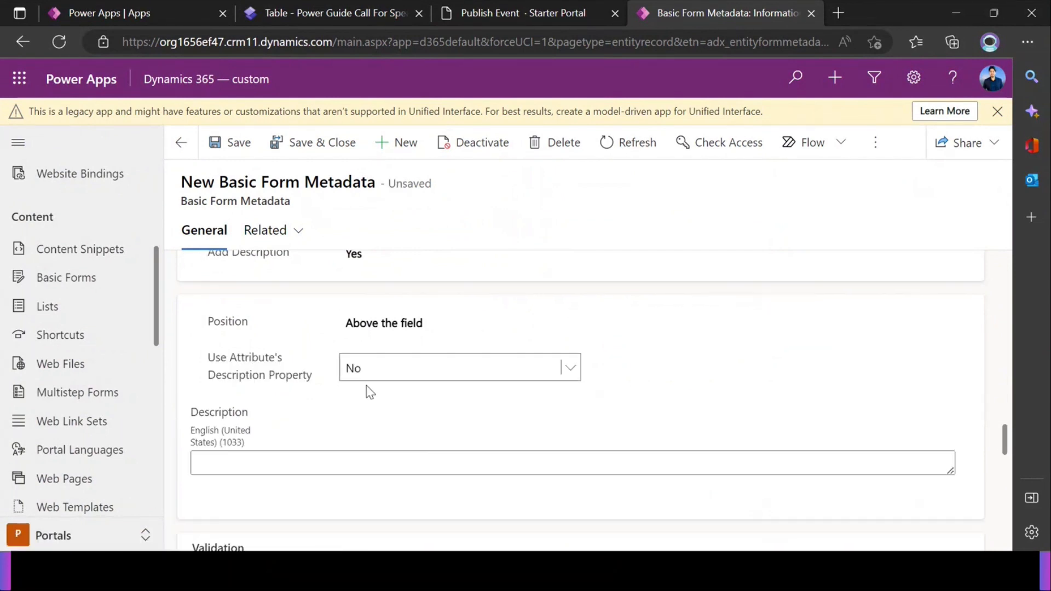
scroll(370, 392, down, 2)
click(258, 379)
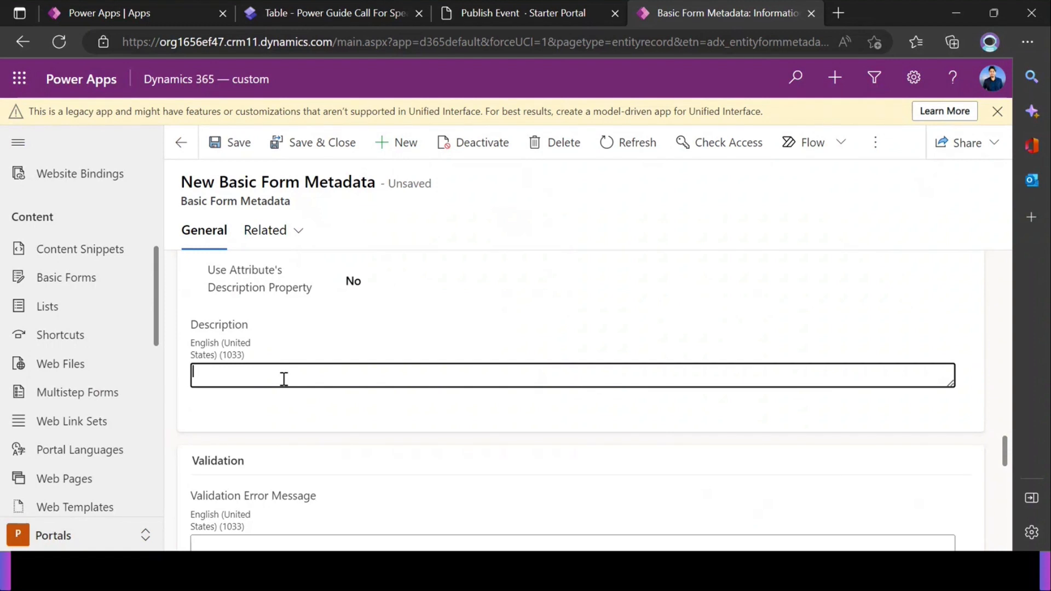
Examine the Position options for the description and review the Description/Instructions section of the basic form metadata record.
scroll(312, 364, up, 2)
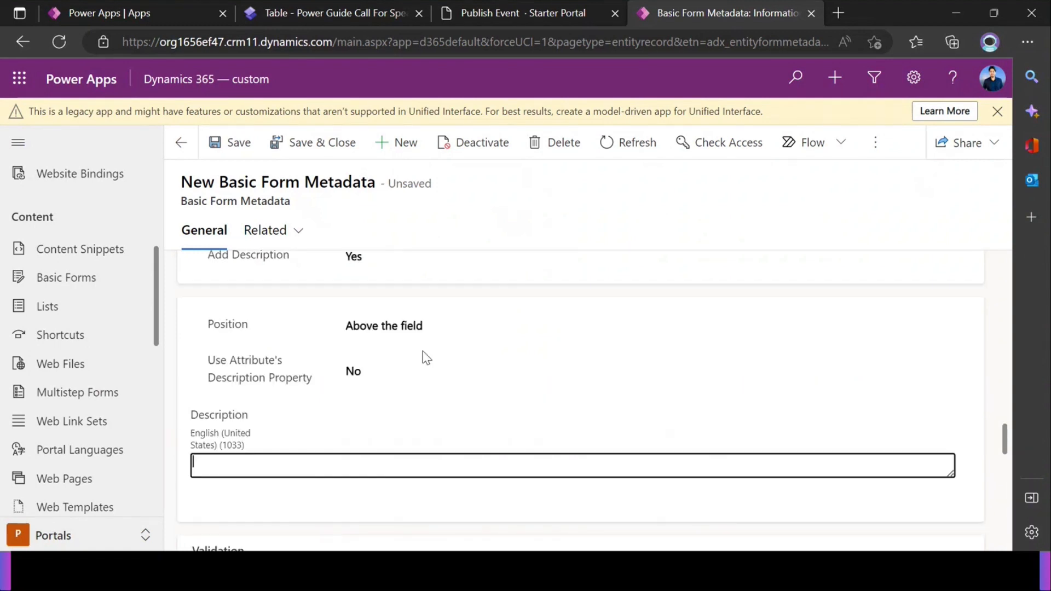
scroll(401, 327, up, 1)
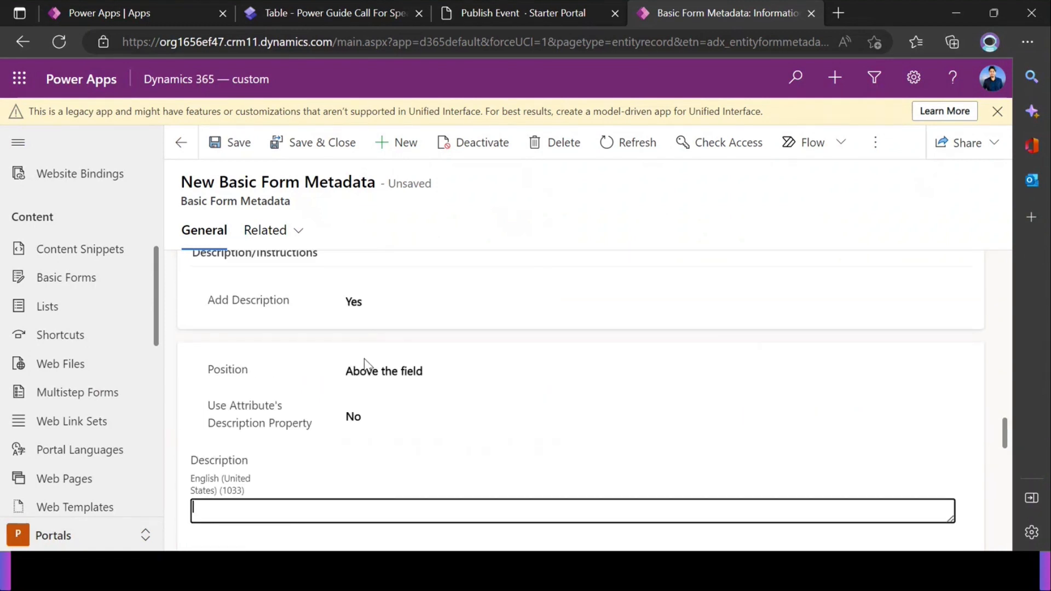
click(376, 373)
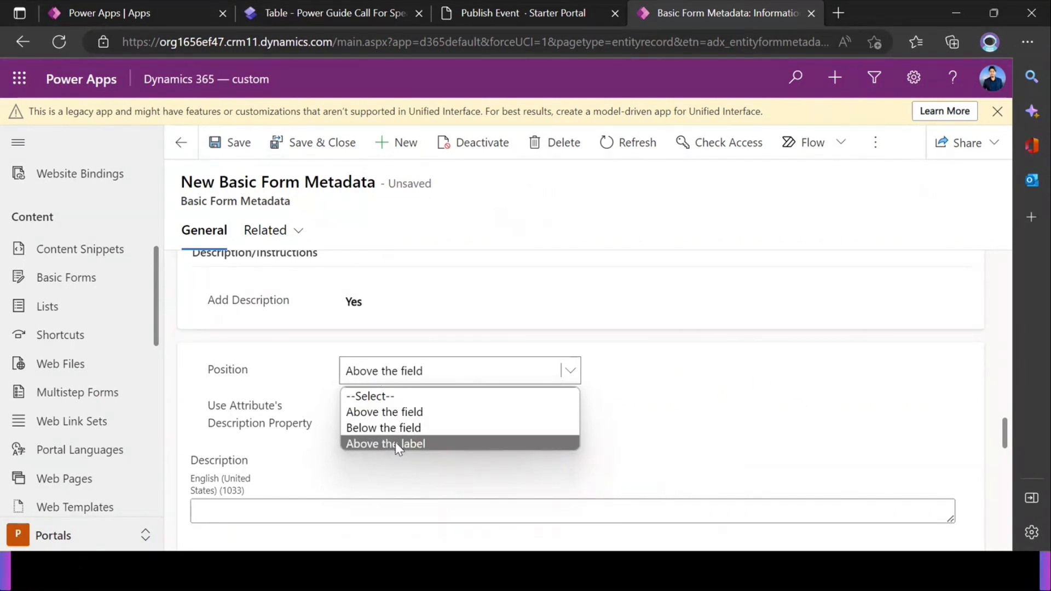
scroll(301, 351, up, 2)
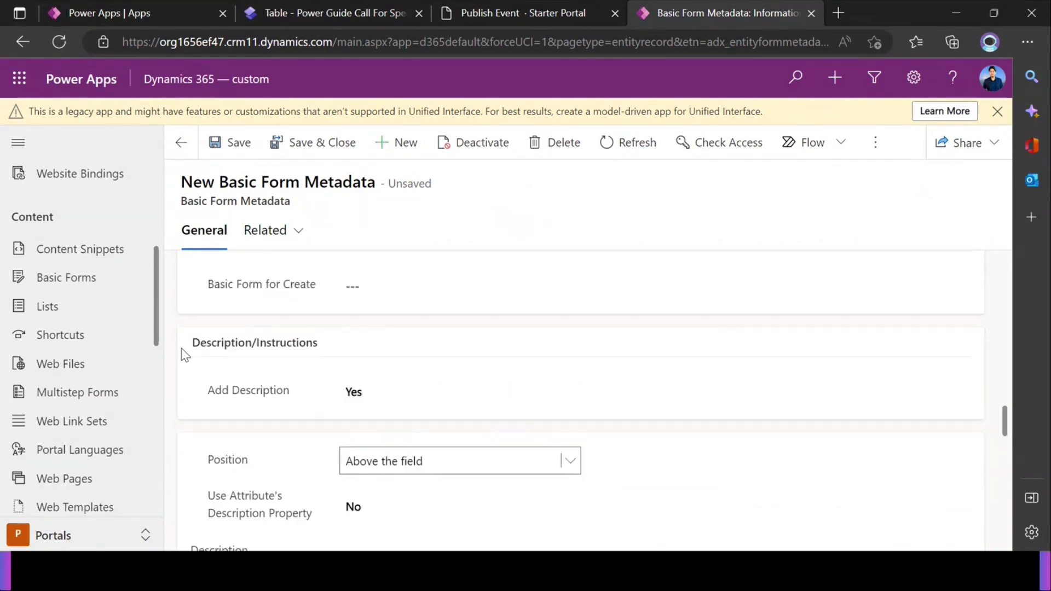
drag(185, 356, 337, 345)
click(337, 344)
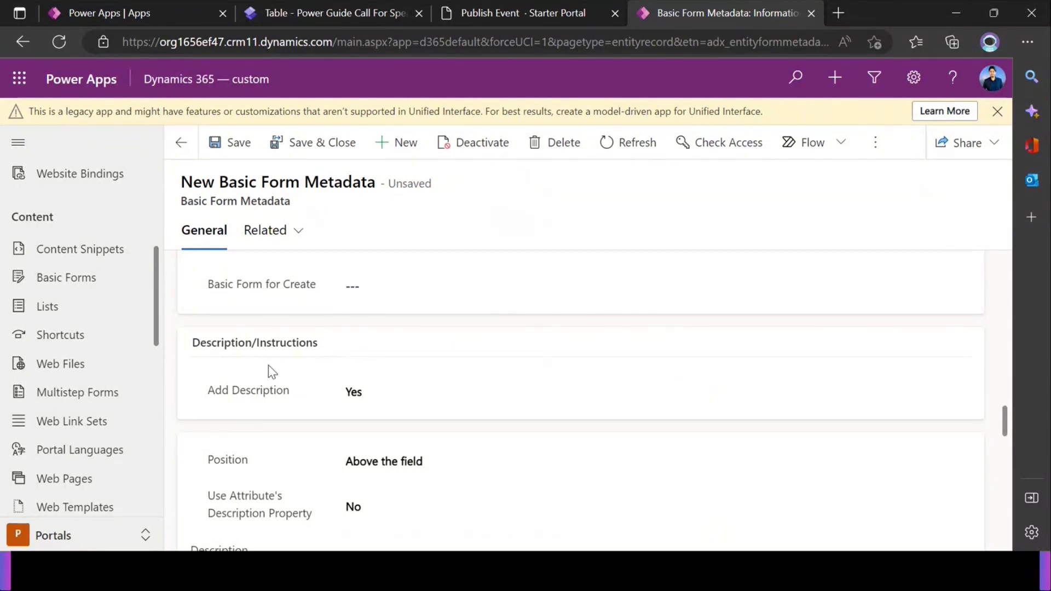
drag(335, 344, 196, 351)
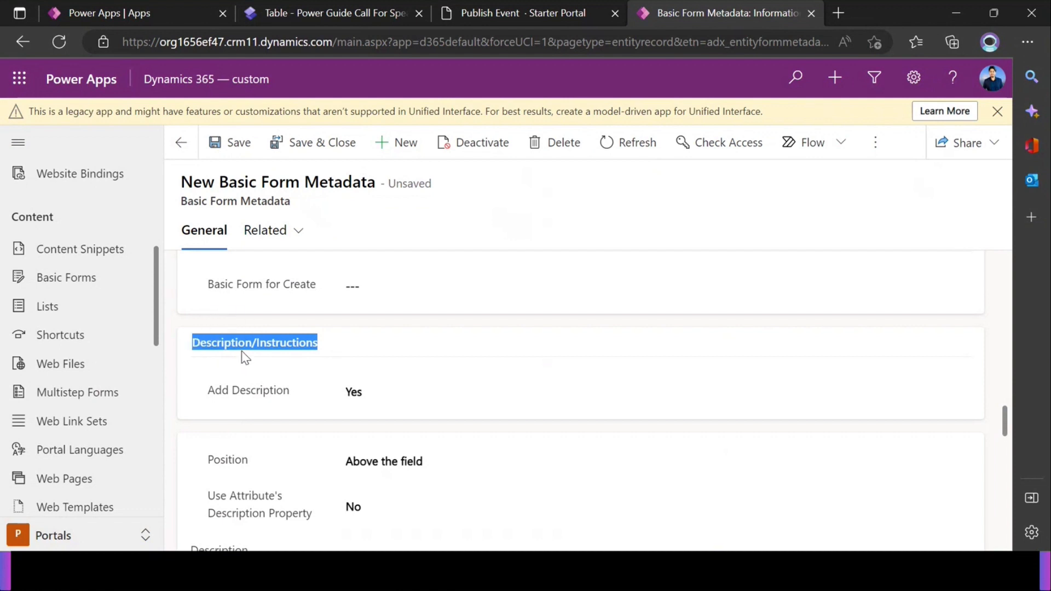
Go to the Regular Expression setting in the Validation section and save the basic form metadata record.
scroll(307, 326, down, 5)
scroll(276, 396, down, 3)
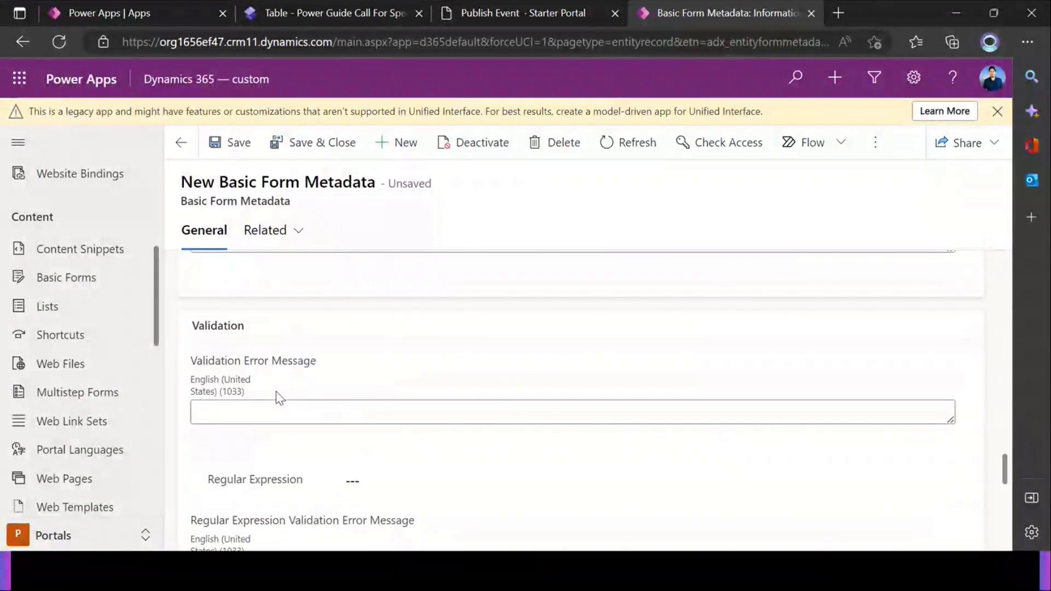
drag(300, 396, 211, 402)
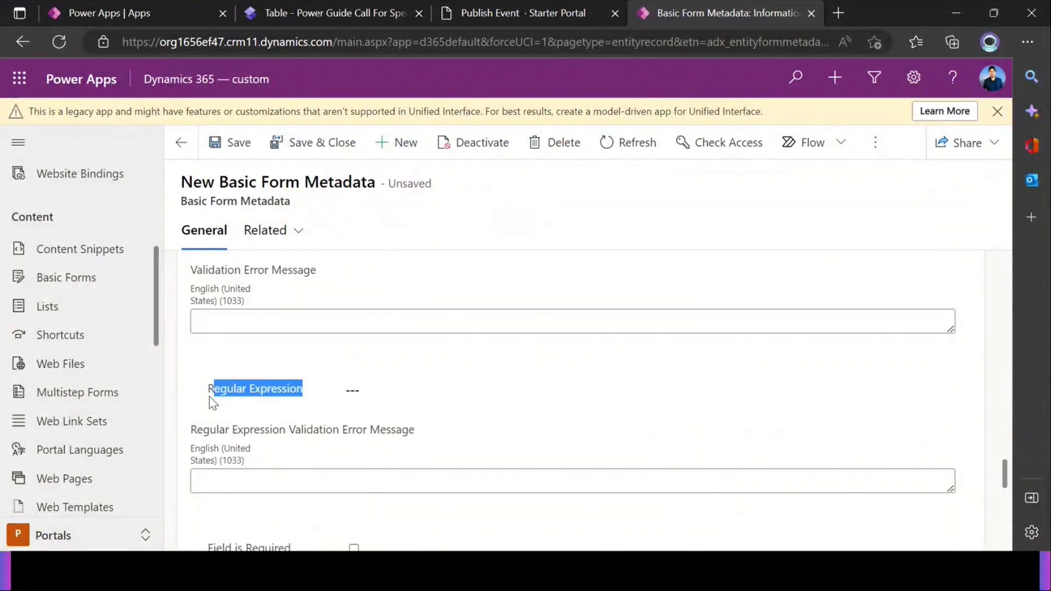
key(ctrl+s)
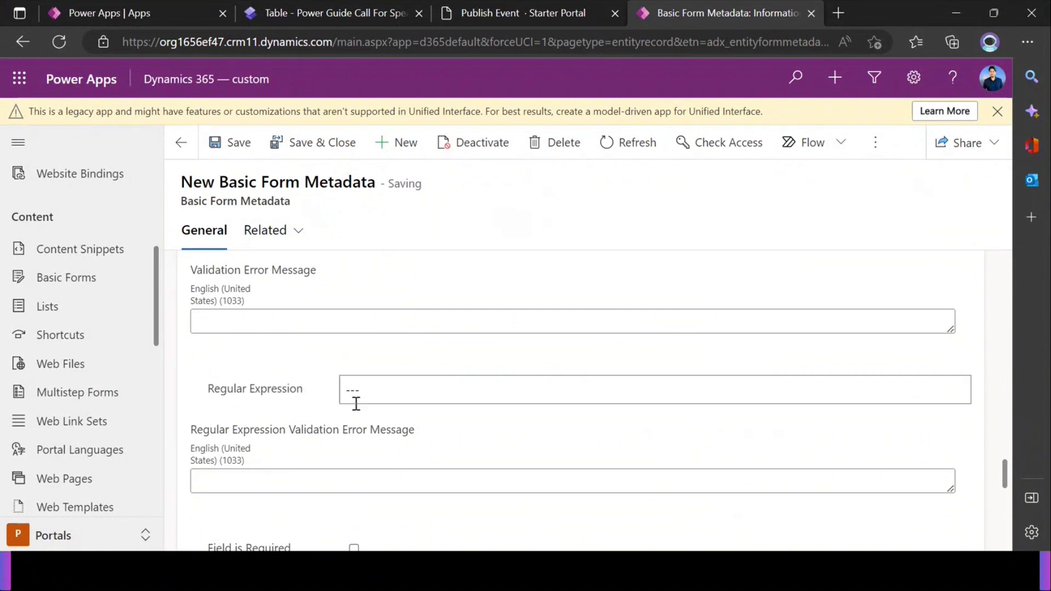
Examine the Validation section's Regular Expression setting and its tooltip, the Regular Expression Validation Error Message field and the Field is Required option.
scroll(355, 405, down, 1)
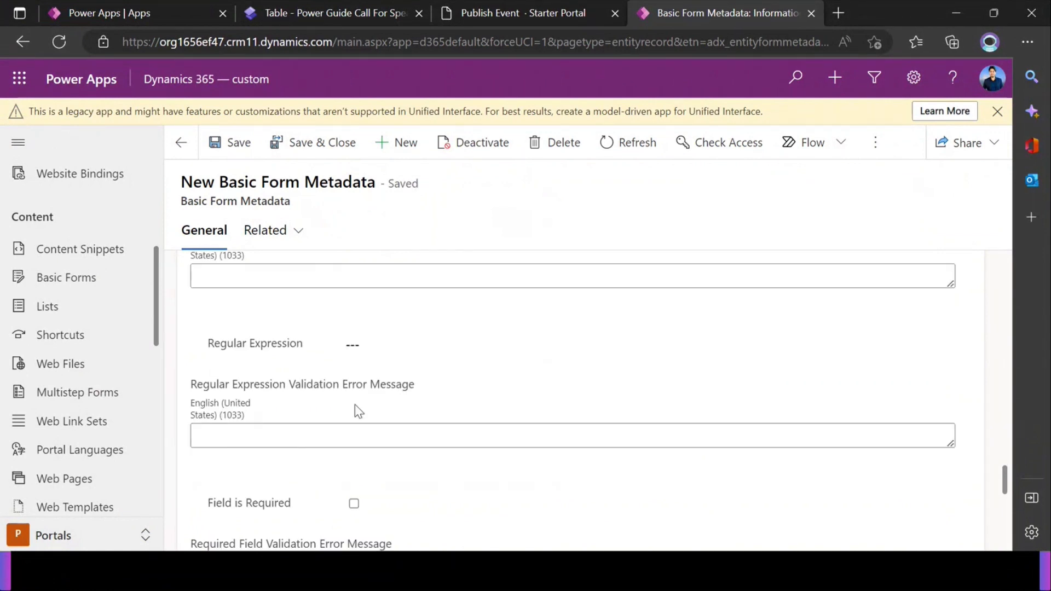
click(371, 340)
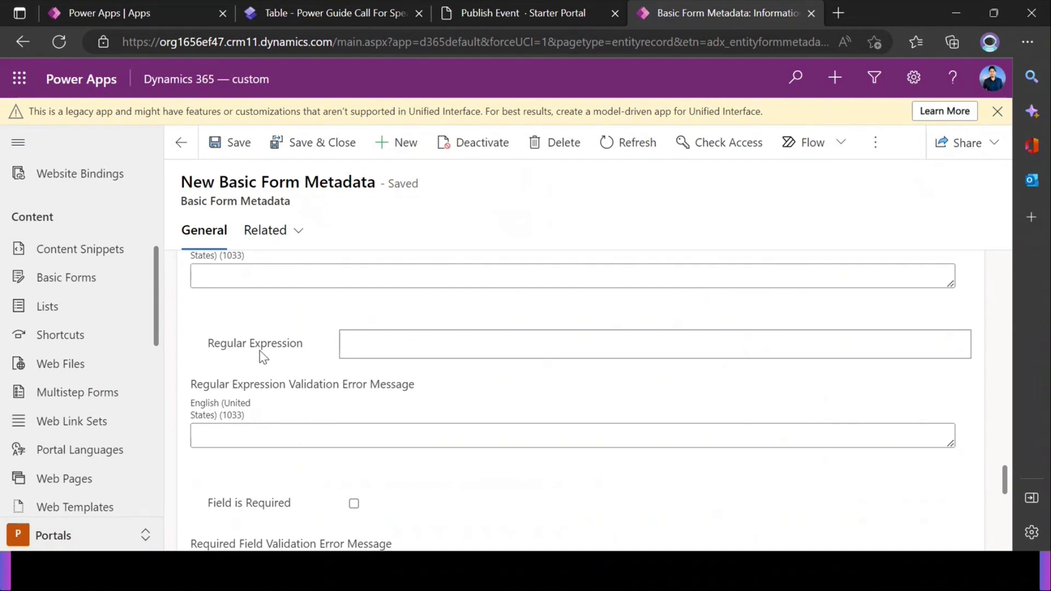
mouse_move(259, 351)
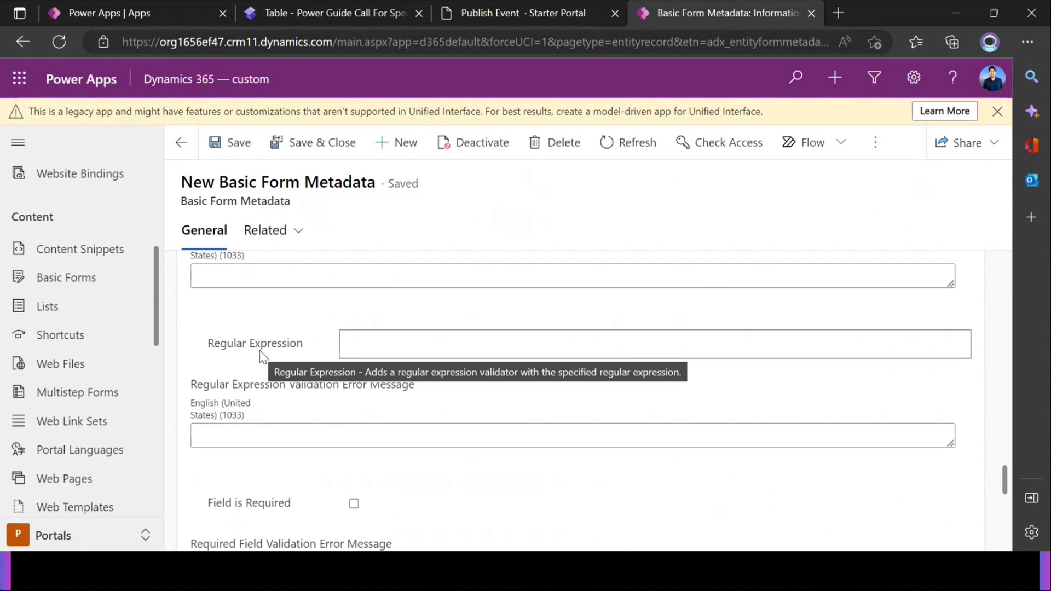
scroll(296, 389, up, 1)
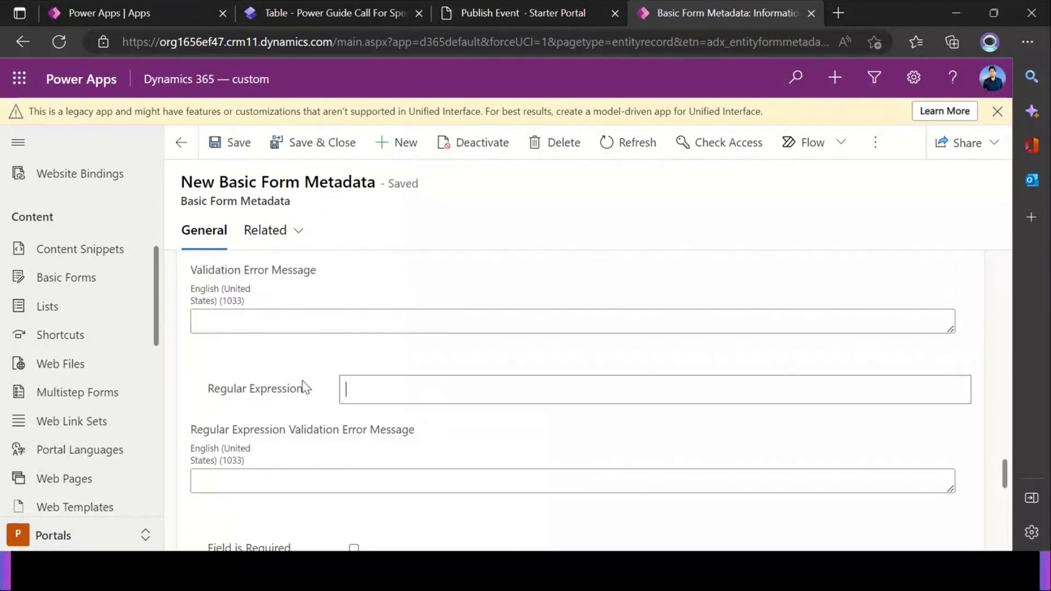
drag(309, 402, 207, 401)
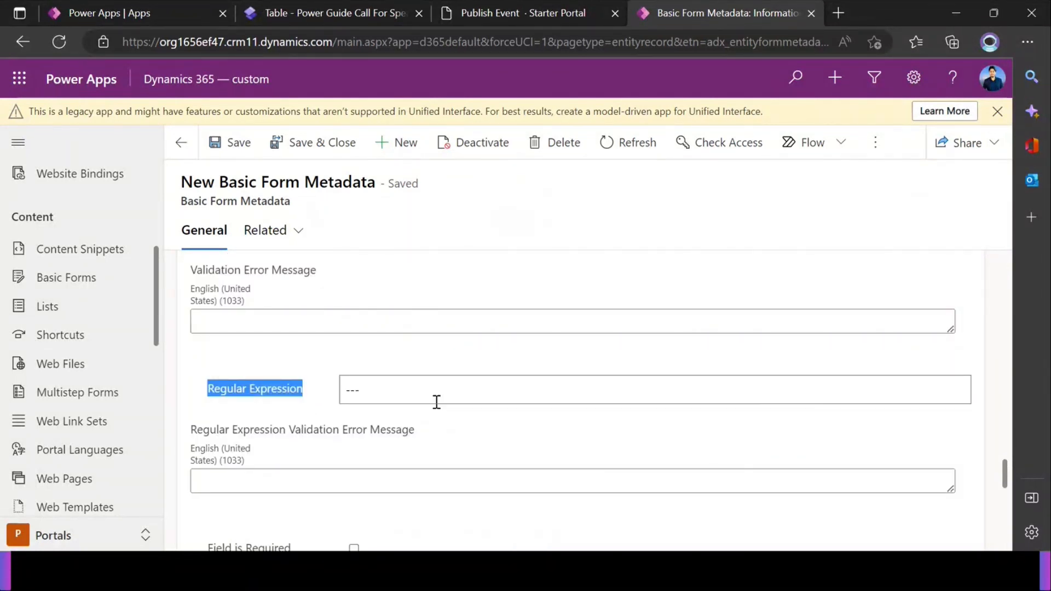
click(379, 395)
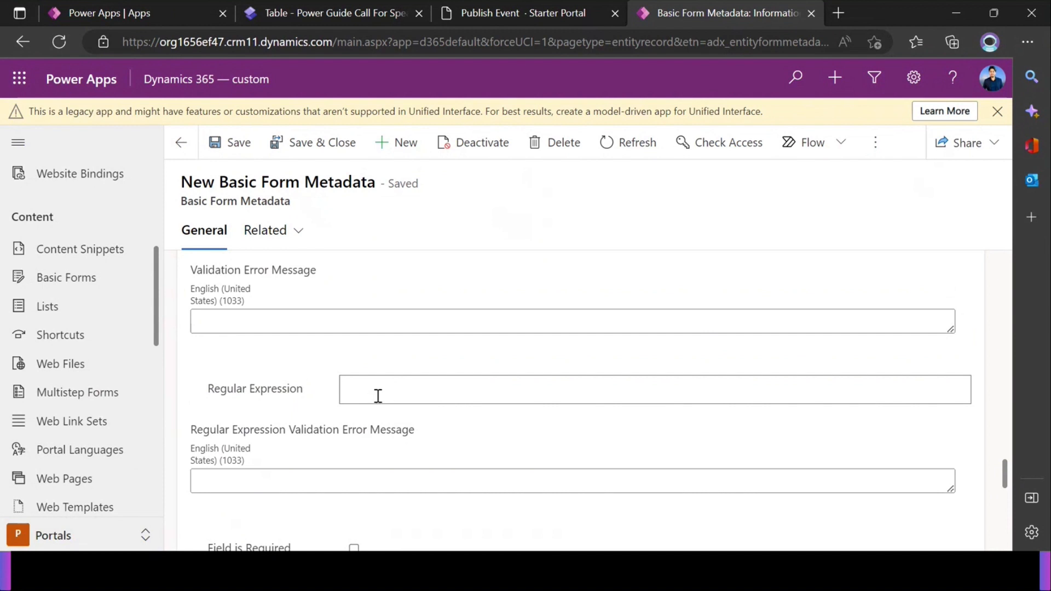
scroll(378, 396, down, 1)
click(347, 436)
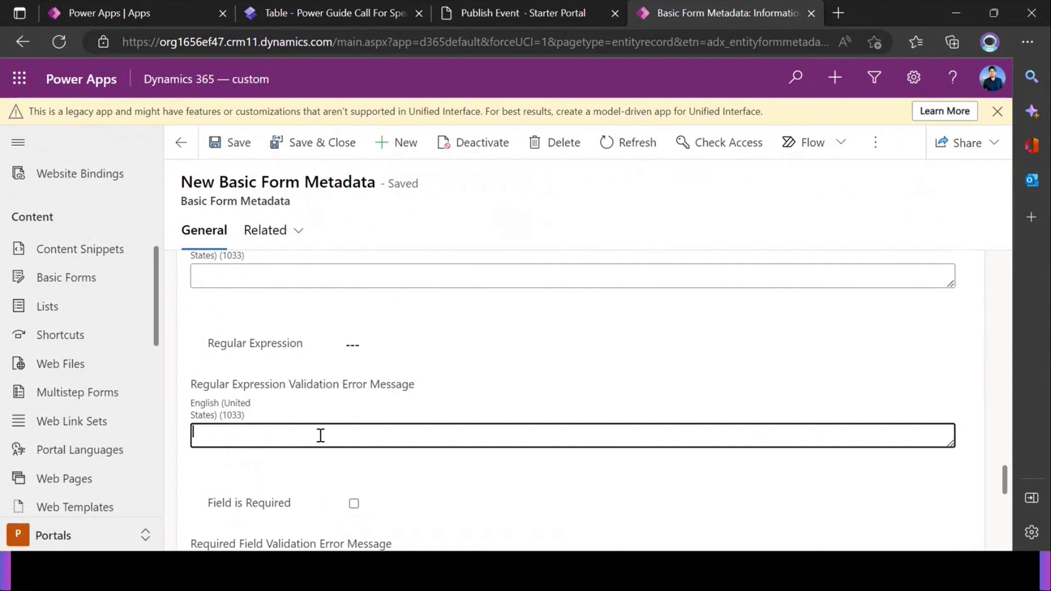
scroll(320, 435, down, 3)
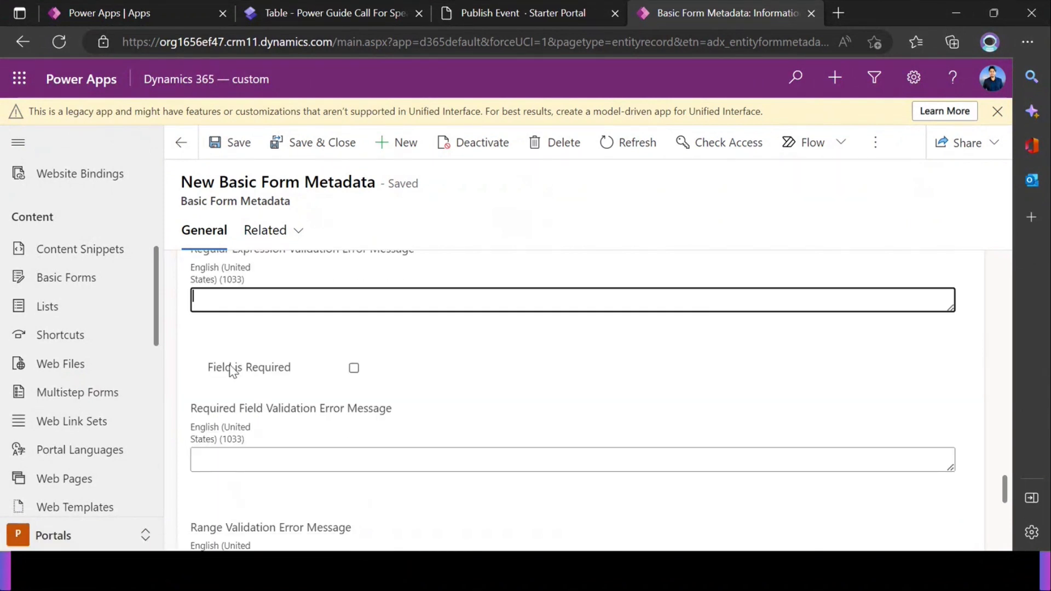
Return to the Power Pages design studio and discard the new column form of the Power Guide Call For Speaker table.
click(327, 12)
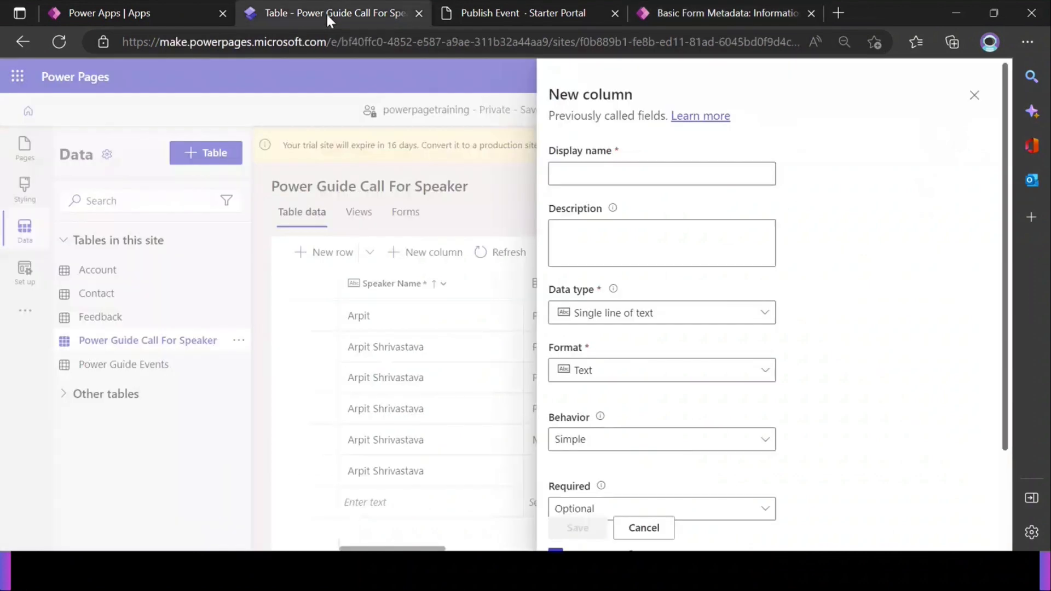
click(649, 528)
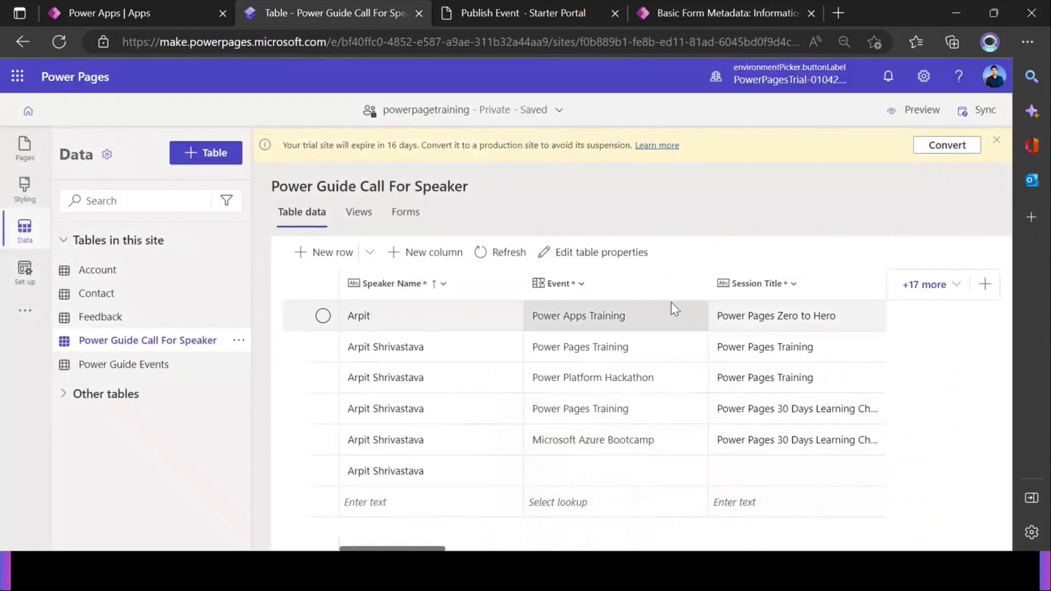
click(924, 286)
click(821, 523)
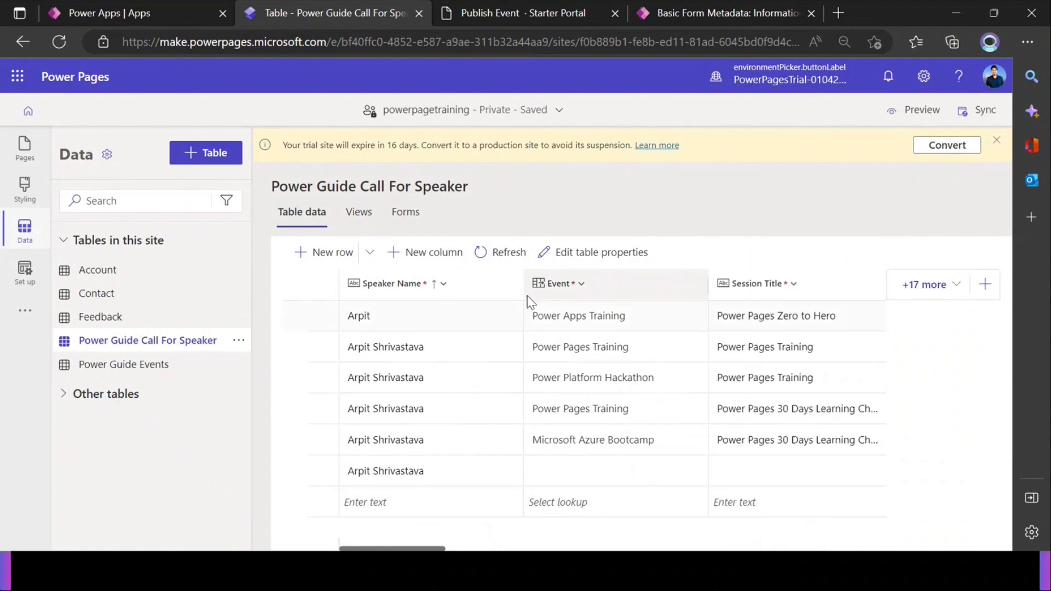
click(626, 294)
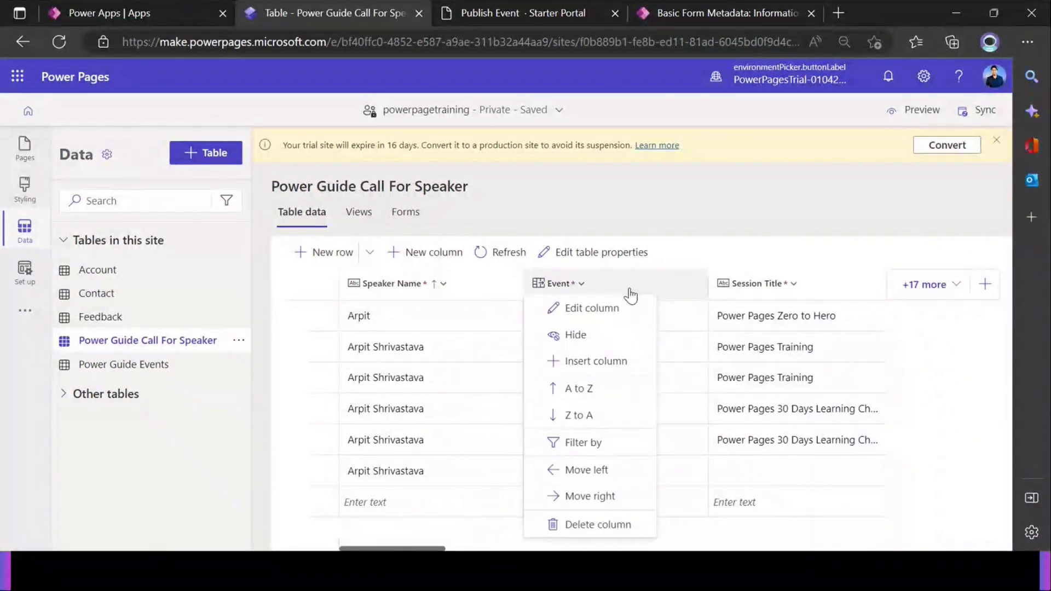
click(604, 307)
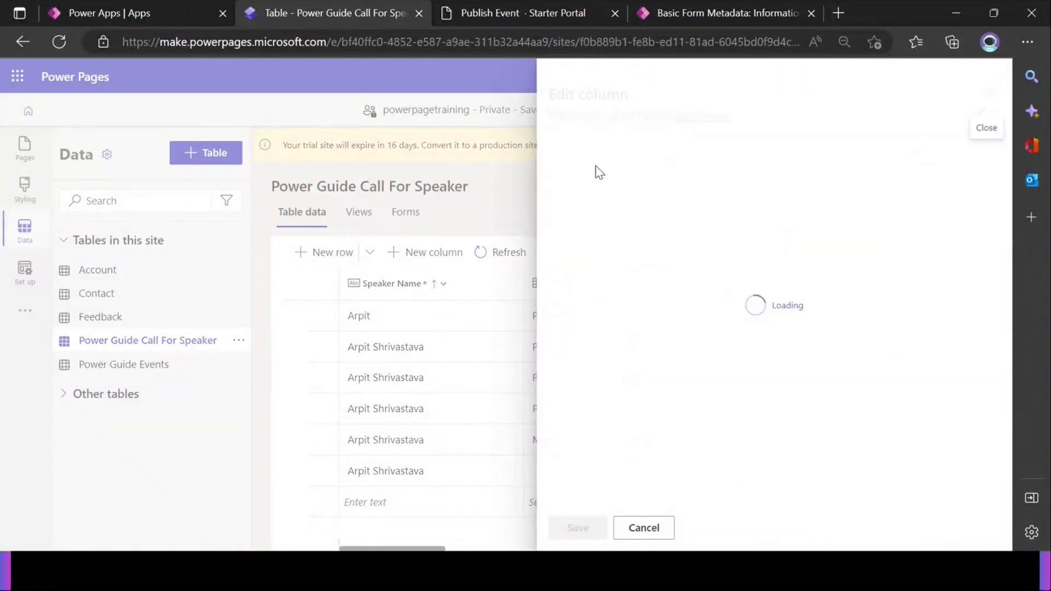
click(643, 528)
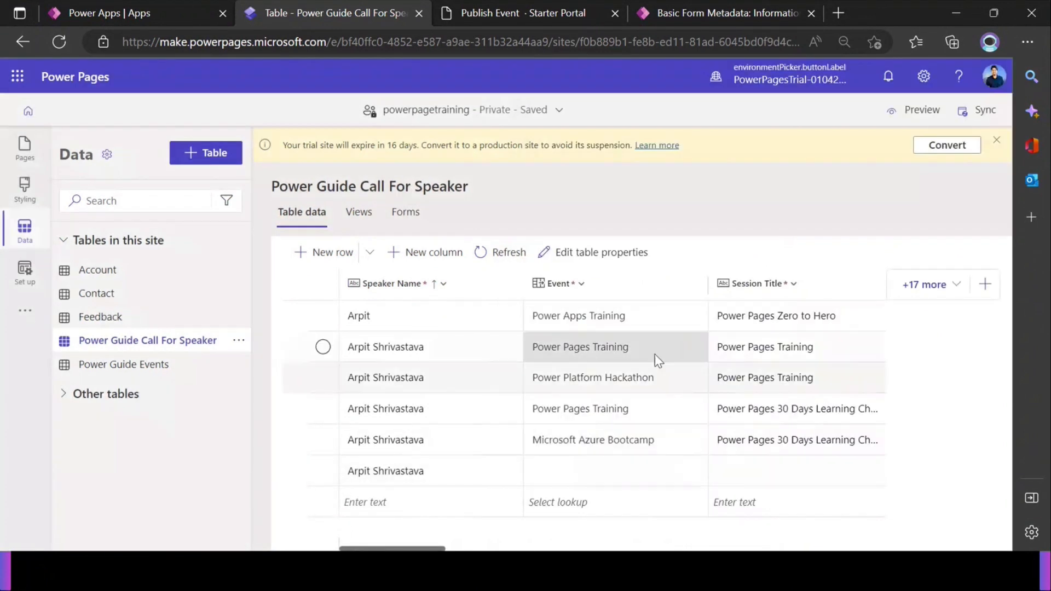
Open the Speaker Profile column of the Power Guide Call For Speaker table for editing and expand its advanced options.
drag(443, 548, 530, 552)
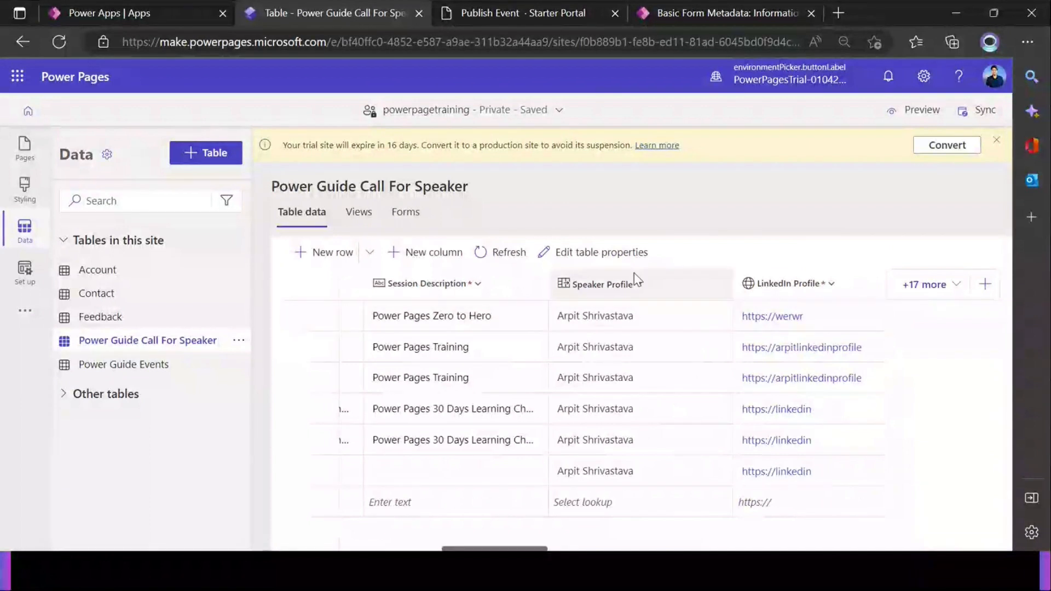
click(646, 290)
click(641, 305)
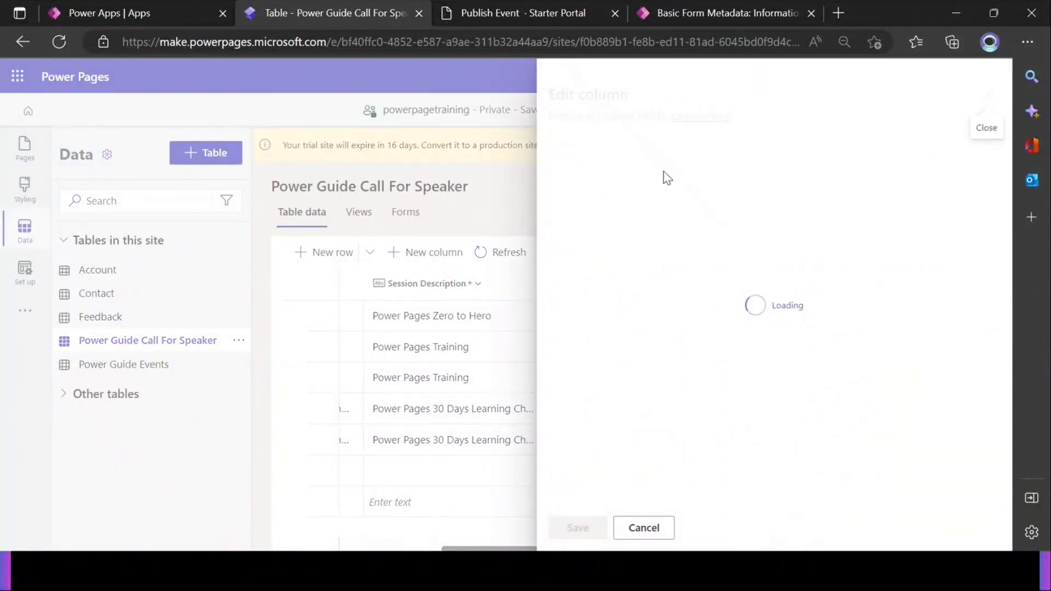
scroll(668, 318, down, 1)
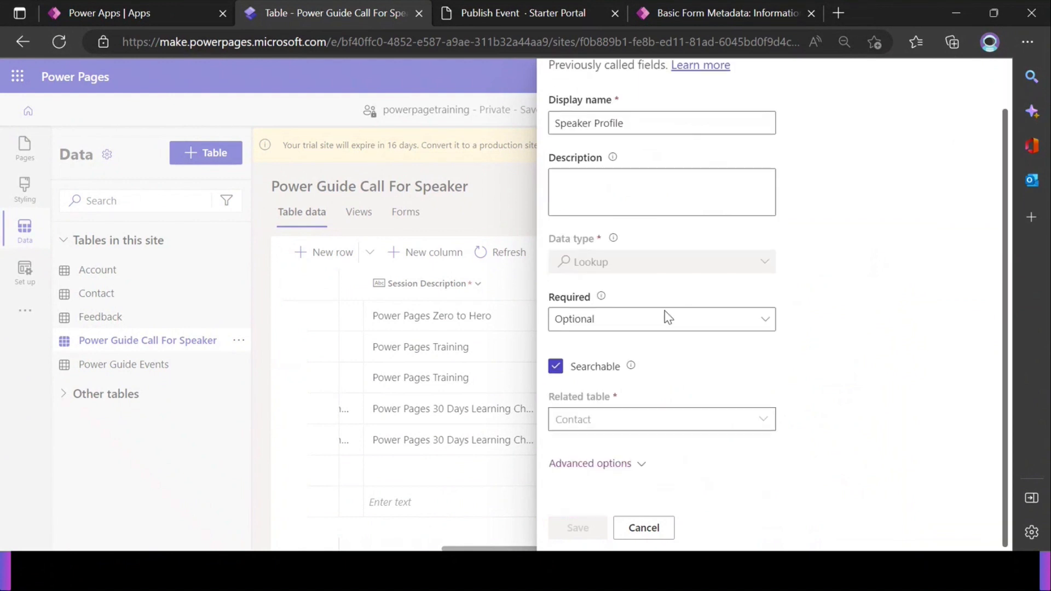
click(607, 464)
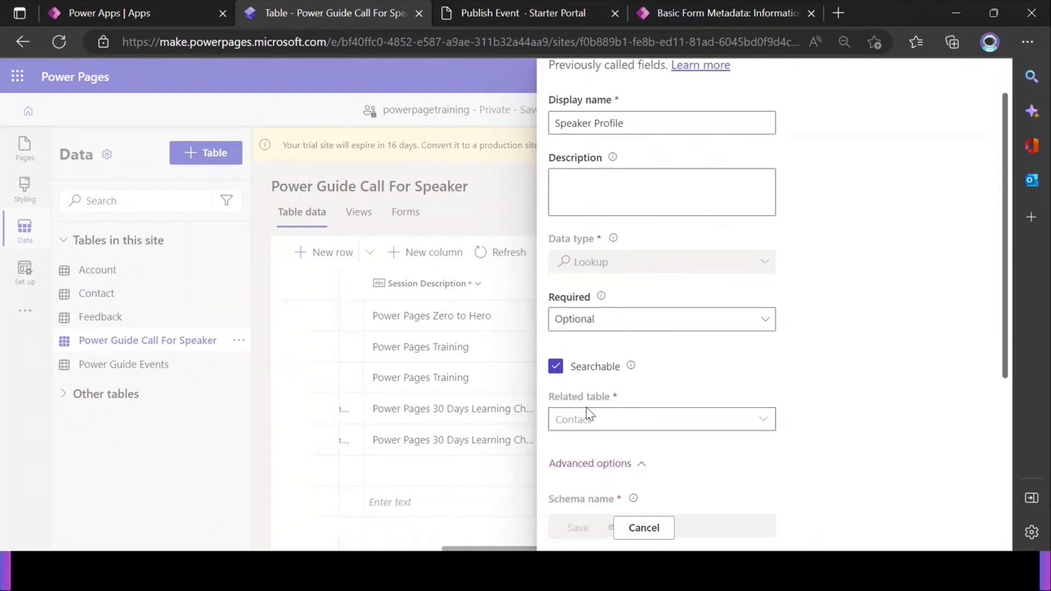
Try Business required as the Speaker Profile column's Required setting and return it to Optional.
click(638, 329)
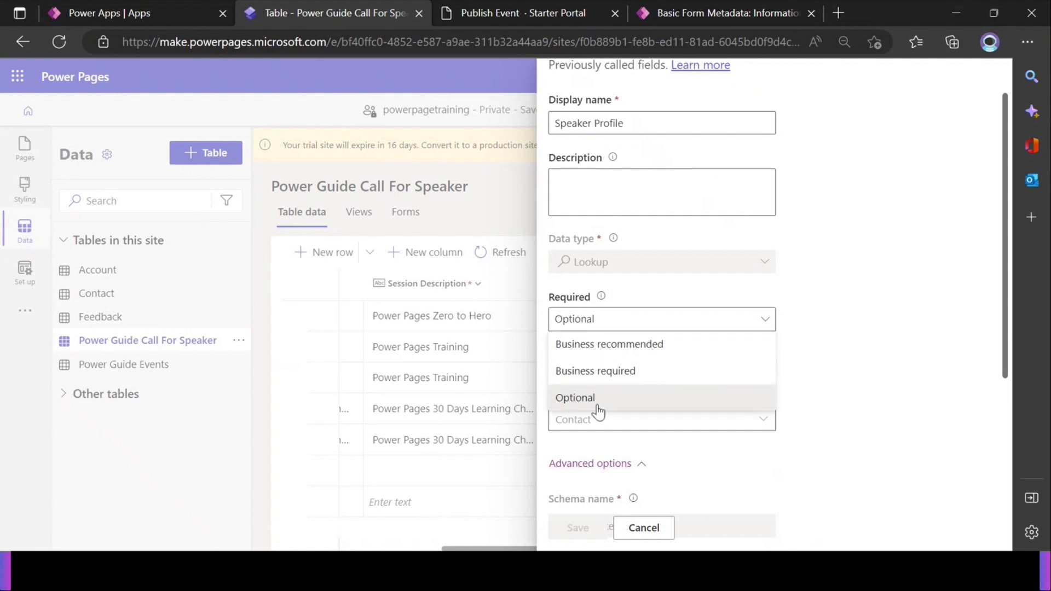
click(769, 381)
click(657, 320)
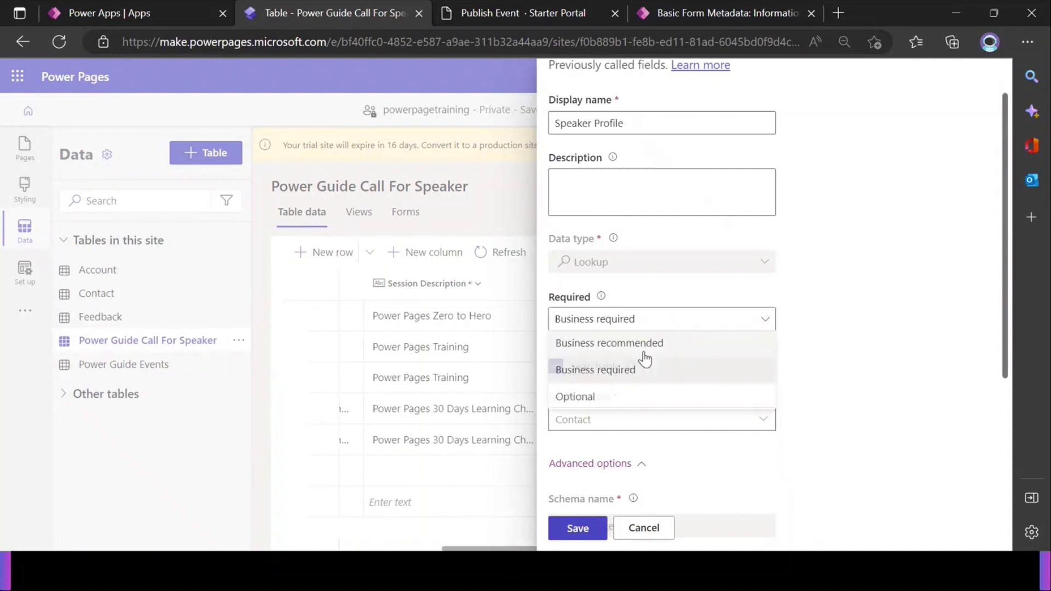
click(593, 398)
scroll(603, 210, up, 1)
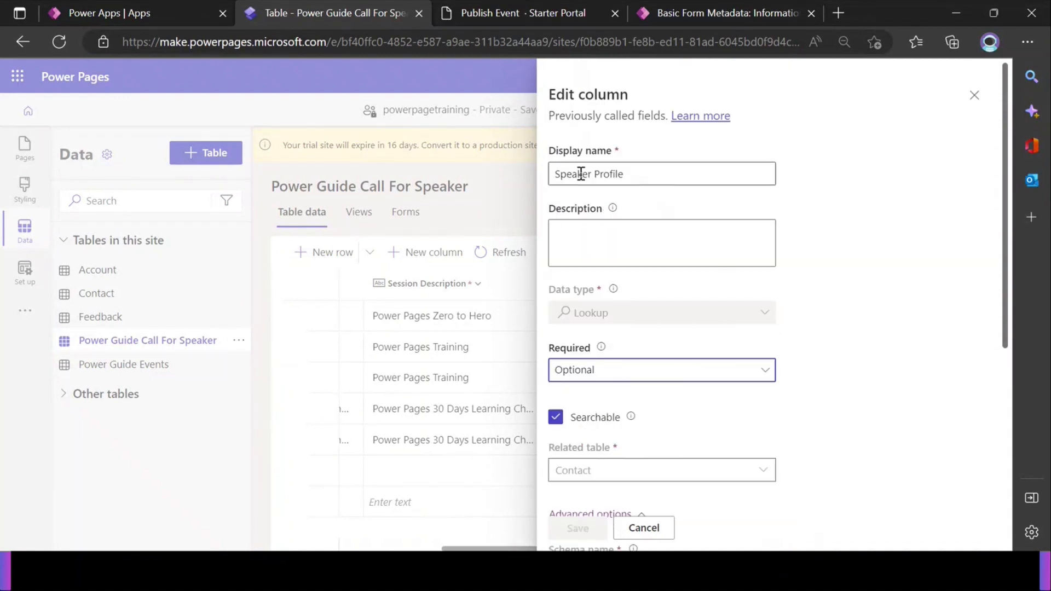
Switch to the Basic Form Metadata record and examine the Required Field and other validation error message fields in its Validation section.
click(695, 14)
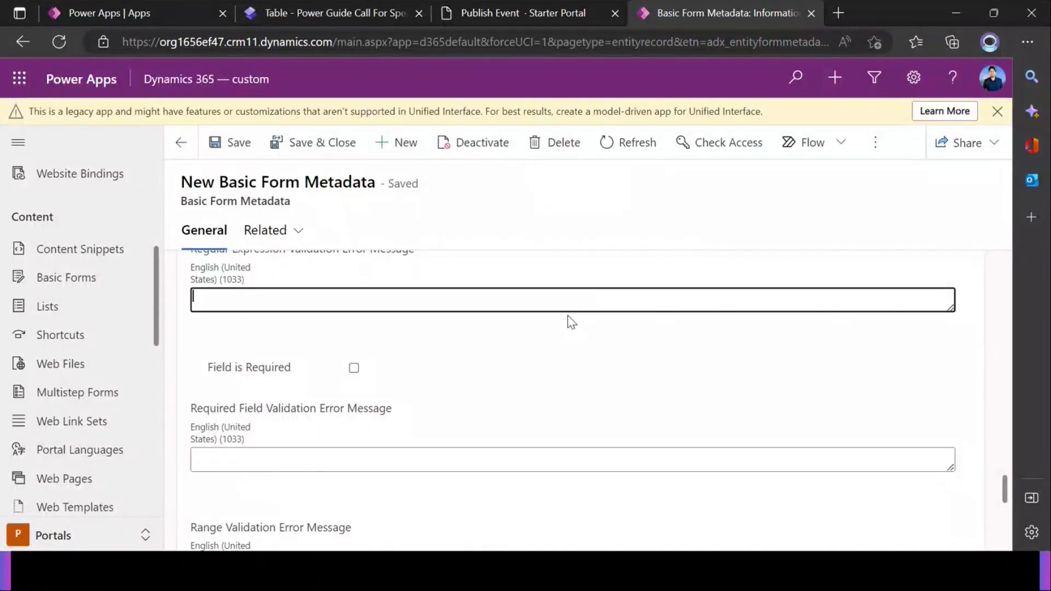
drag(1005, 488, 980, 190)
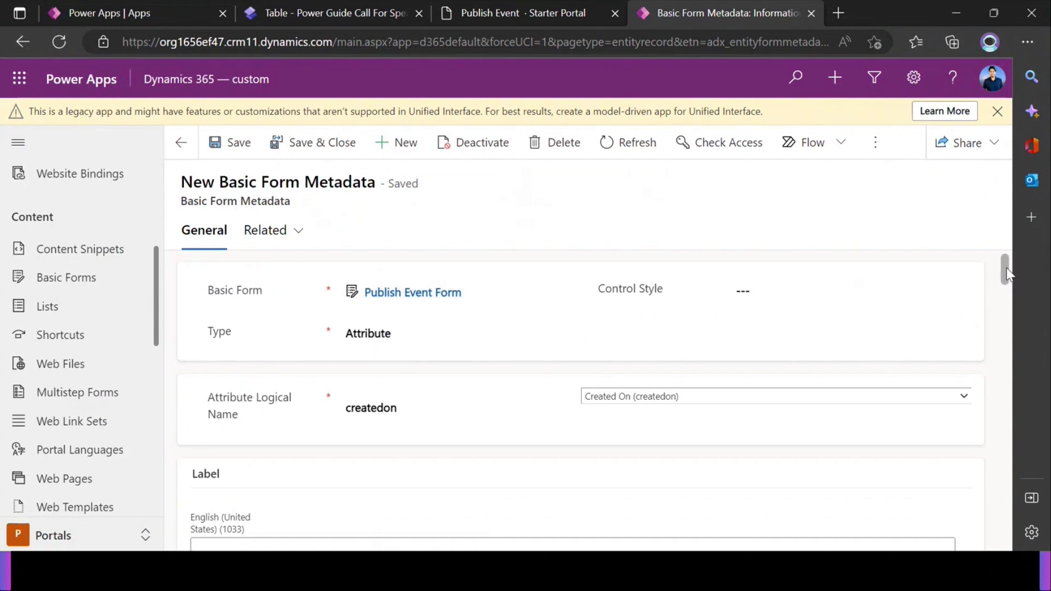
drag(1005, 269, 999, 505)
scroll(774, 418, down, 1)
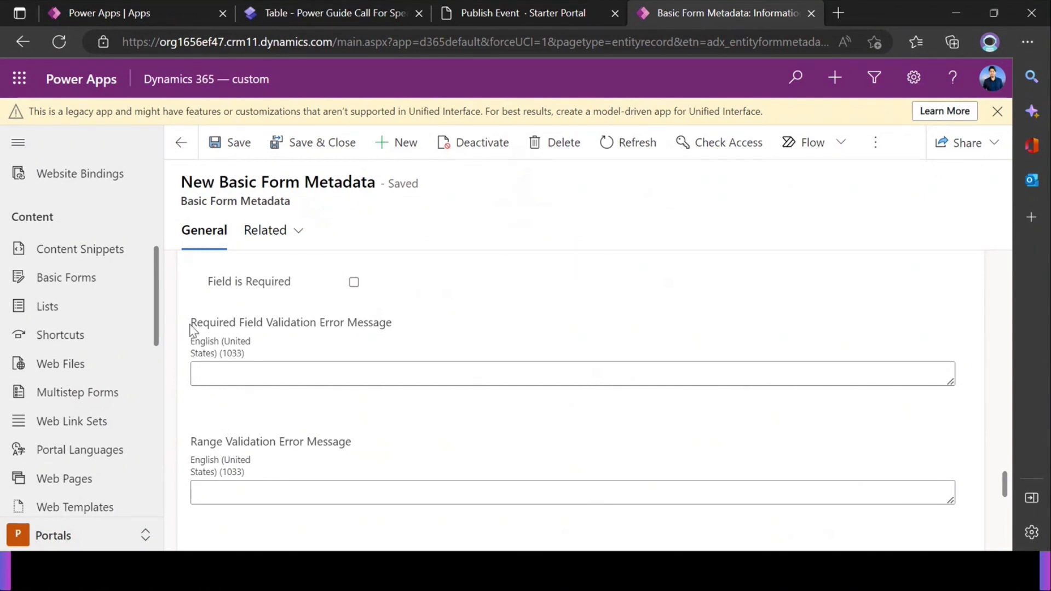
drag(193, 329, 379, 324)
scroll(613, 342, down, 10)
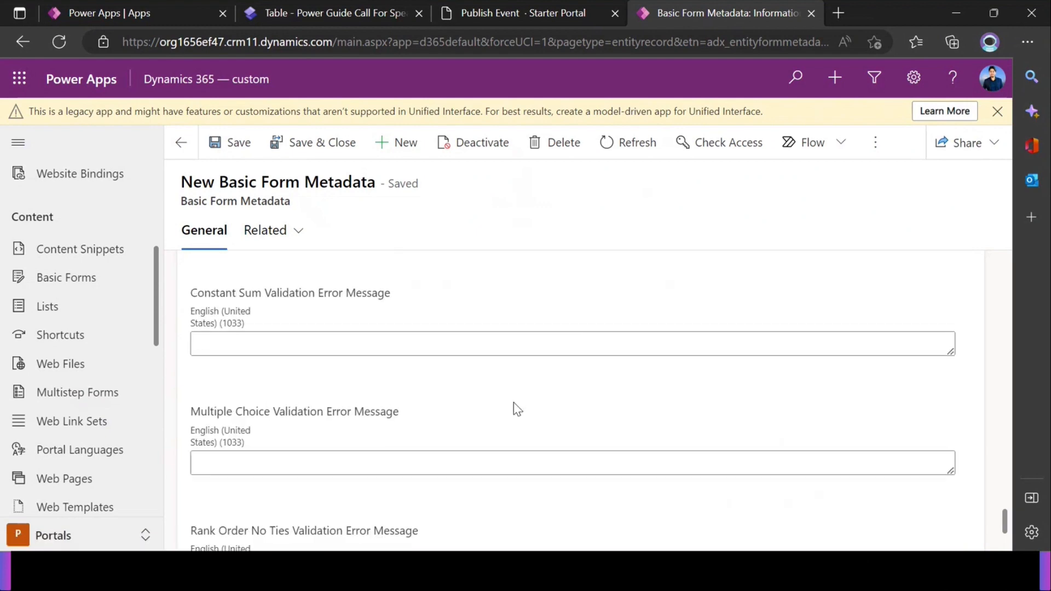
scroll(514, 399, up, 15)
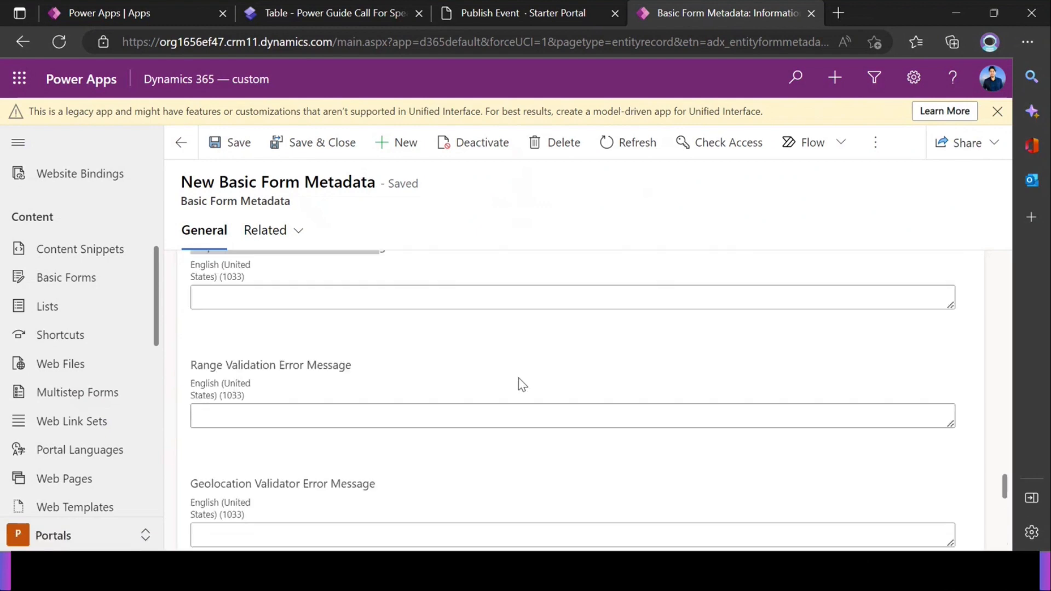
scroll(522, 384, up, 15)
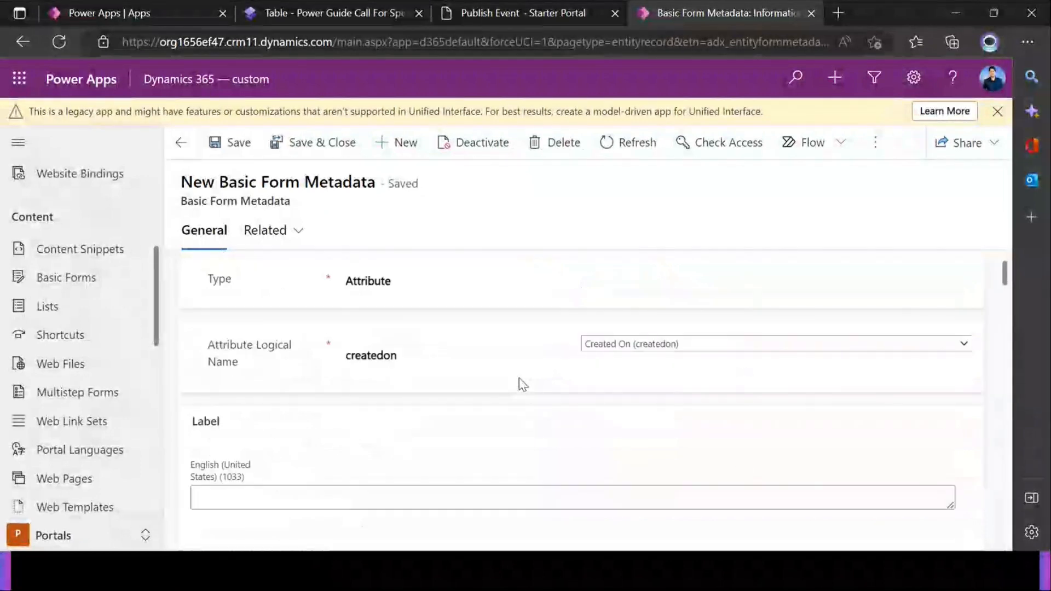
Switch to the Publish Event portal page, reload it and review the fields of the event form.
click(509, 13)
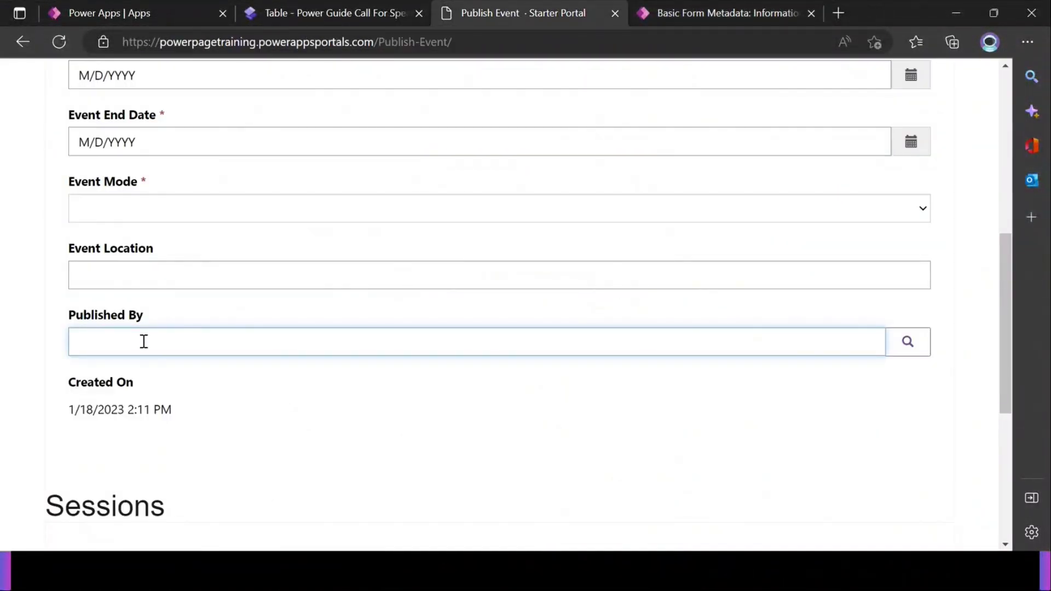
key(F5)
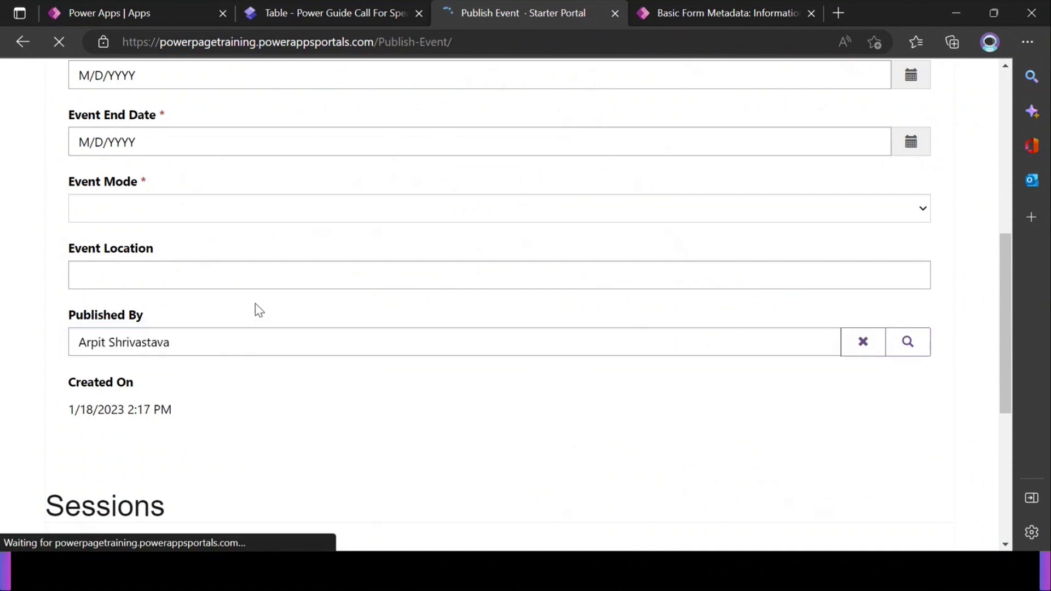
drag(180, 262, 62, 262)
click(168, 308)
scroll(320, 331, up, 10)
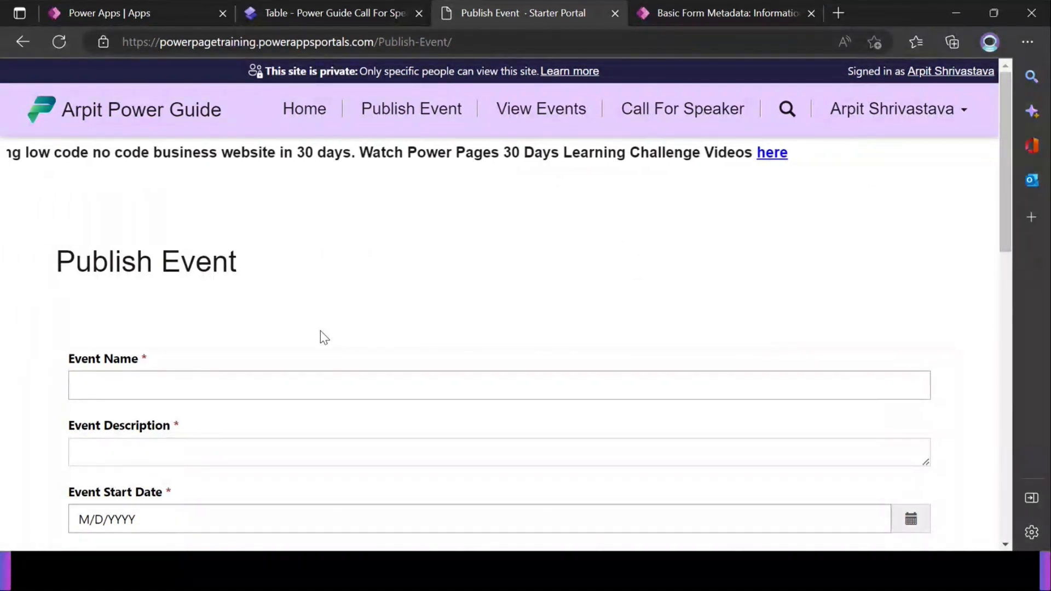
click(282, 11)
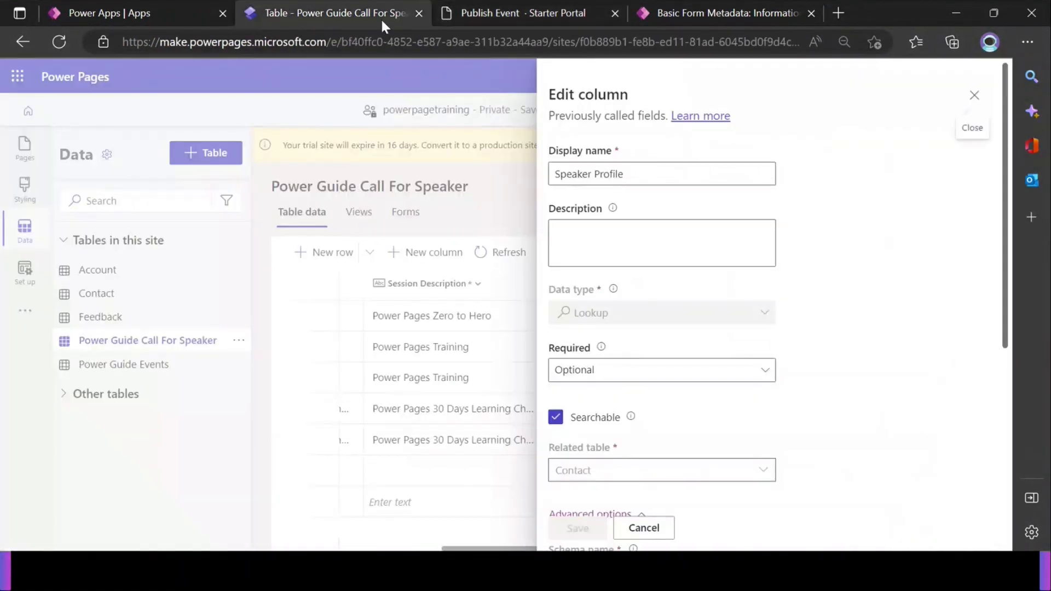
click(476, 12)
scroll(357, 230, down, 10)
scroll(208, 356, up, 2)
scroll(208, 356, up, 10)
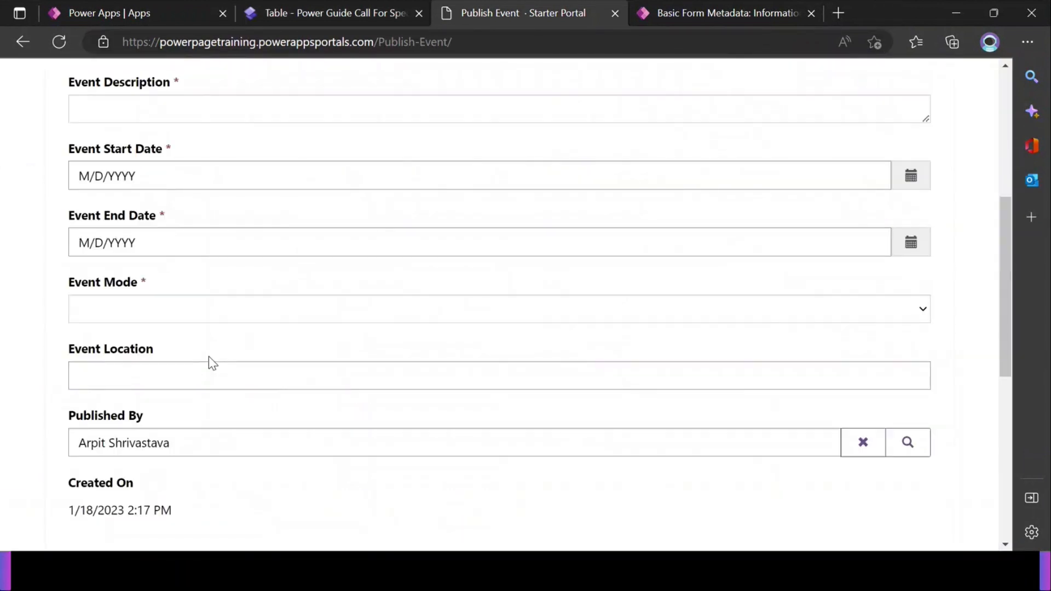
Return to the Power Pages design studio, close the Speaker Profile column without saving and open the Publish Event page for editing.
click(314, 11)
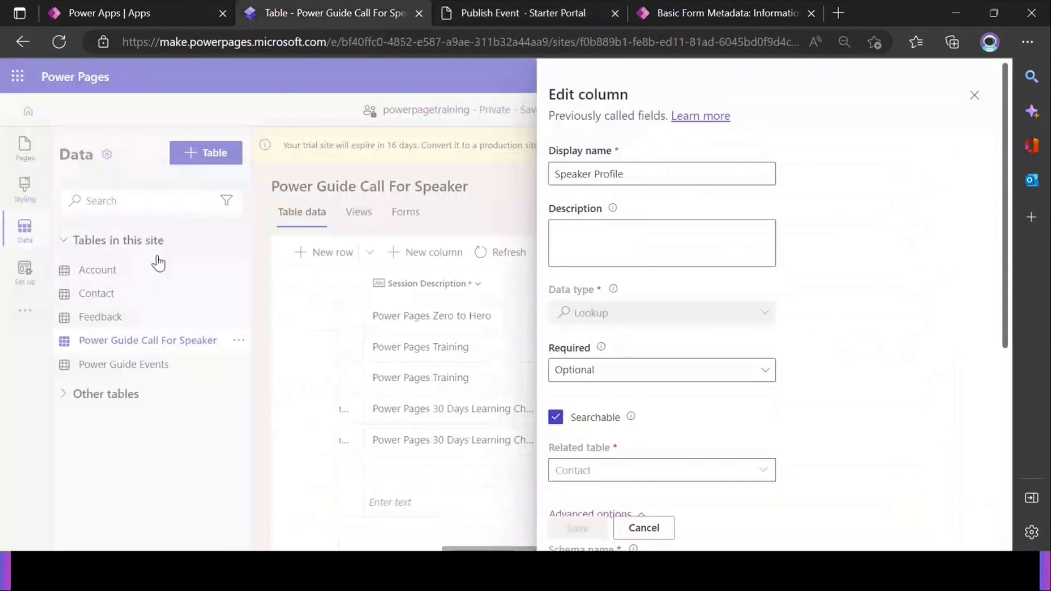
click(975, 96)
click(24, 148)
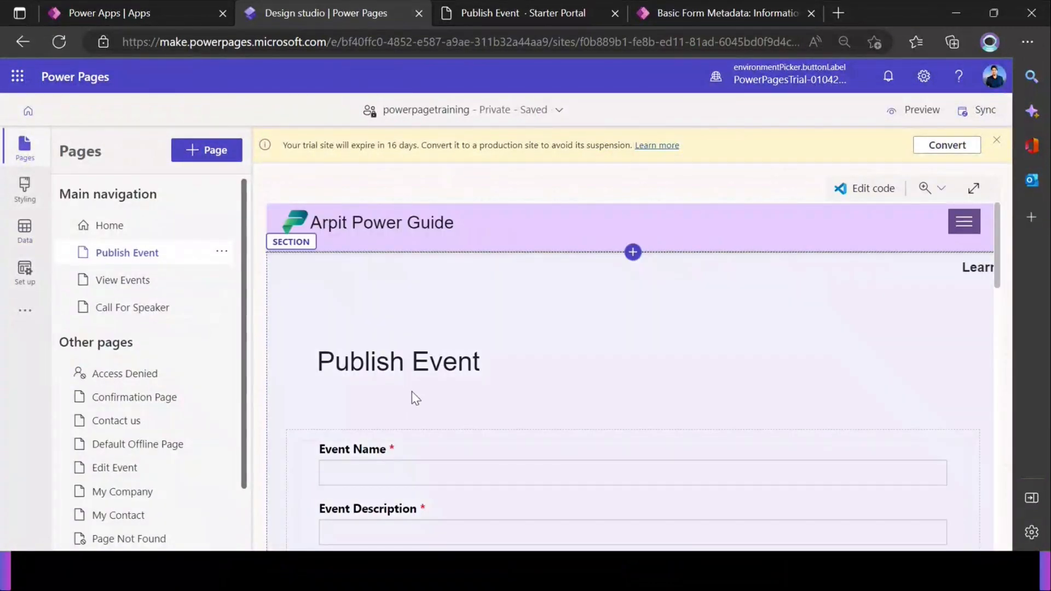
Turn off CAPTCHA for both anonymous and authenticated users on the Publish Event page's form.
click(412, 392)
scroll(484, 383, down, 20)
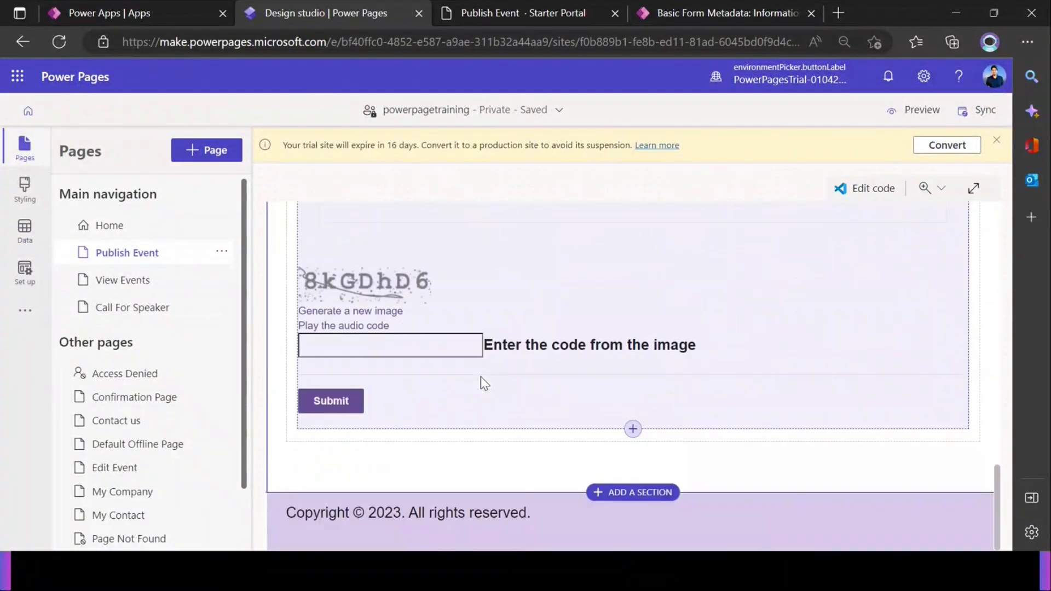
scroll(484, 376, up, 5)
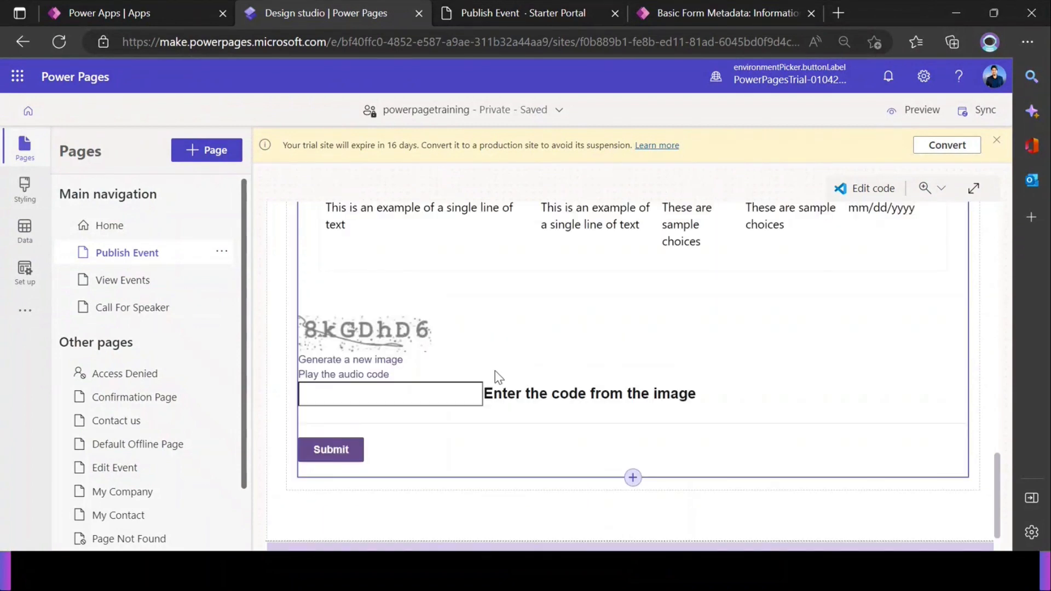
scroll(498, 377, up, 10)
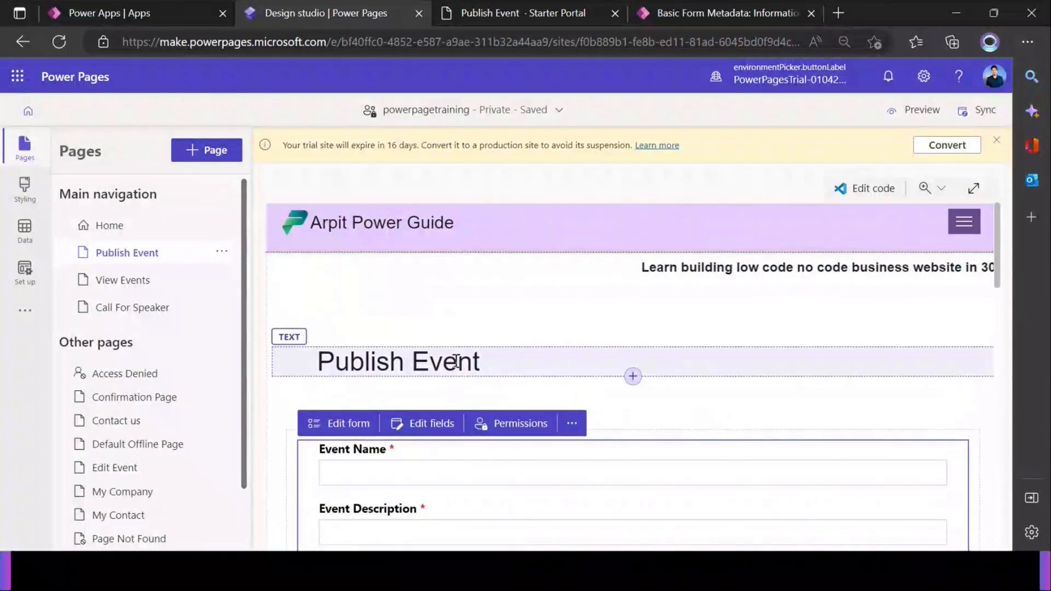
click(355, 428)
click(305, 239)
click(301, 275)
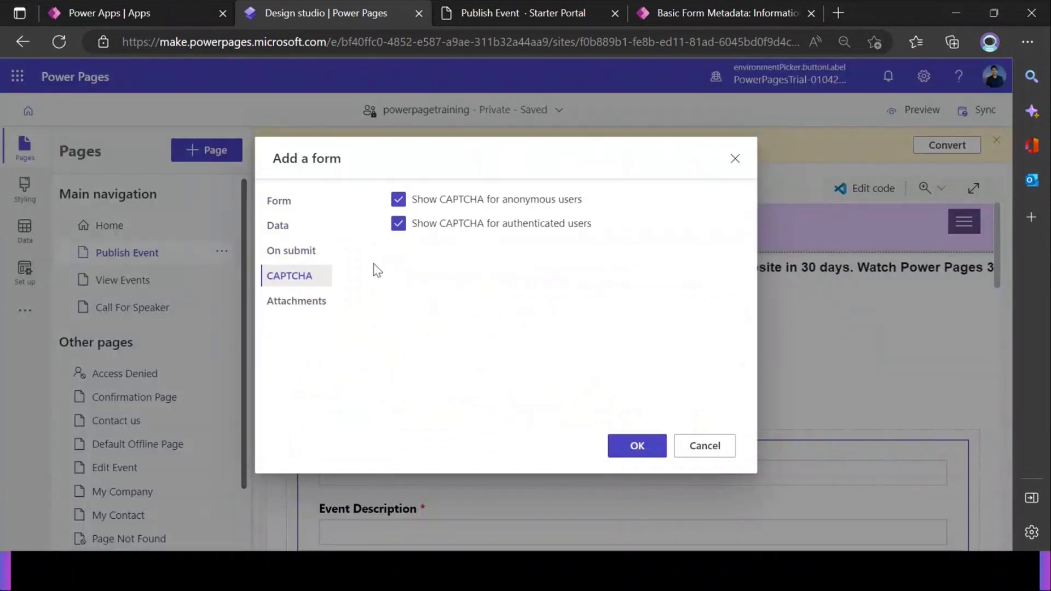
click(398, 223)
click(398, 199)
click(637, 450)
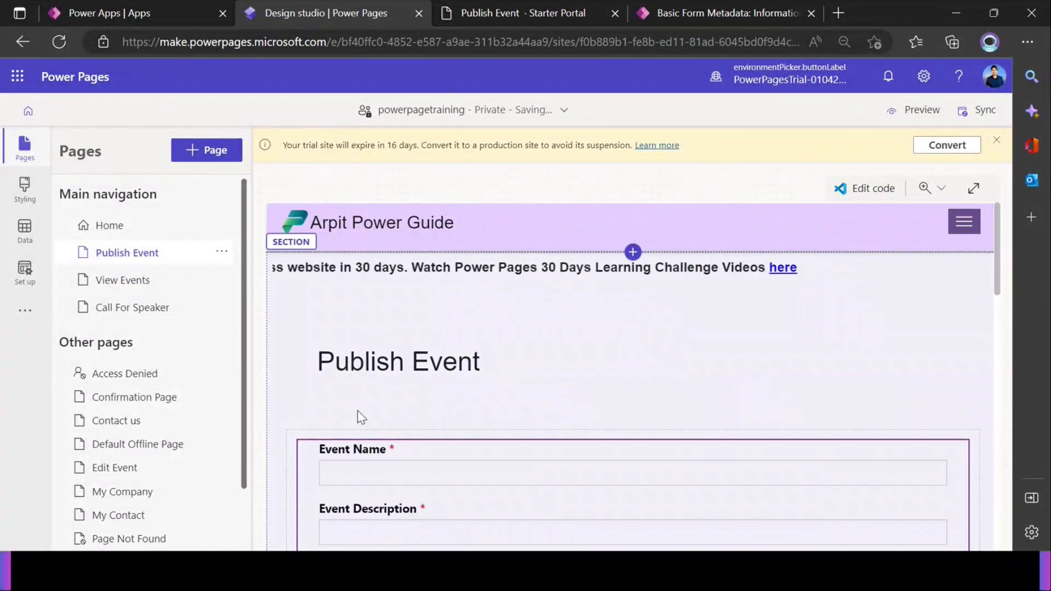
scroll(422, 397, down, 15)
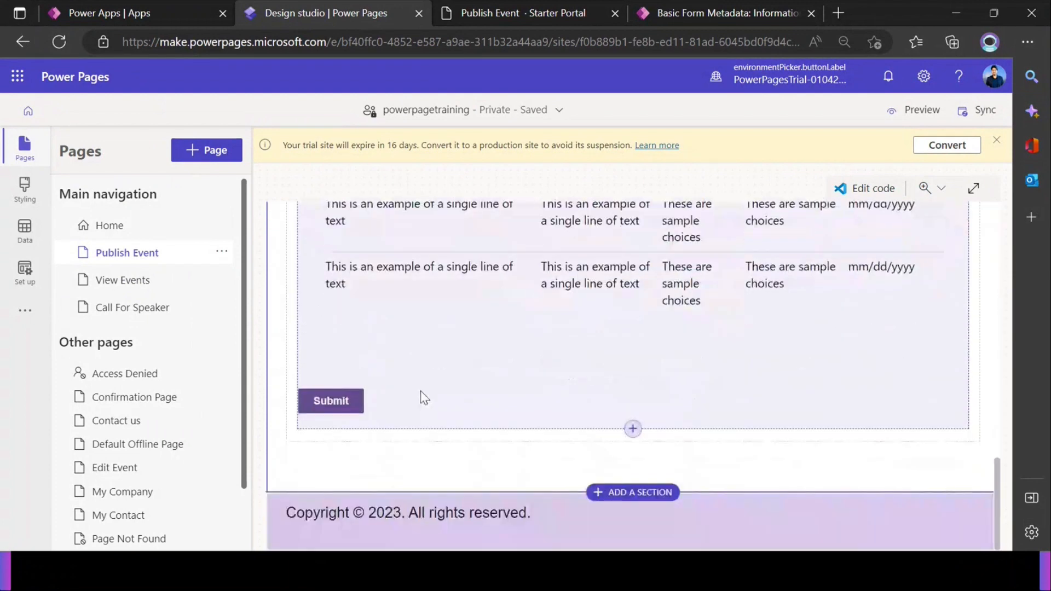
Reopen the Publish Event form's settings, examine which table forms can be selected and close the settings.
scroll(420, 394, up, 15)
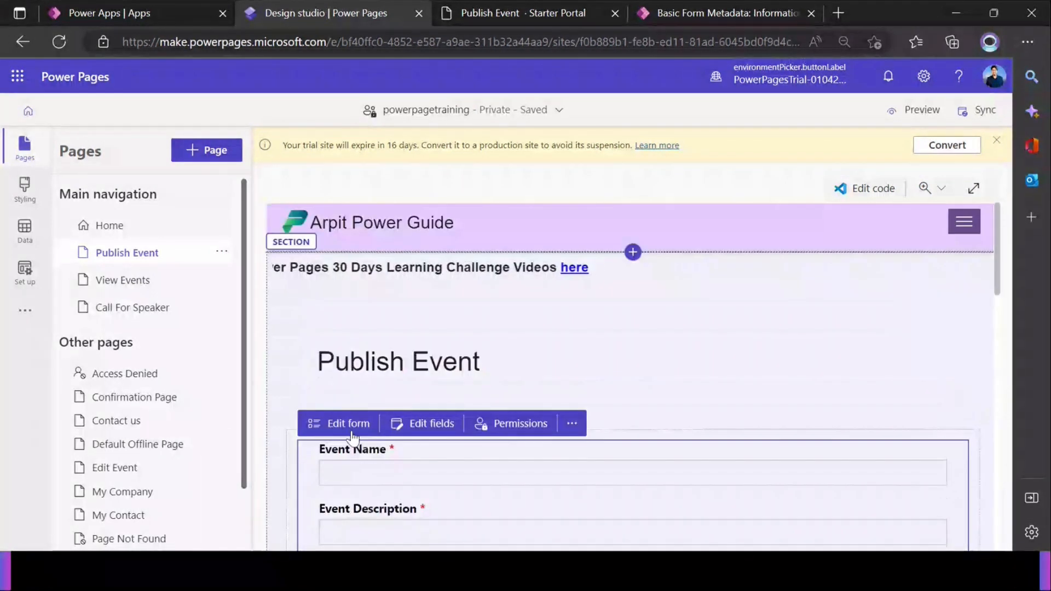
click(350, 423)
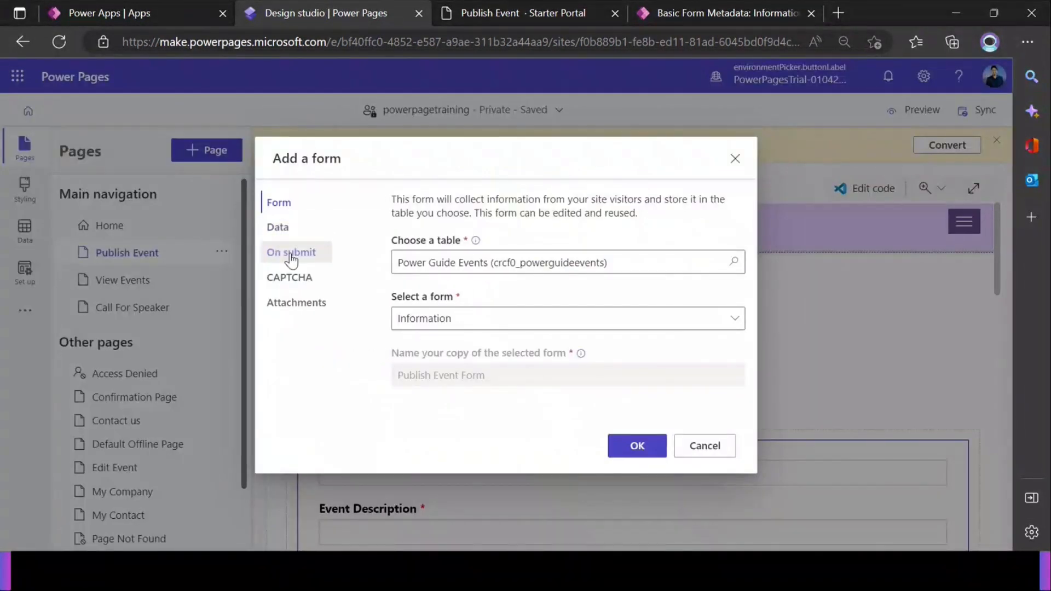
click(451, 326)
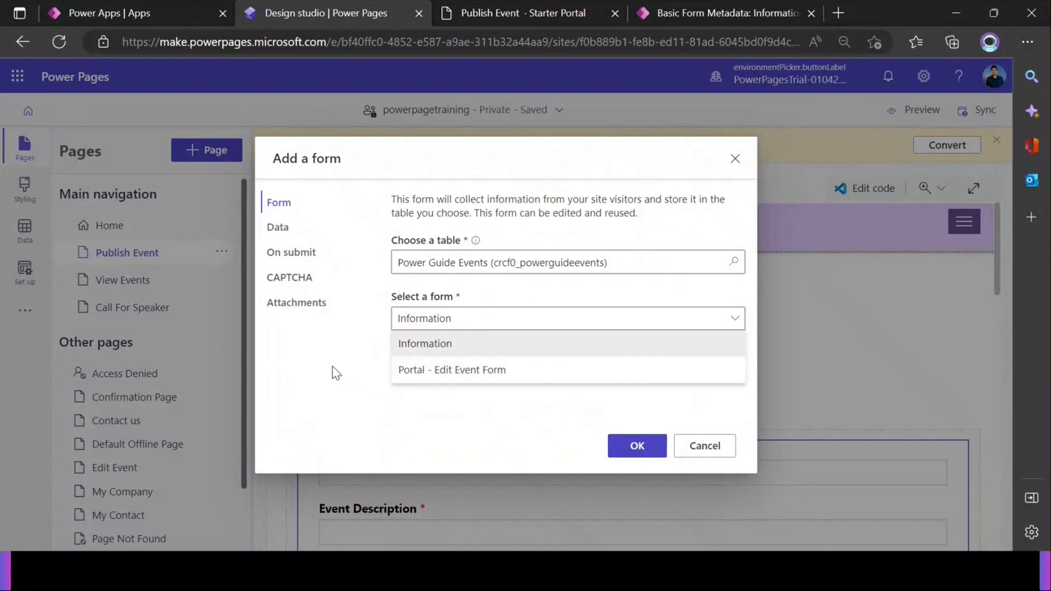
click(638, 454)
click(638, 446)
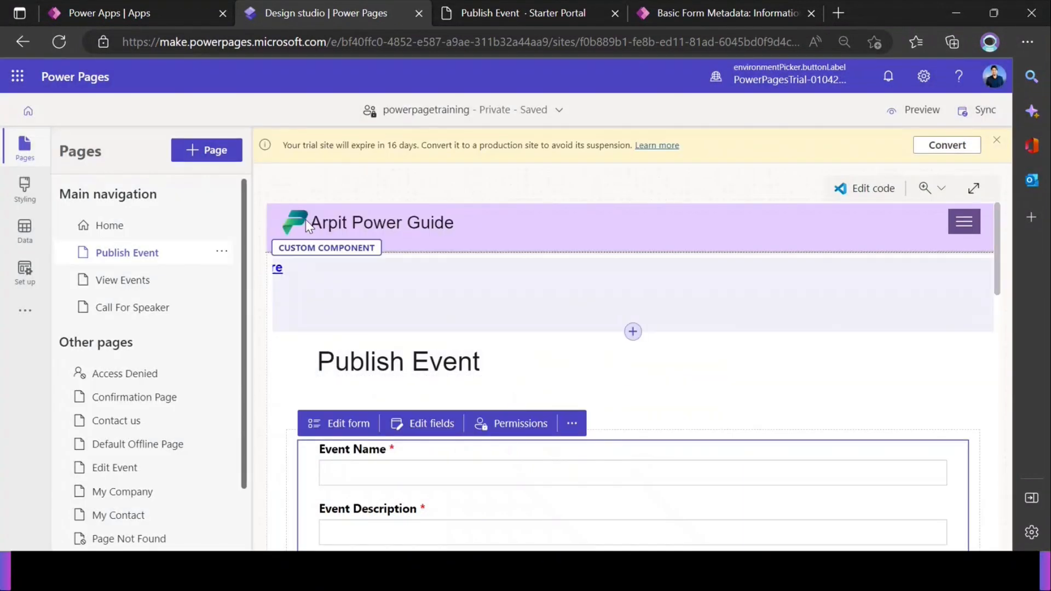
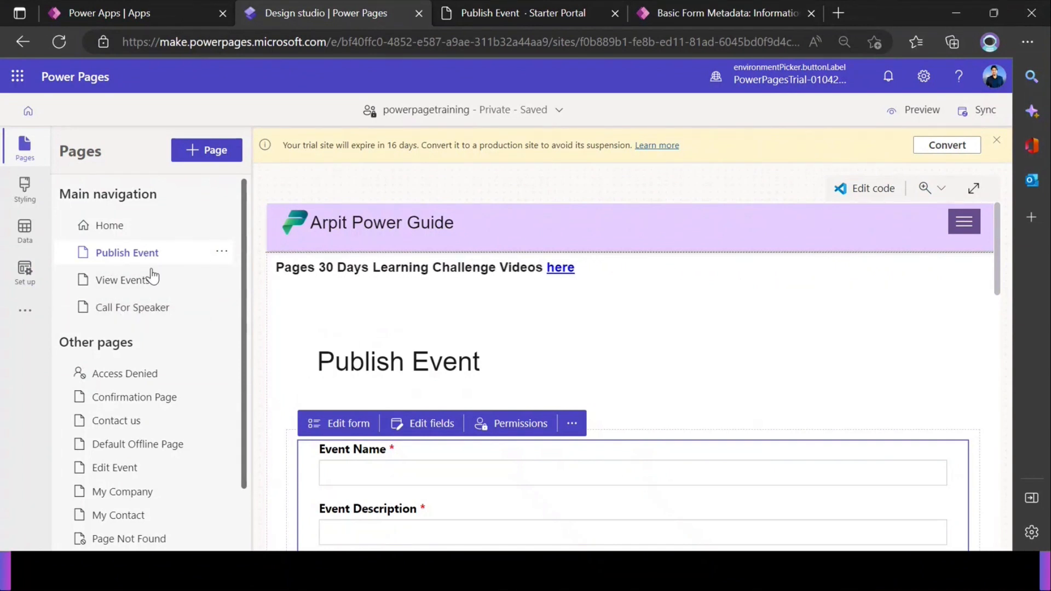
Open the Portal - Edit Event Form of the Power Guide Events table, zoom to 64 % and show its Session Registrations tab.
click(25, 231)
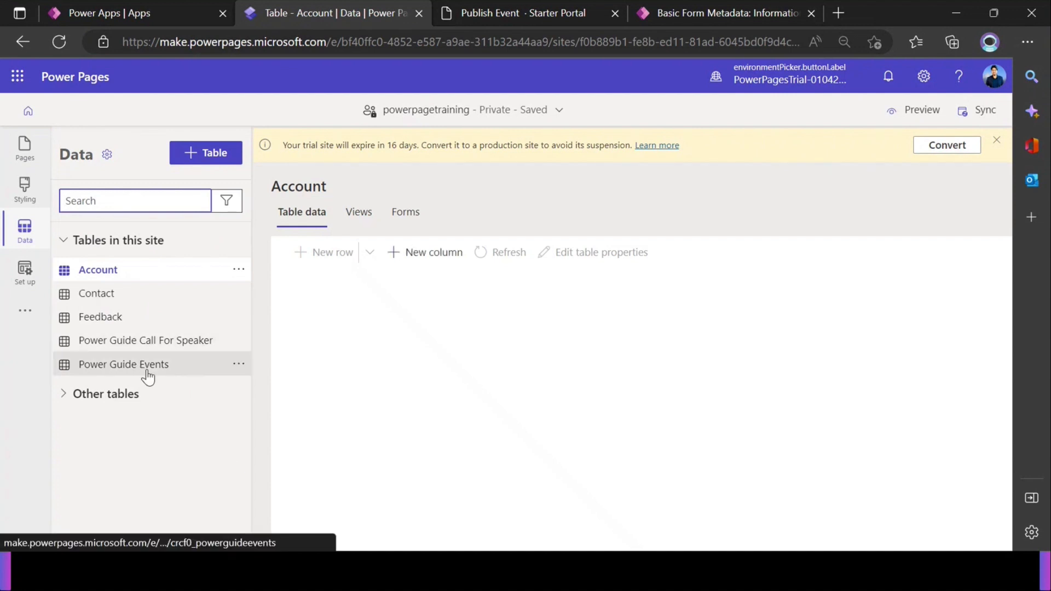
click(147, 373)
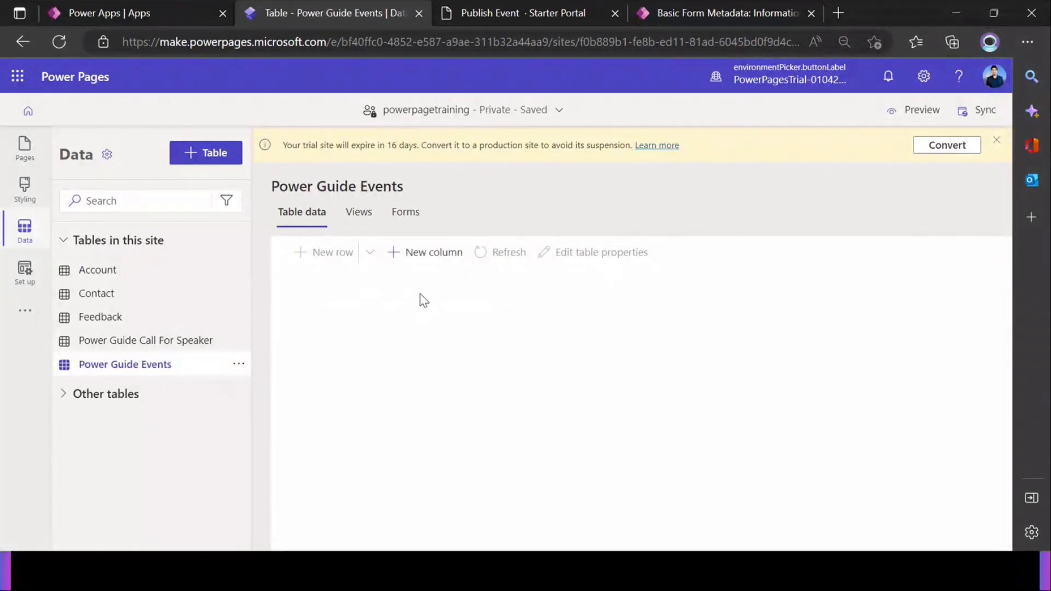
click(408, 214)
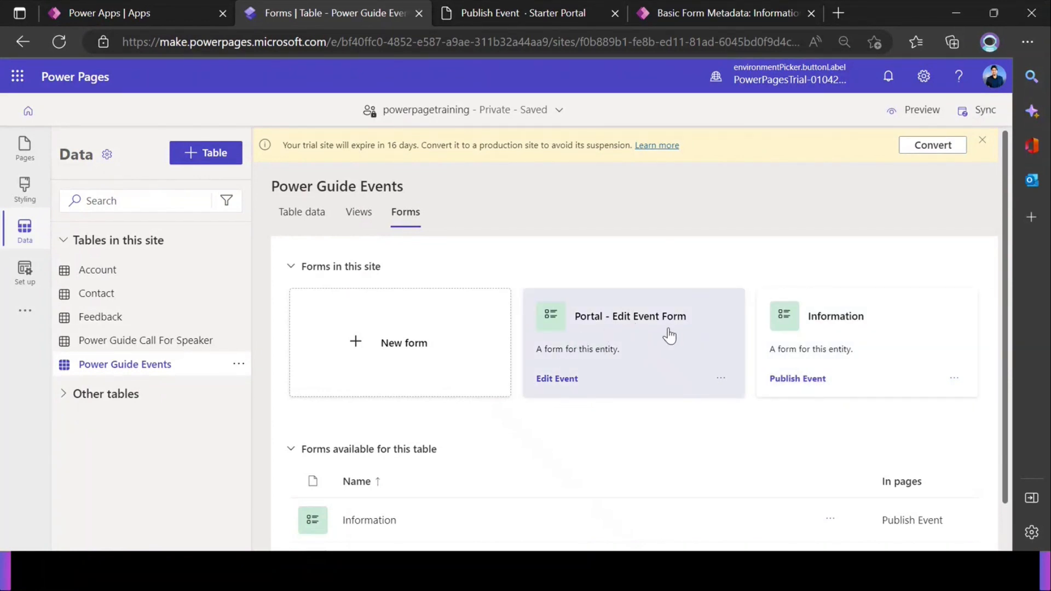
click(636, 346)
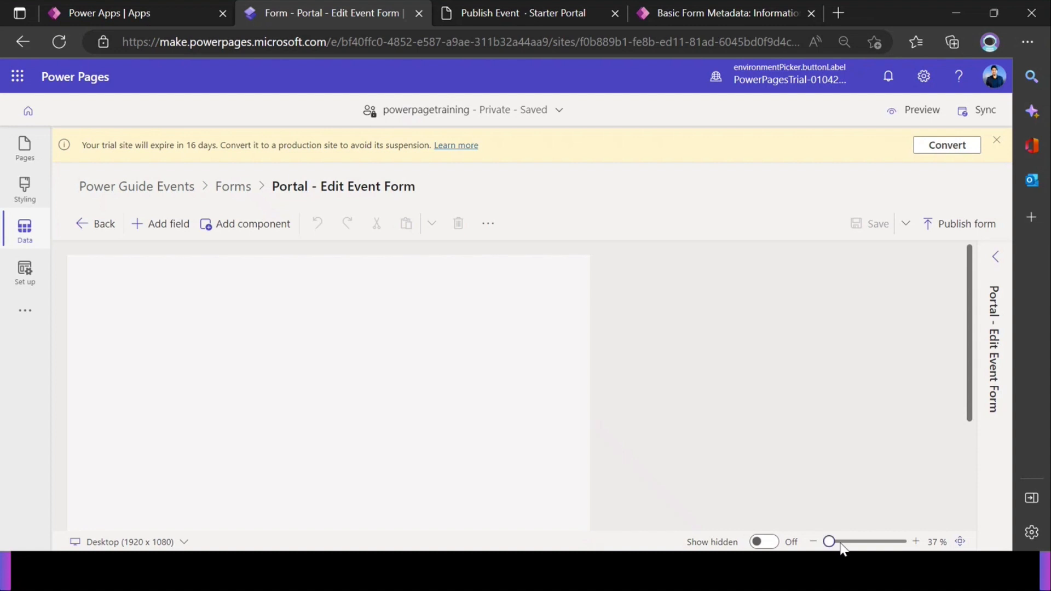
drag(840, 543, 836, 541)
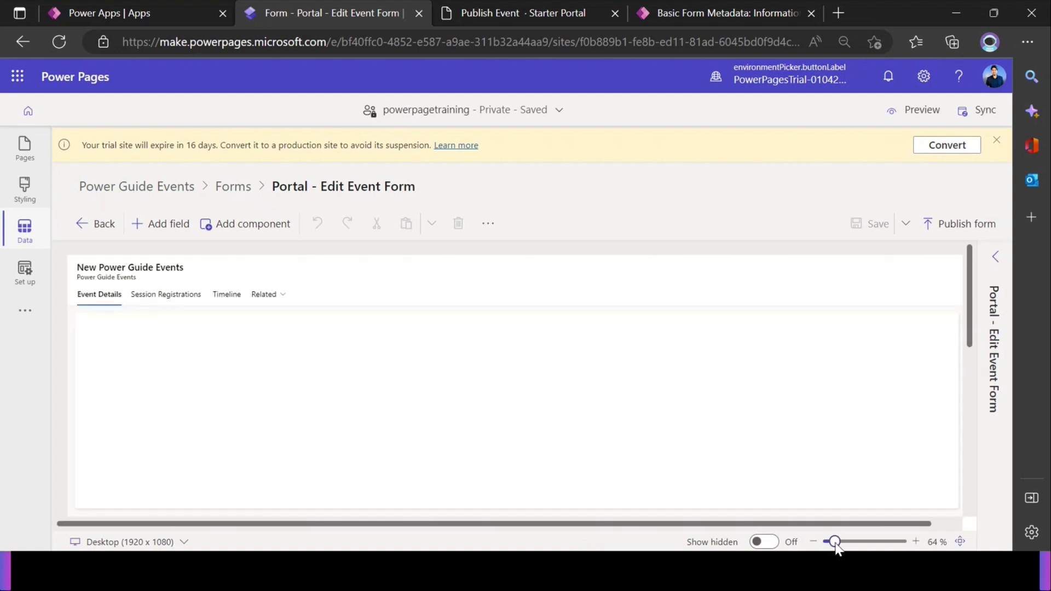
click(167, 296)
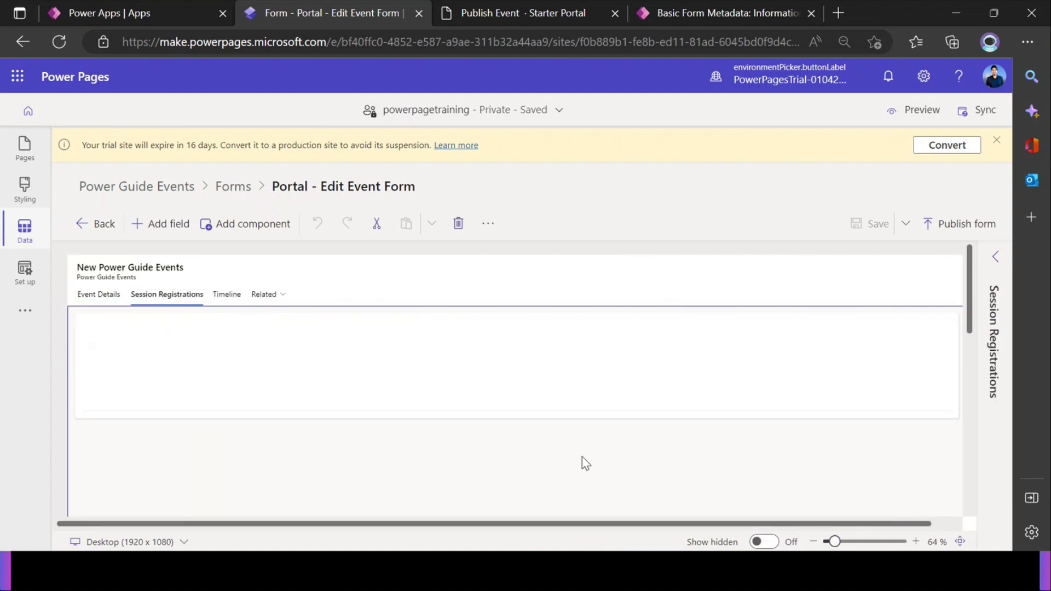
scroll(834, 545, up, 5)
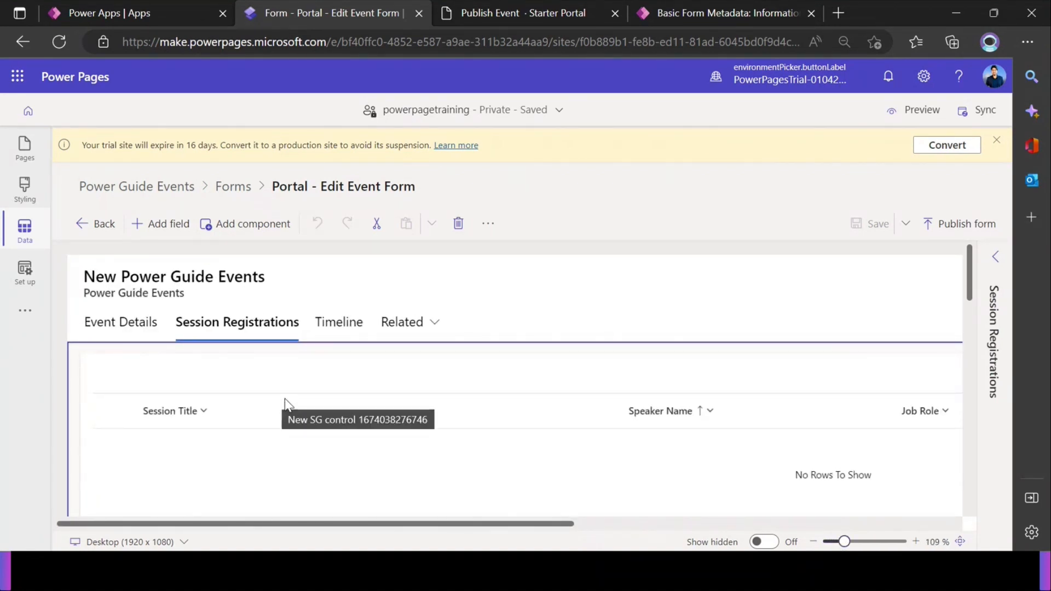
click(247, 230)
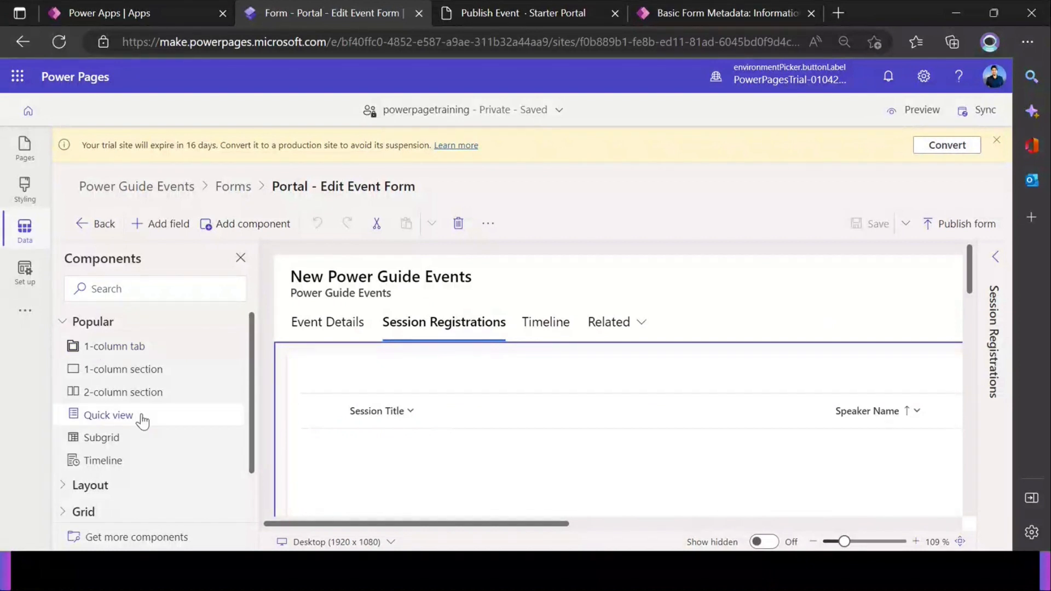
scroll(141, 422, down, 1)
click(86, 458)
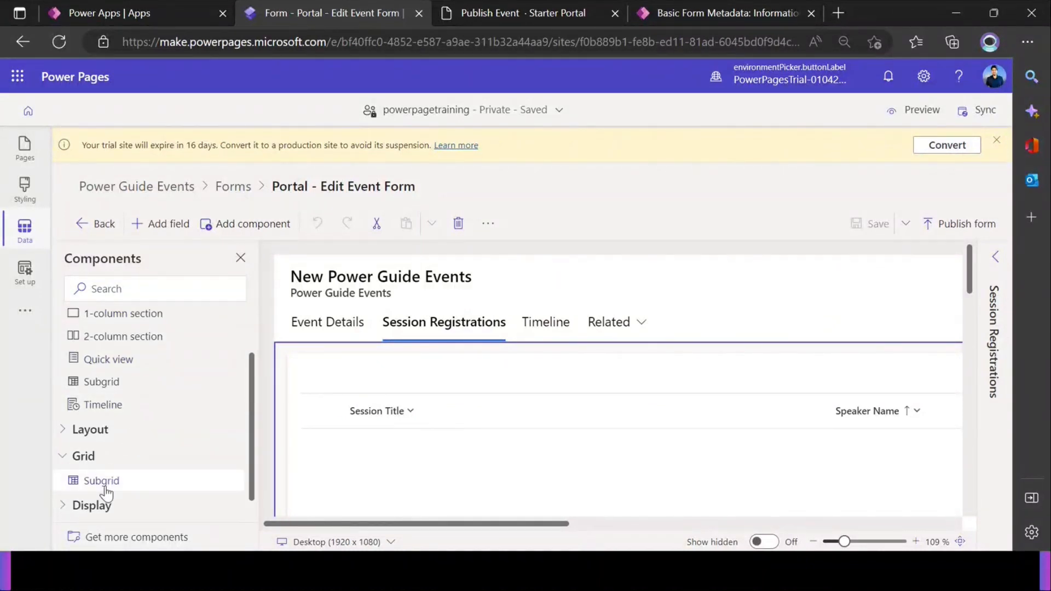
click(116, 485)
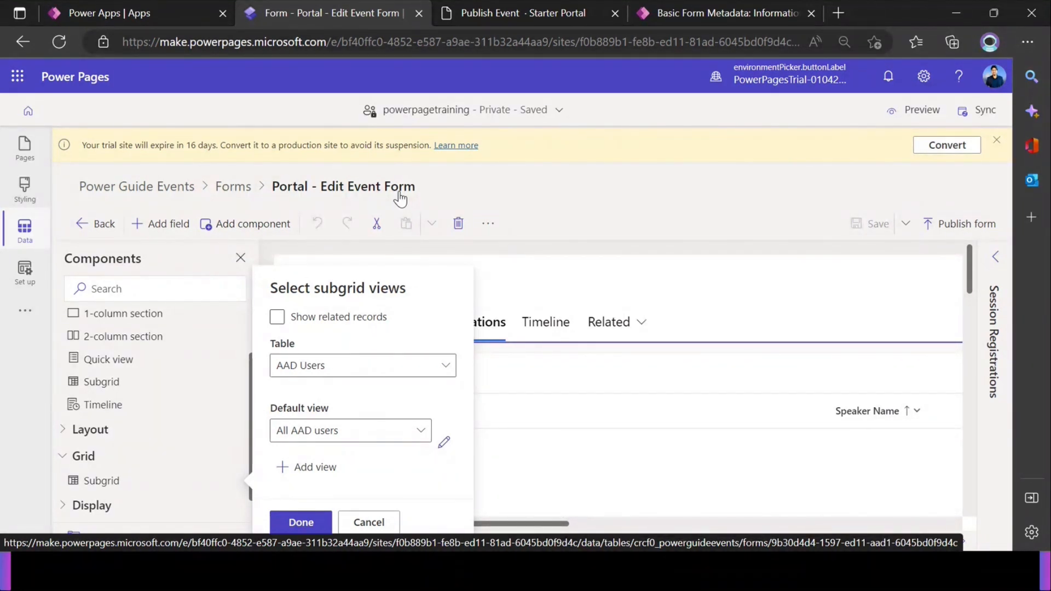
click(278, 322)
click(359, 327)
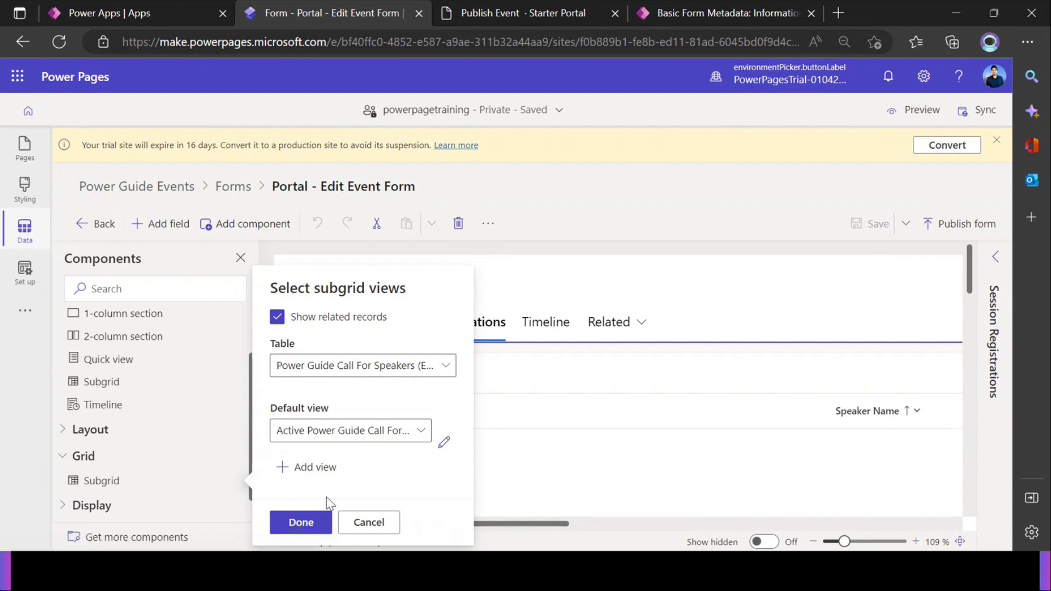
click(313, 439)
click(335, 441)
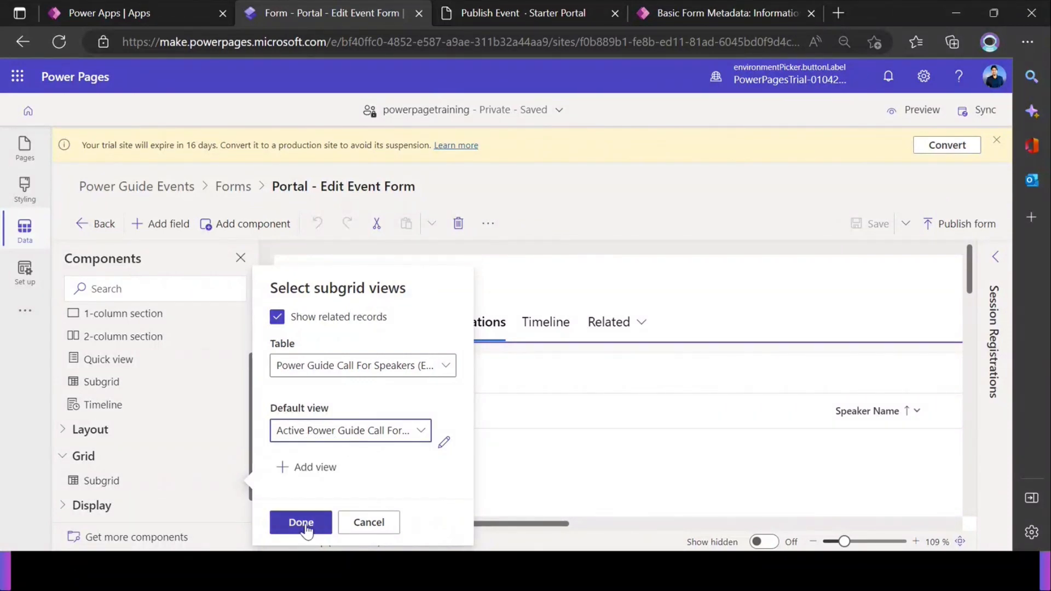
click(369, 526)
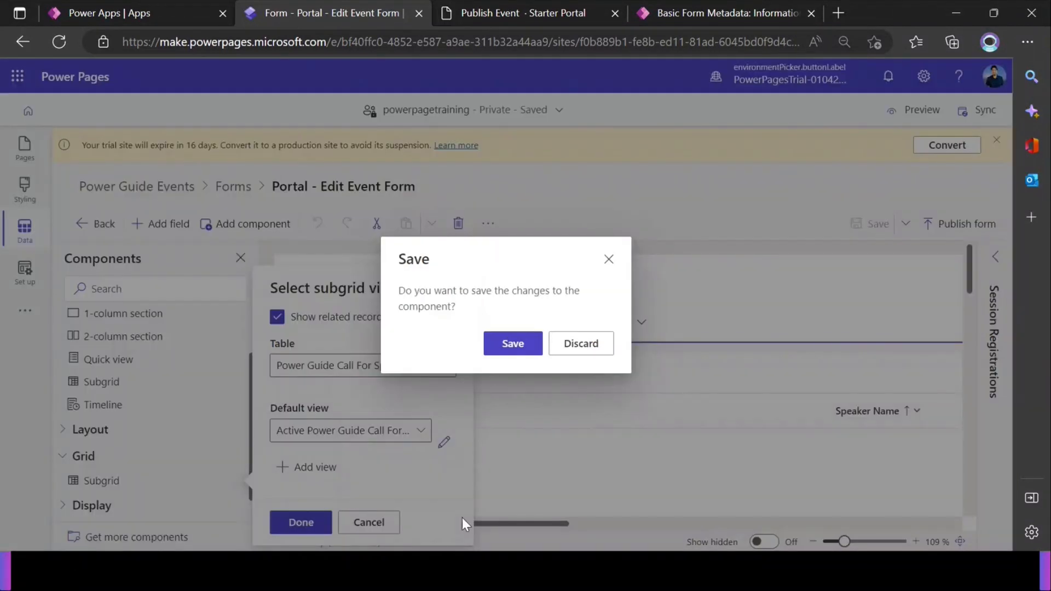
click(580, 345)
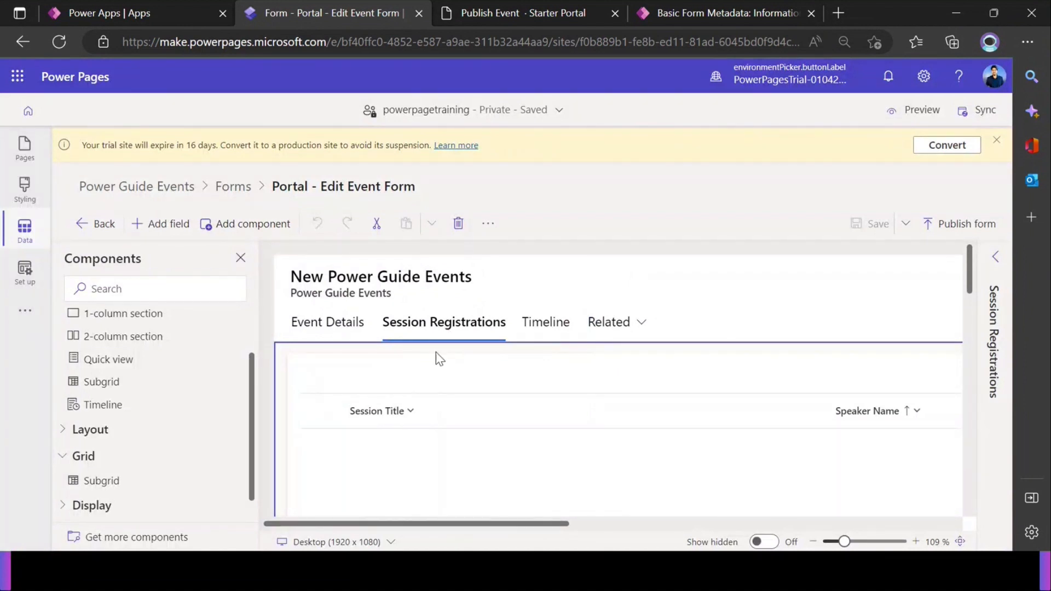
Examine the form's Timeline tab and the display properties of its timeline component.
click(547, 325)
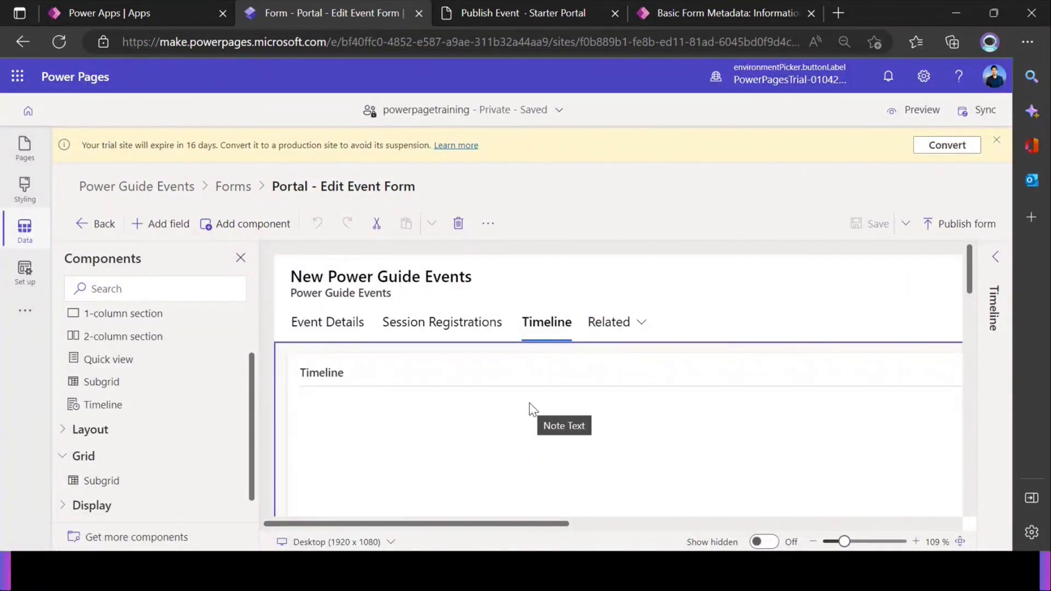
scroll(530, 406, down, 3)
scroll(526, 403, up, 1)
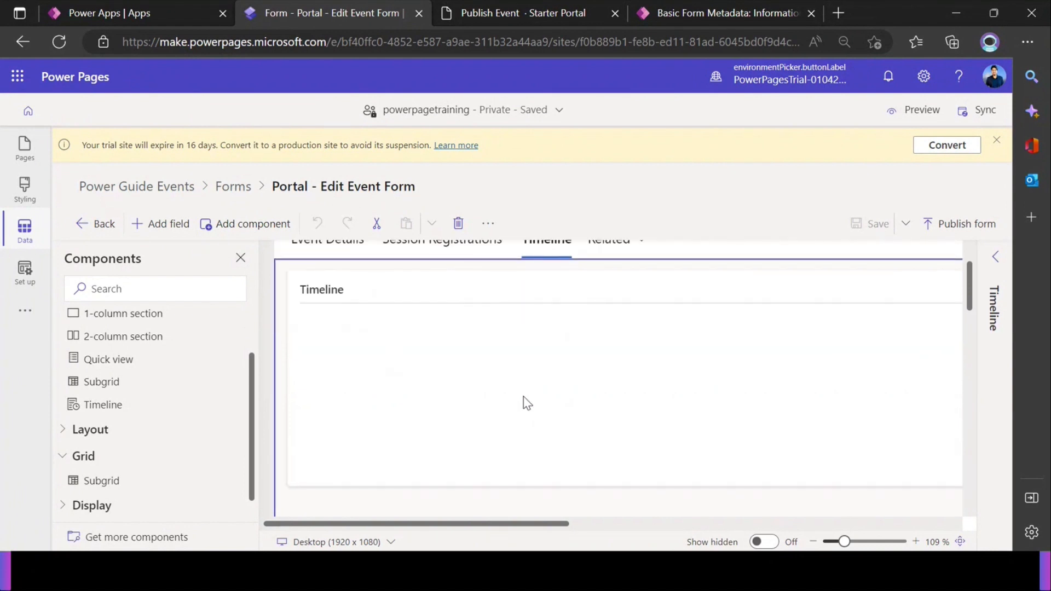
scroll(429, 392, up, 1)
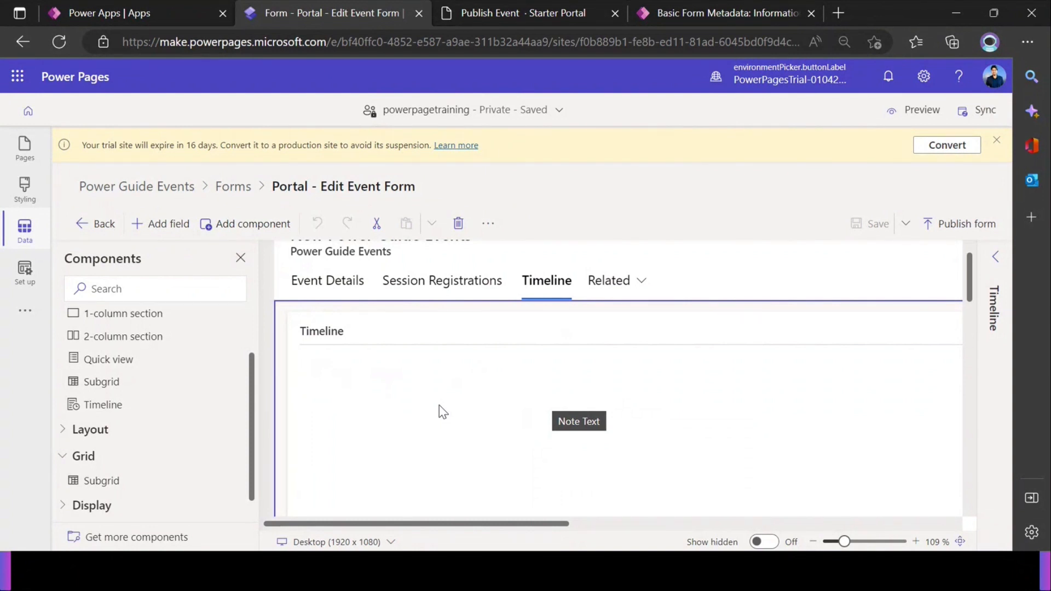
click(379, 376)
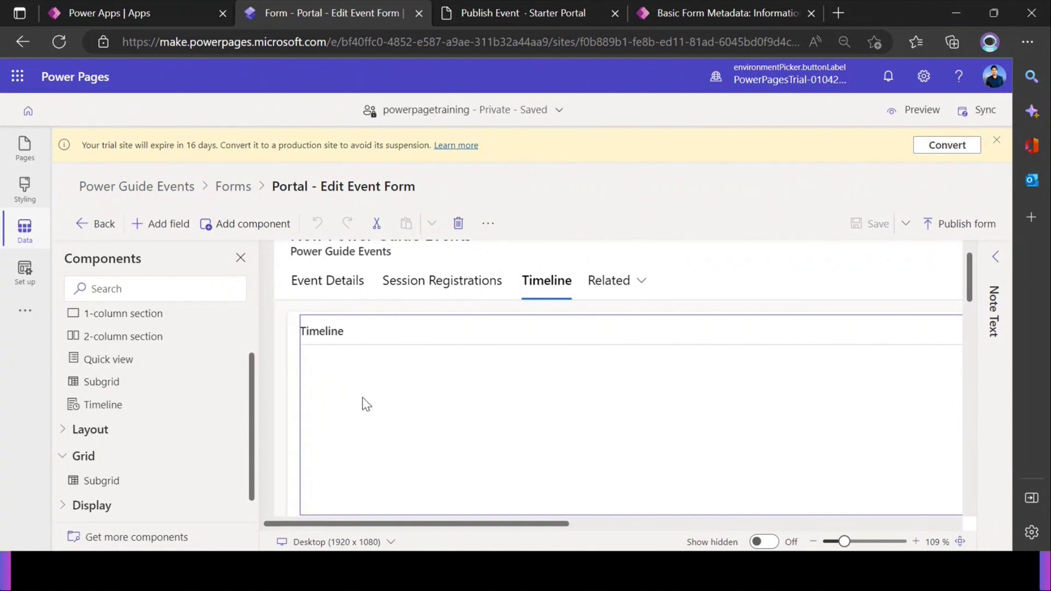
click(994, 262)
scroll(413, 386, down, 2)
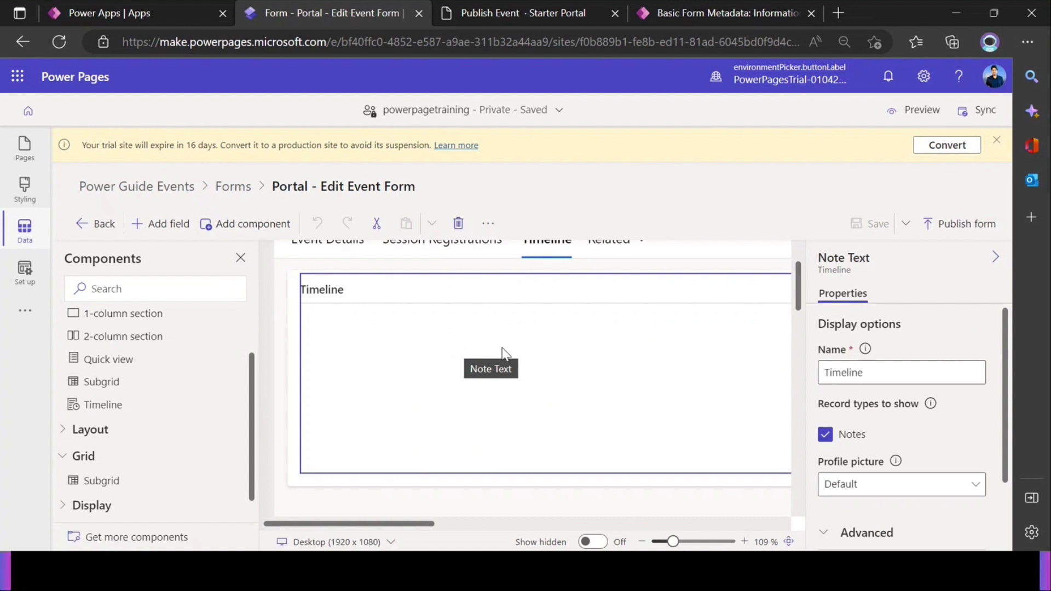
scroll(350, 387, up, 2)
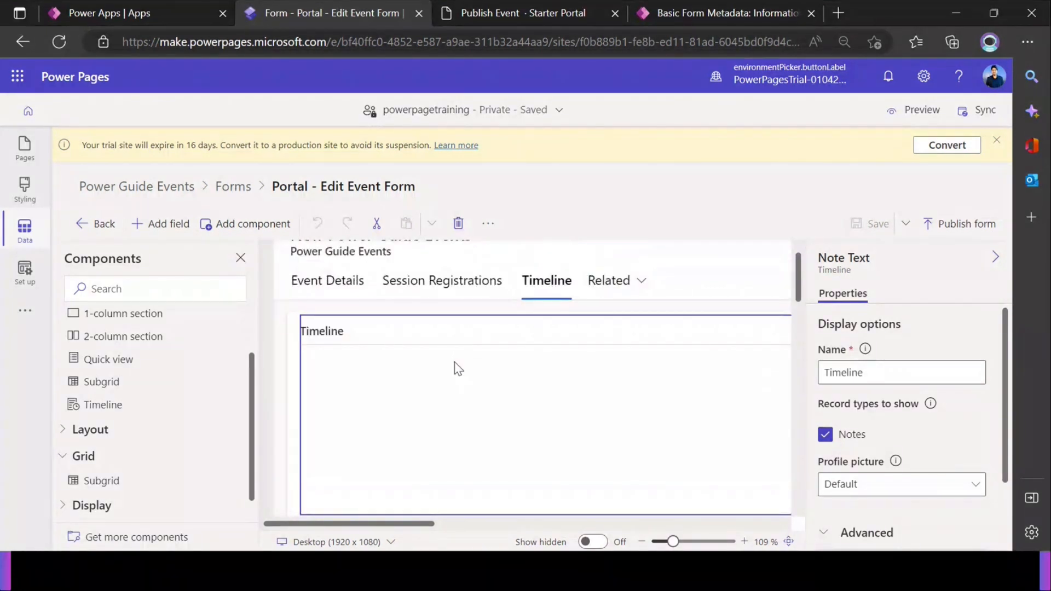
scroll(838, 408, down, 1)
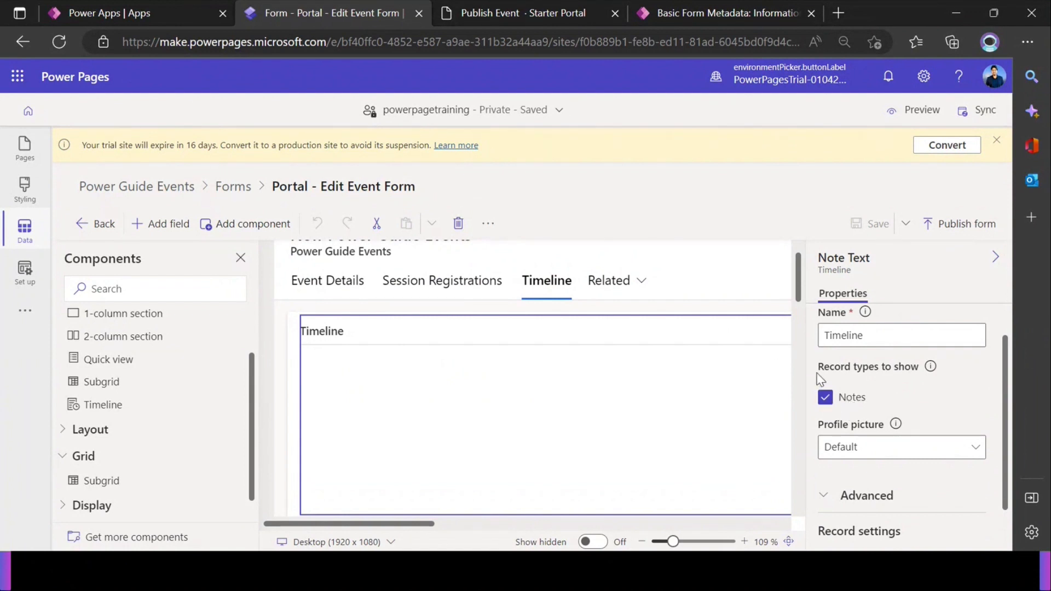
scroll(817, 373, up, 1)
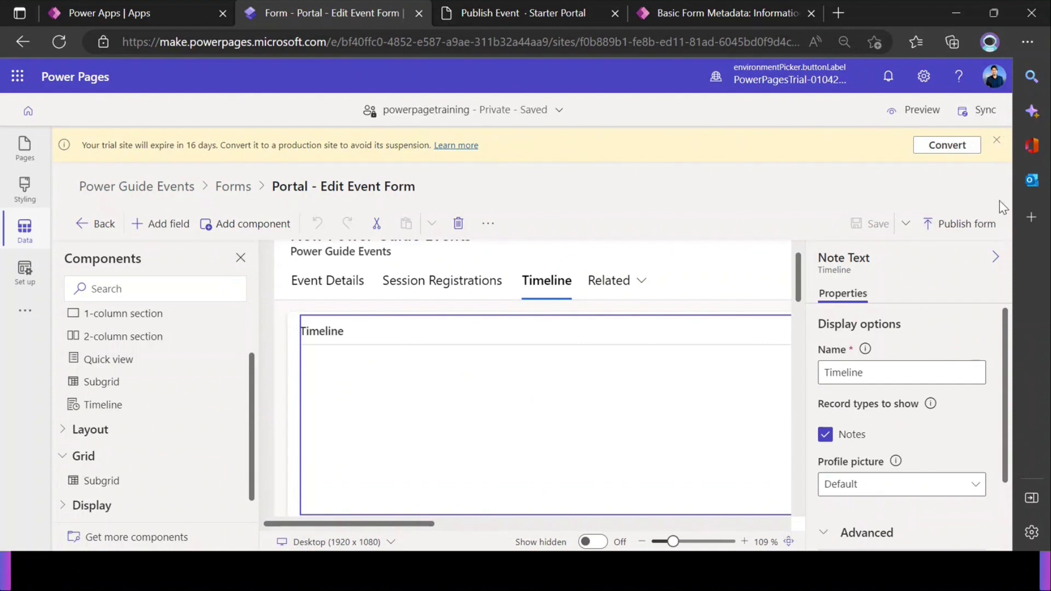
click(995, 257)
Compare the contents of the Session Registrations and Timeline tabs of the Portal - Edit Event Form.
click(416, 282)
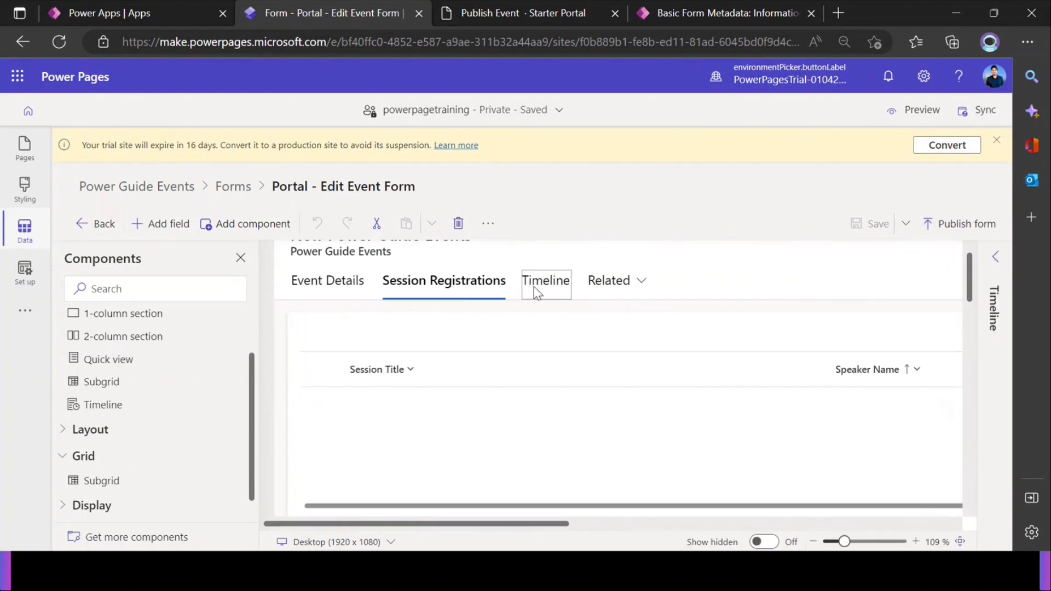
click(534, 287)
click(445, 287)
click(546, 282)
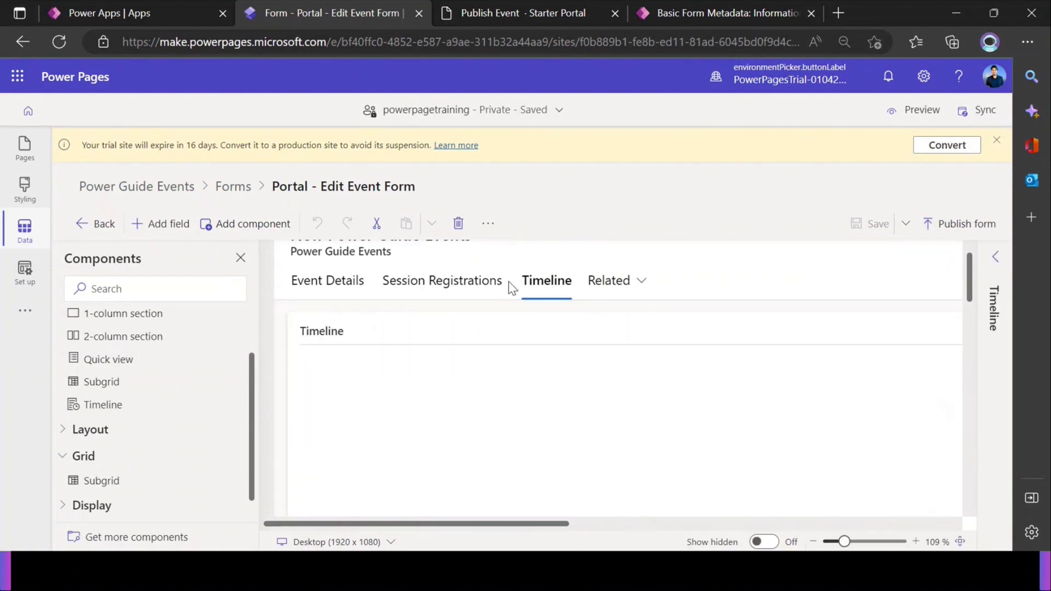
click(422, 282)
click(539, 284)
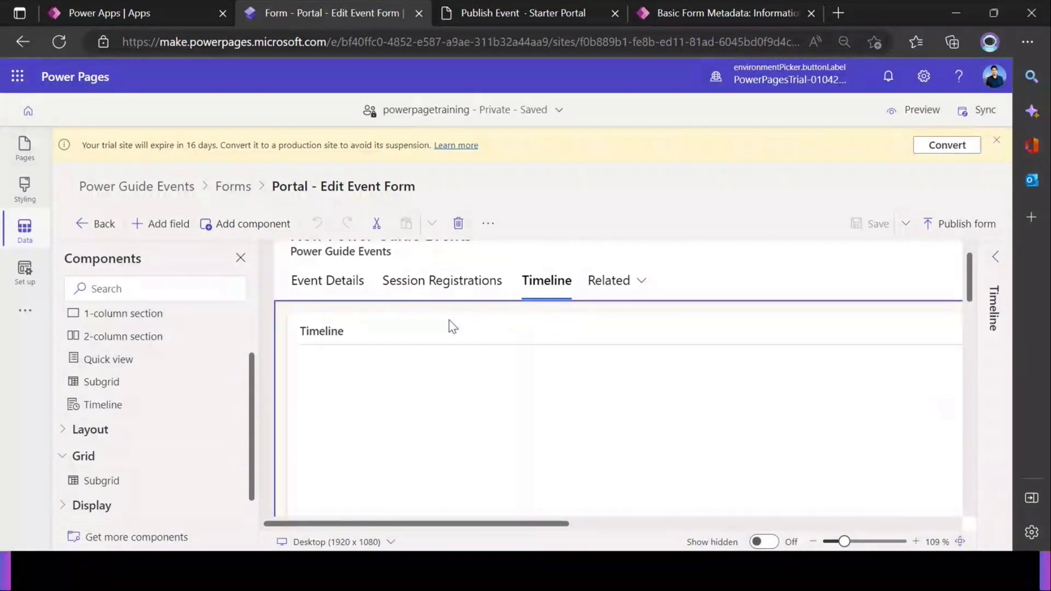
click(438, 283)
click(526, 287)
click(435, 290)
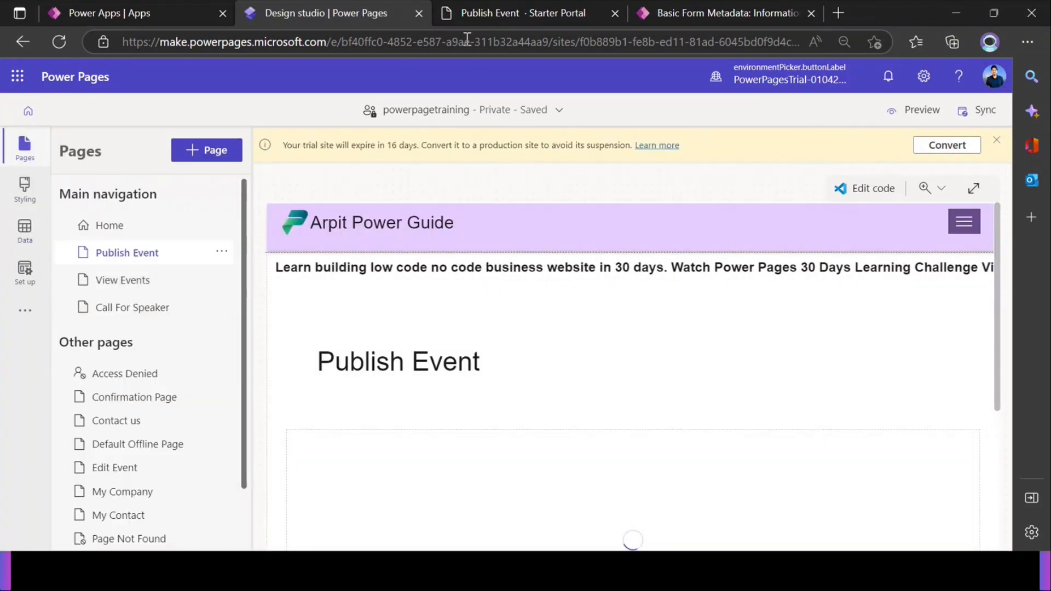
On the portal site, open the Power Apps Training event from View Events and inspect the page address.
click(504, 7)
click(577, 111)
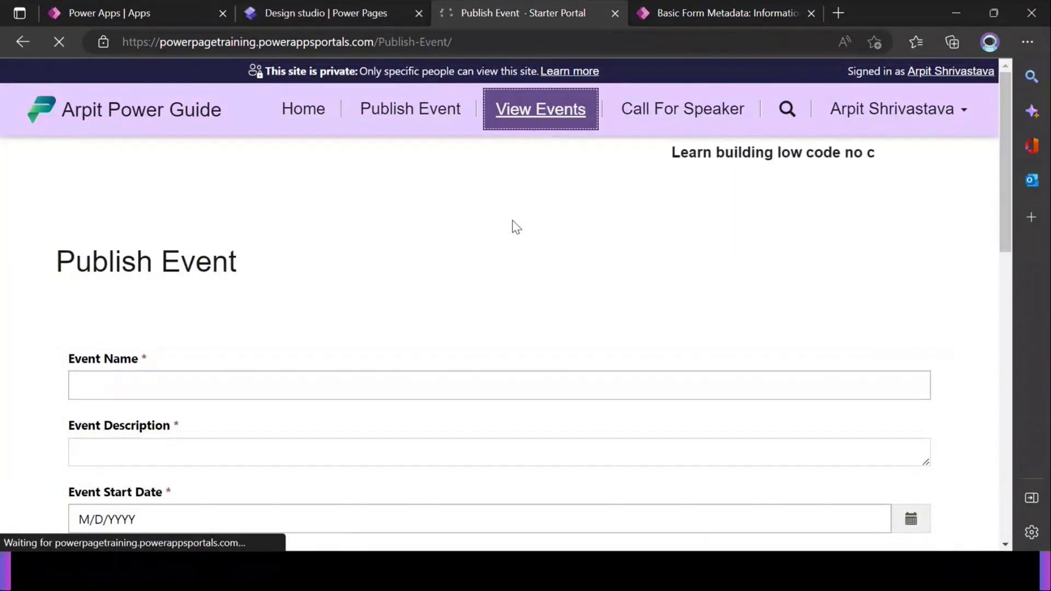
scroll(311, 254, down, 3)
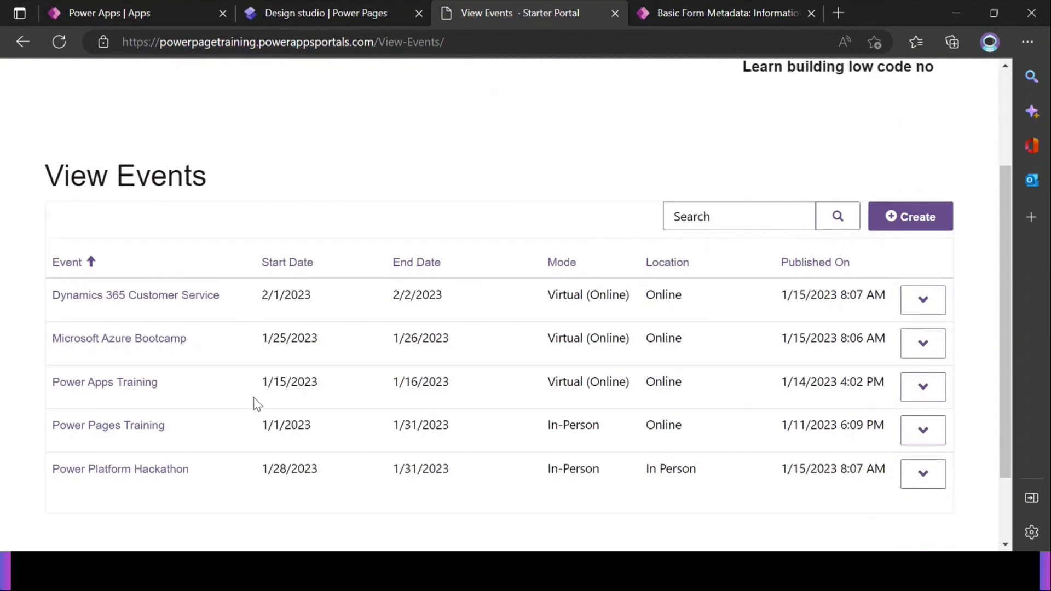
scroll(269, 334, down, 2)
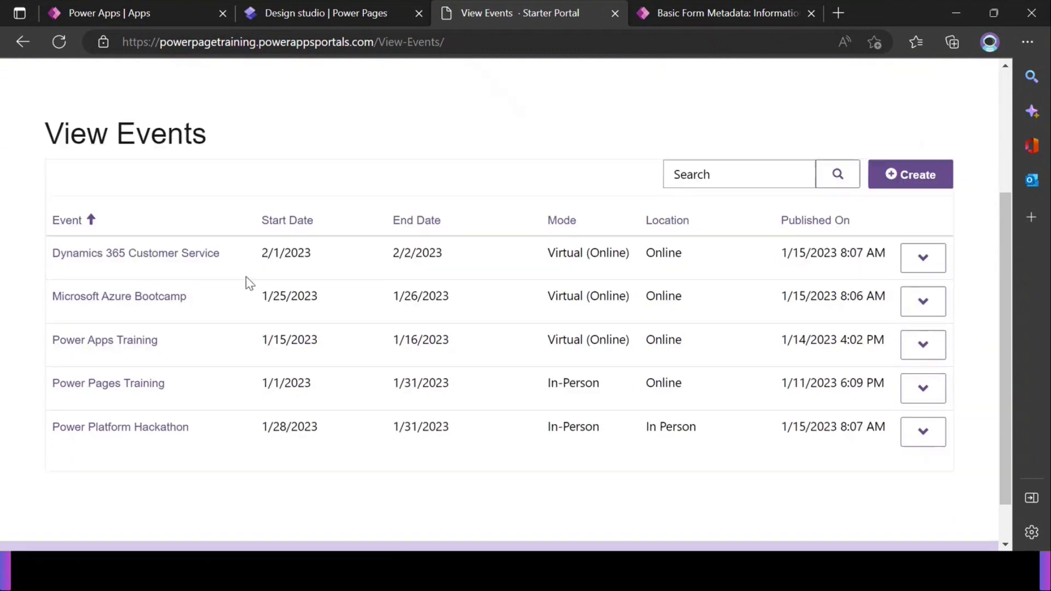
scroll(273, 326, up, 2)
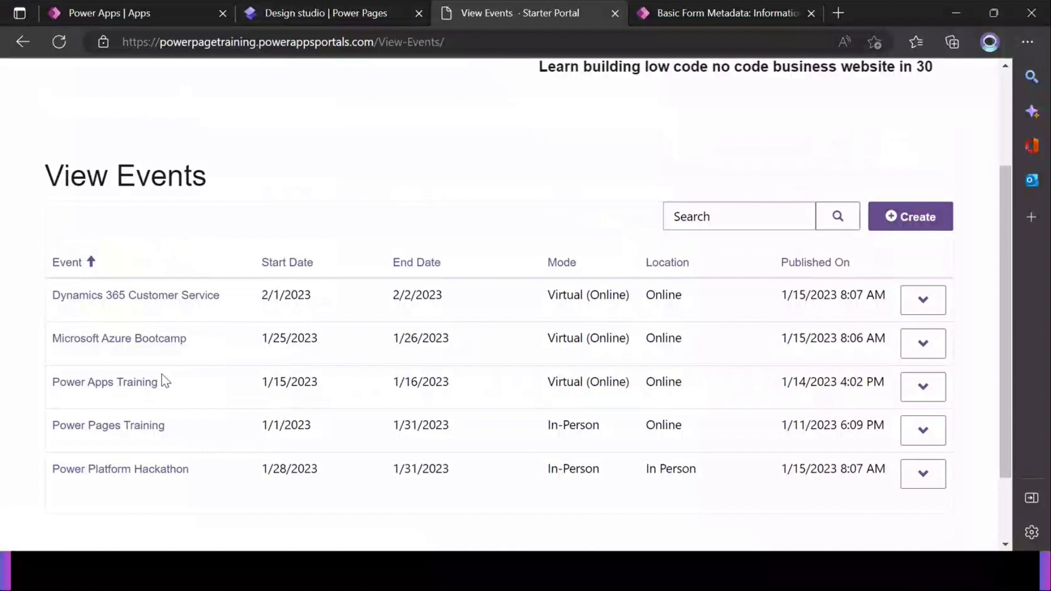
click(116, 387)
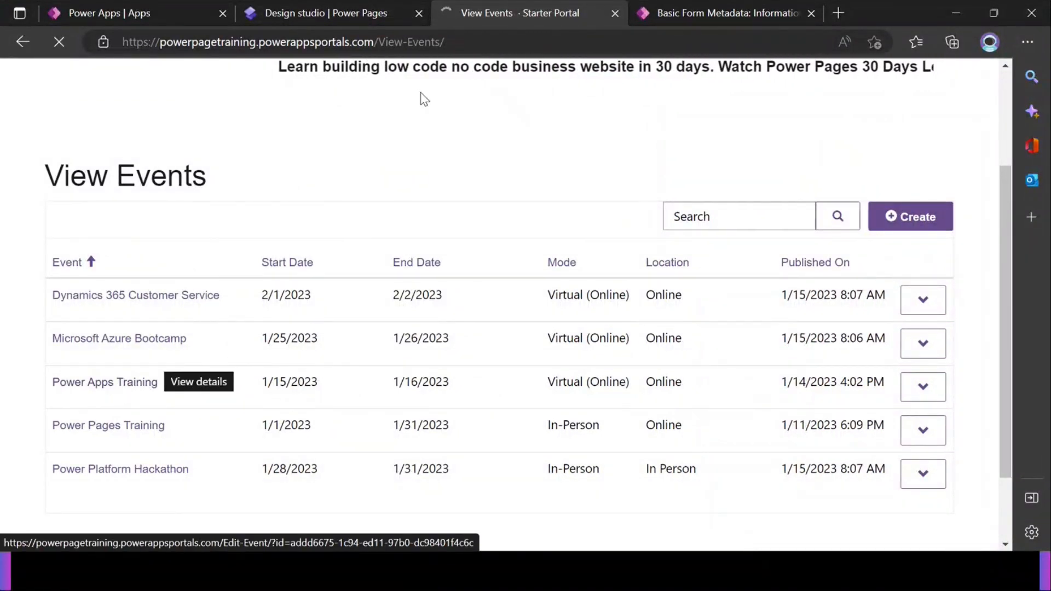
drag(670, 42, 281, 41)
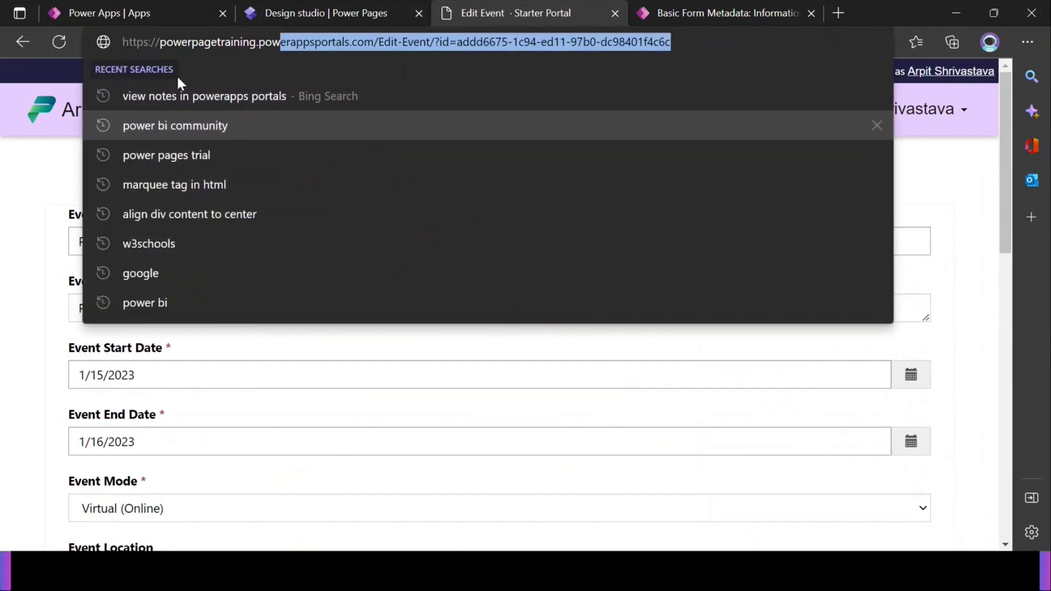
click(26, 232)
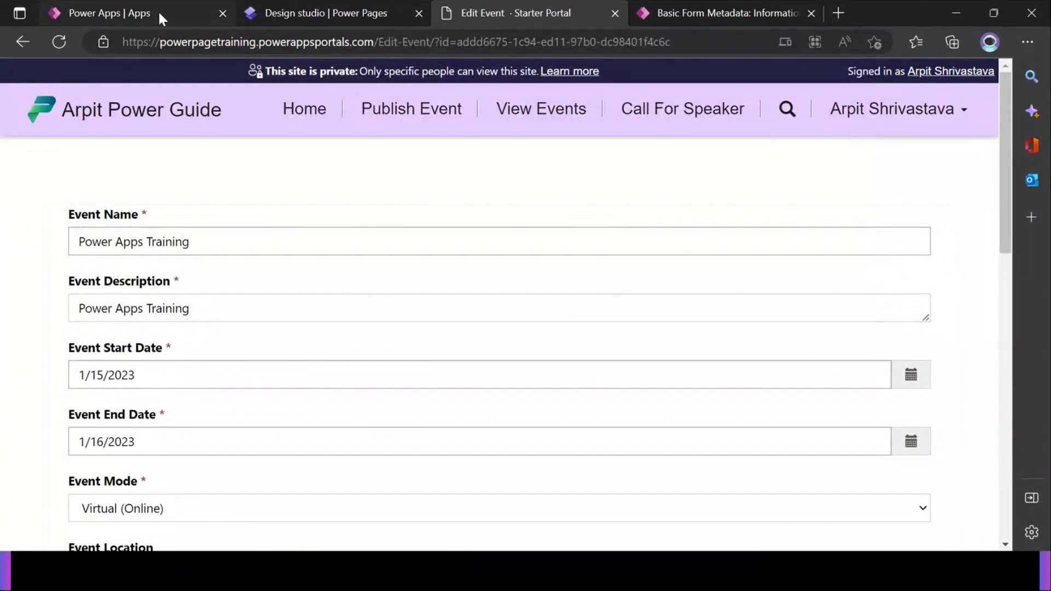
Switch back to the design studio and open the Edit Event page.
click(312, 16)
scroll(137, 438, down, 1)
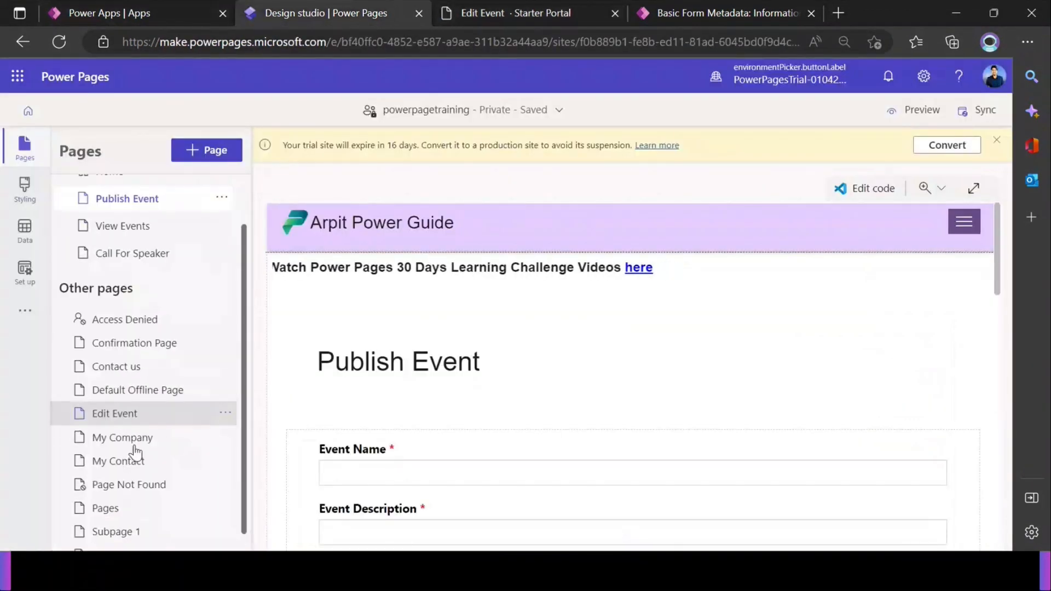
click(123, 414)
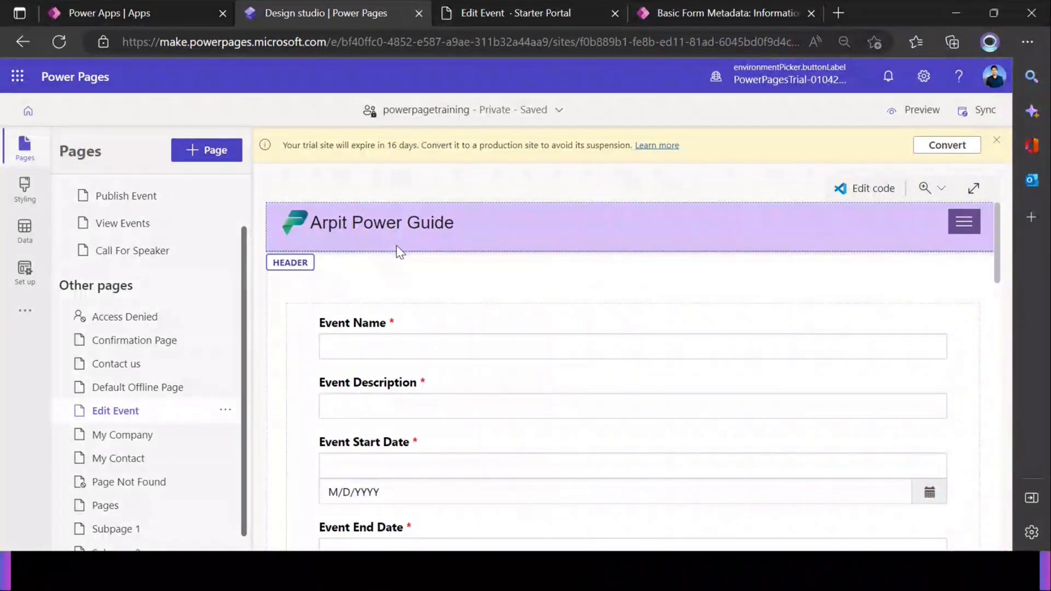
scroll(206, 343, up, 2)
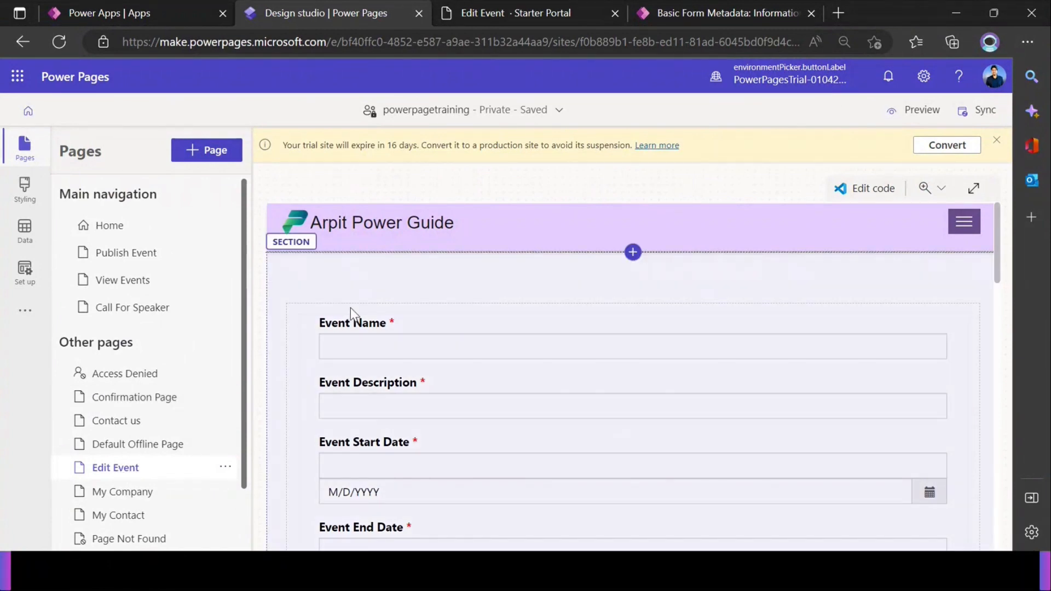
Review the Edit Event page's form component, its linked table and form, and its data settings.
click(350, 307)
scroll(470, 378, down, 15)
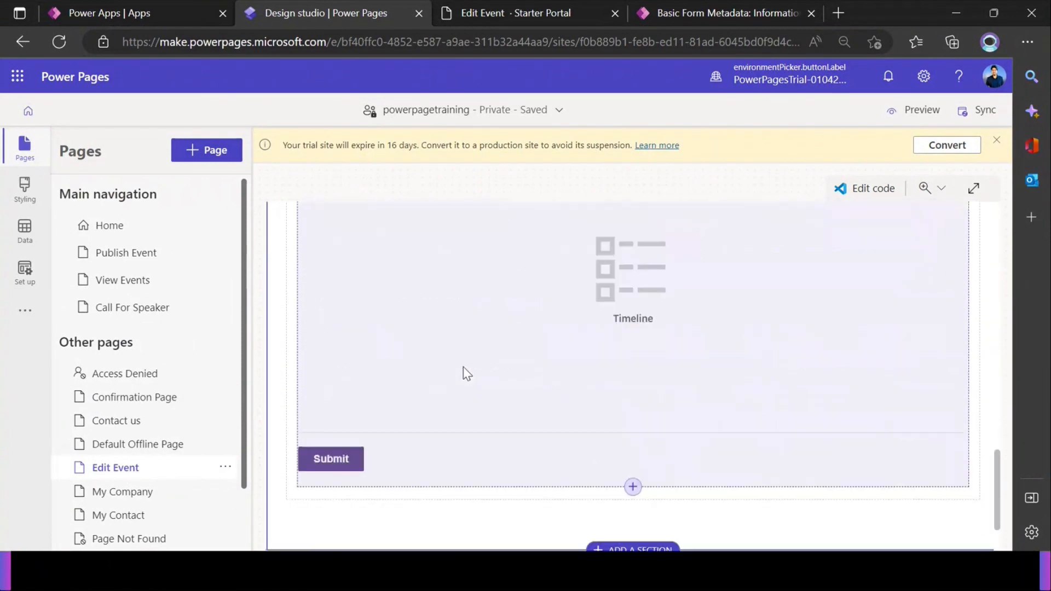
scroll(443, 365, up, 15)
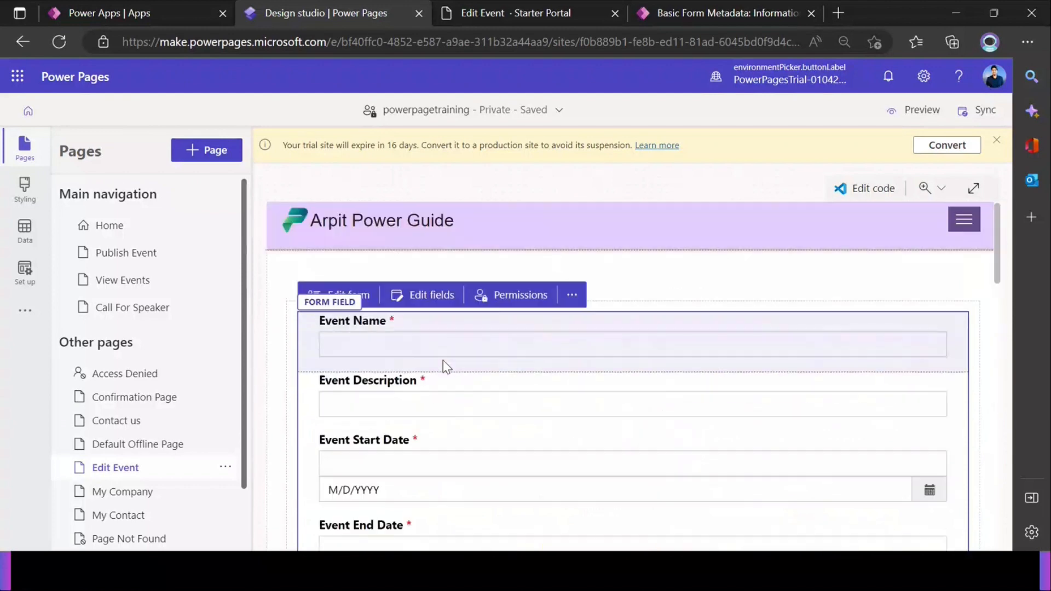
click(350, 298)
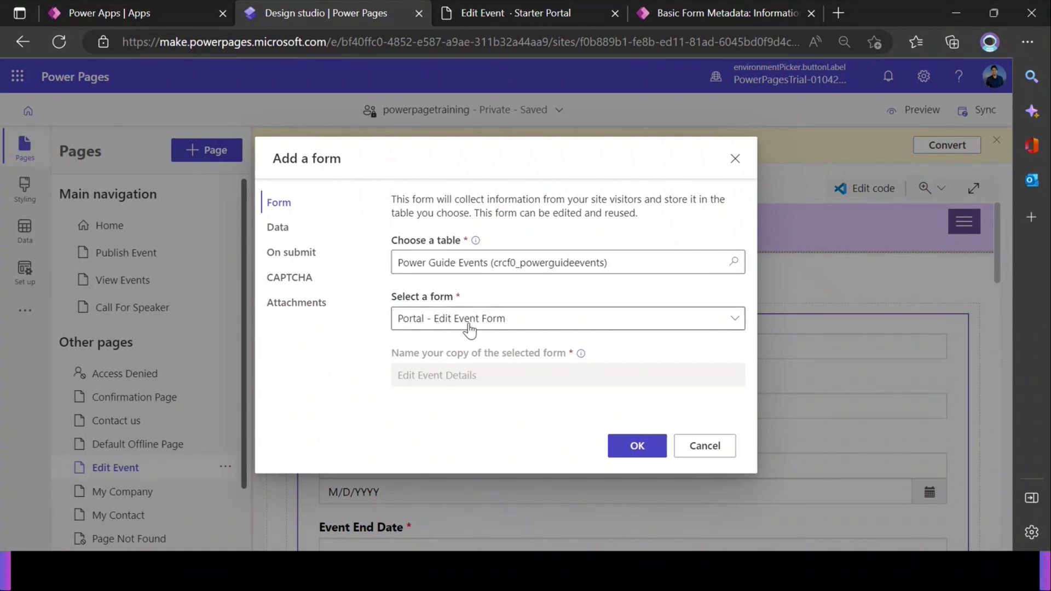
click(278, 230)
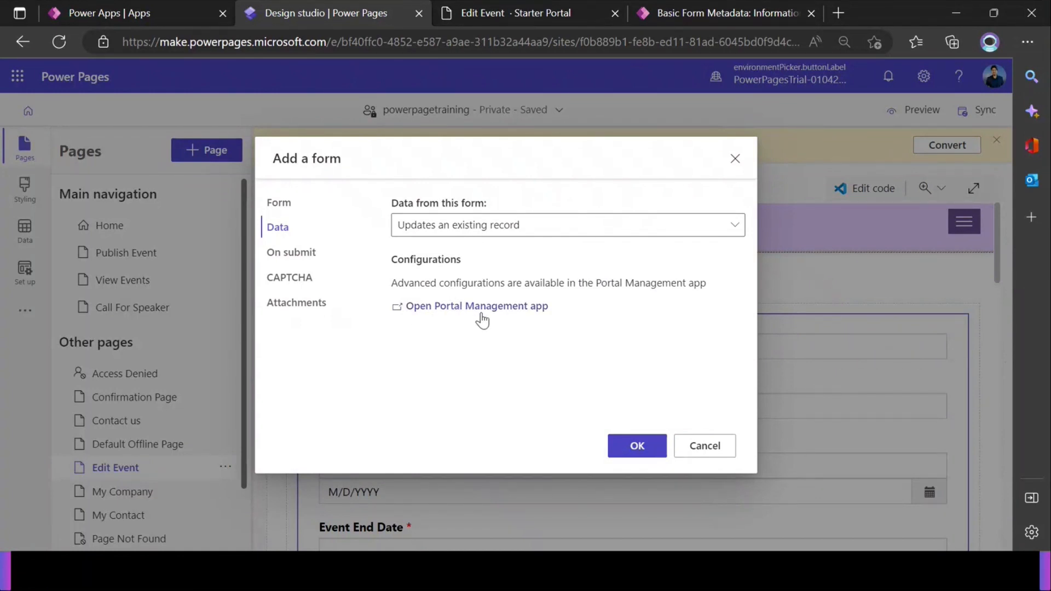
Return to the Edit Event page on the portal site and highlight the id query string in its address.
click(504, 18)
click(435, 42)
drag(434, 42, 685, 48)
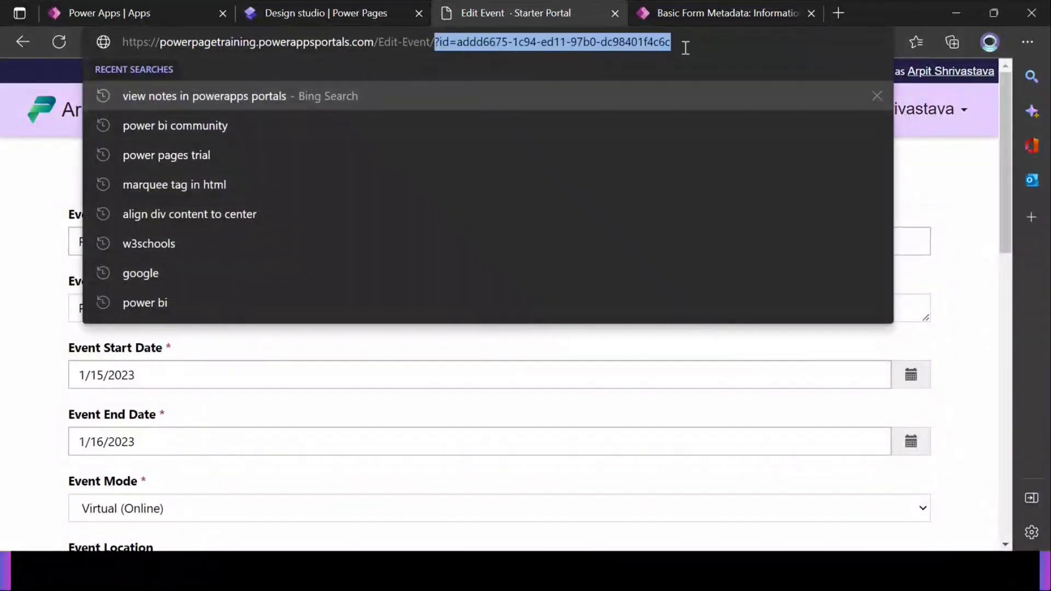
Switch to the Portal Management app and open the Edit Event Details basic form.
click(688, 12)
scroll(97, 408, down, 2)
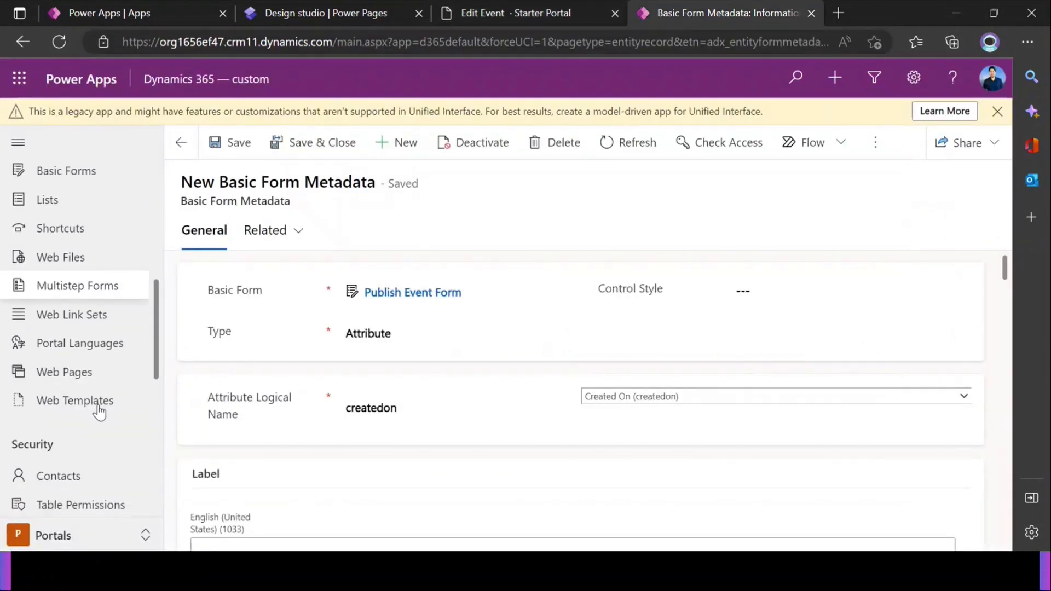
scroll(79, 306, up, 2)
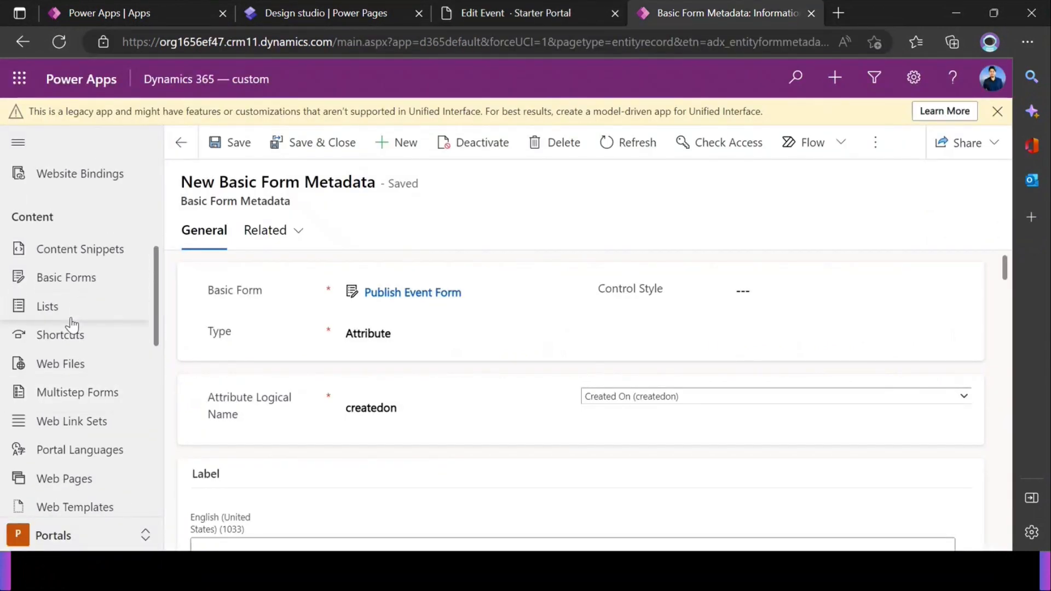
click(70, 279)
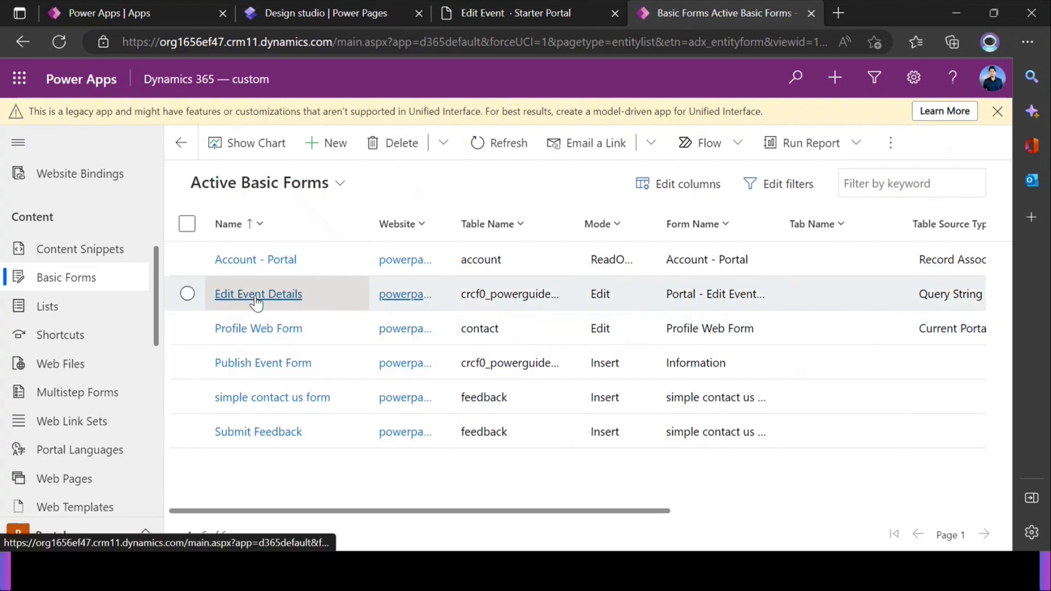
click(258, 296)
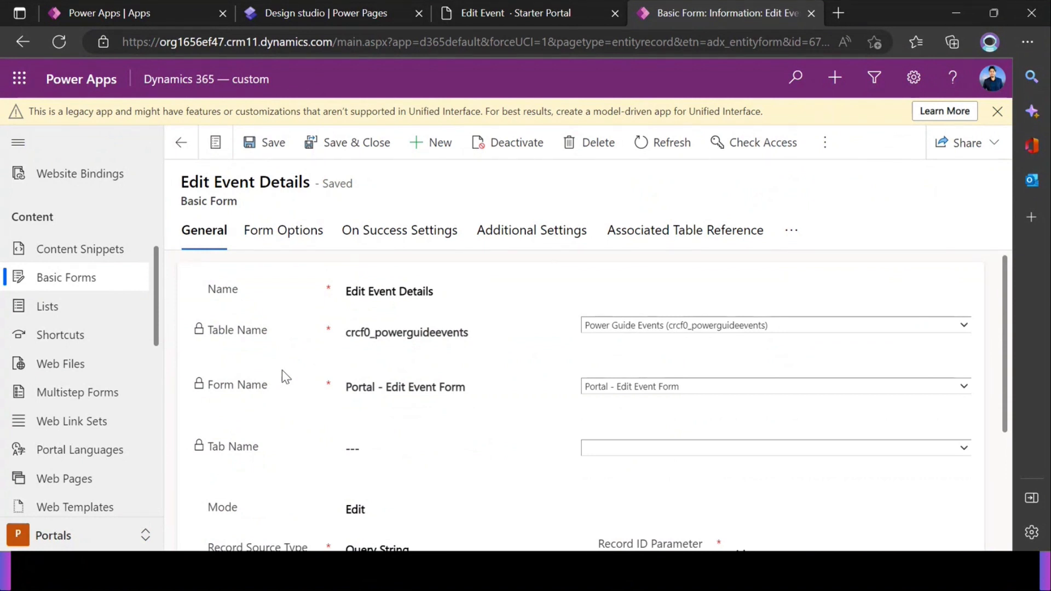
Review the basic form's table, form name, mode and record source, and highlight the Record ID Parameter Name value.
scroll(281, 370, down, 2)
scroll(281, 370, up, 1)
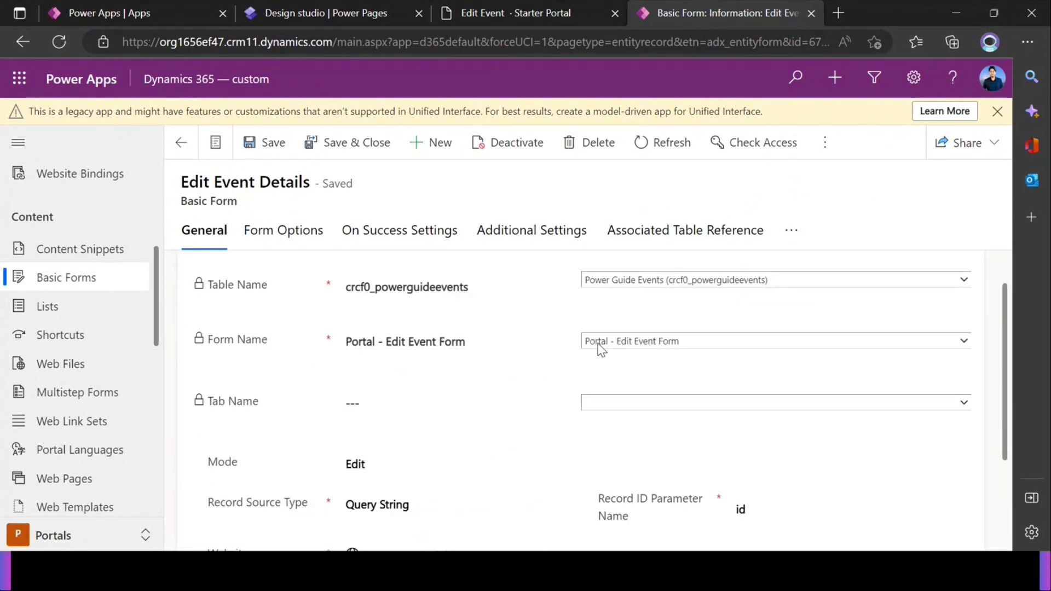
scroll(575, 368, down, 1)
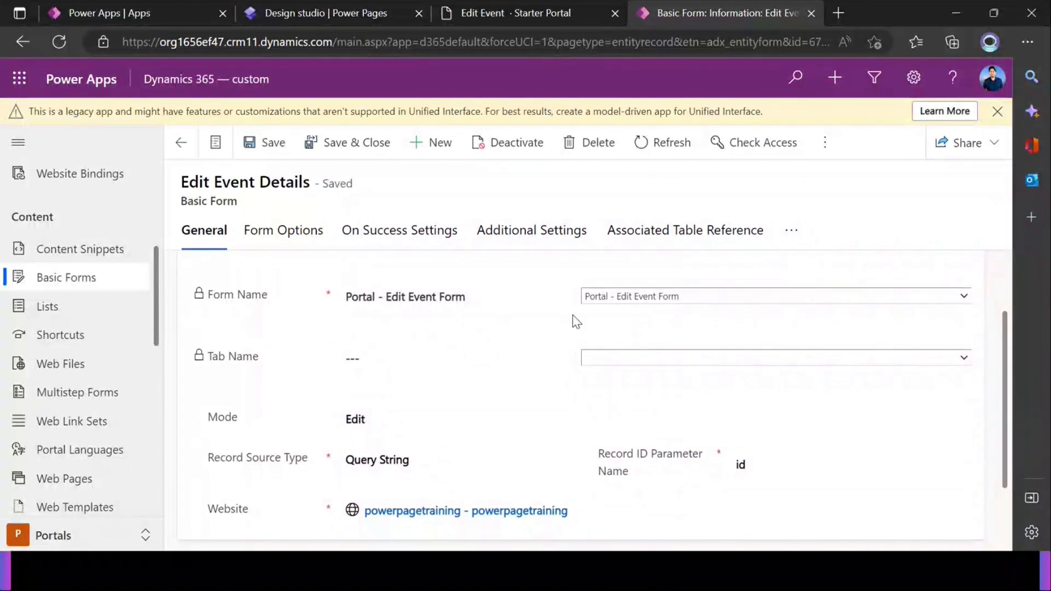
scroll(454, 375, down, 2)
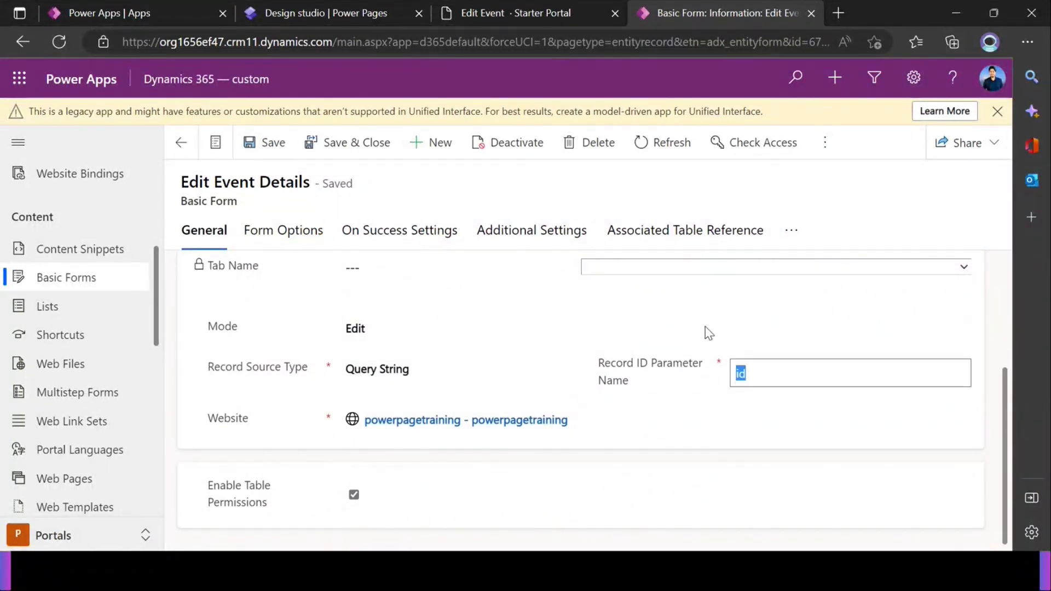
Switch to the Edit Event page on the portal site and point out the id parameter in its address.
click(510, 8)
click(440, 43)
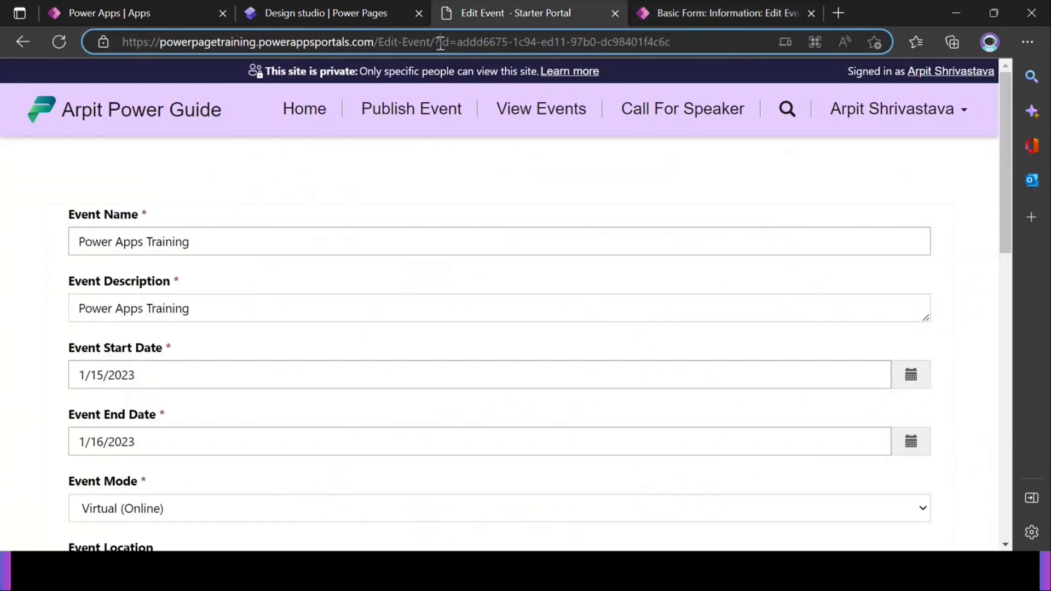
drag(438, 43, 422, 185)
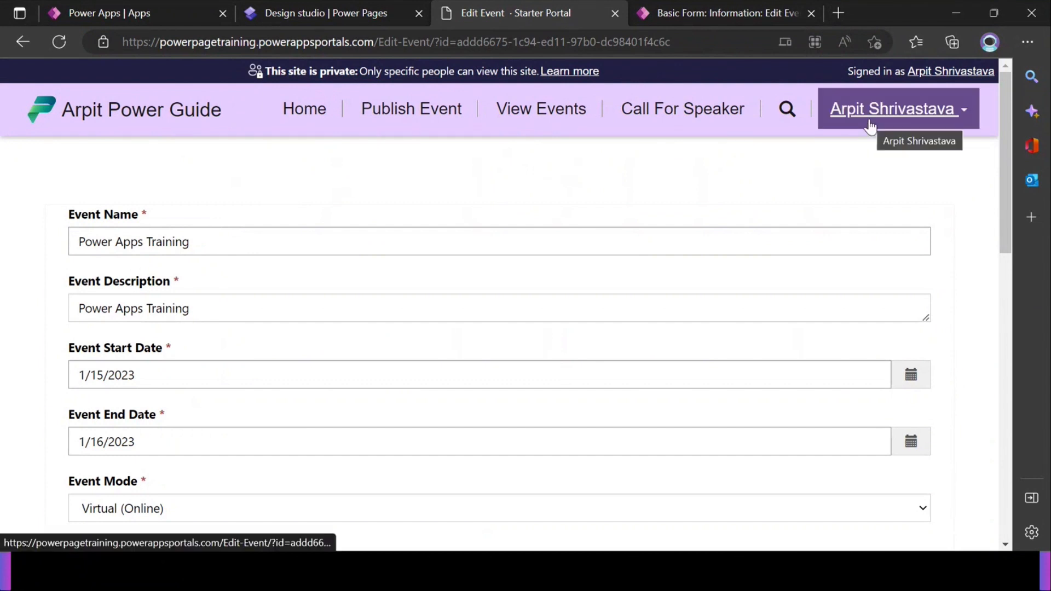
Open the Power Pages Training event from the View Events list.
click(542, 119)
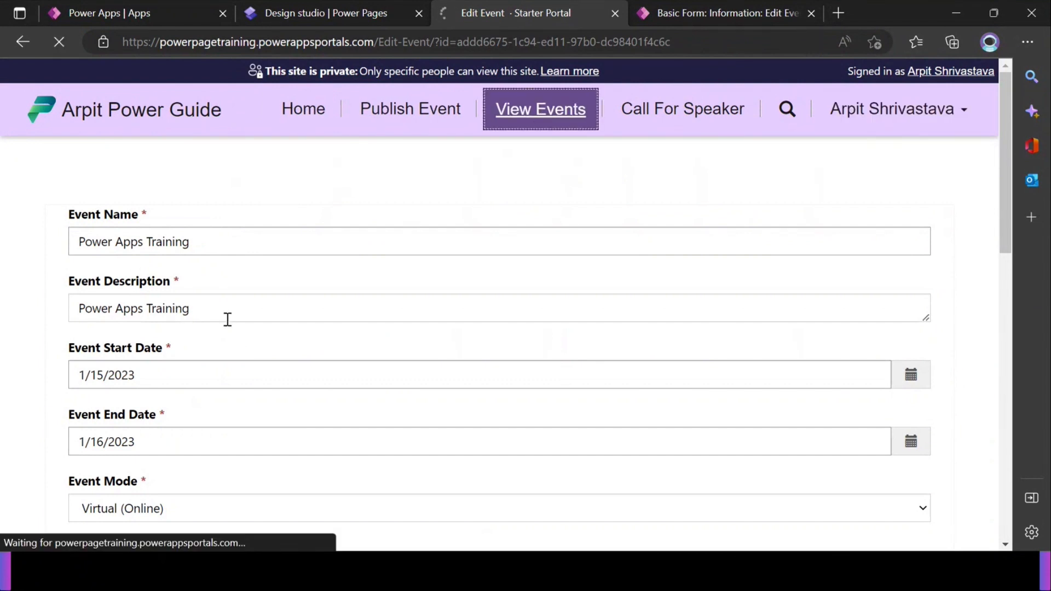
scroll(134, 403, down, 1)
scroll(133, 403, down, 3)
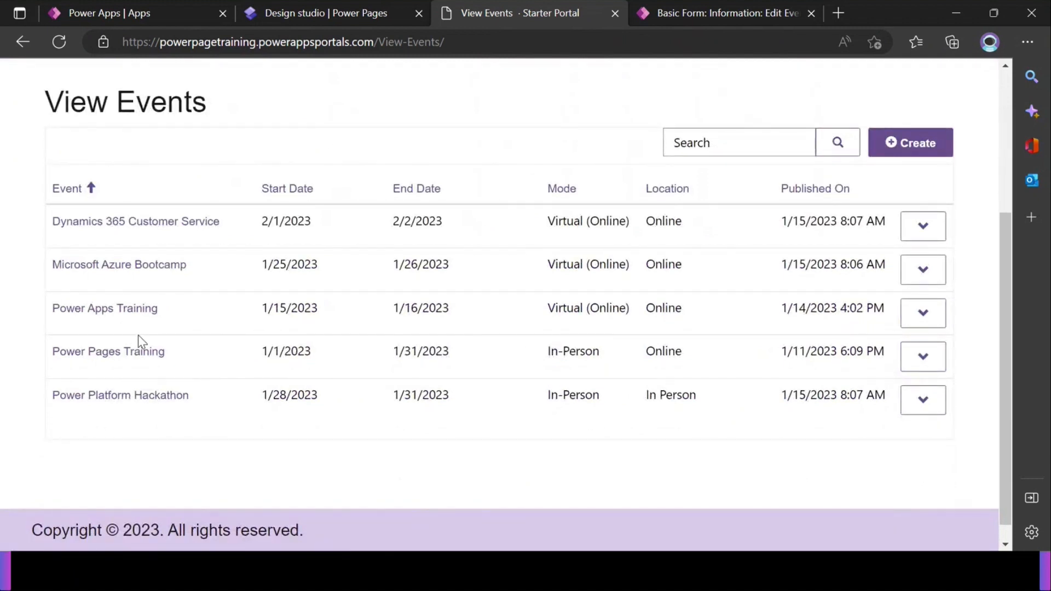
click(97, 357)
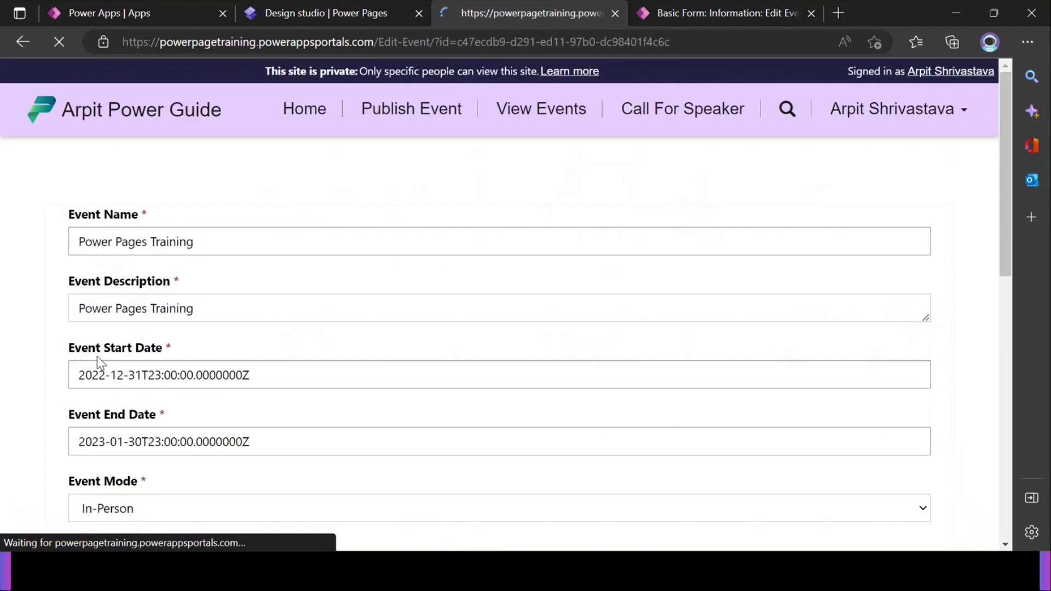
Examine the Session Registrations subgrid on the event page, highlighting its heading, session titles and speaker name.
scroll(244, 271, down, 9)
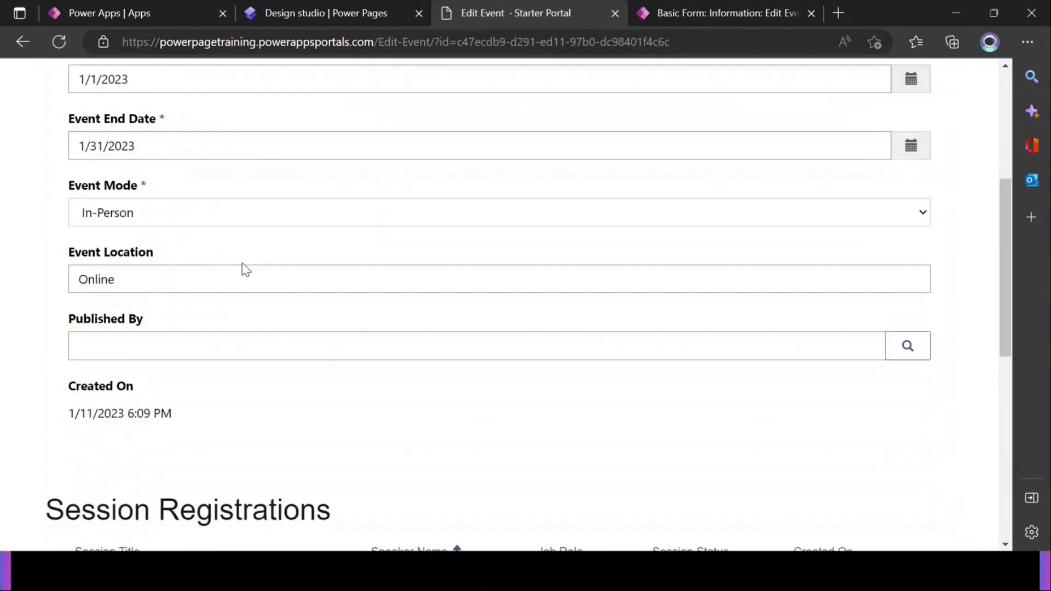
scroll(245, 268, down, 1)
triple_click(337, 218)
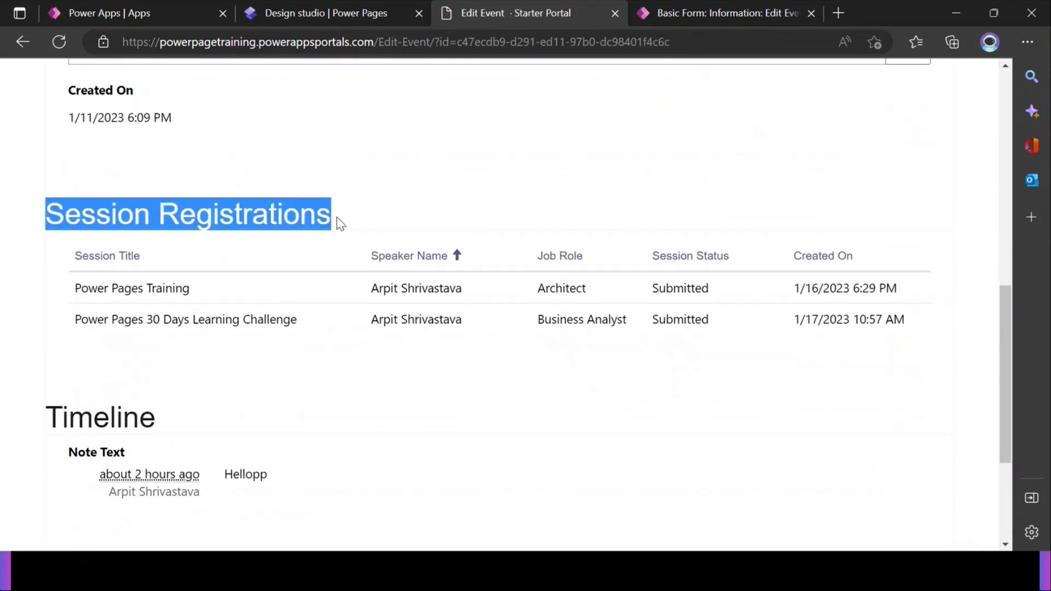
click(282, 276)
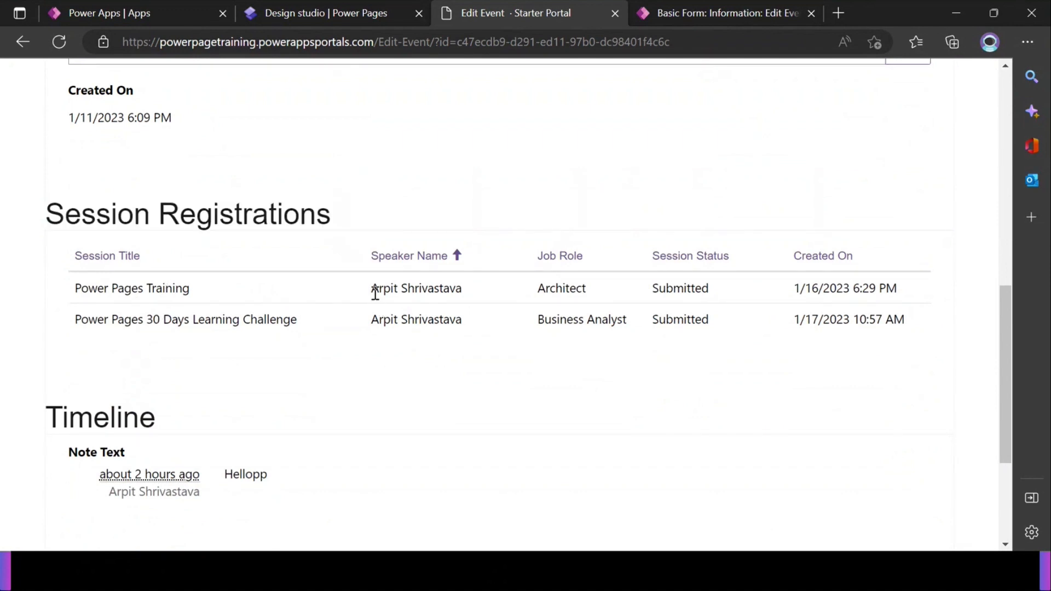
drag(372, 288, 462, 289)
click(362, 343)
drag(77, 285, 213, 289)
click(206, 350)
drag(77, 320, 299, 329)
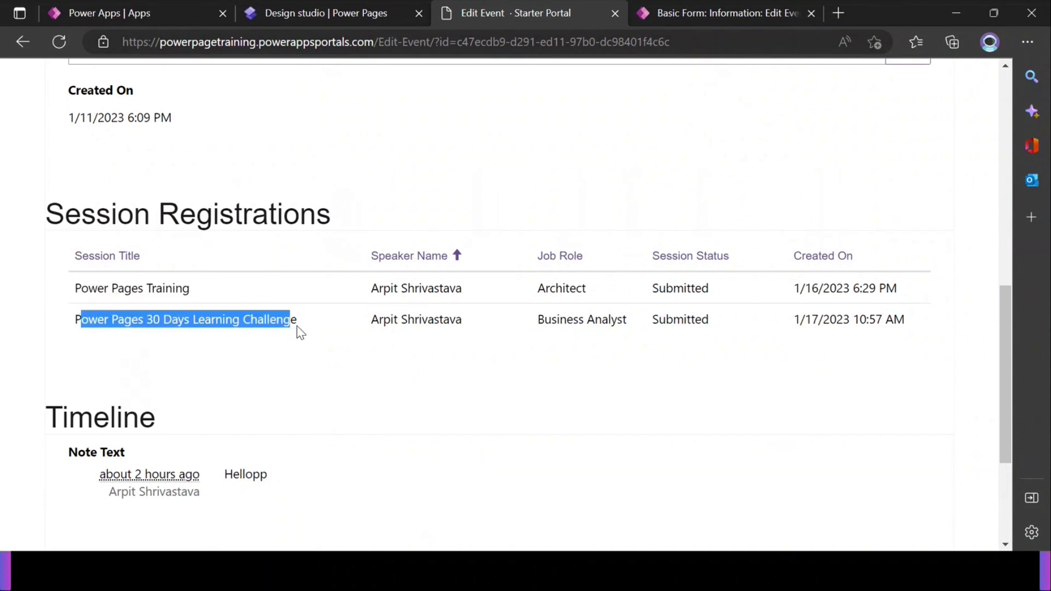
click(469, 385)
scroll(498, 381, up, 1)
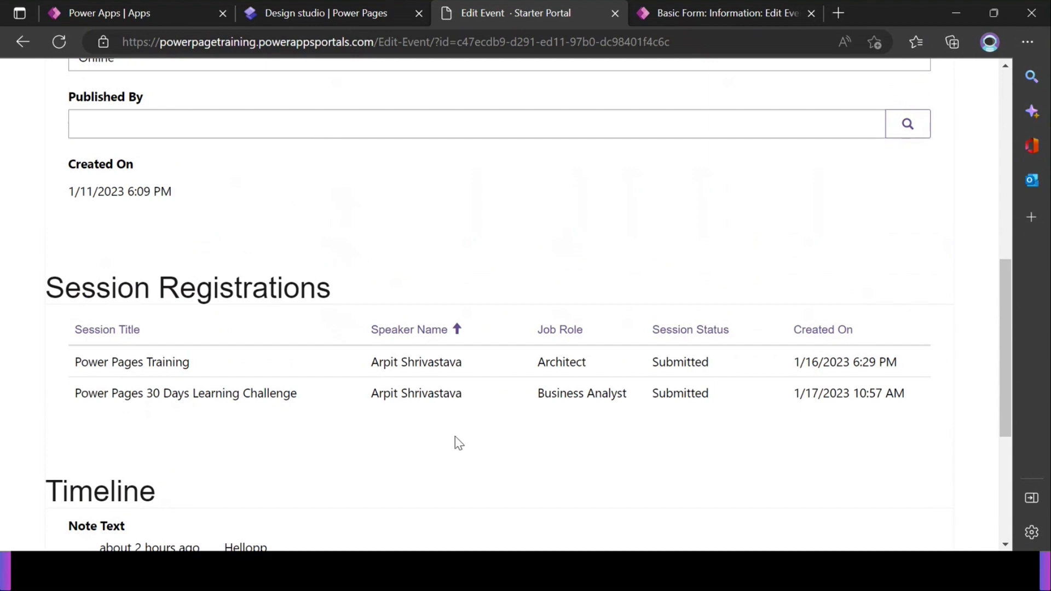
drag(45, 280, 915, 395)
click(581, 428)
drag(46, 281, 530, 438)
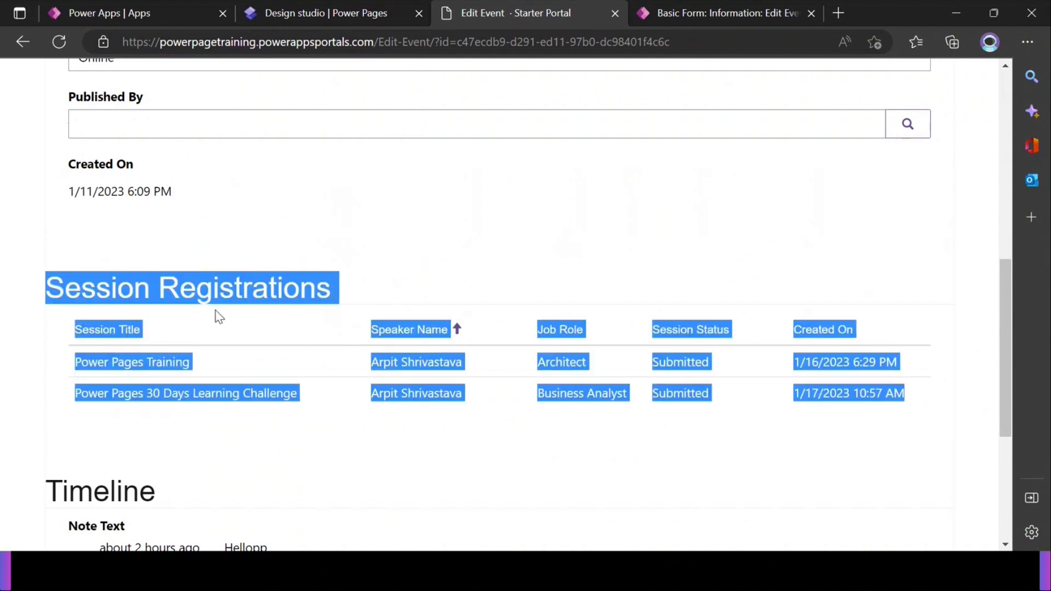
click(389, 284)
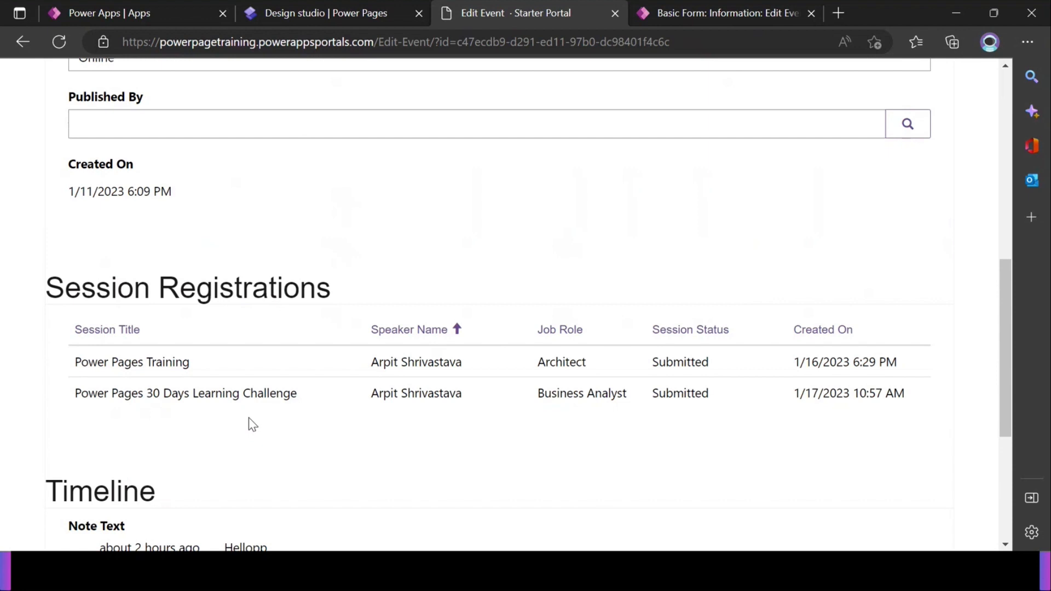
Examine the Timeline section below the subgrid, highlighting its heading and the note entry.
scroll(219, 389, down, 2)
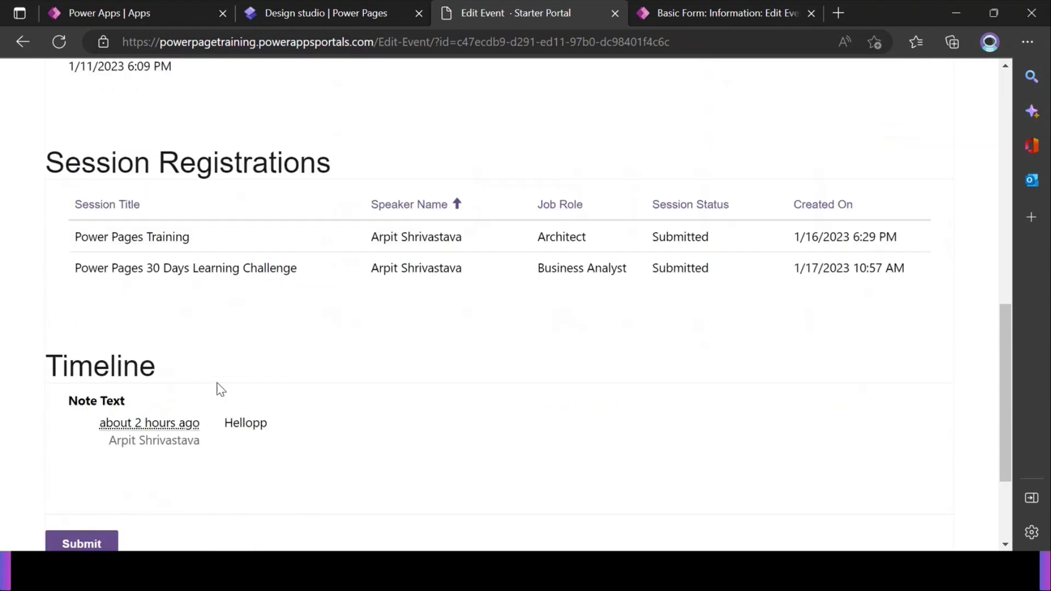
scroll(220, 388, down, 2)
drag(46, 267, 215, 271)
click(230, 312)
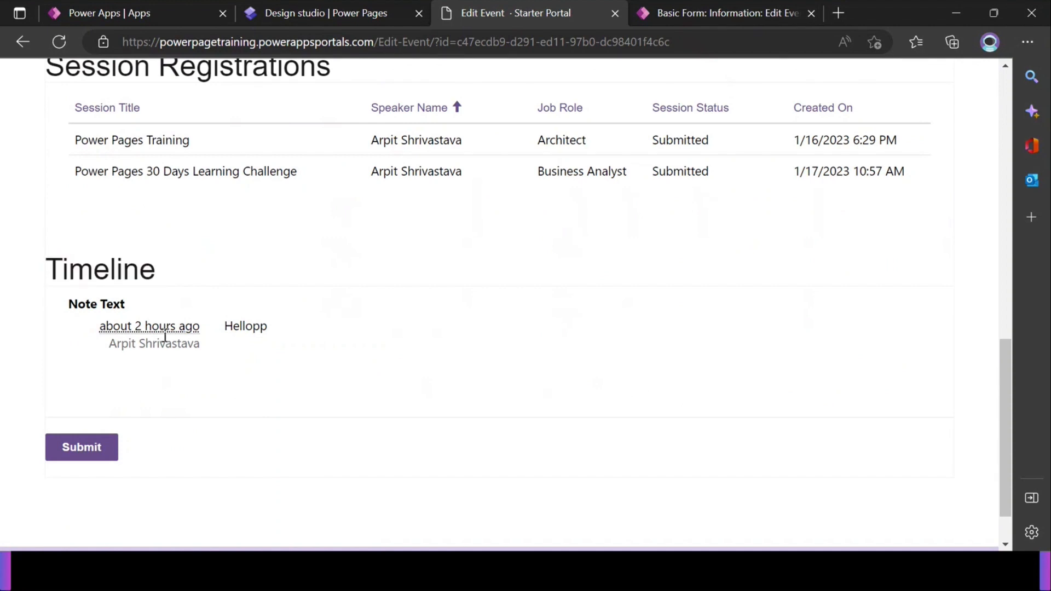
drag(99, 326, 274, 356)
click(300, 393)
scroll(300, 399, up, 5)
scroll(300, 399, down, 5)
scroll(330, 408, up, 3)
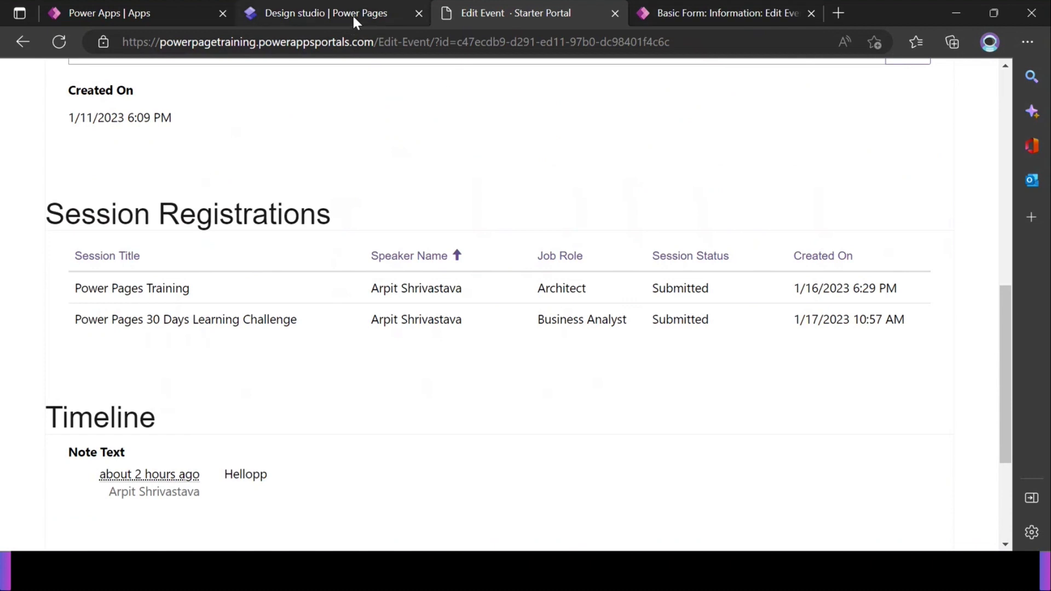
Check the basic form and design studio tabs, then return to the Edit Event page and highlight its Session Registrations and Timeline sections.
click(683, 17)
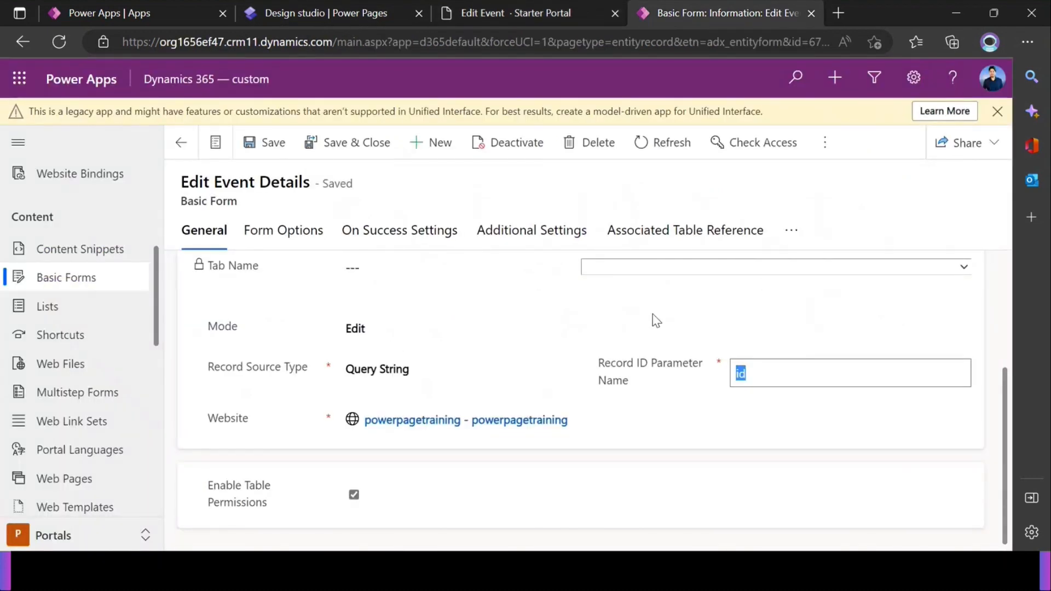
click(335, 25)
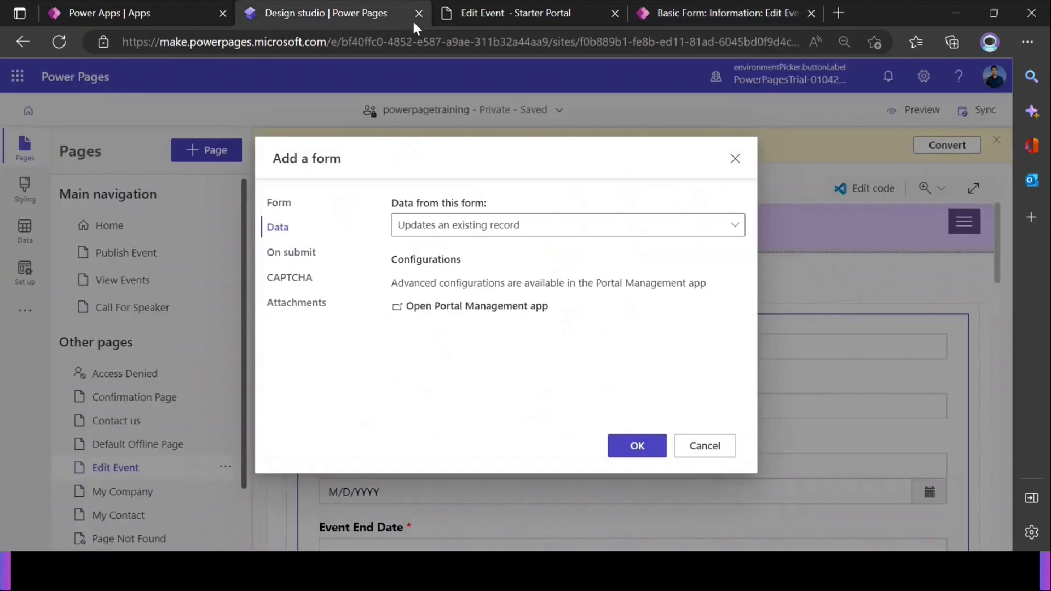
click(545, 24)
scroll(254, 314, up, 2)
drag(46, 215, 356, 217)
drag(222, 428, 28, 432)
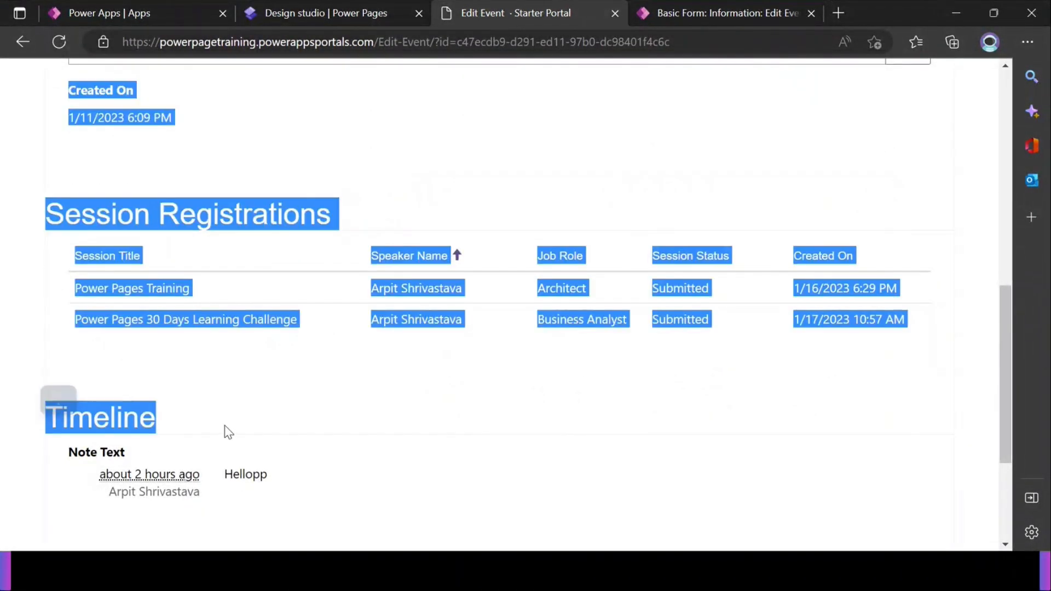
drag(75, 465, 223, 480)
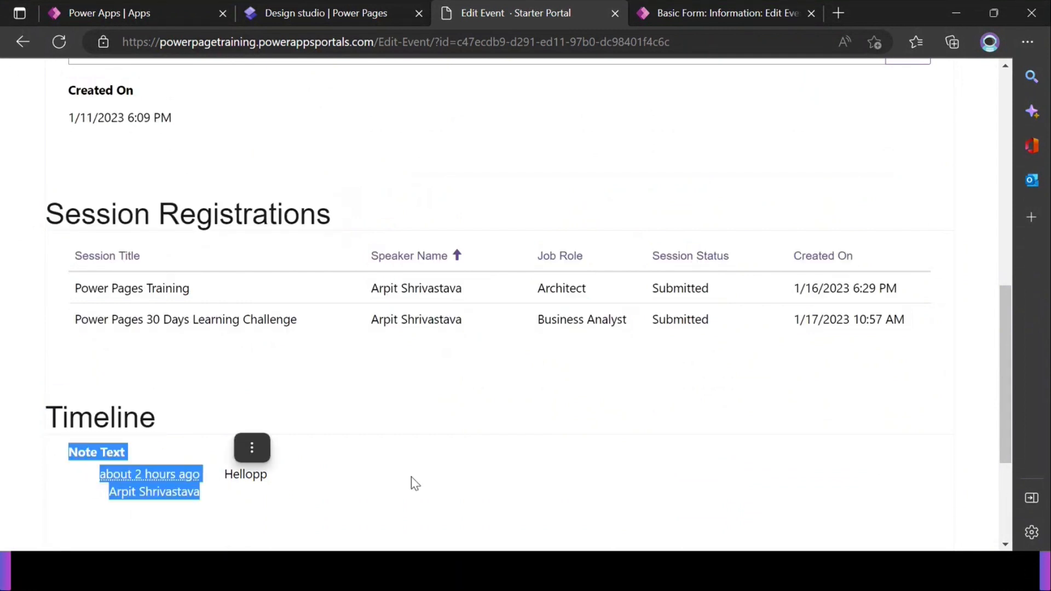
click(476, 472)
Return to the Edit Event Details basic form and start a new Basic Form Metadata record for it.
click(684, 15)
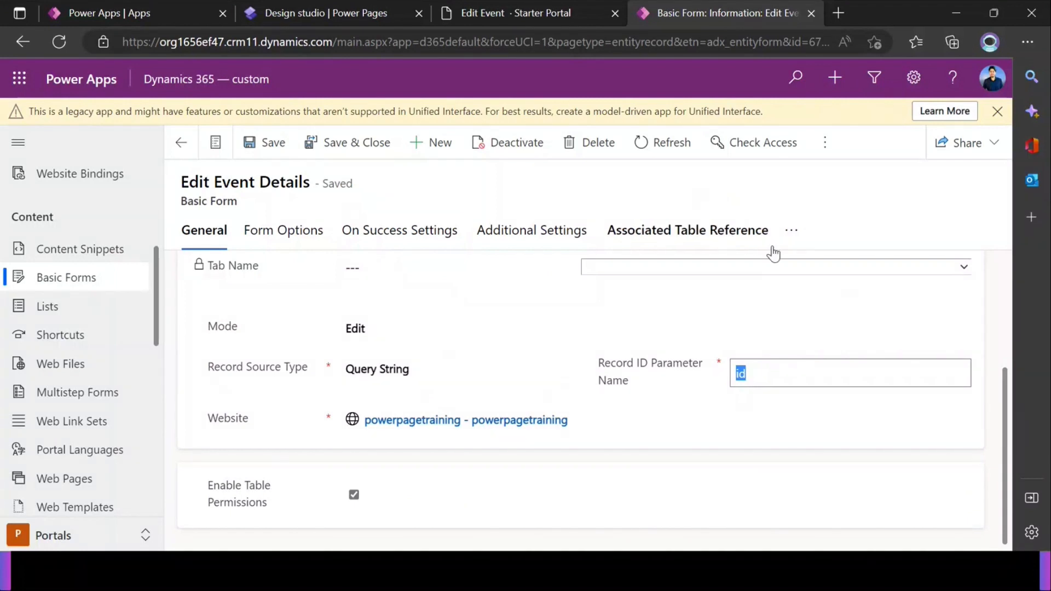
click(794, 249)
click(832, 272)
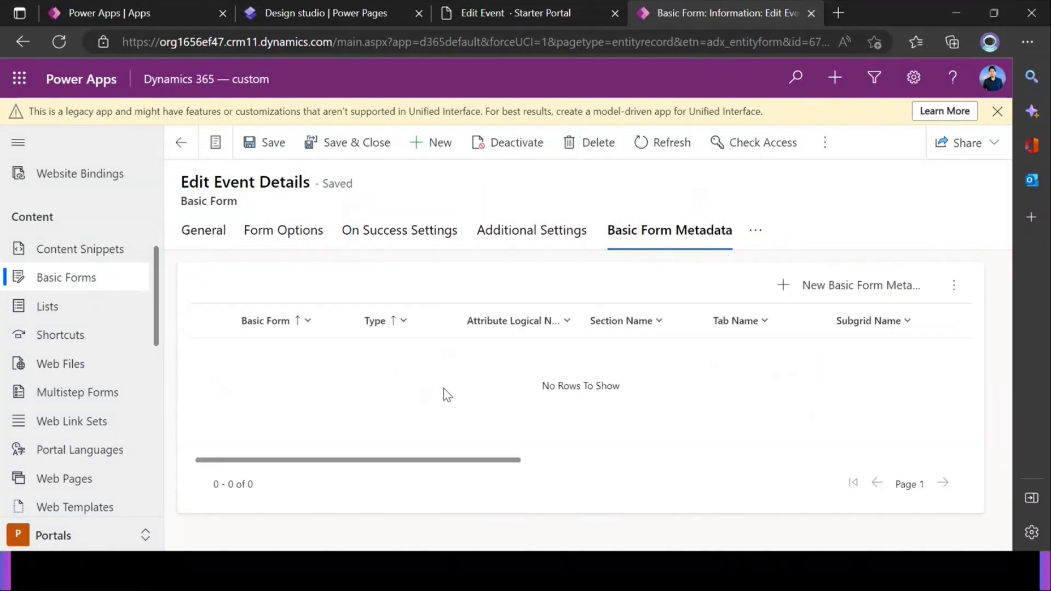
click(858, 290)
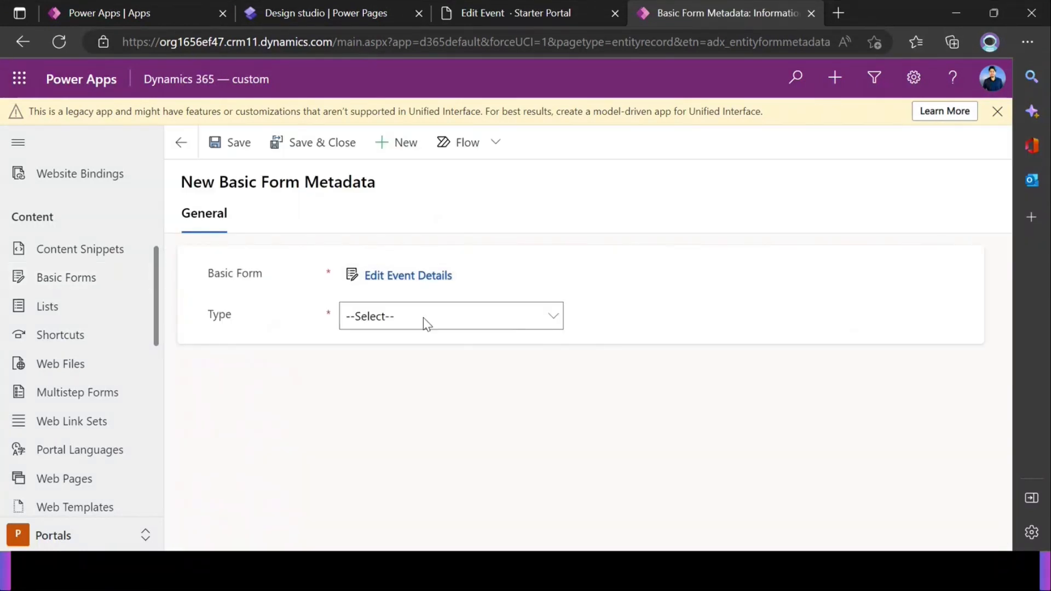
Set the metadata type to Subgrid, choose Subgrid_new_1 as the subgrid name, and bring up its Grid Configuration.
click(415, 318)
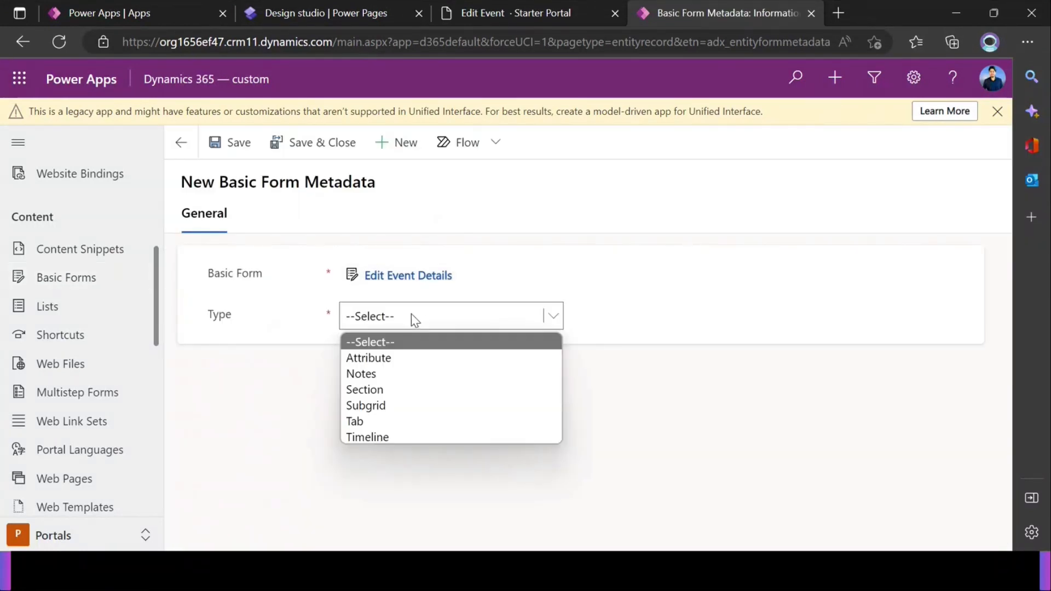
click(417, 407)
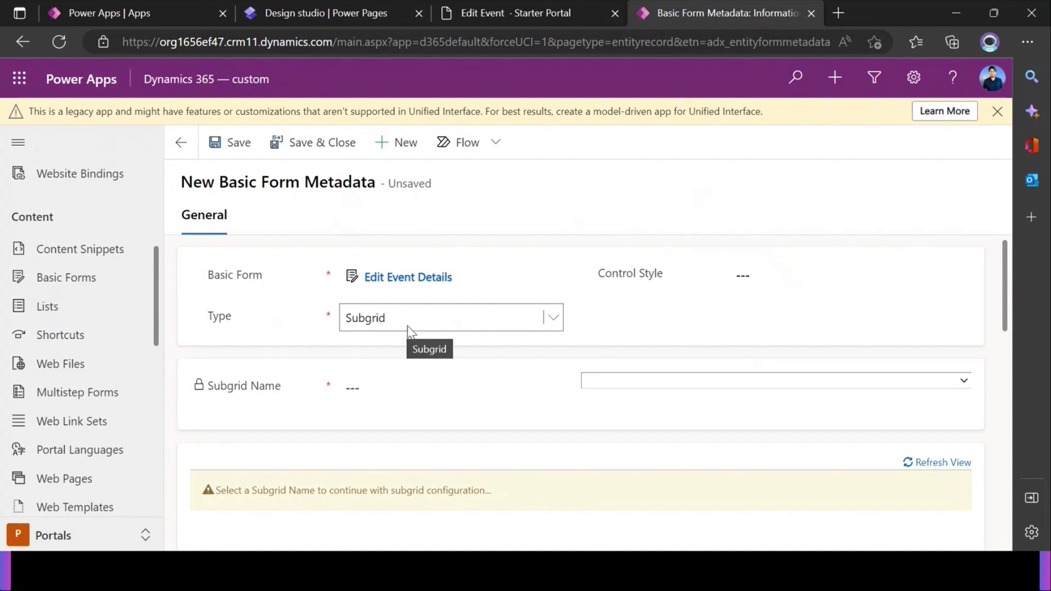
click(608, 380)
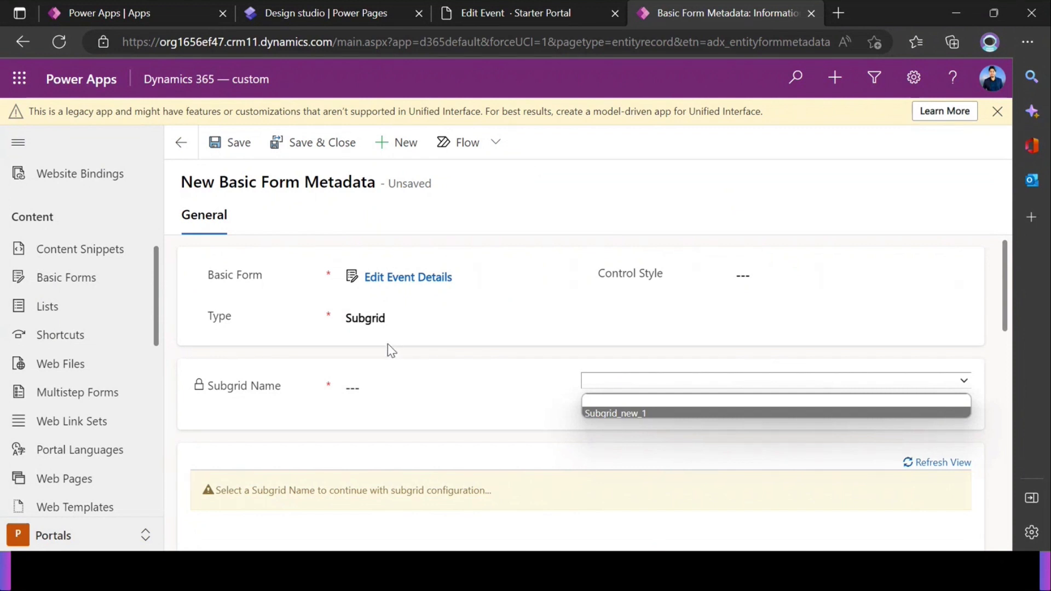
click(615, 414)
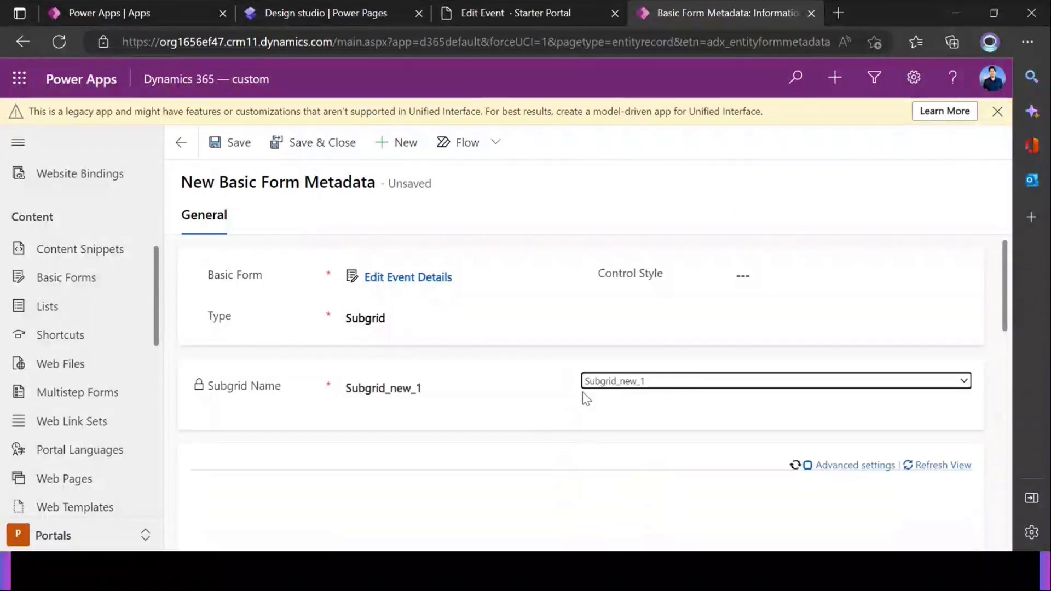
scroll(485, 390, down, 3)
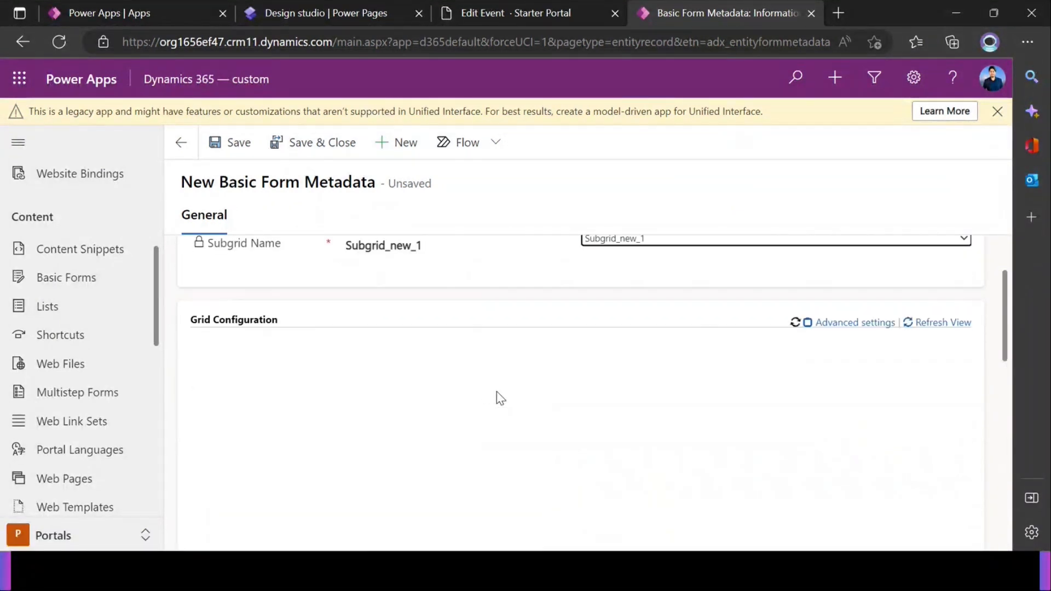
scroll(284, 339, down, 1)
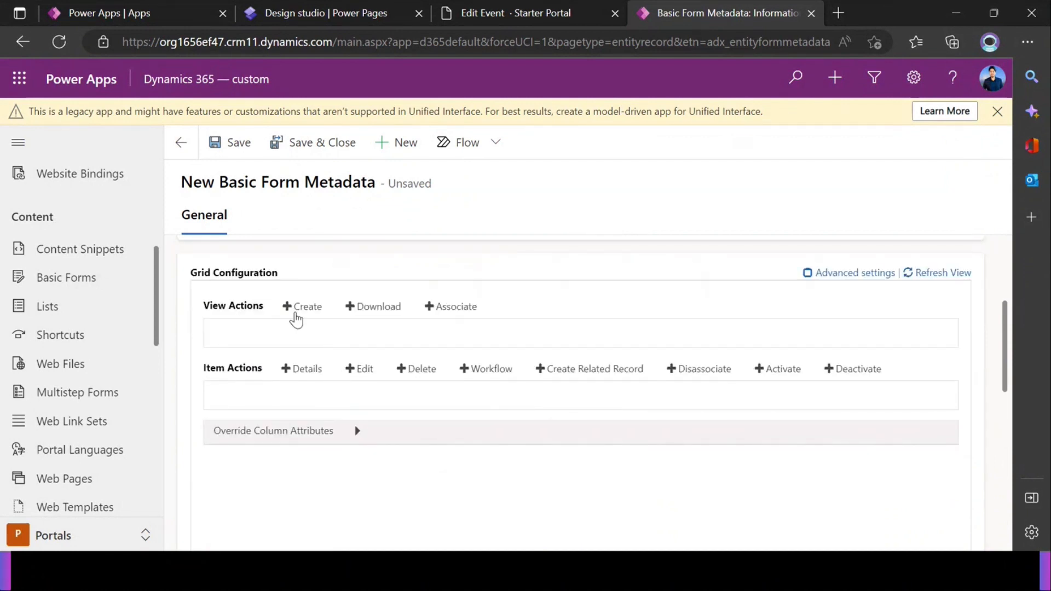
Add the Create and Download view actions to the subgrid's grid configuration.
click(298, 309)
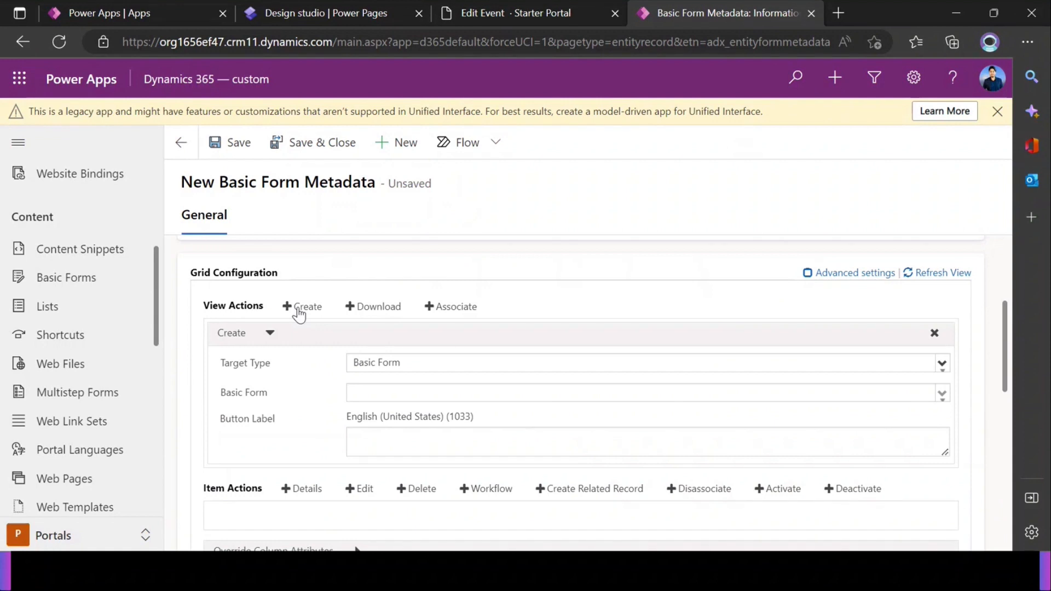
click(383, 310)
scroll(384, 314, down, 2)
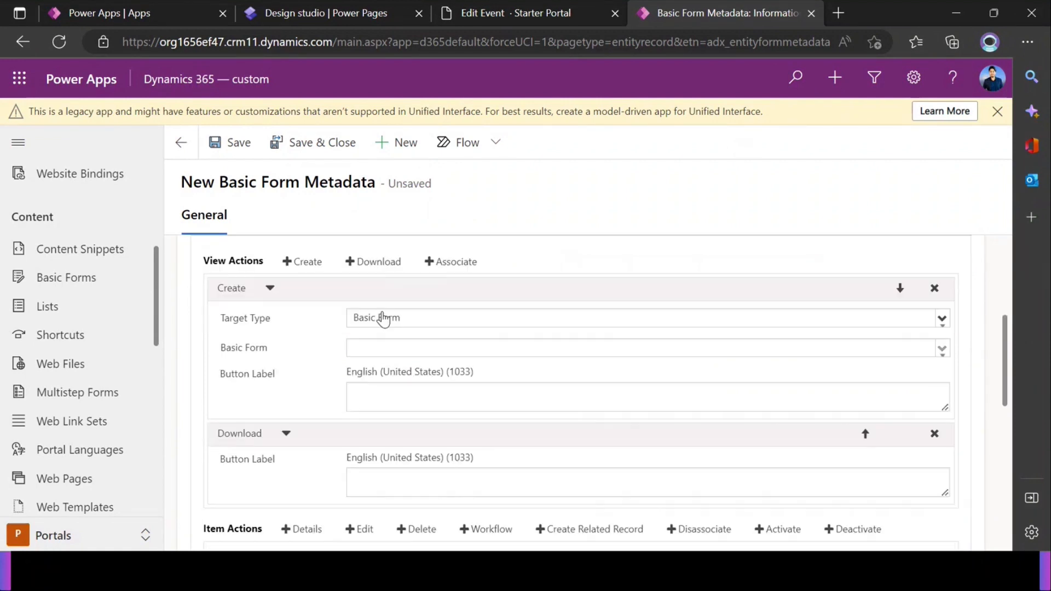
scroll(353, 336, up, 1)
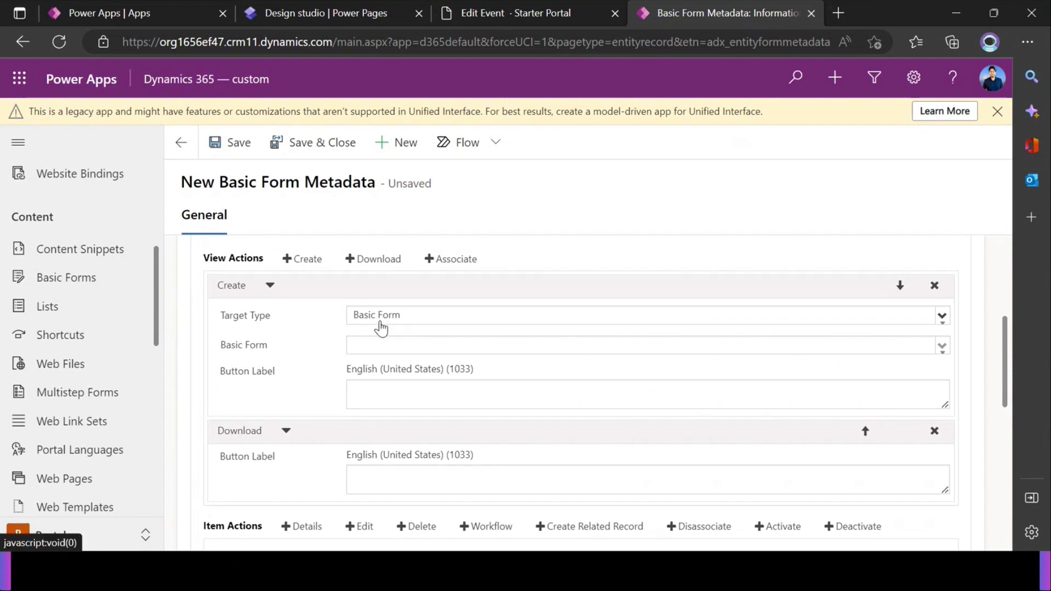
Review the target types available for the Create action and the forms offered for its Basic Form target.
click(382, 319)
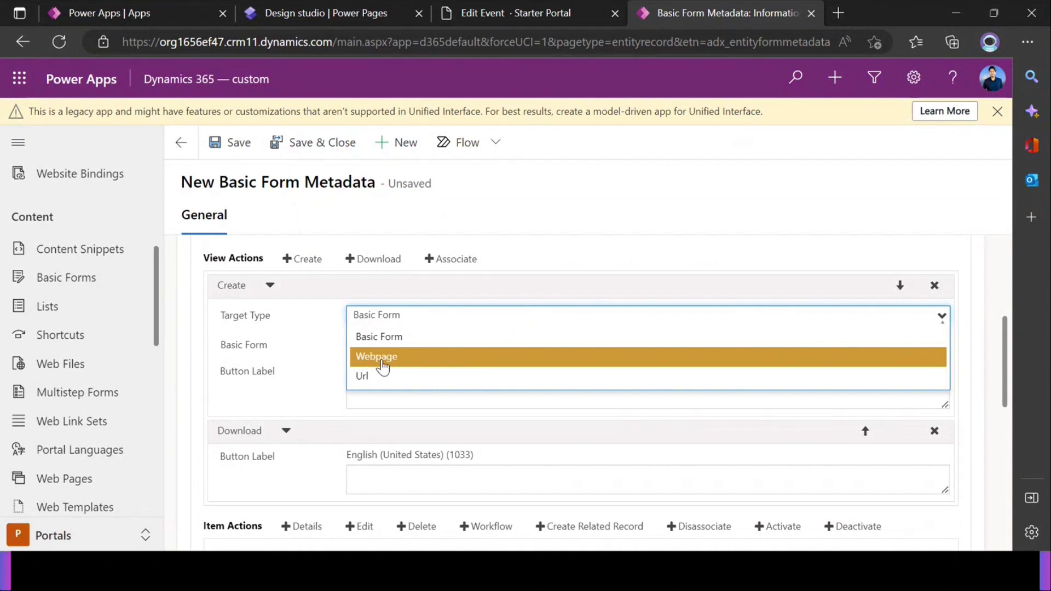
click(330, 345)
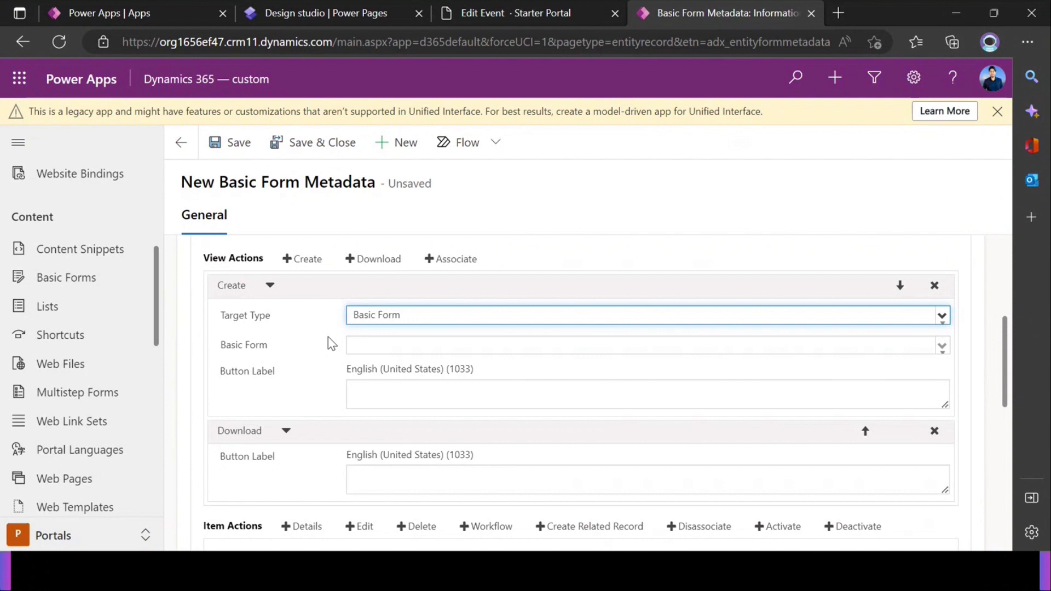
click(377, 325)
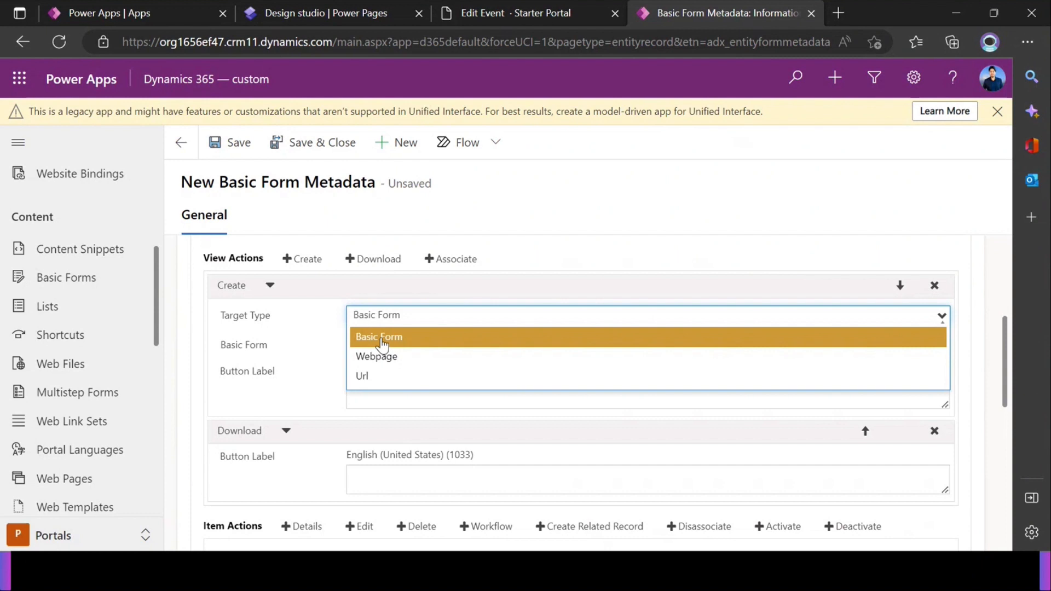
click(311, 347)
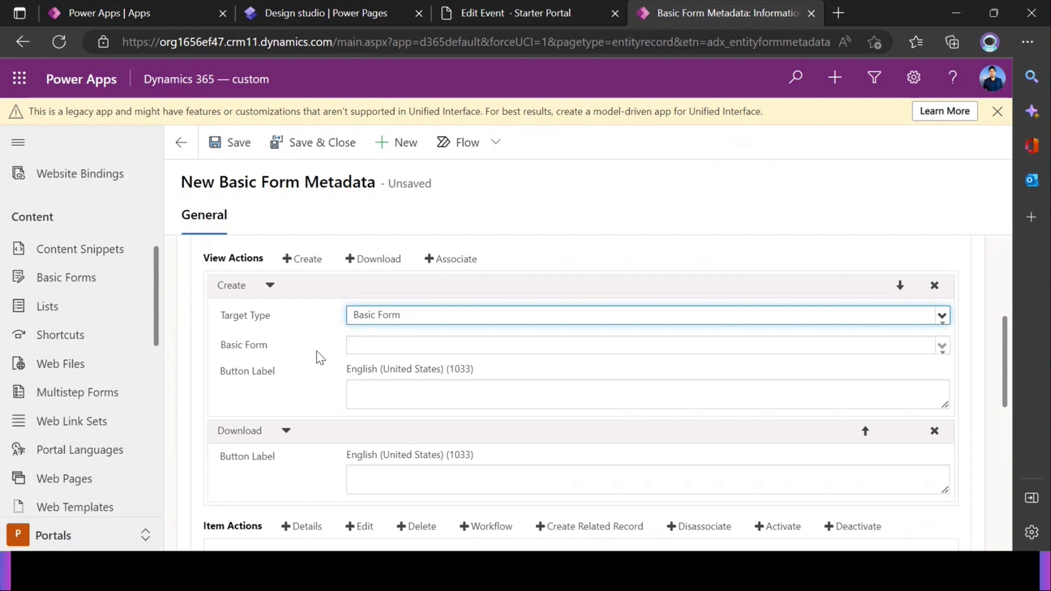
click(363, 354)
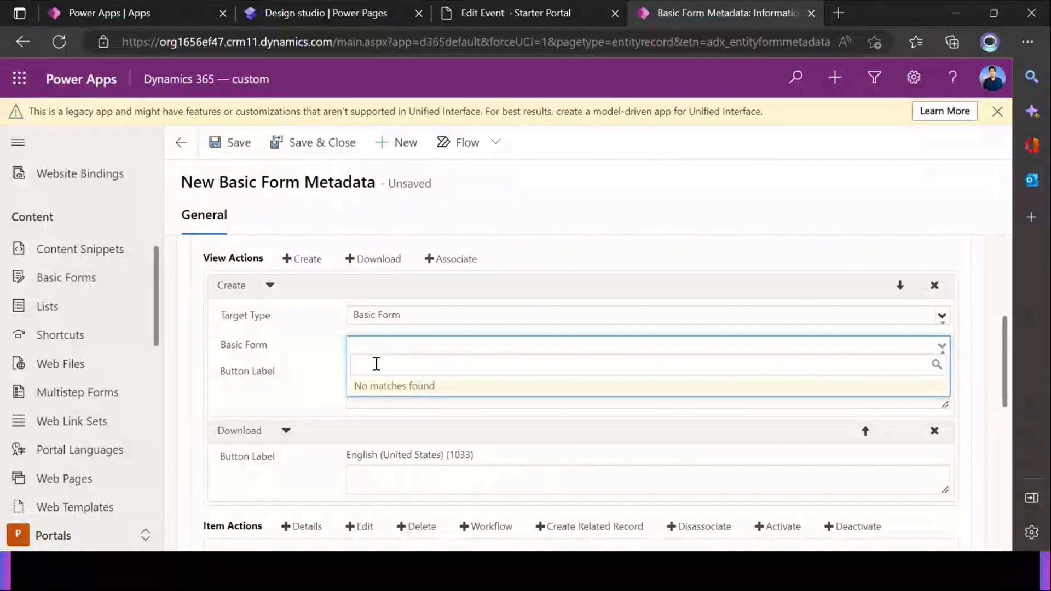
click(312, 363)
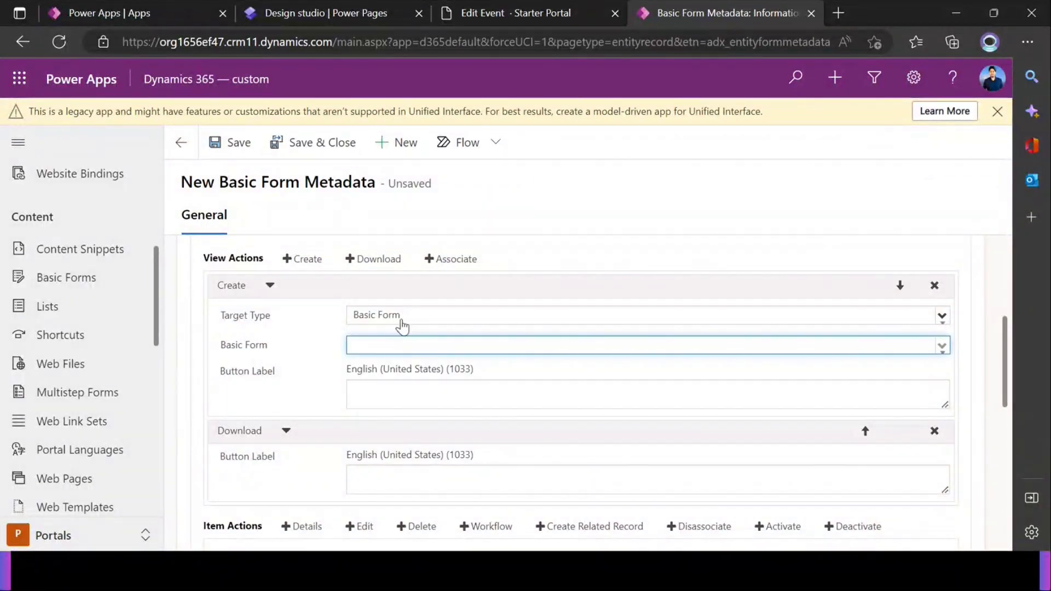
Set the Create action's target type to Webpage and redirect it to the Call For Speaker page.
click(403, 325)
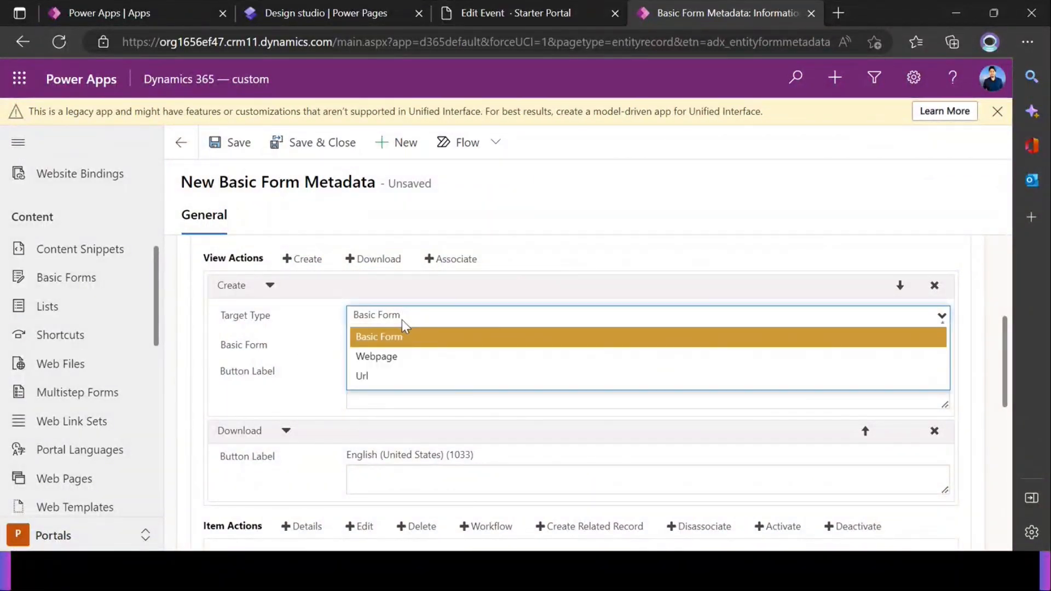
click(397, 357)
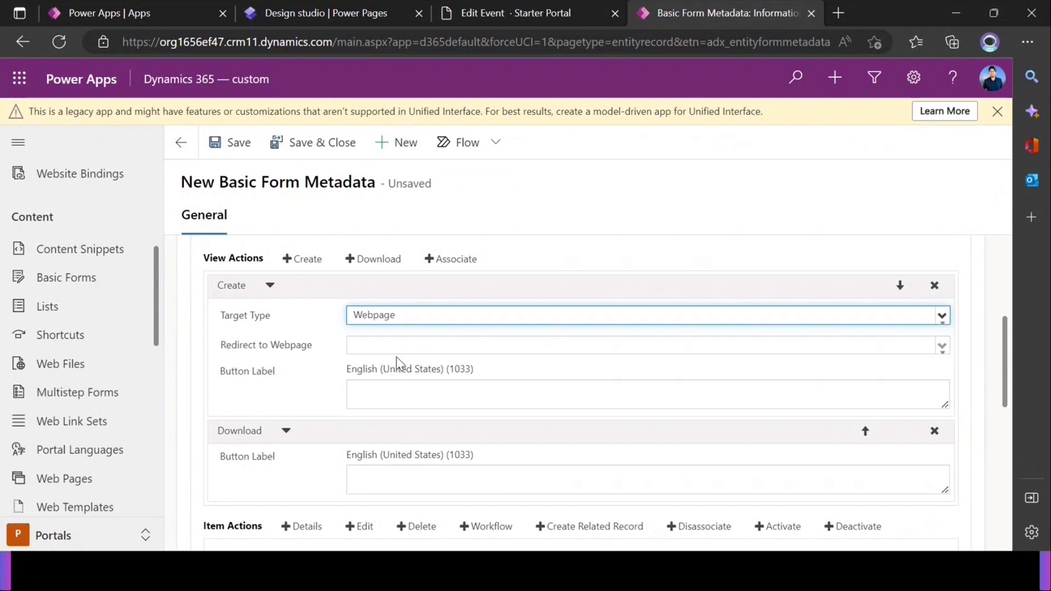
click(389, 350)
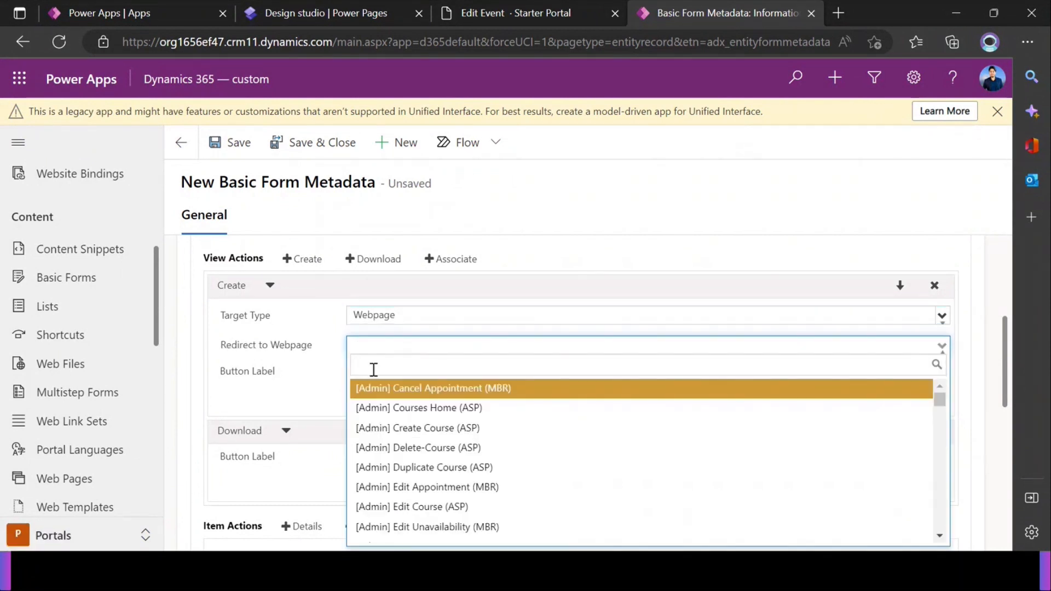
text(cal)
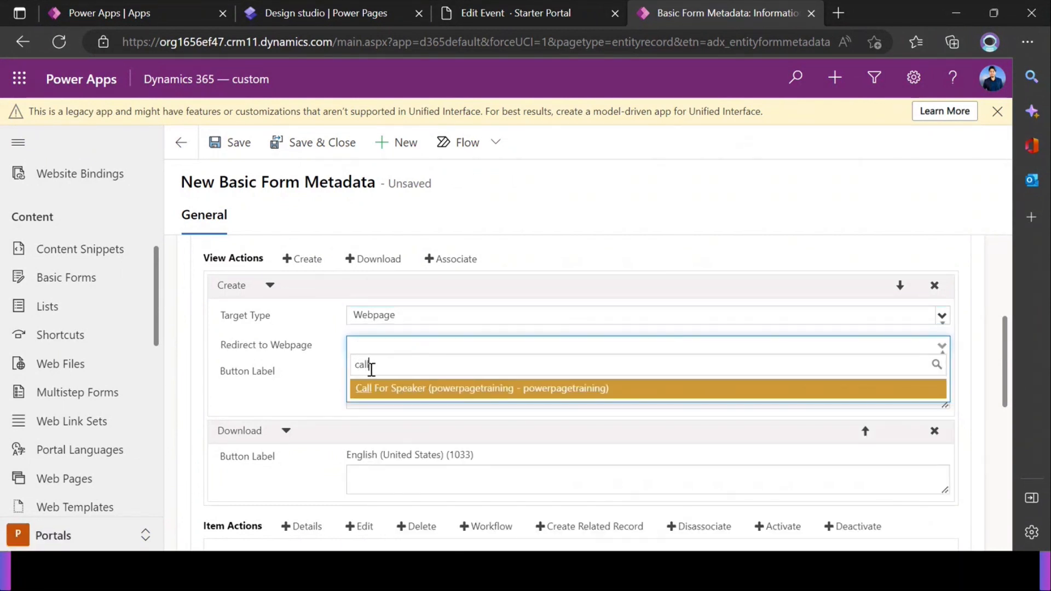
text(l)
click(392, 389)
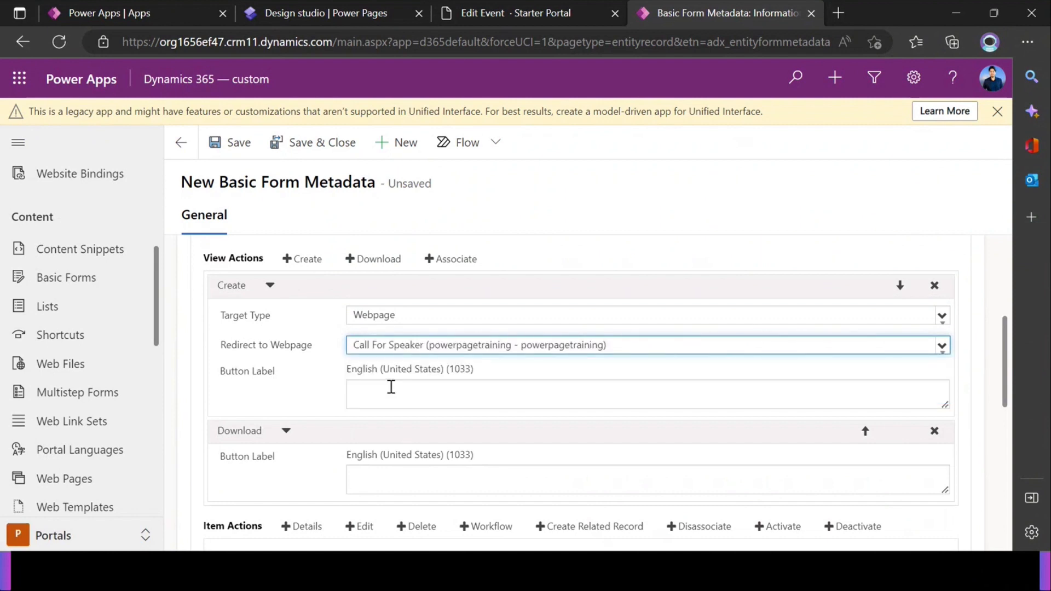
Label the Create action's button "Add Session" and the Download action's button "Download".
click(391, 387)
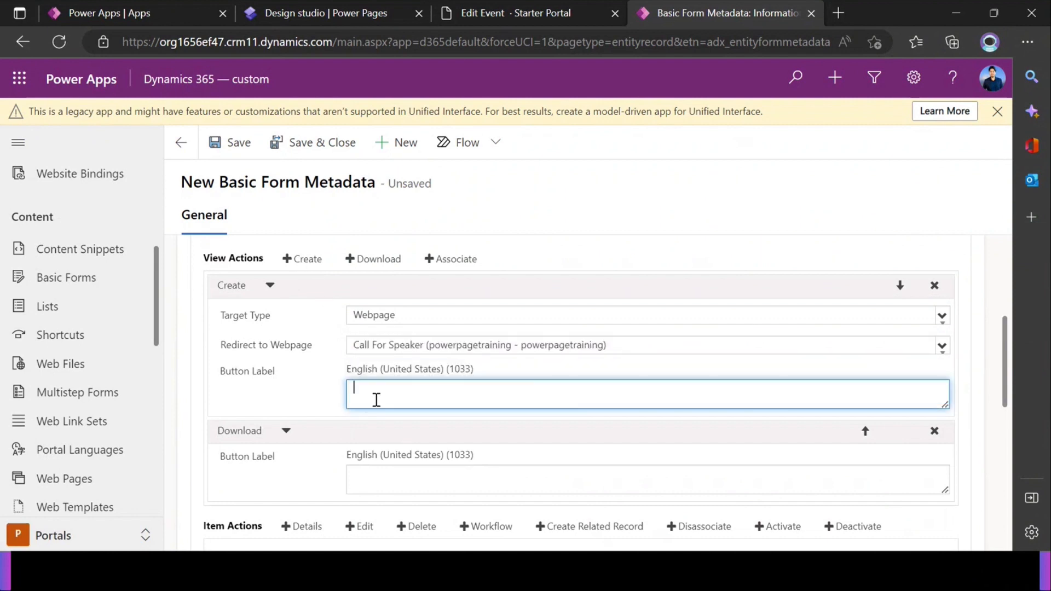
text(Add Session)
click(371, 486)
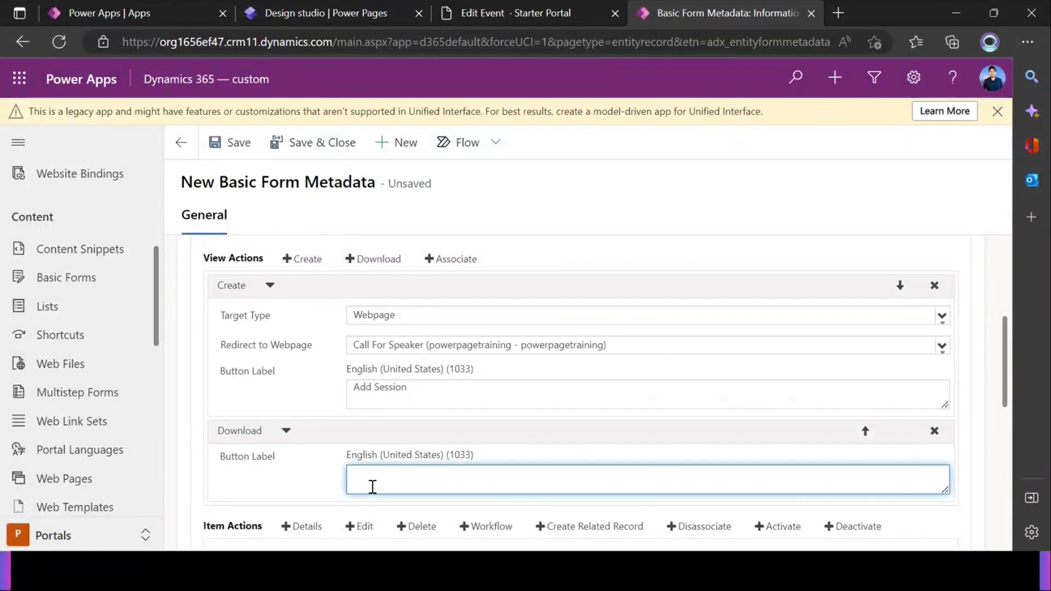
text(Download)
click(322, 484)
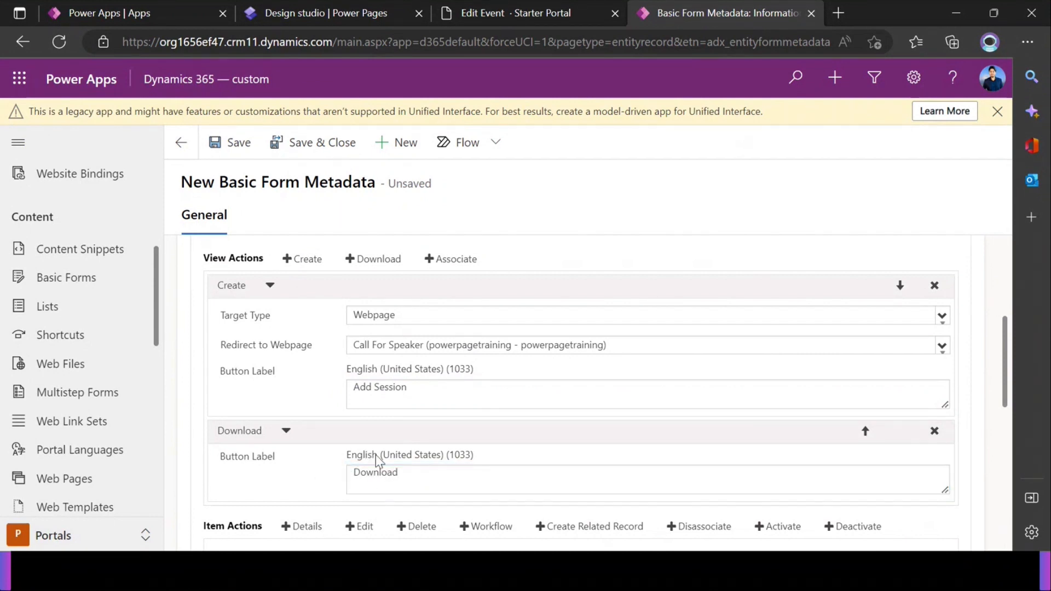
Add the Details, Edit and Delete item actions to the grid configuration.
scroll(351, 389, down, 4)
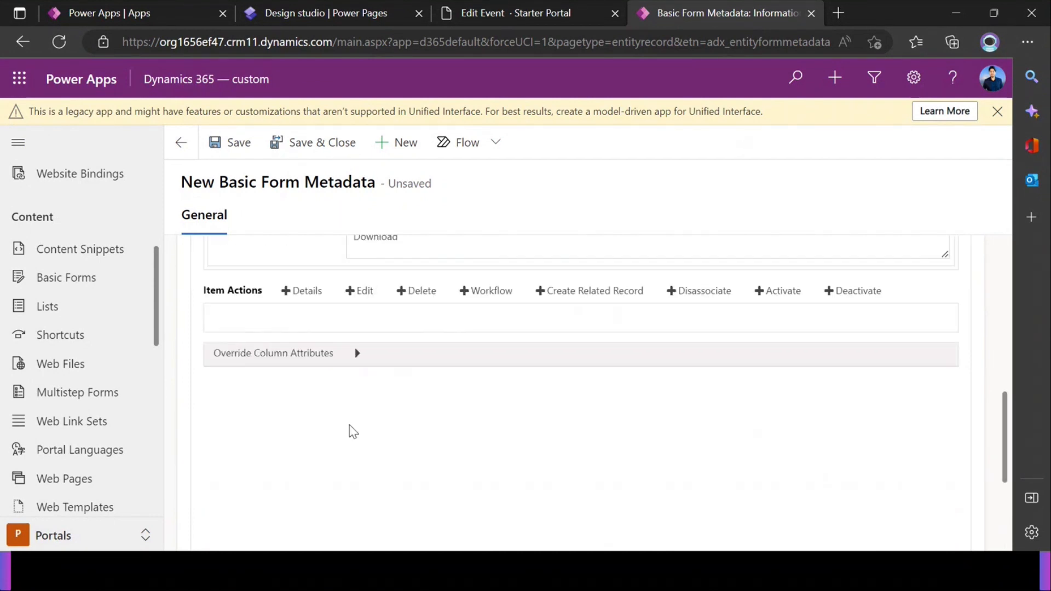
scroll(350, 429, up, 3)
scroll(338, 412, up, 2)
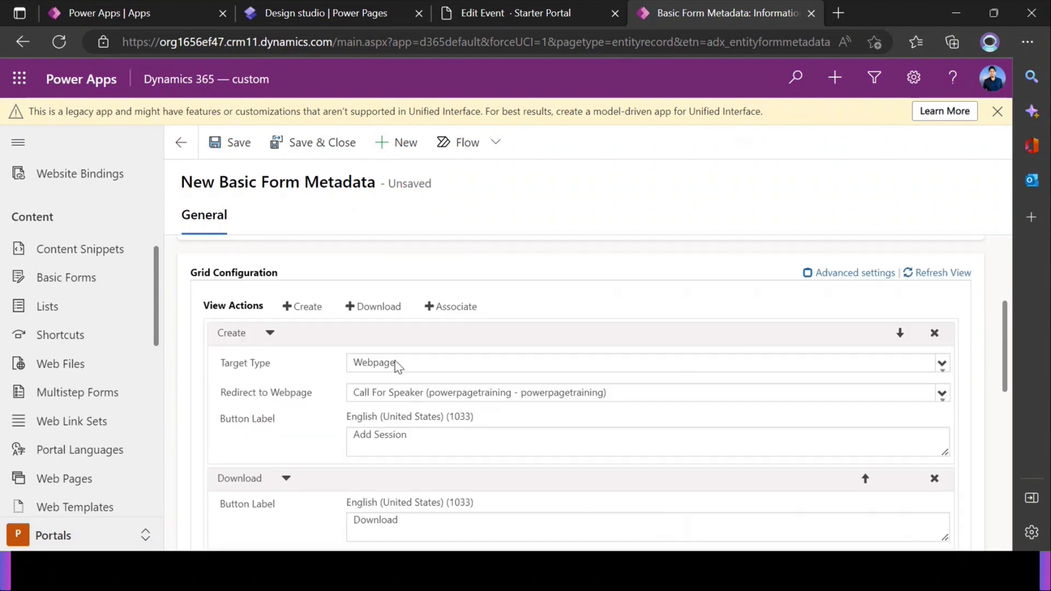
scroll(385, 407, down, 2)
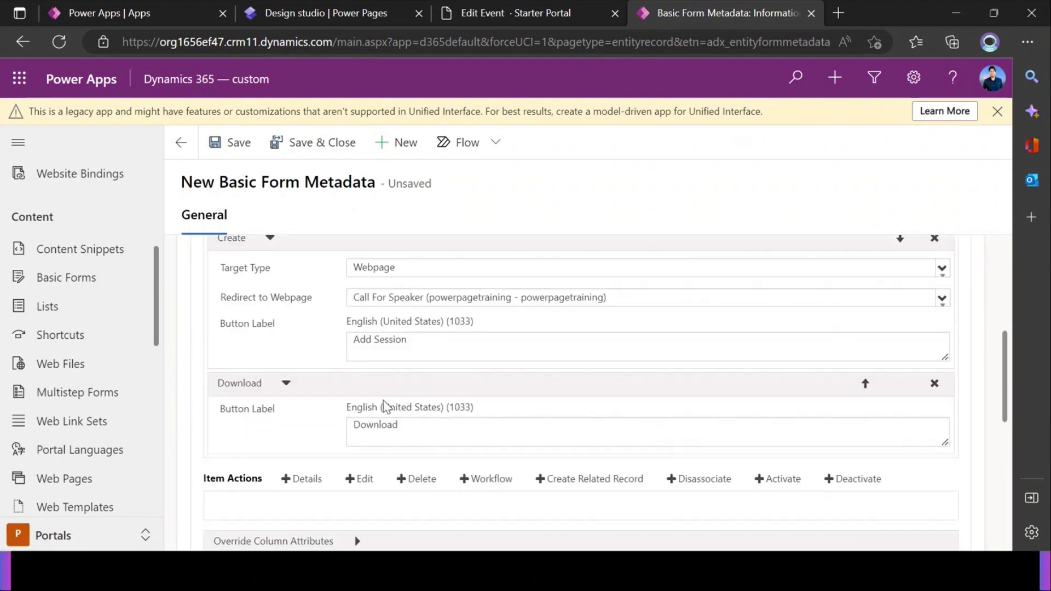
scroll(387, 405, down, 3)
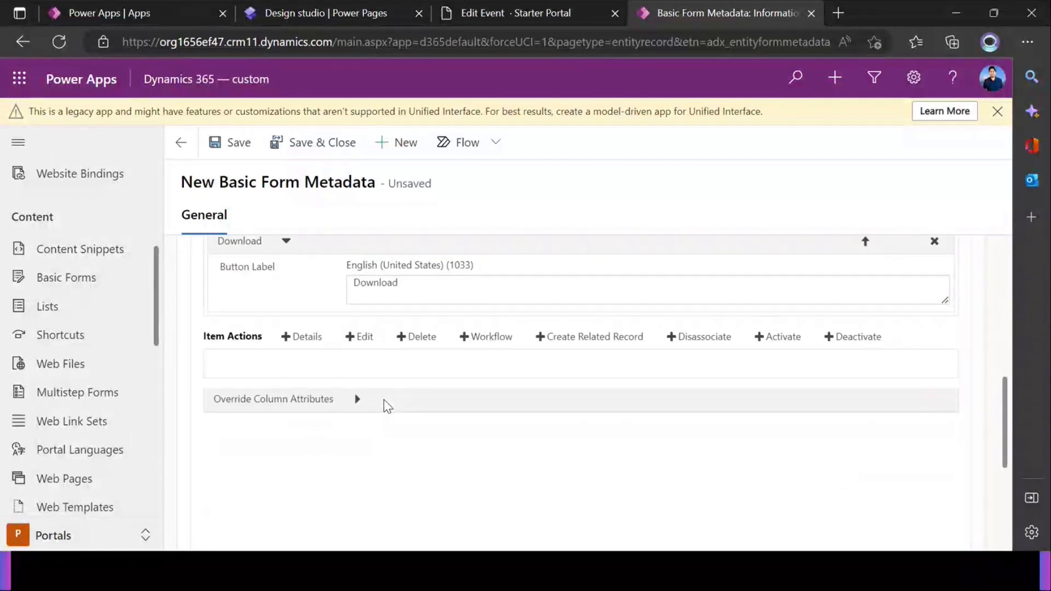
click(300, 339)
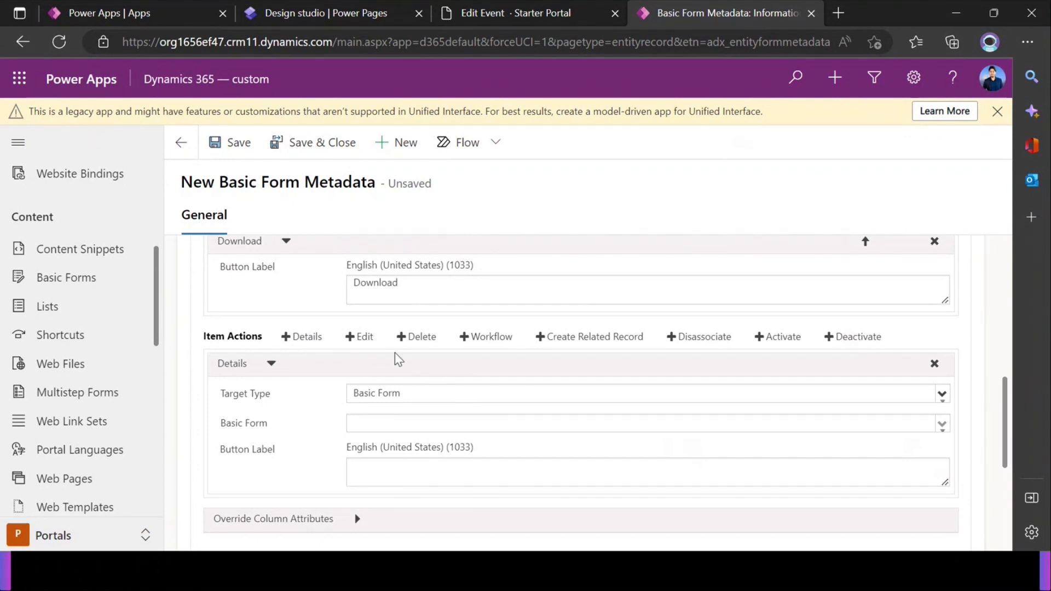
click(363, 337)
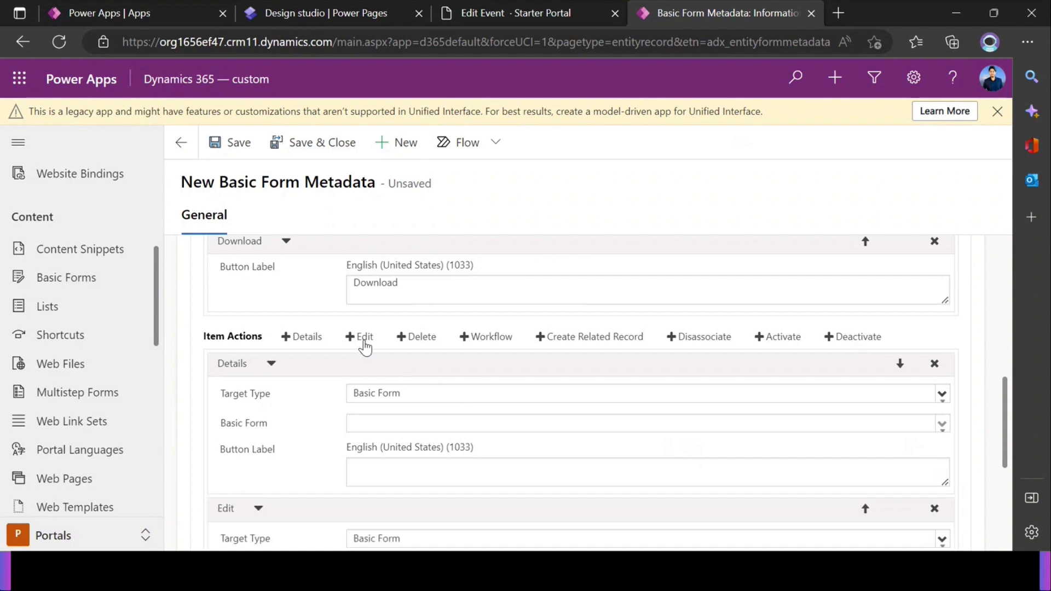
click(418, 338)
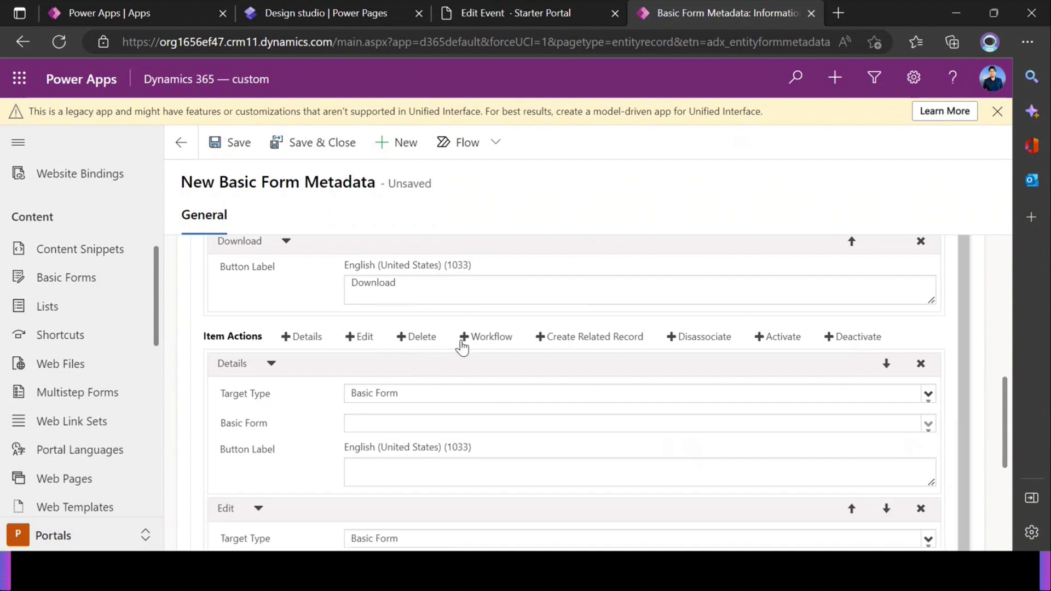
scroll(392, 366, down, 5)
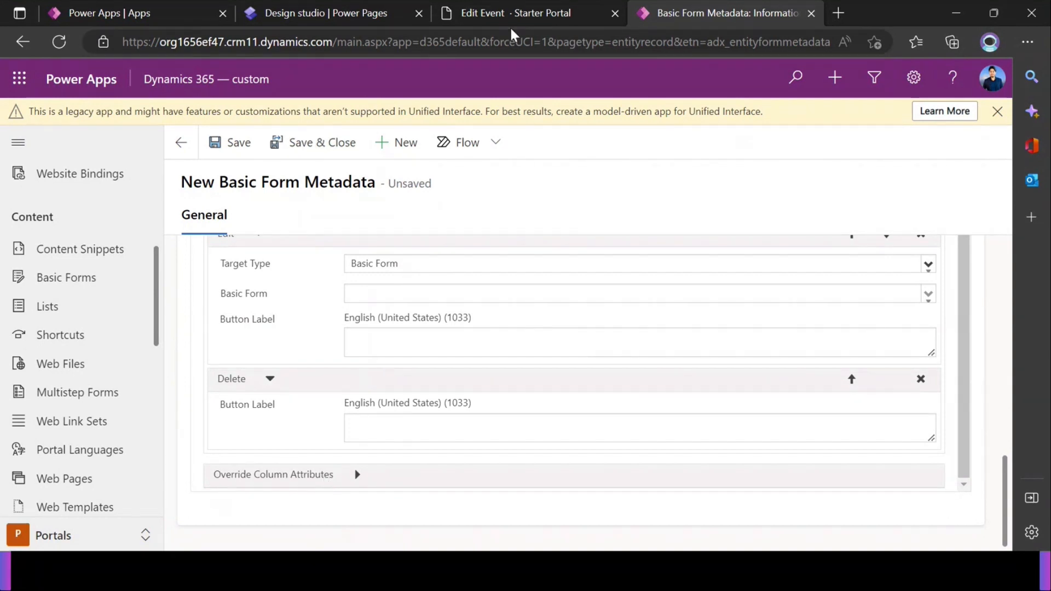
Switch to the Edit Event portal page and highlight the Session Registrations column headers, especially Speaker Name.
click(491, 20)
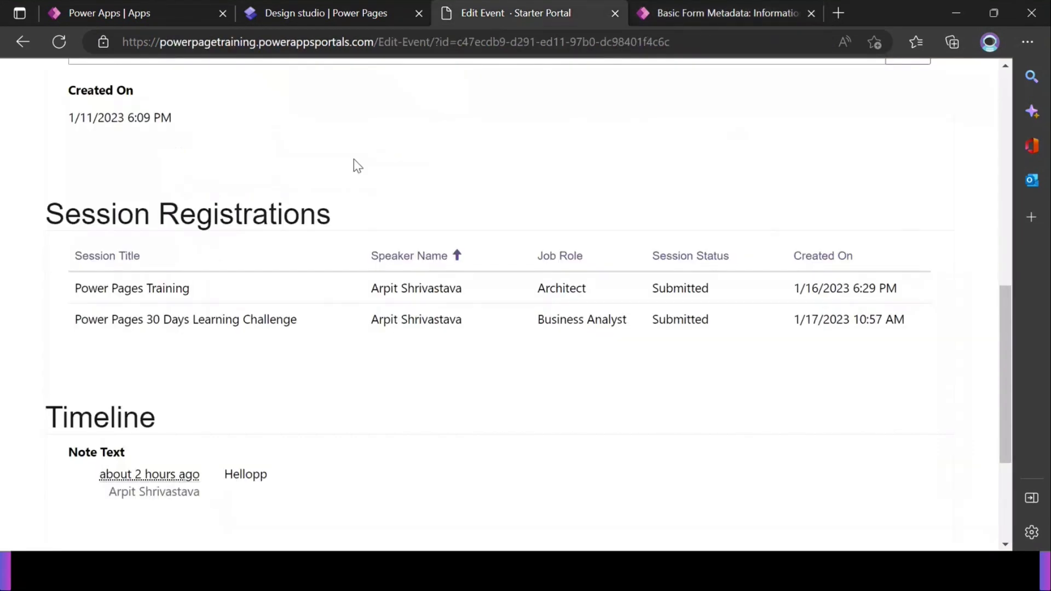
drag(104, 256, 476, 263)
click(473, 356)
drag(361, 263, 459, 260)
click(378, 319)
drag(361, 266, 441, 256)
click(528, 425)
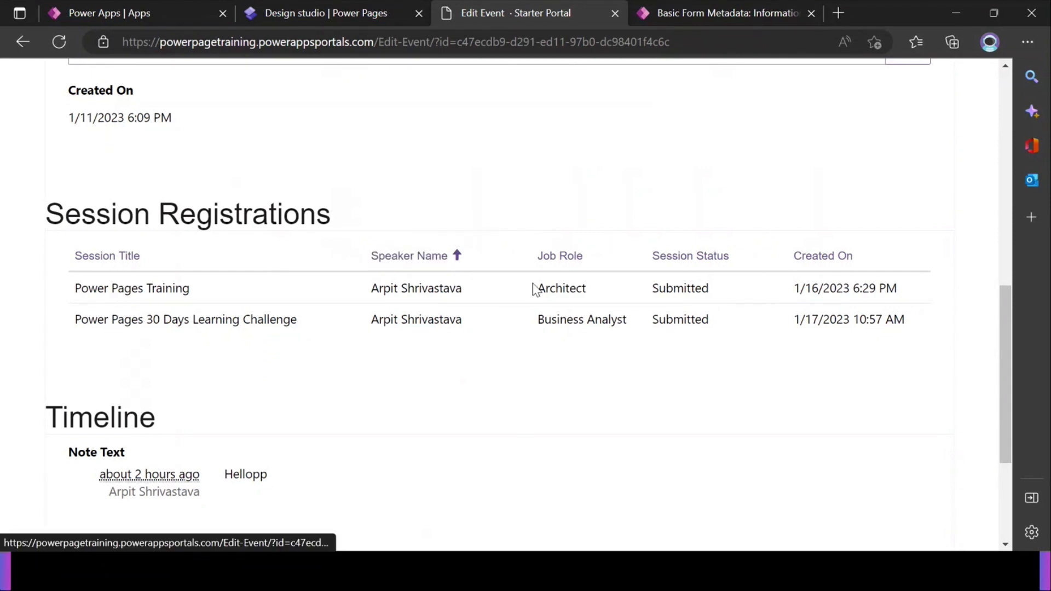
Return to the Basic Form Metadata record, expand Override Column Attributes and add a column row.
click(671, 16)
click(356, 474)
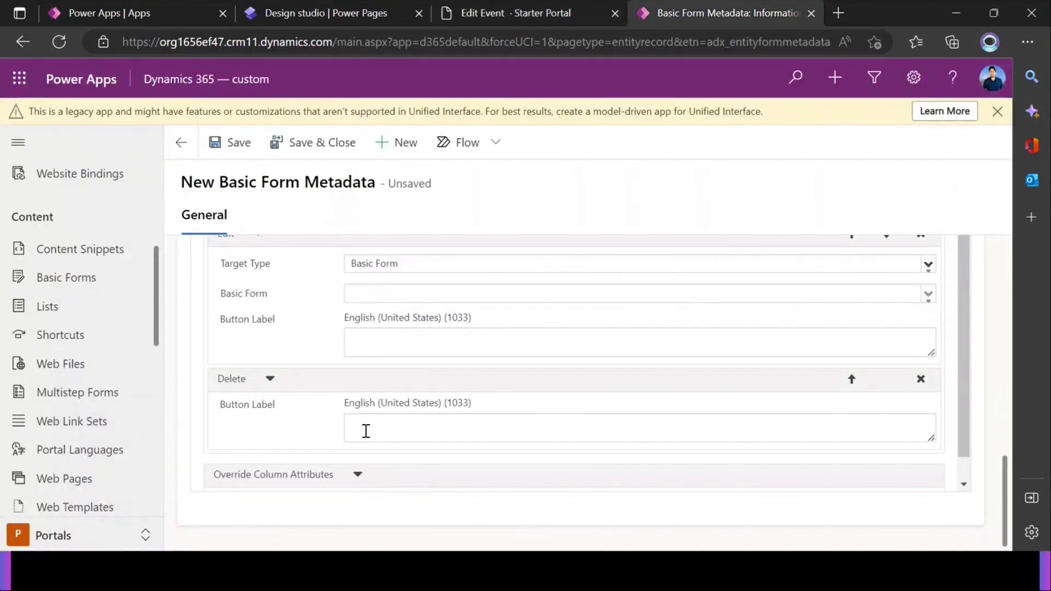
scroll(366, 431, down, 1)
click(241, 476)
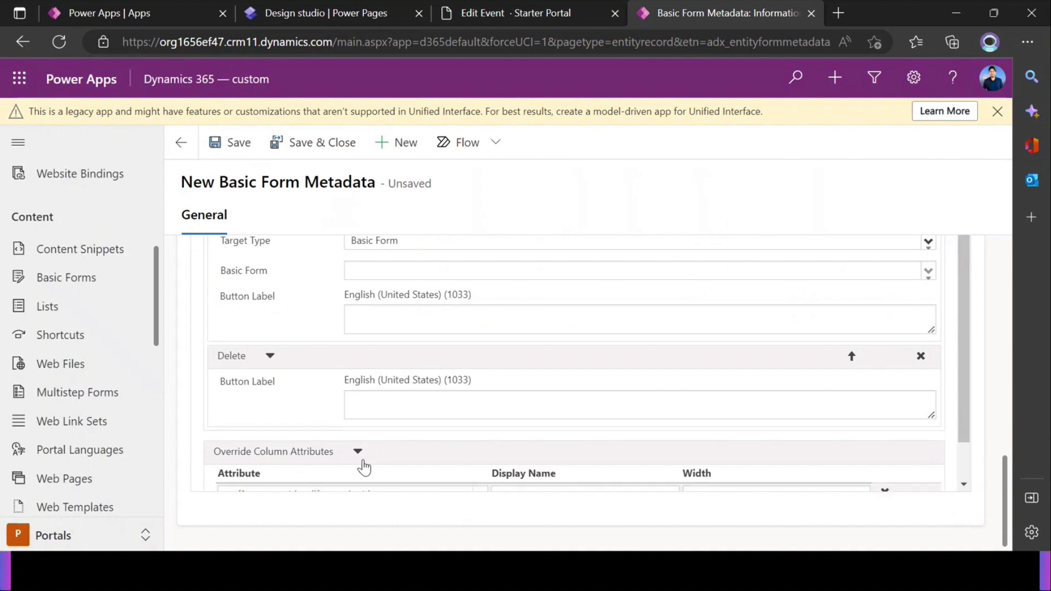
scroll(365, 470, down, 1)
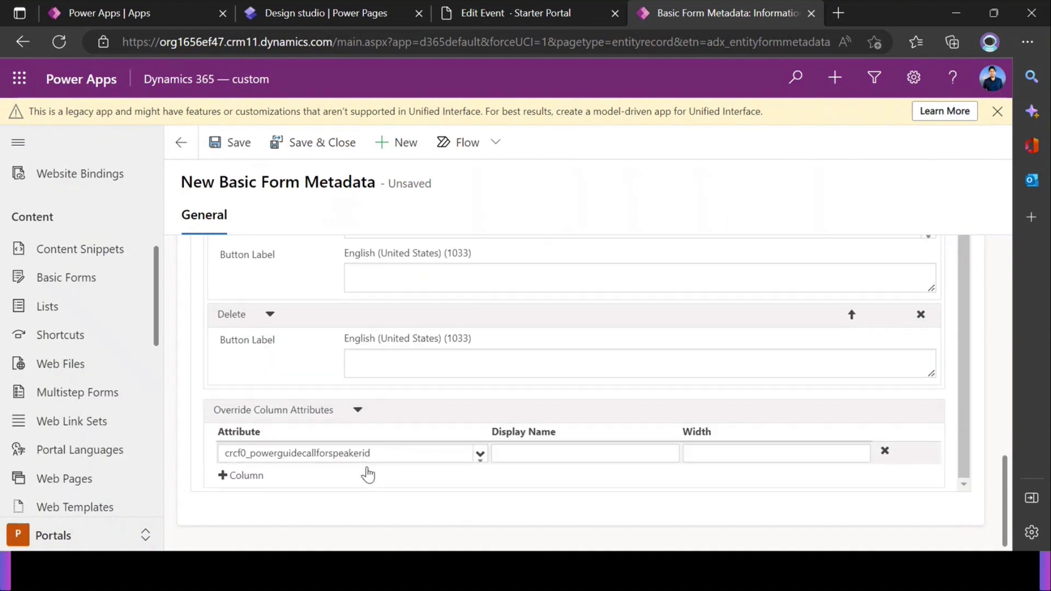
Highlight the Created On column header on the Edit Event page and return to the metadata record.
click(478, 18)
drag(791, 255, 887, 258)
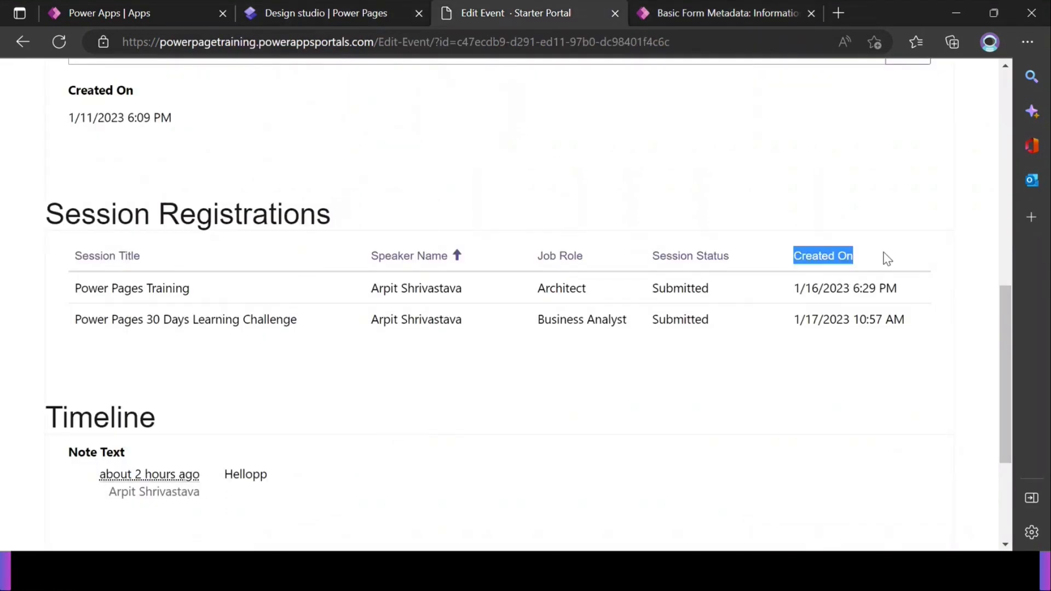
click(667, 10)
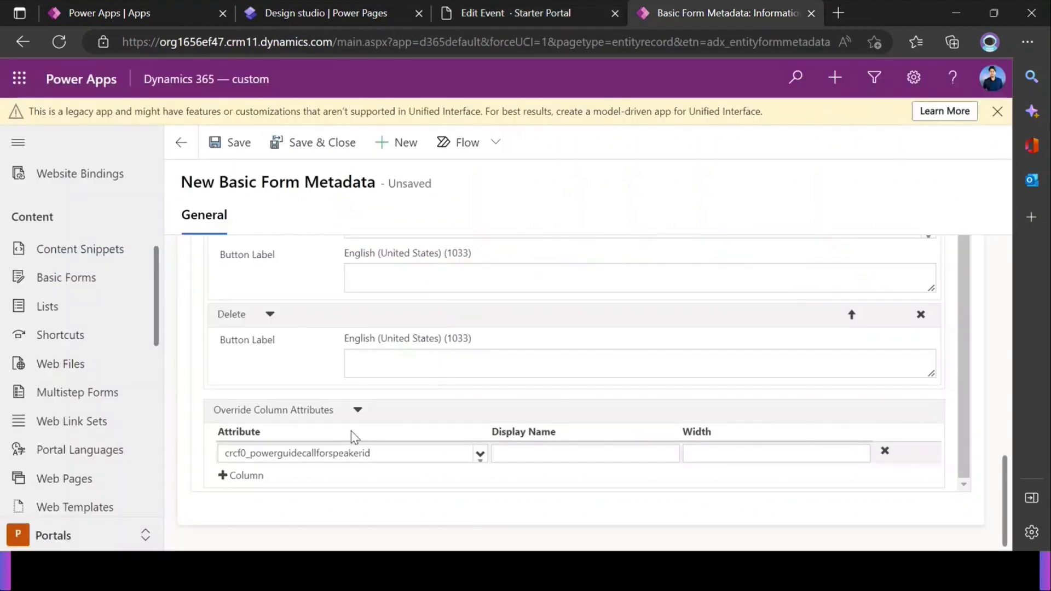
Override the createdon attribute of the subgrid with the display name "Published On".
click(338, 453)
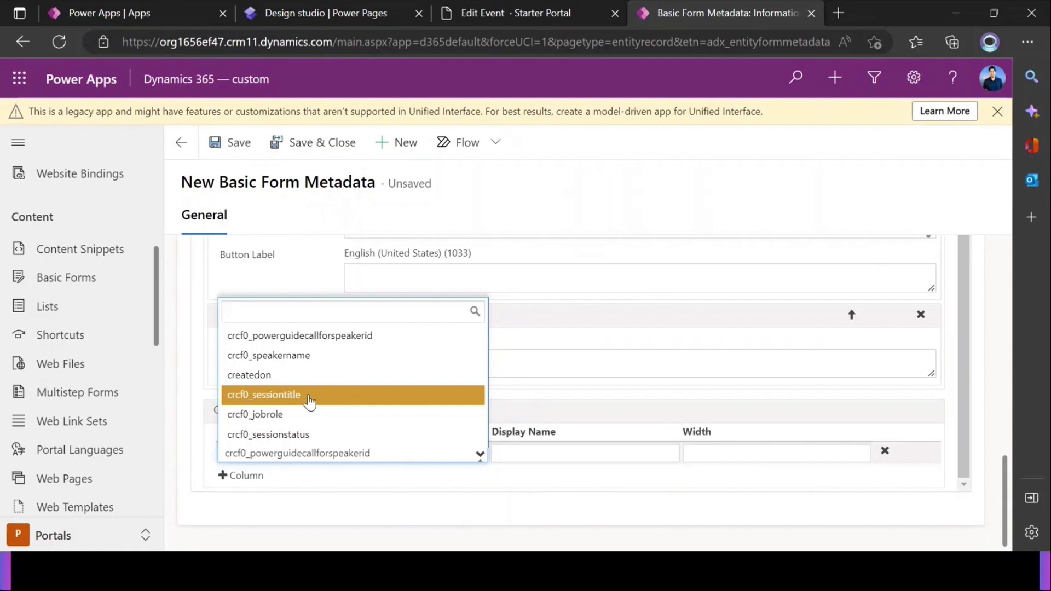
click(296, 376)
click(499, 456)
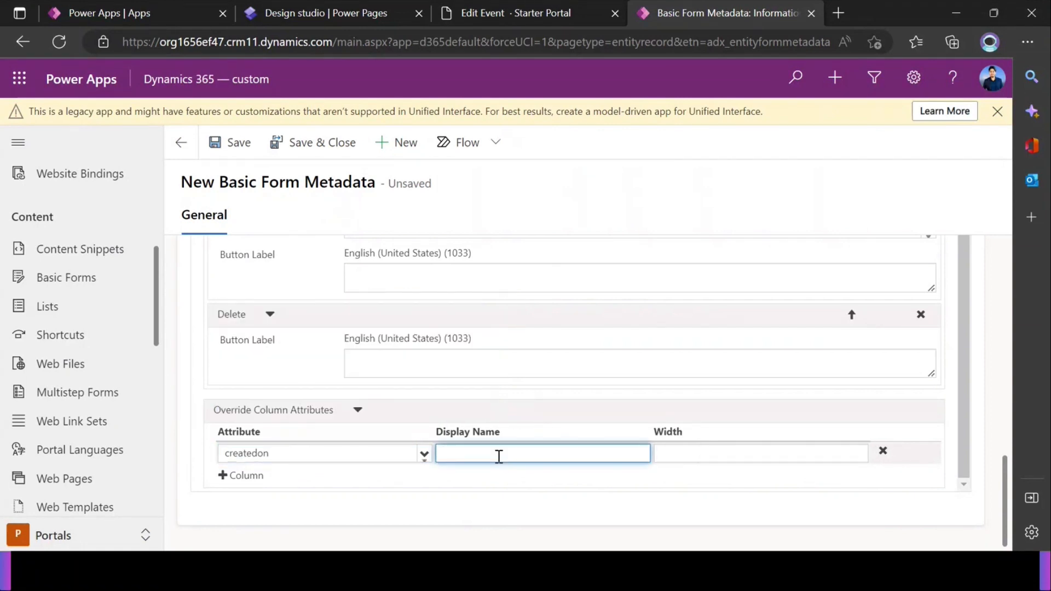
text(Published On)
scroll(499, 354, up, 15)
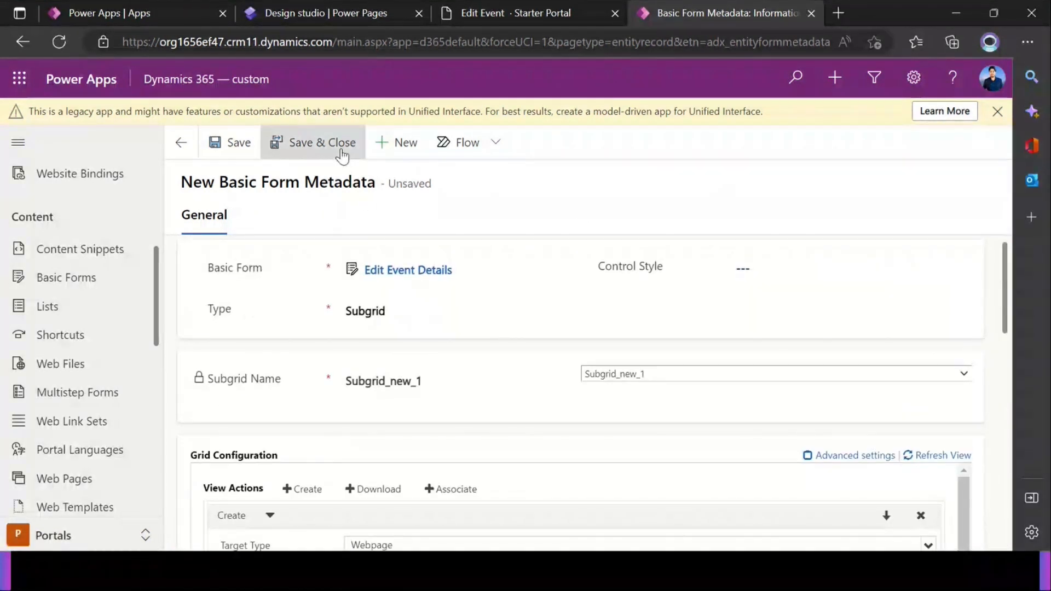
Save and close the subgrid metadata record, switch to the Power Pages design studio and cancel the Add a form dialog.
click(342, 155)
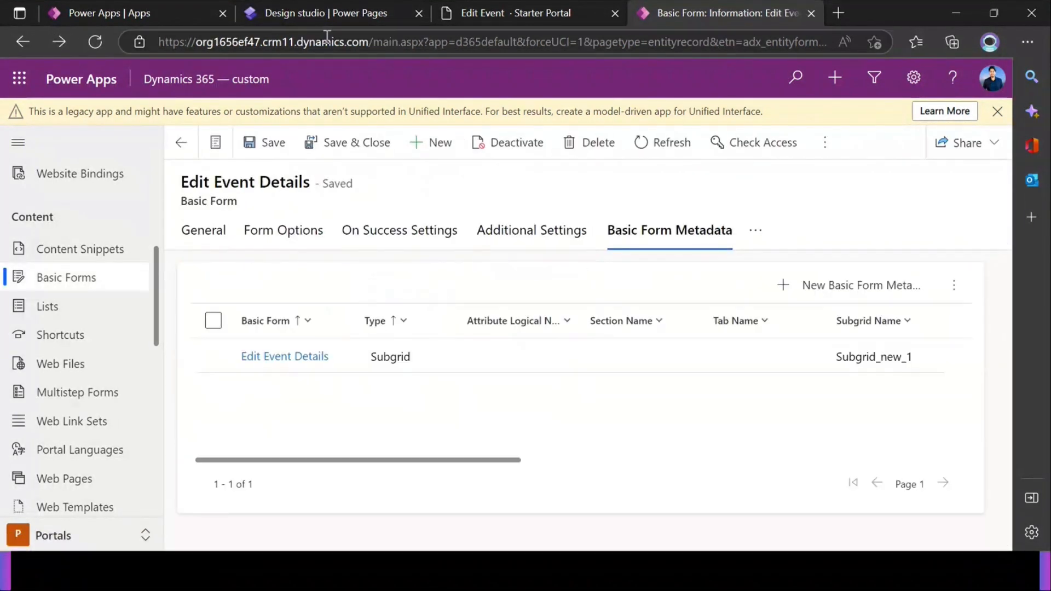
click(321, 14)
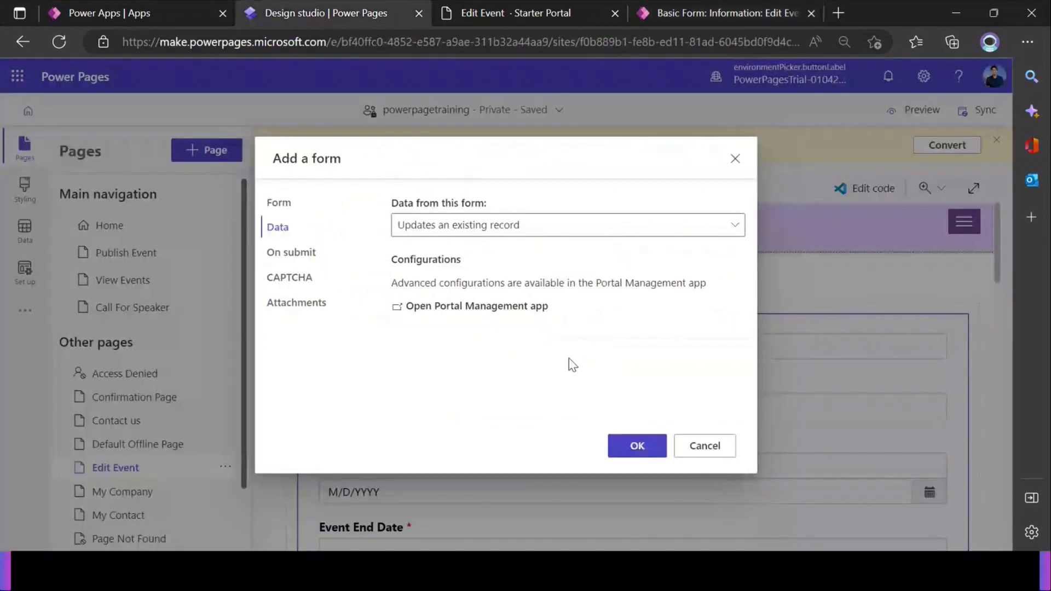
click(706, 446)
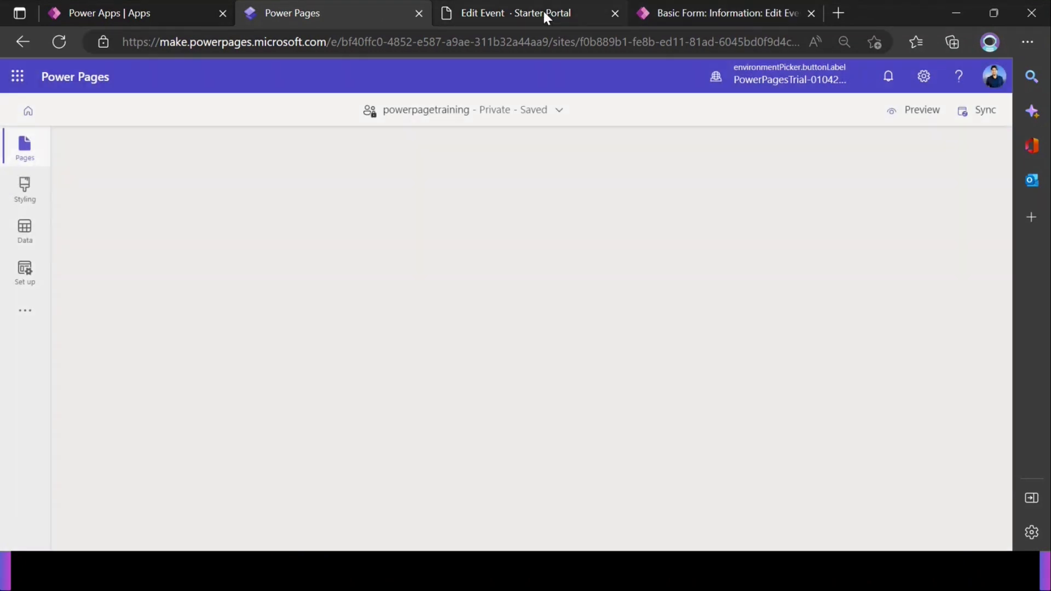
Reload the Edit Event portal page and highlight the Published On column header in Session Registrations.
mouse_move(544, 14)
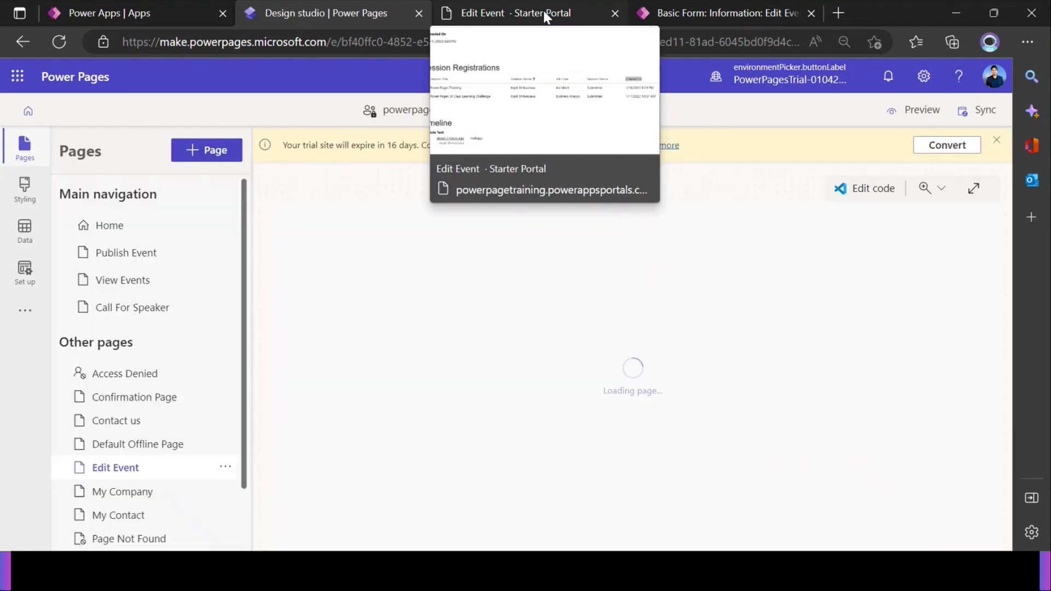
click(545, 14)
key(F5)
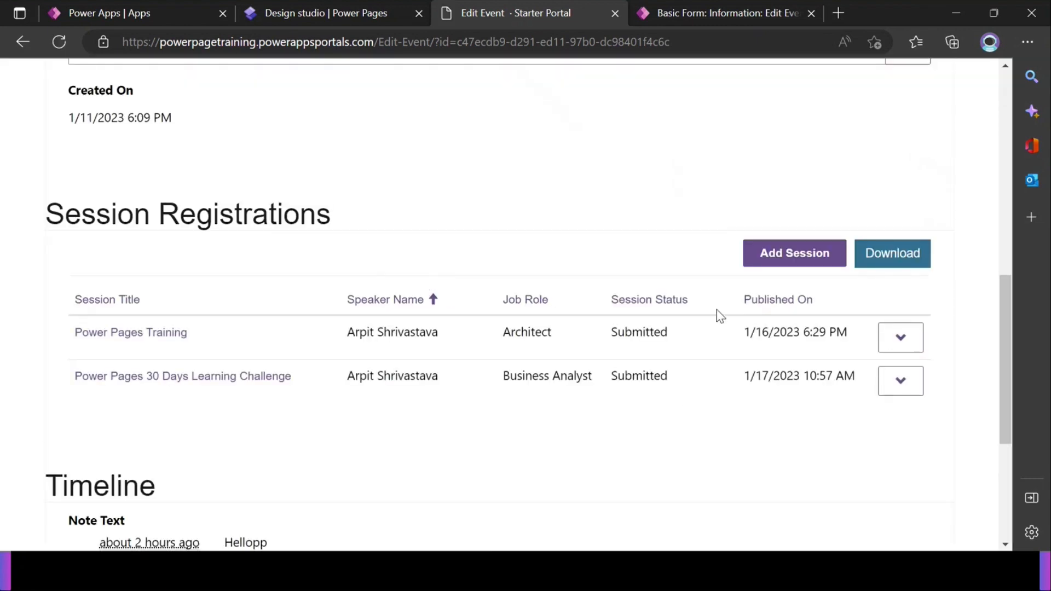
drag(732, 303, 822, 311)
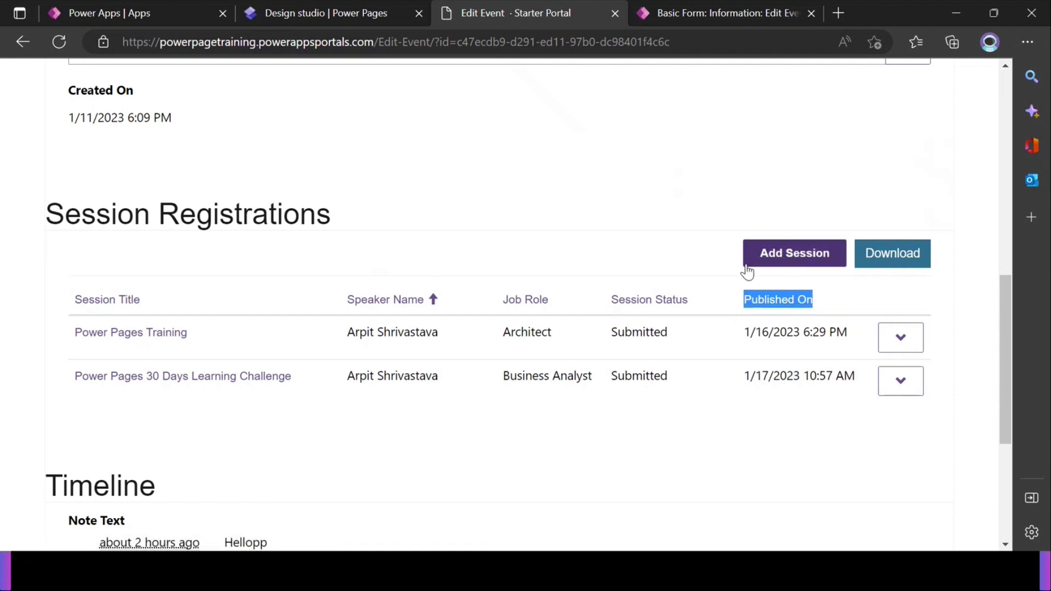
click(727, 272)
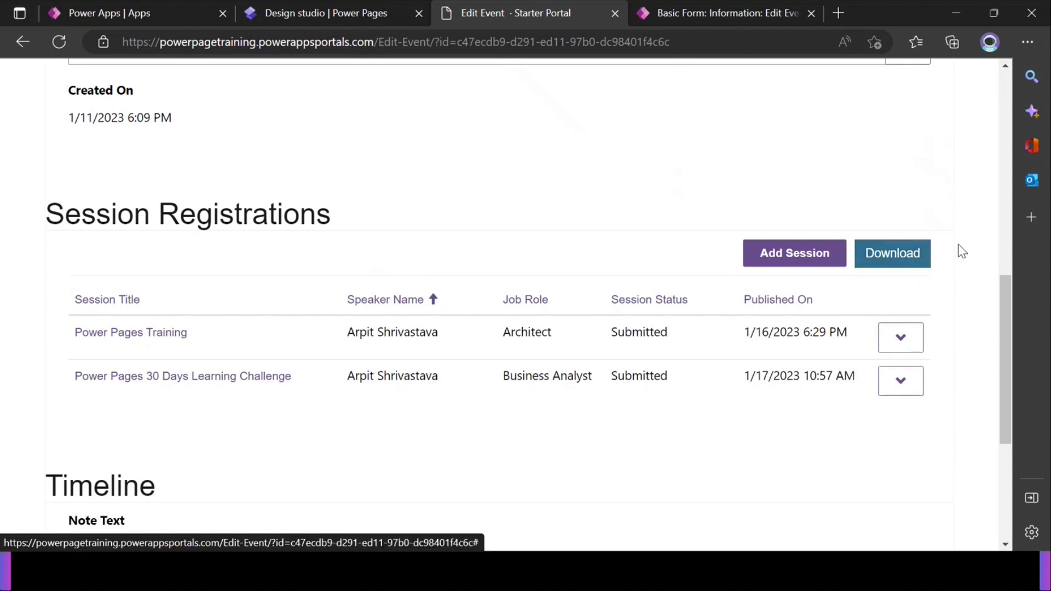
Open the Add Session link in a new browser tab and look over the Call For Speaker page.
click(790, 260)
right_click(789, 260)
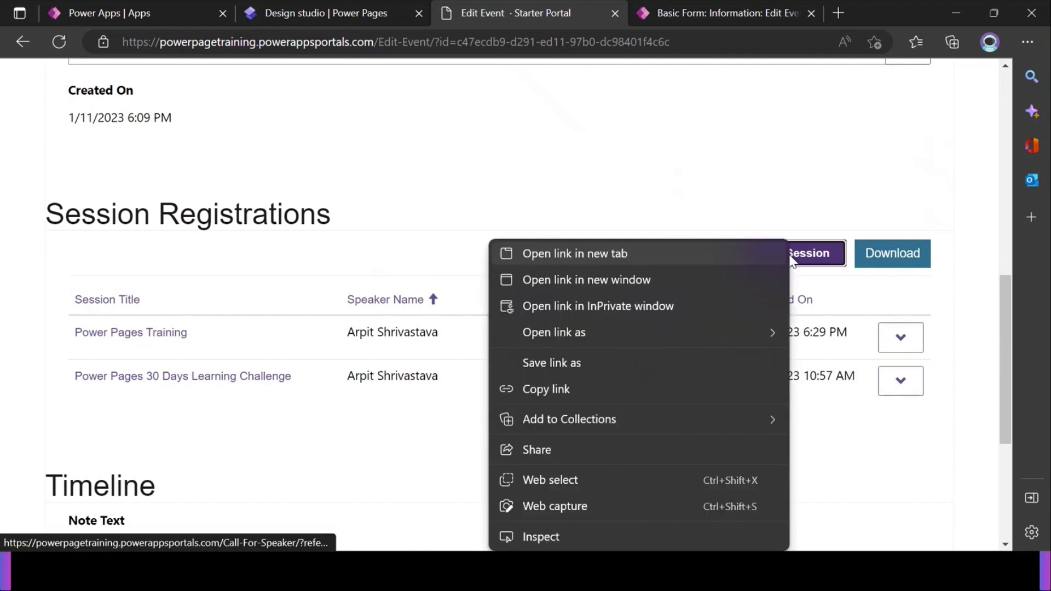
click(629, 250)
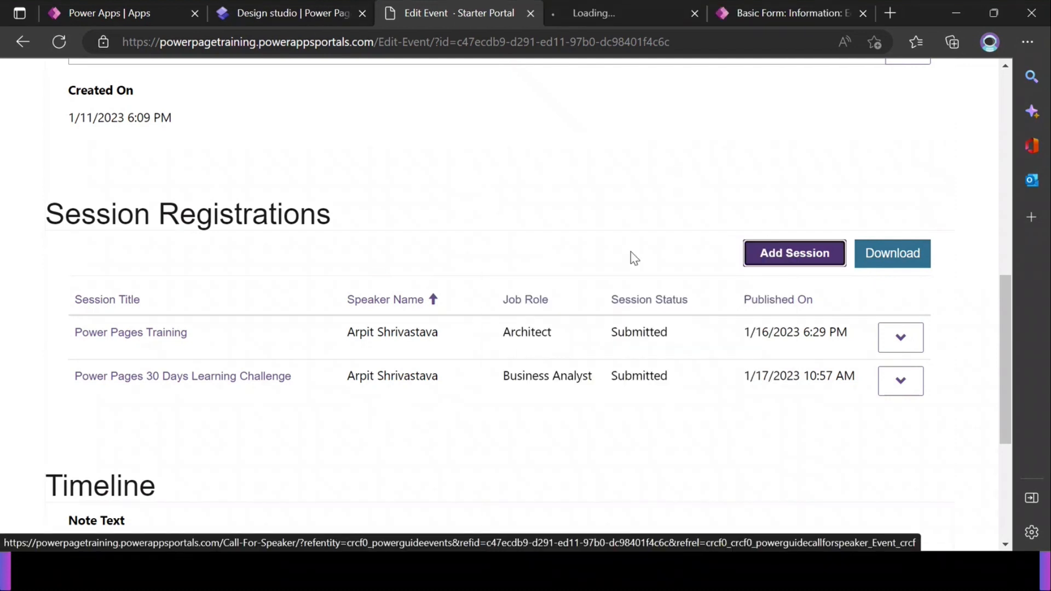
click(588, 10)
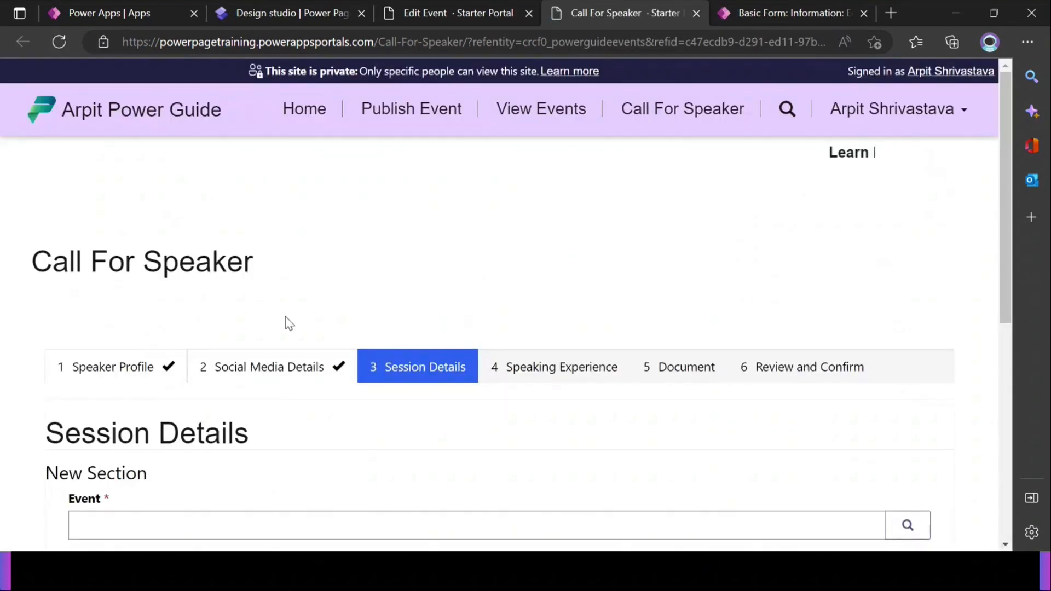
scroll(253, 347, down, 7)
scroll(389, 370, up, 8)
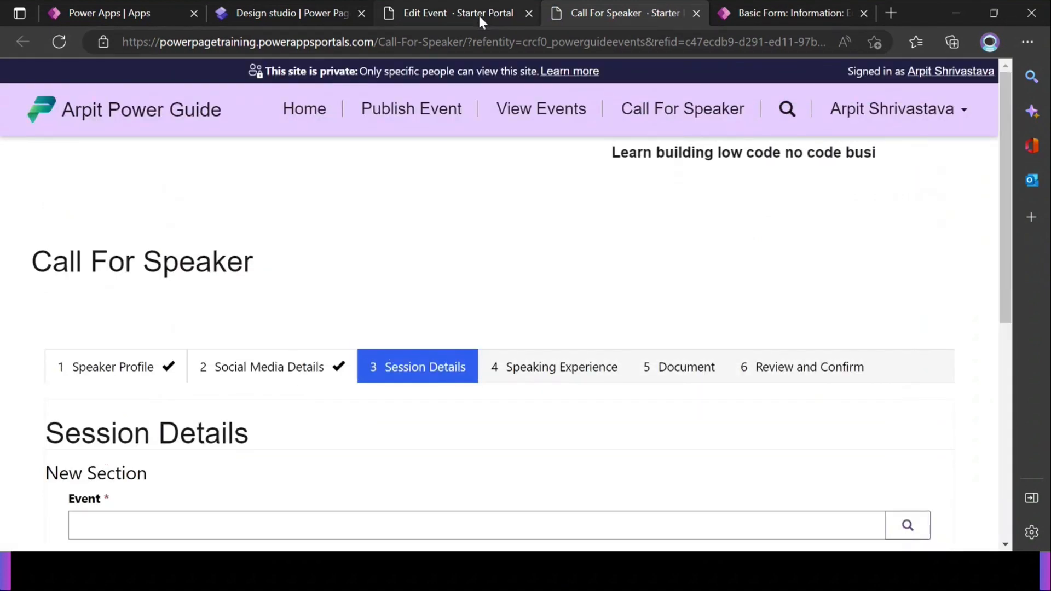
Return to the Edit Event page and view the action menu of the Power Pages Training session.
click(478, 12)
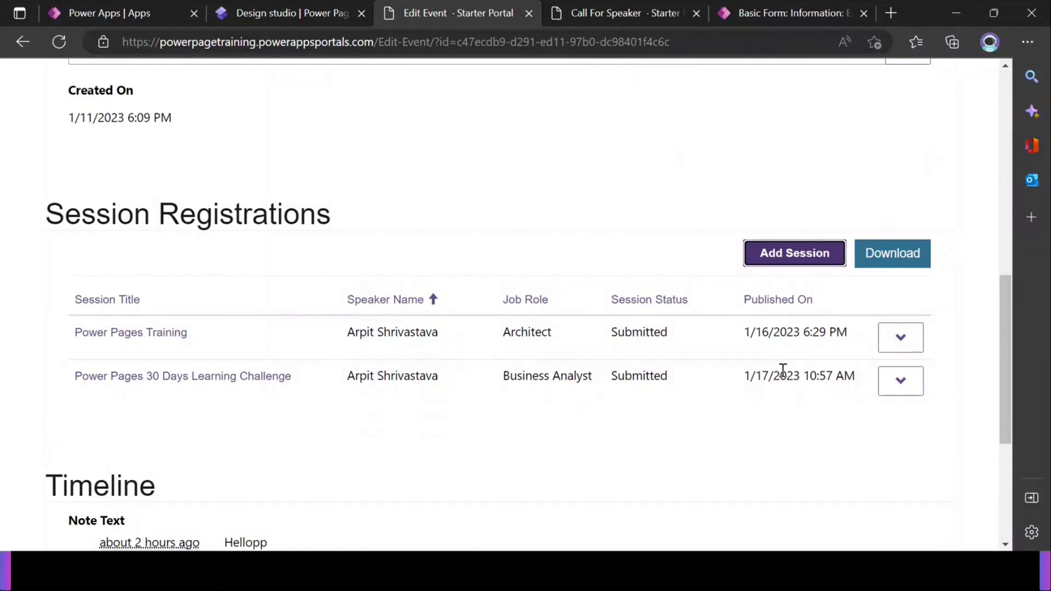
click(901, 345)
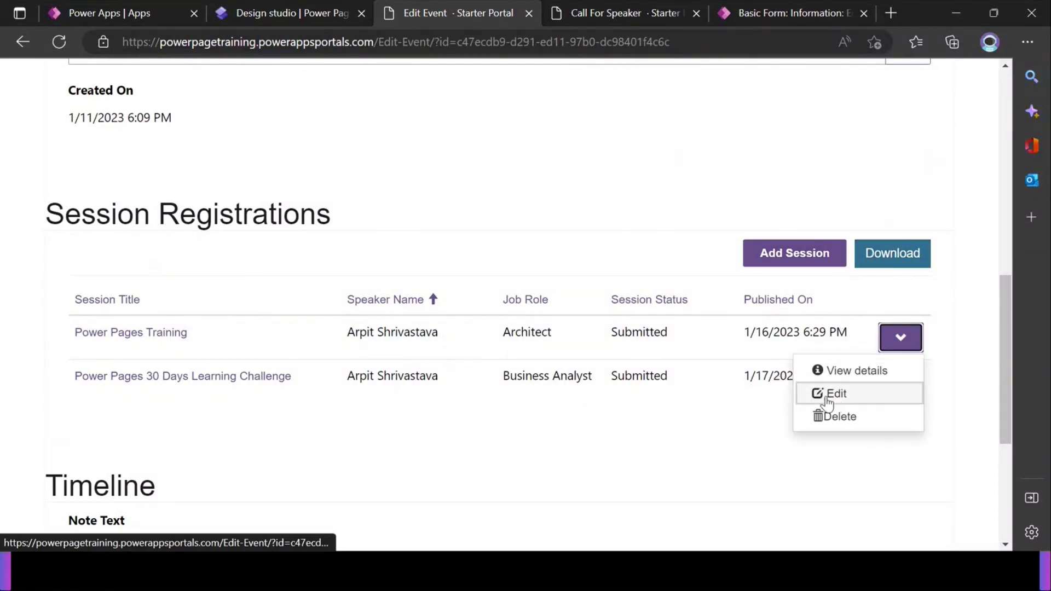
click(660, 428)
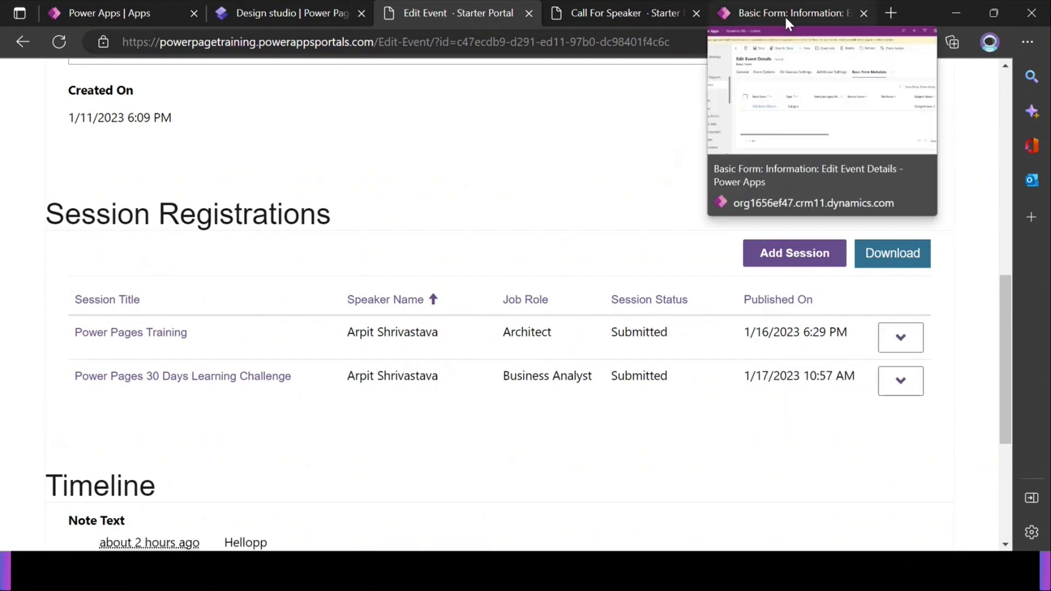
Highlight the Timeline section on the Edit Event page and switch to the Edit Event Details basic form in Power Apps.
scroll(221, 281, down, 5)
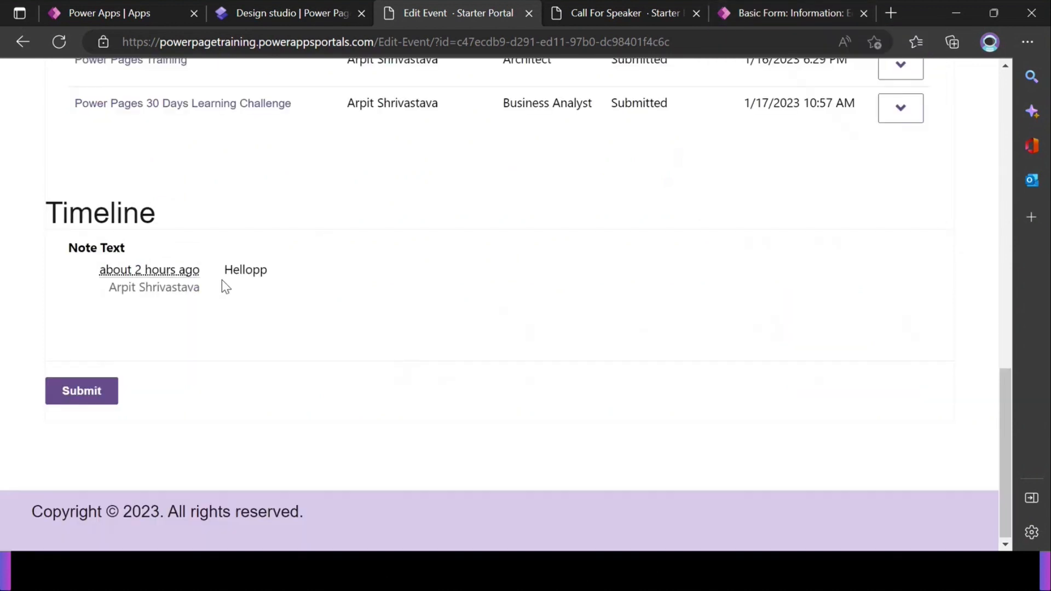
drag(51, 197, 247, 290)
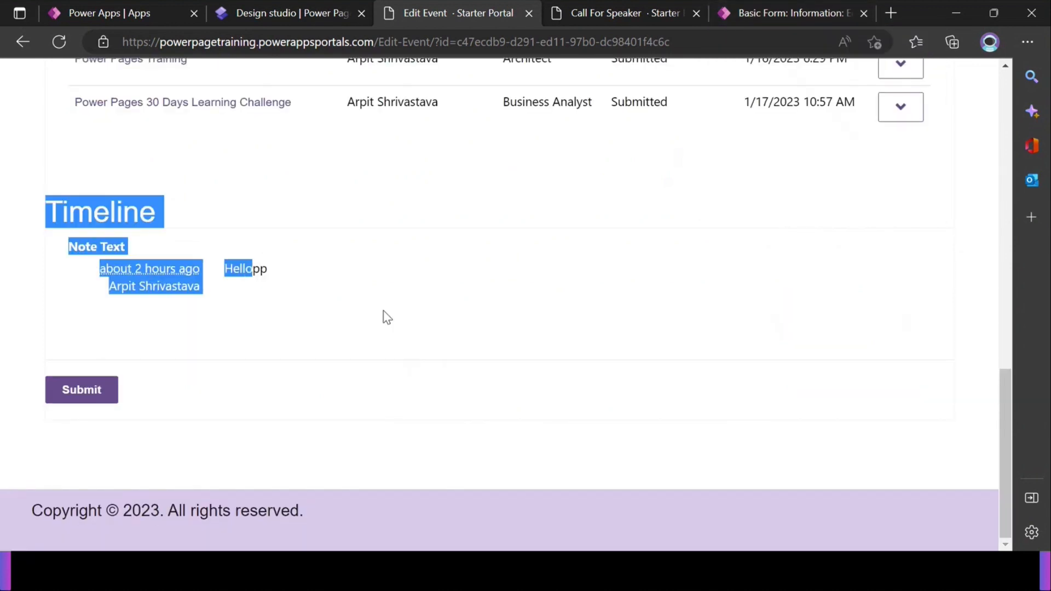
click(315, 15)
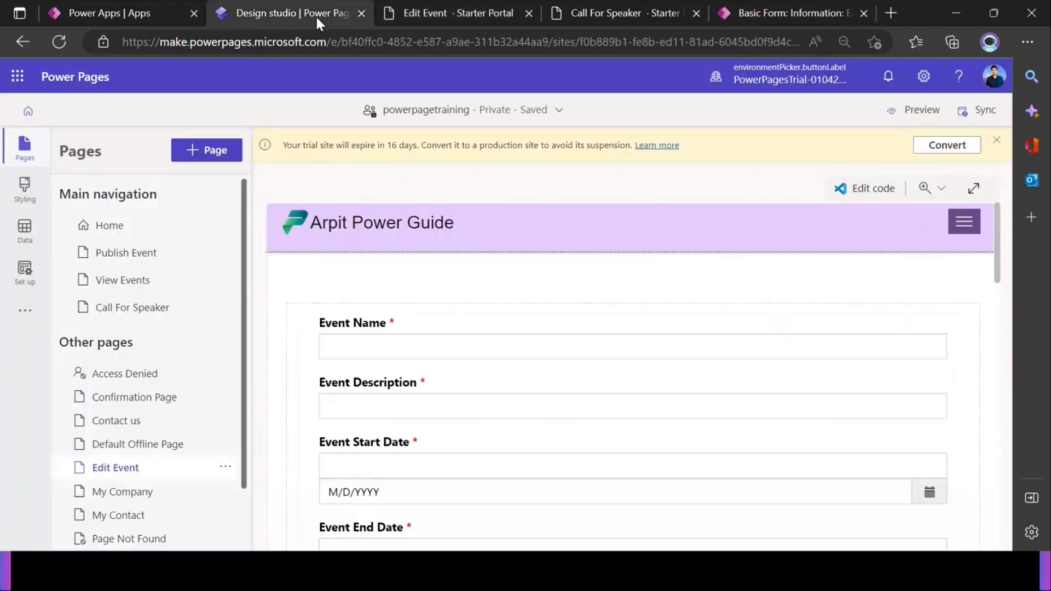
click(558, 11)
click(763, 11)
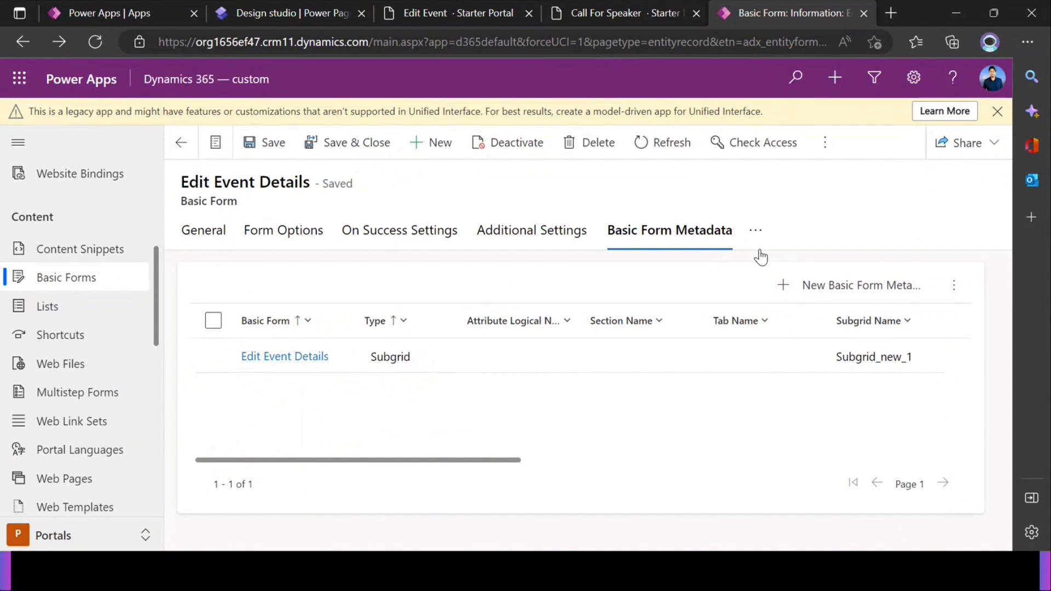
Start a new Basic Form Metadata record for Edit Event Details and open its Type choices.
click(359, 11)
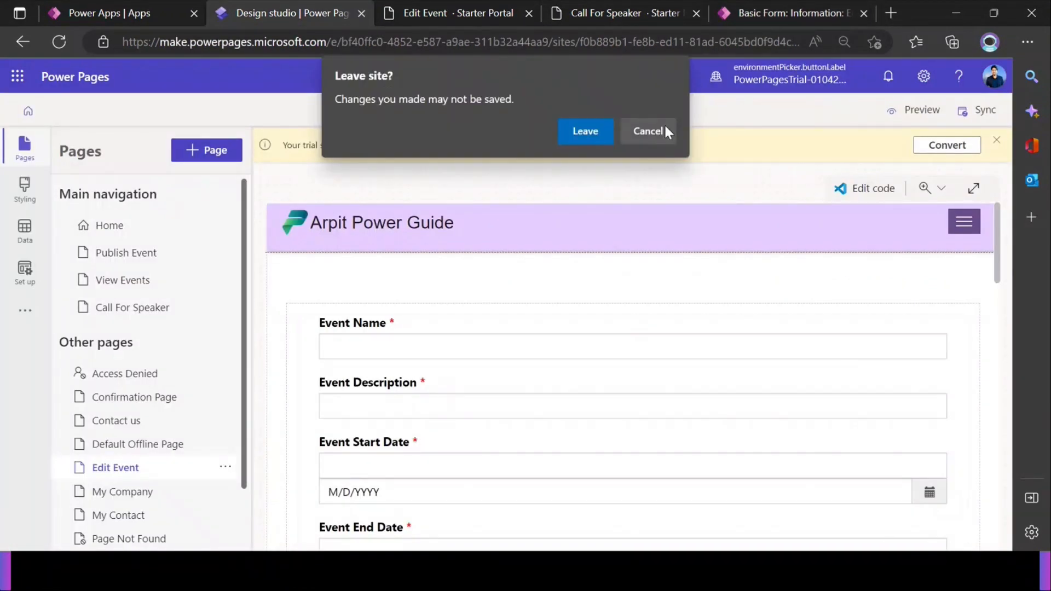
click(665, 127)
click(788, 12)
click(837, 284)
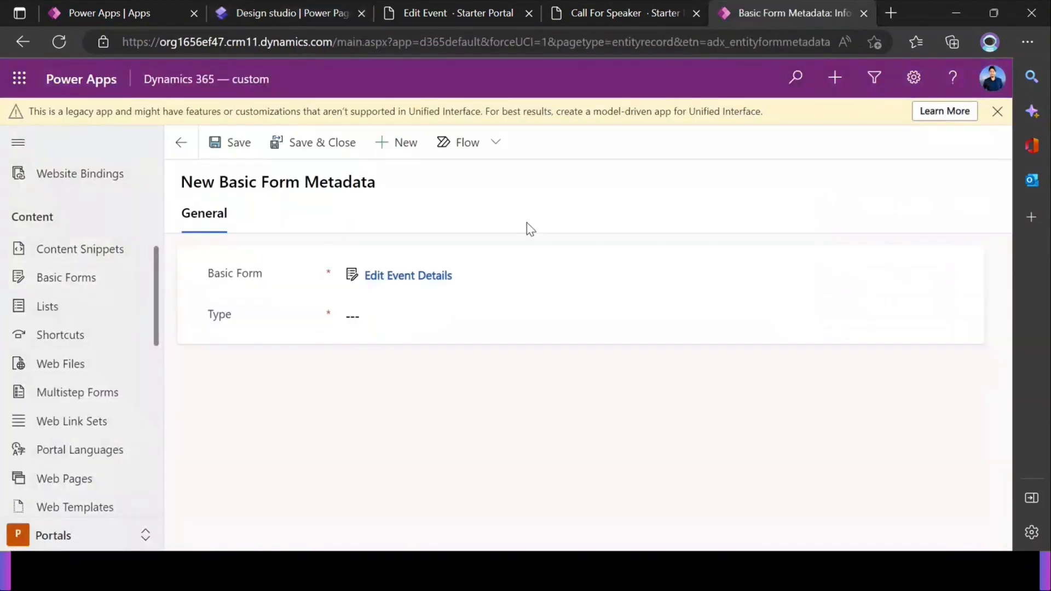
click(375, 316)
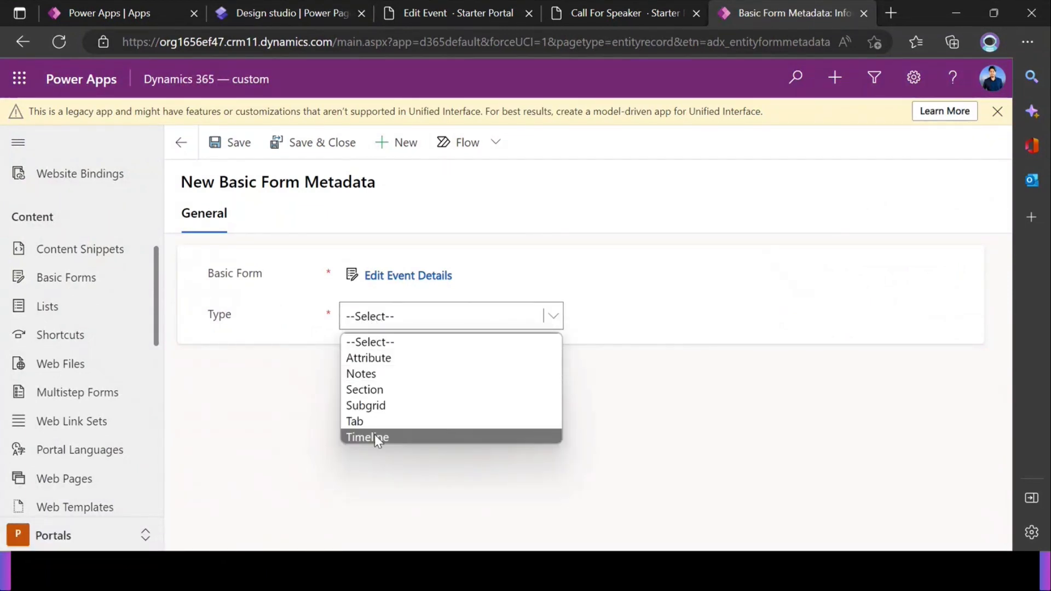
Switch to the Edit Event portal page and highlight the note entry in the Timeline section.
click(408, 10)
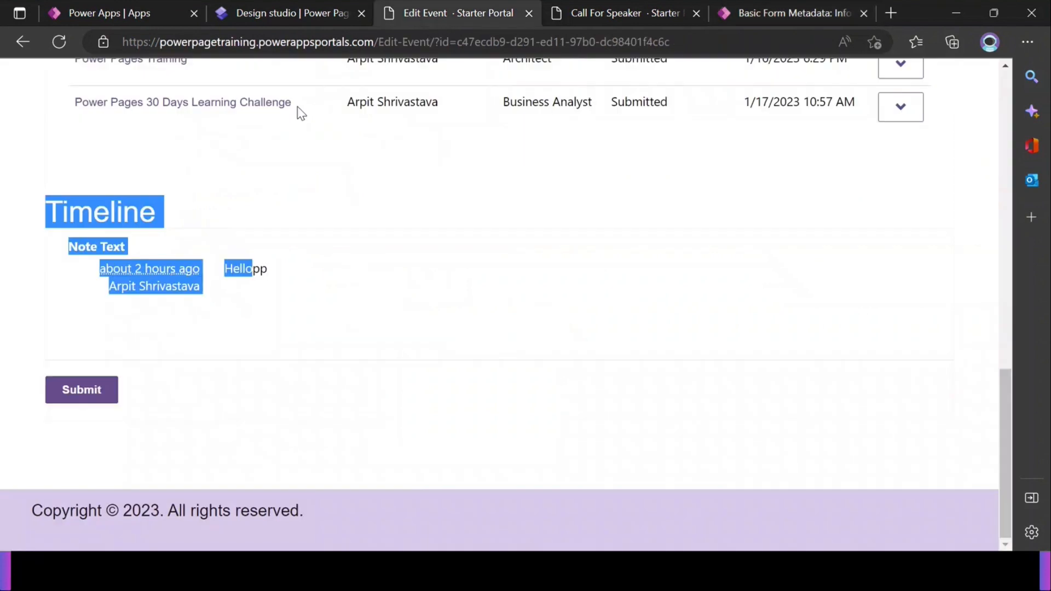
click(158, 333)
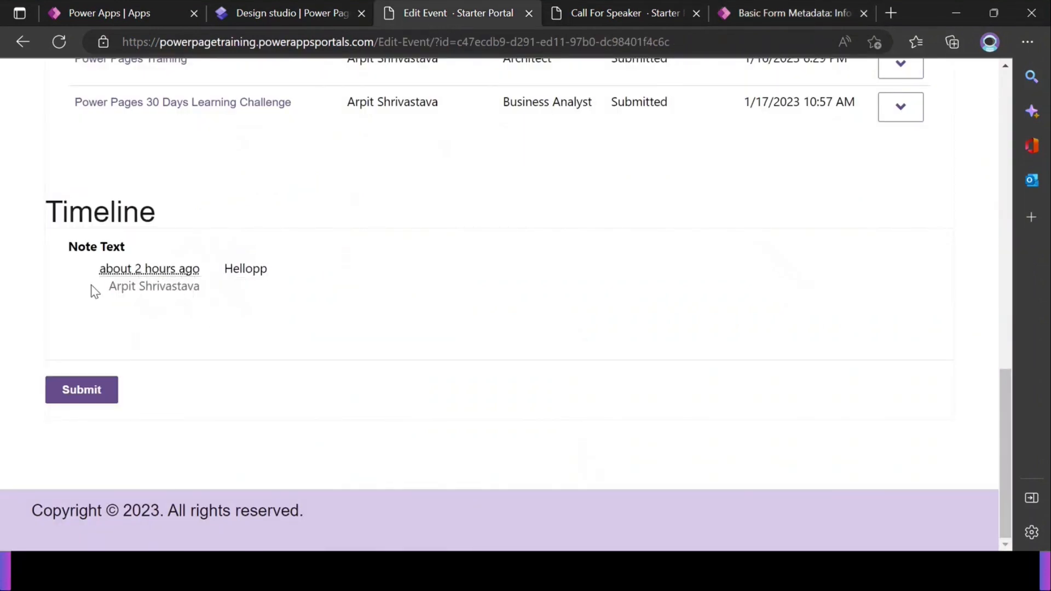
drag(59, 245, 222, 302)
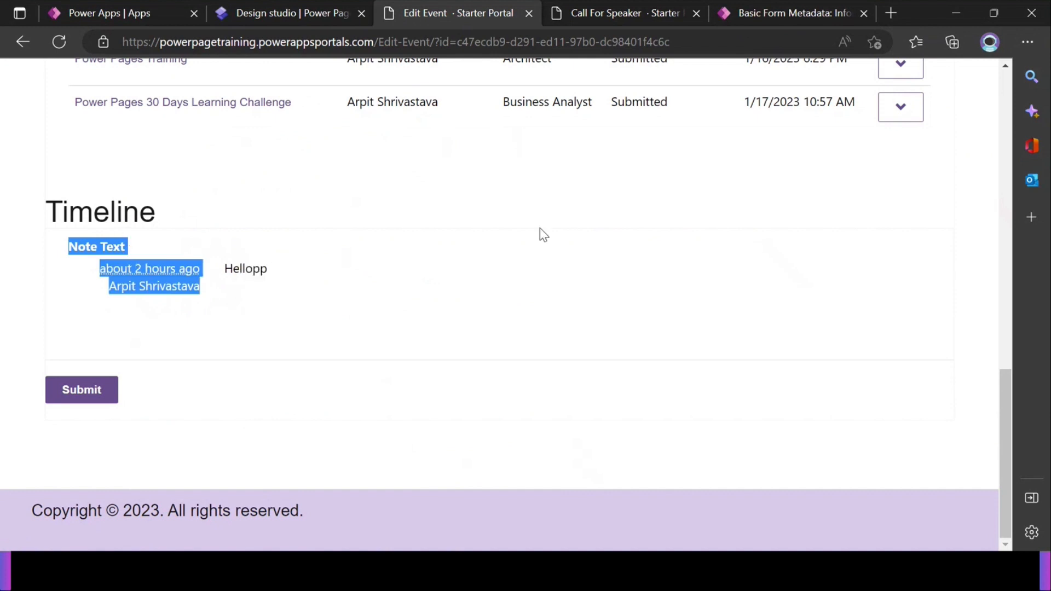
Return to the new Basic Form Metadata record and set its type to Notes.
click(738, 13)
click(386, 322)
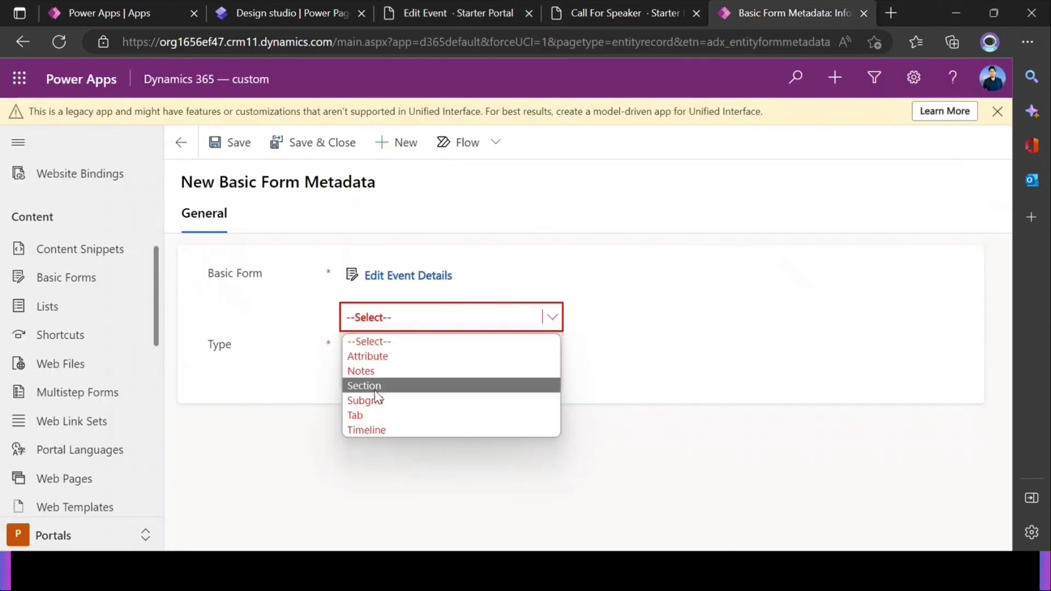
click(370, 371)
click(392, 328)
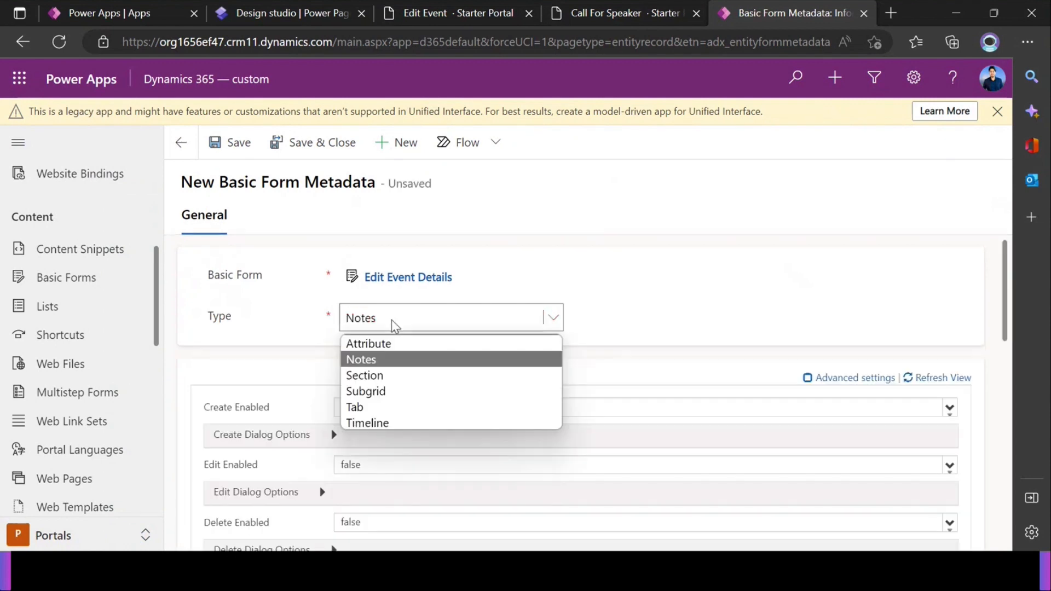
click(680, 337)
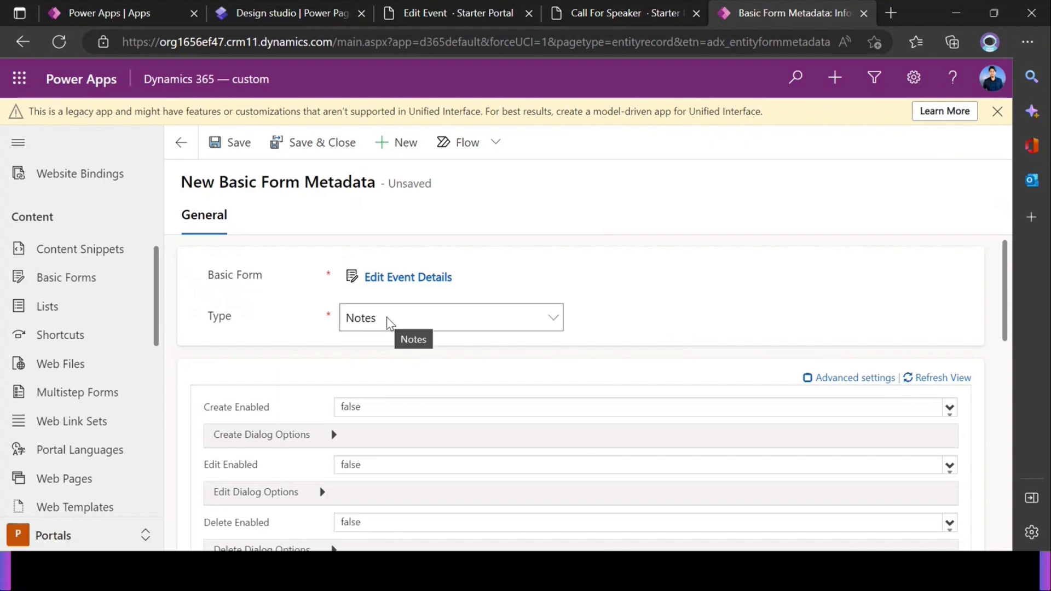
Review the Notes configuration options and set Create Enabled to true.
scroll(390, 323, down, 1)
scroll(390, 323, down, 1)
scroll(386, 317, up, 2)
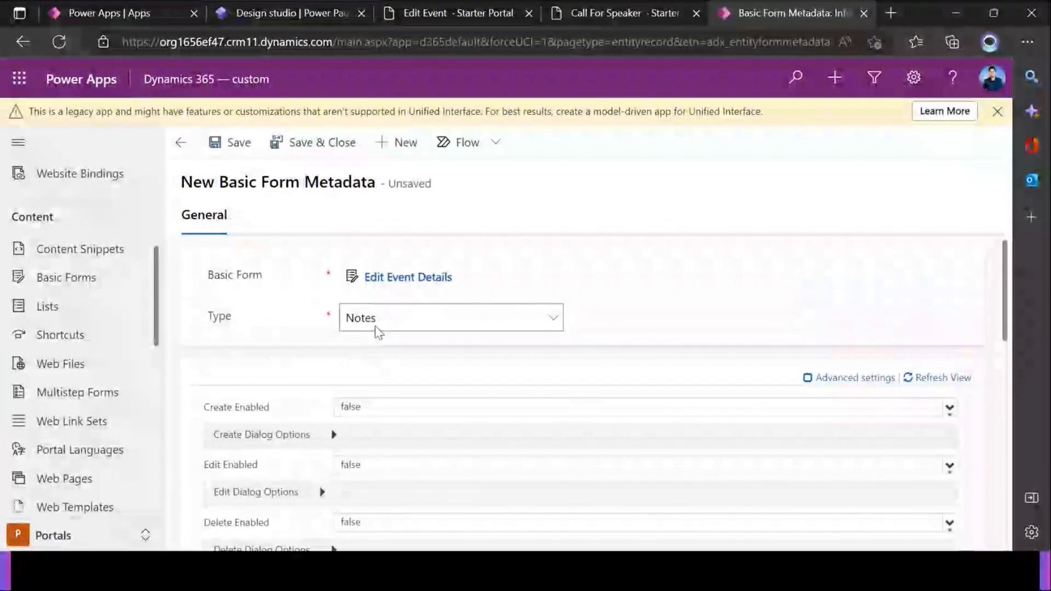
scroll(415, 310, down, 1)
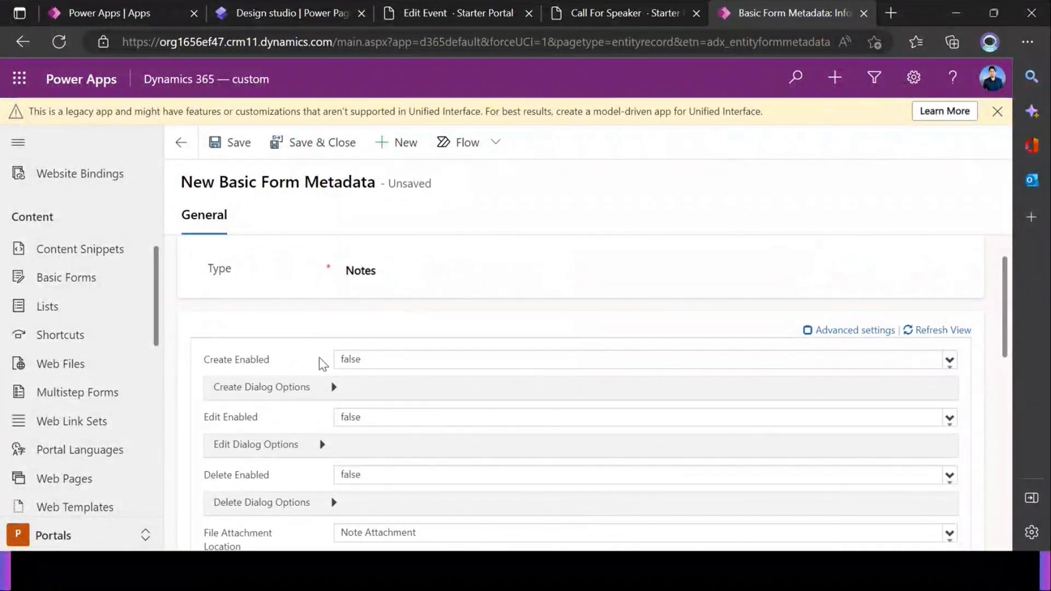
scroll(318, 360, down, 1)
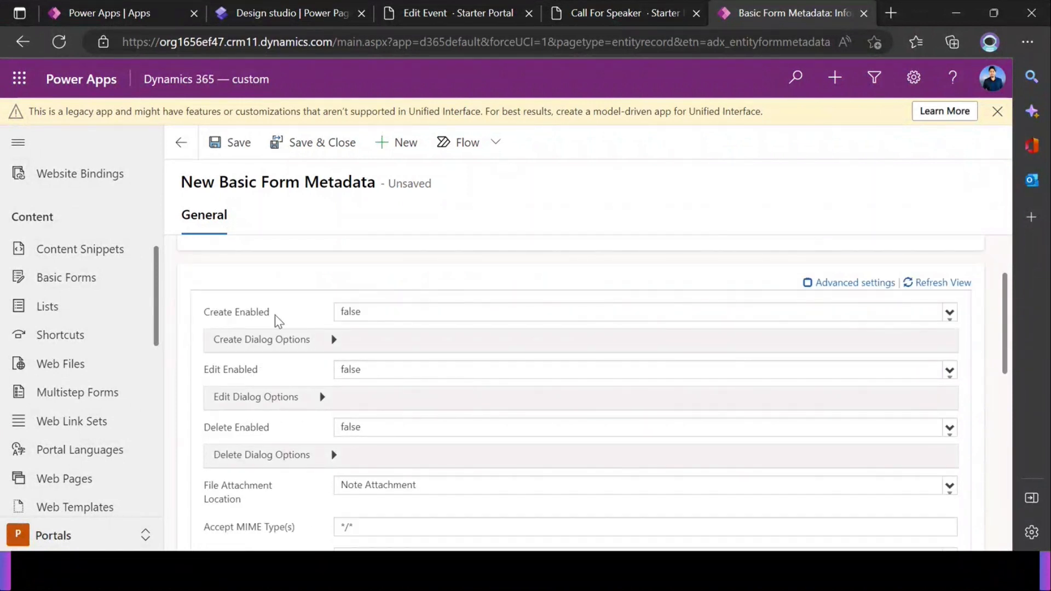
click(368, 320)
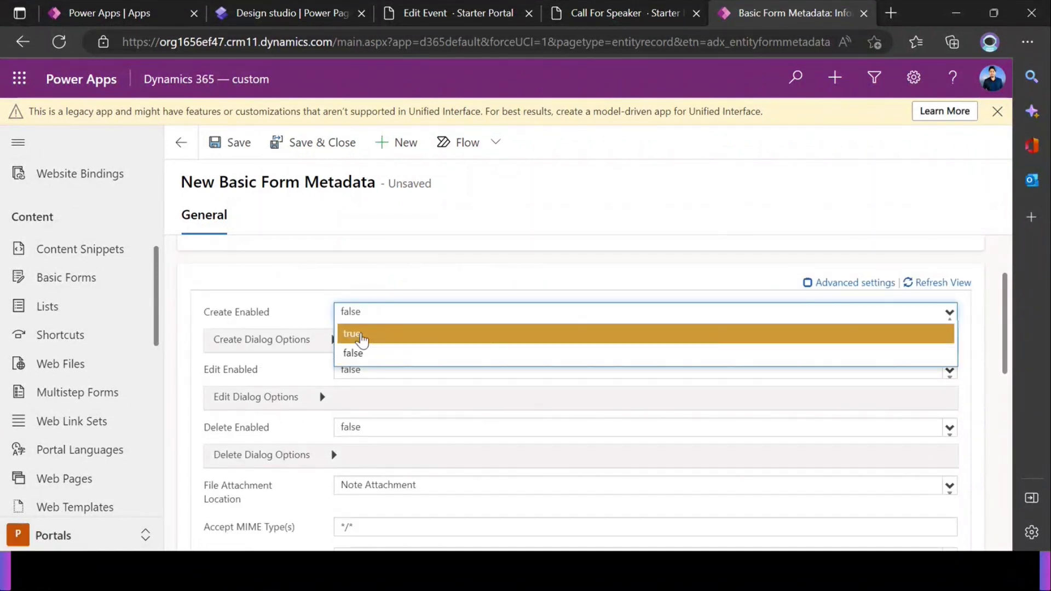
click(358, 335)
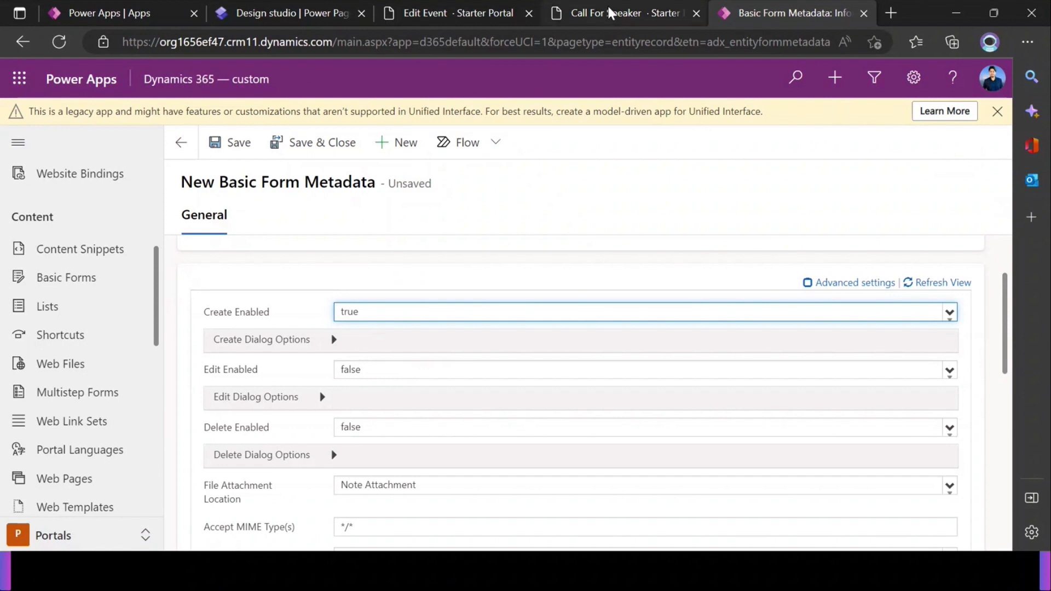
Close the Call For Speaker page, check the Timeline on the Edit Event page and return to the metadata record.
click(661, 17)
click(697, 14)
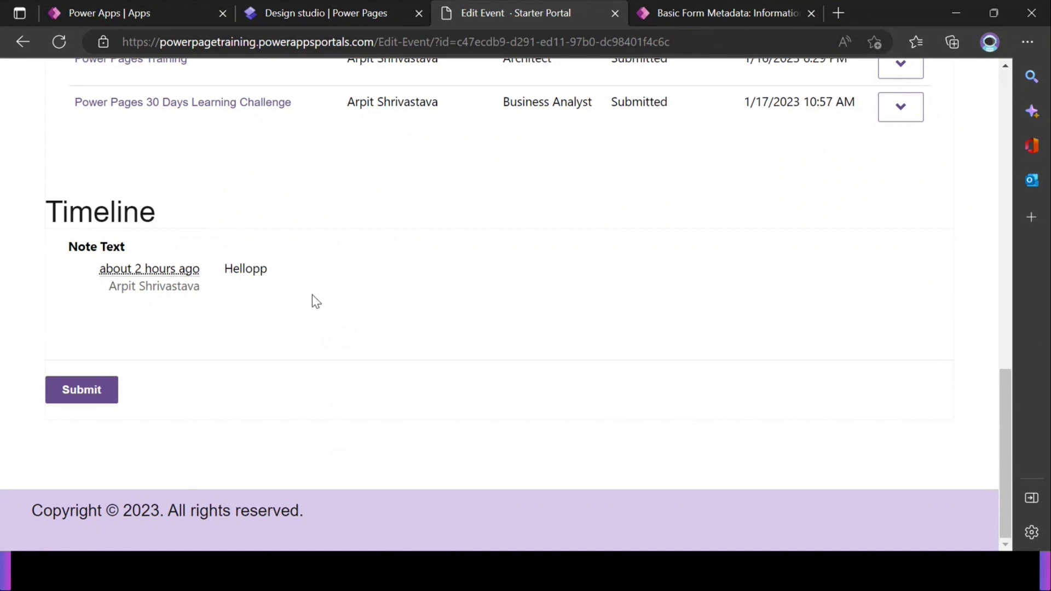
click(699, 10)
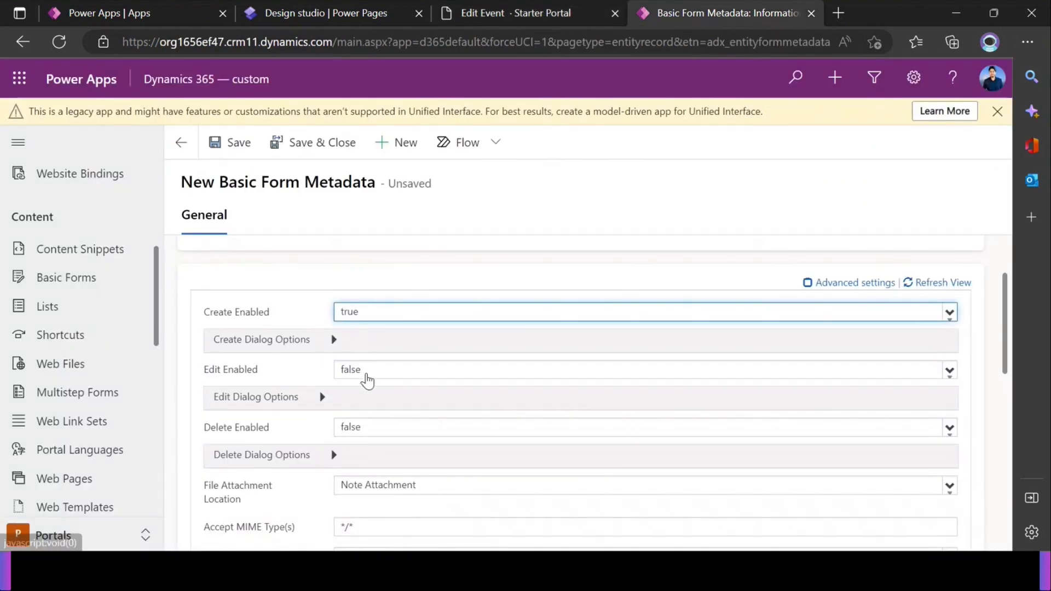
Set Edit Enabled and Delete Enabled to true in the Notes metadata configuration.
click(366, 372)
click(363, 392)
scroll(410, 319, down, 2)
click(371, 335)
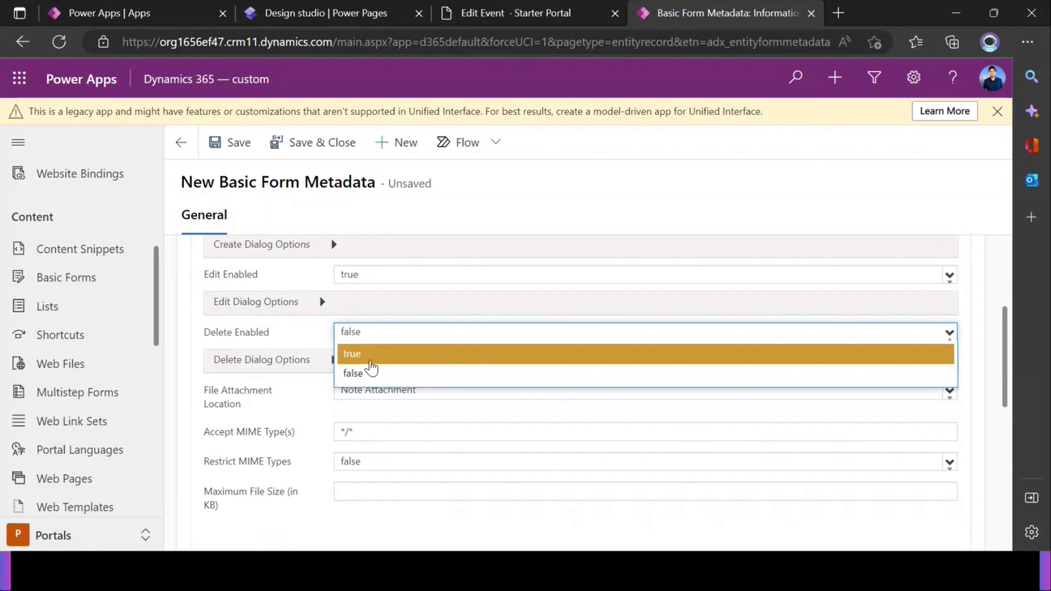
click(370, 359)
Review the file attachment settings, keep Note Attachment as the File Attachment Location, and save and close the metadata record.
scroll(309, 390, down, 1)
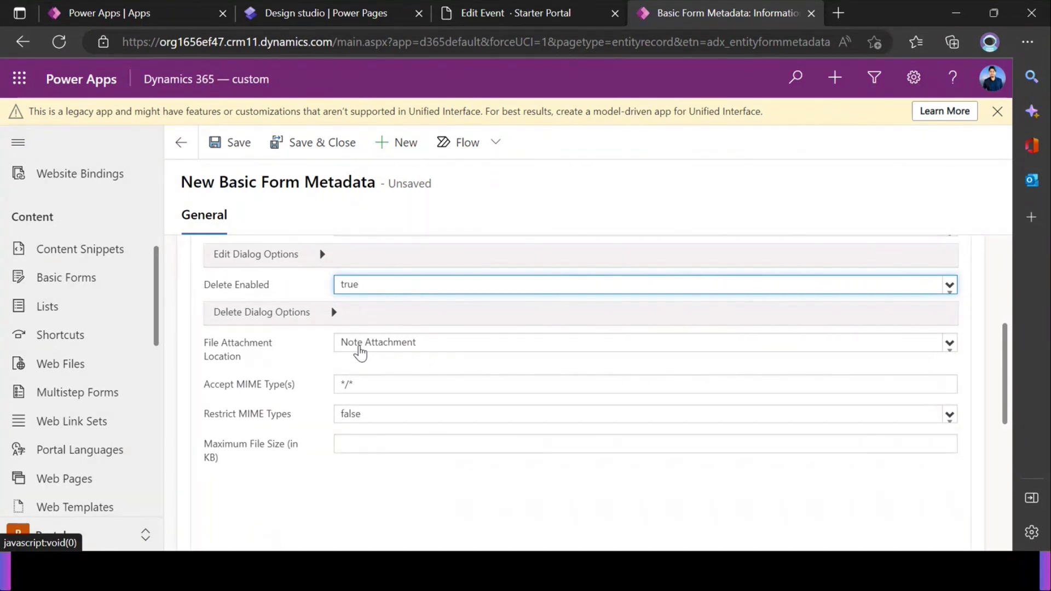
click(359, 346)
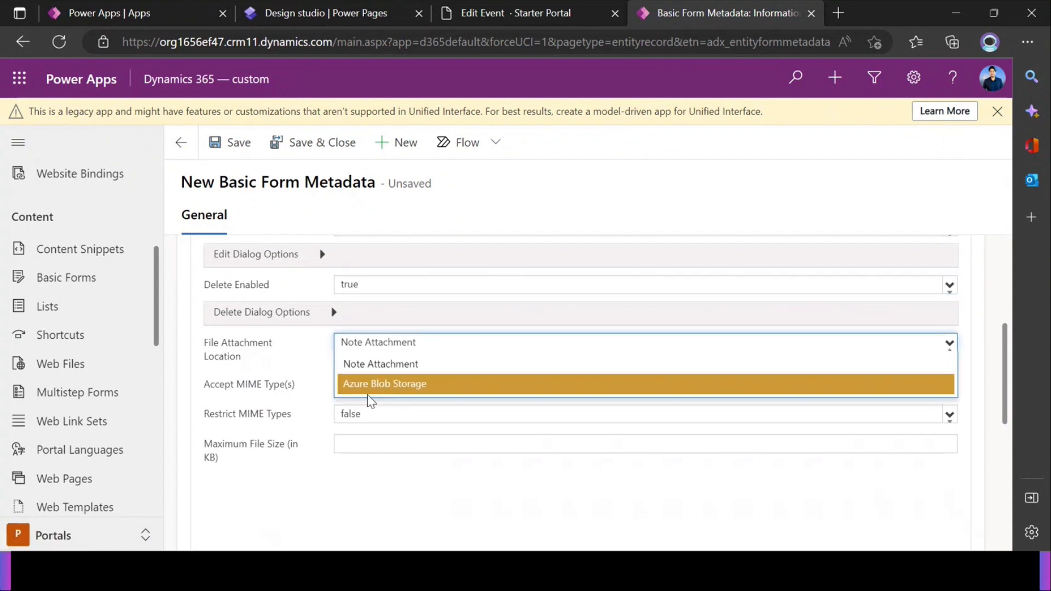
click(303, 365)
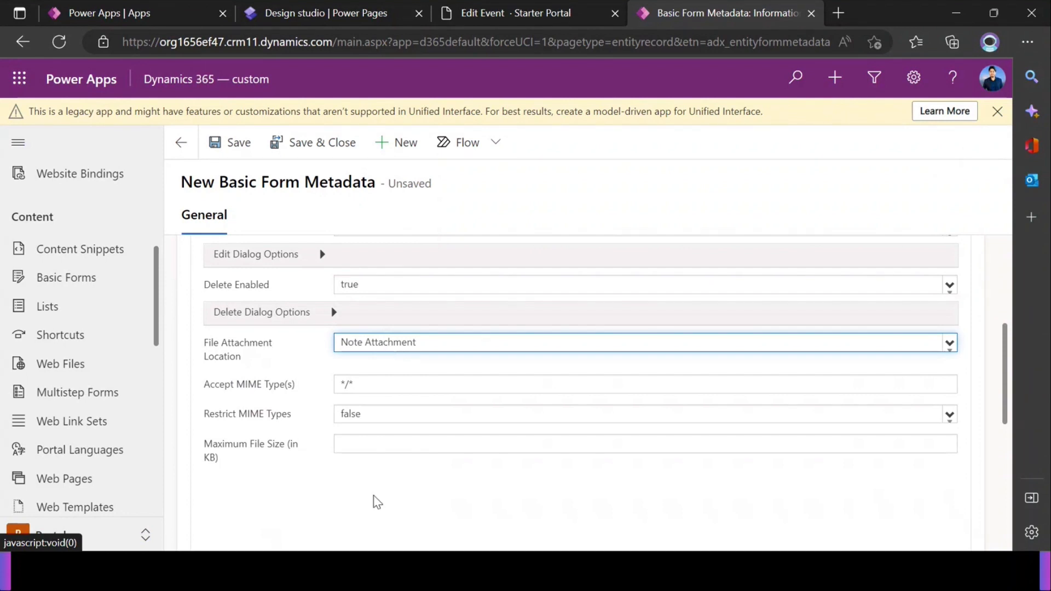
click(356, 445)
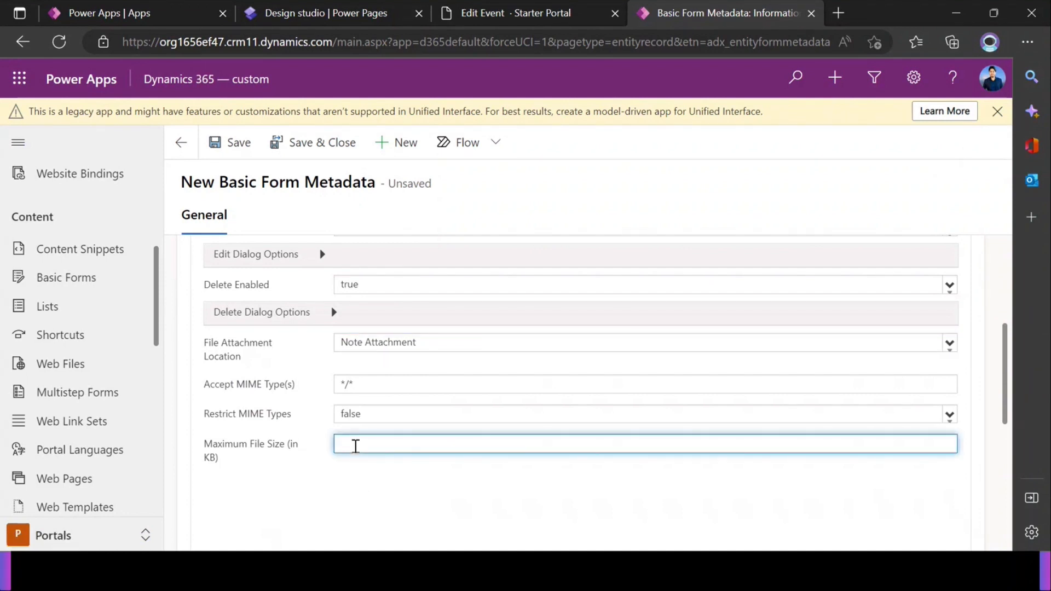
scroll(345, 383, up, 5)
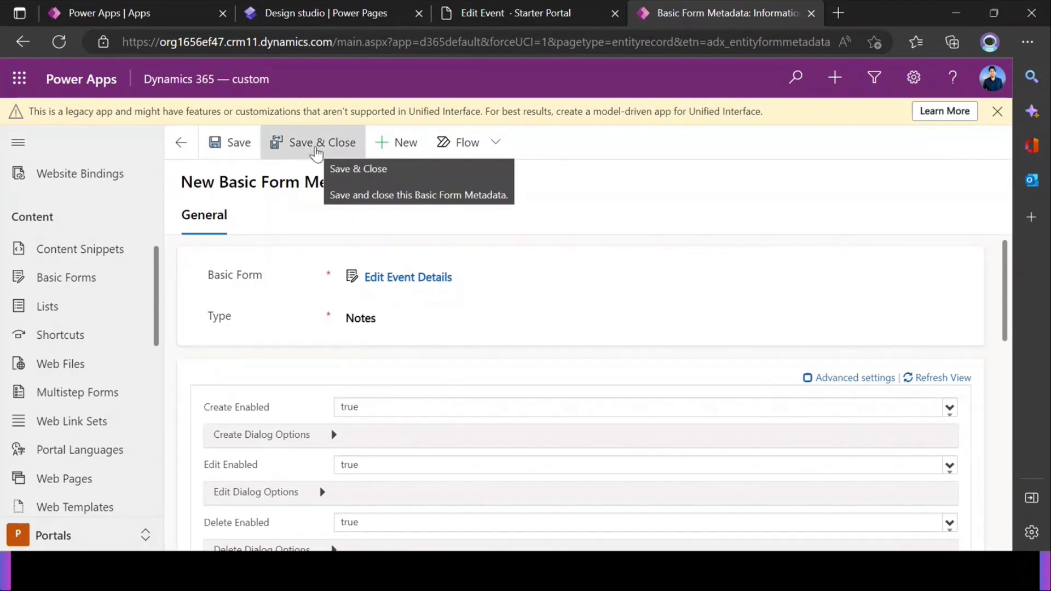
click(316, 152)
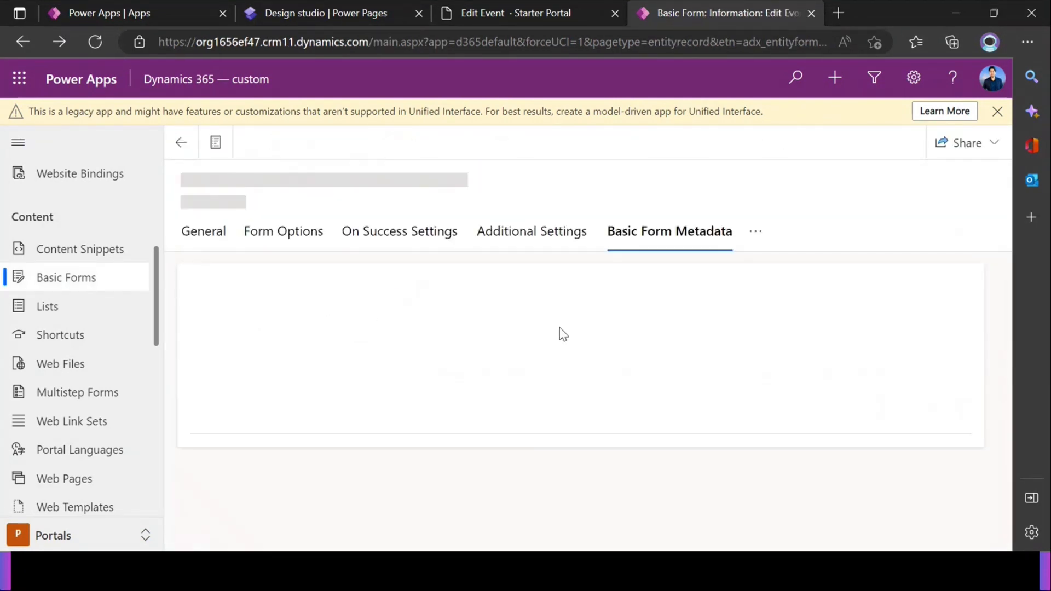
Sync the site in the Power Pages design studio, then reload the Edit Event page and check its Timeline notes.
click(363, 12)
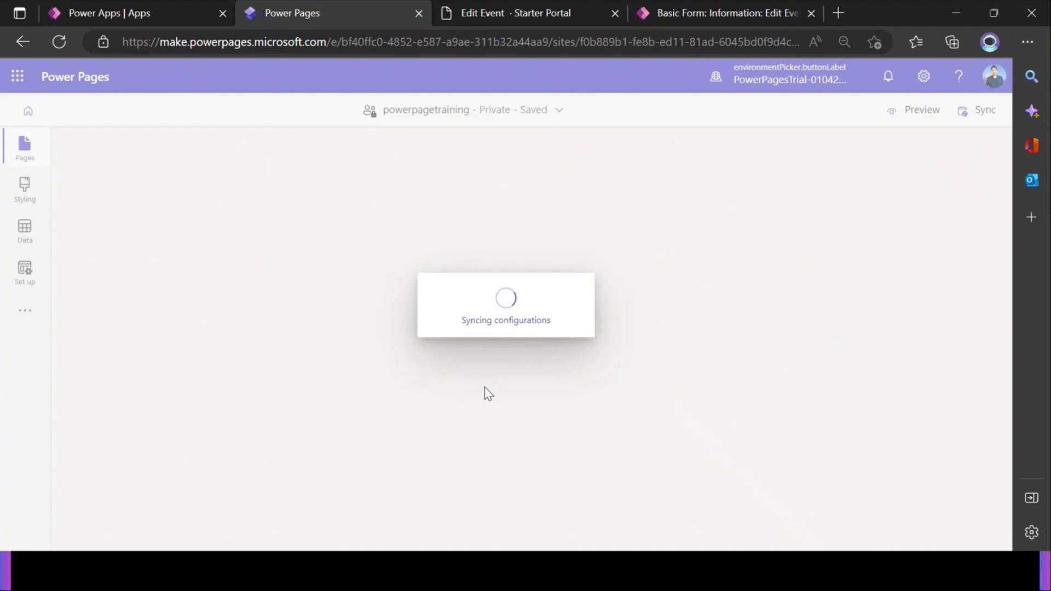
click(509, 15)
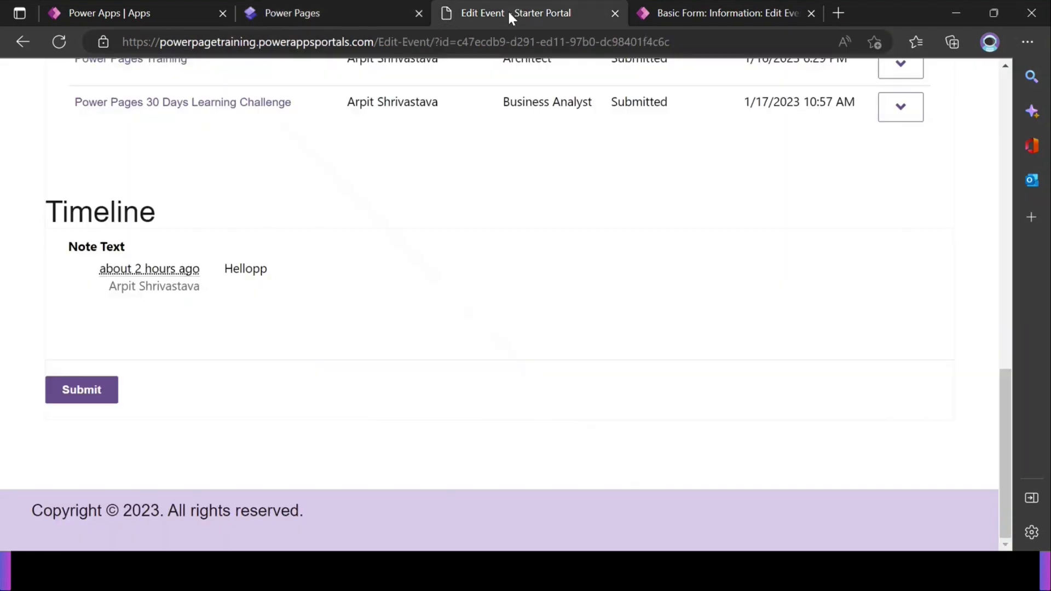
key(F5)
drag(35, 253, 297, 289)
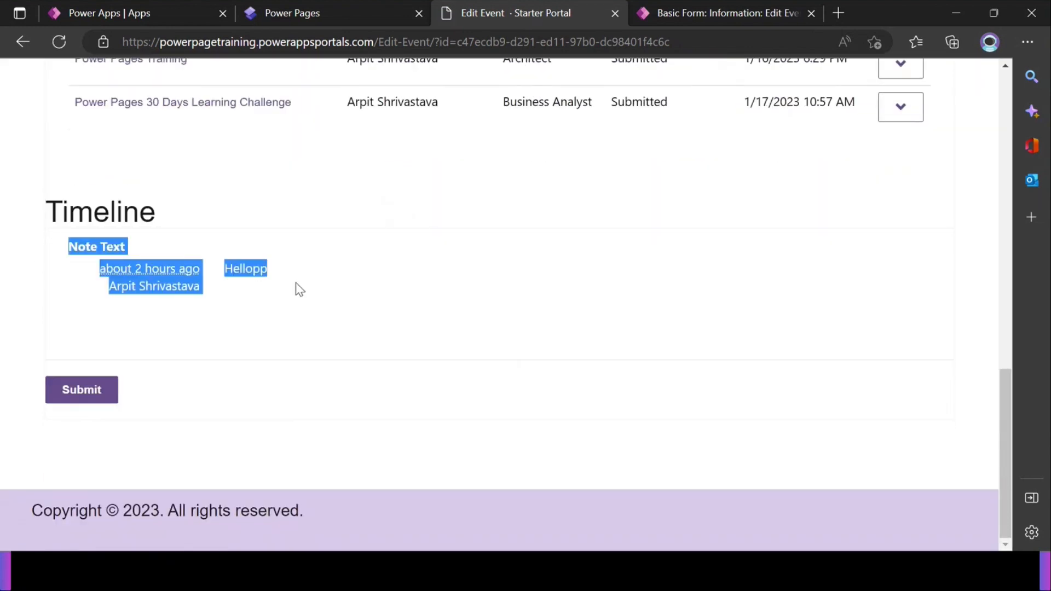
click(343, 323)
Reopen the Notes metadata record of Edit Event Details and check its create, edit and delete settings.
click(712, 11)
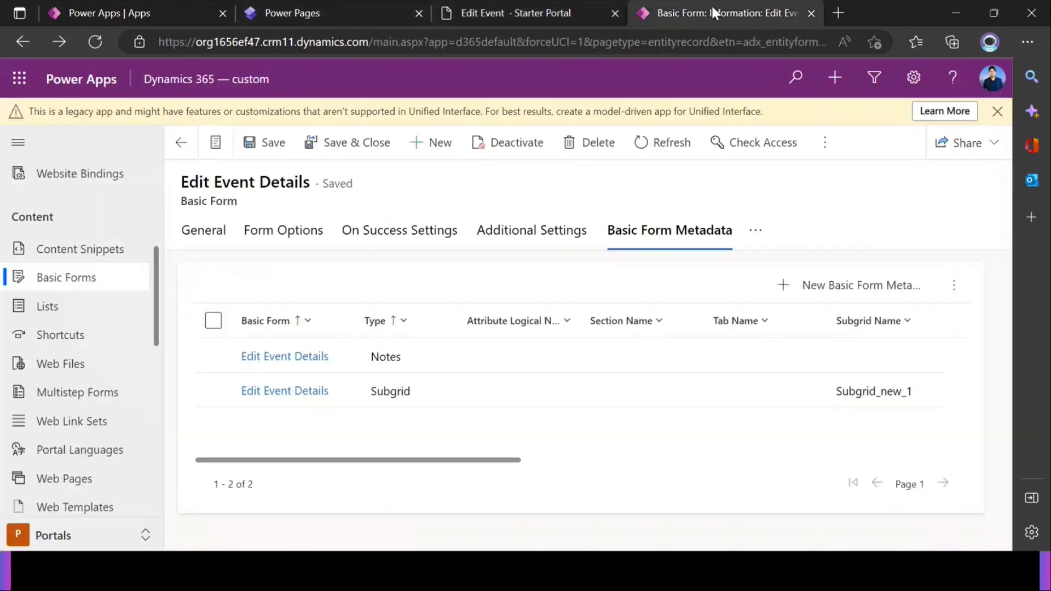
double_click(404, 362)
scroll(398, 359, down, 3)
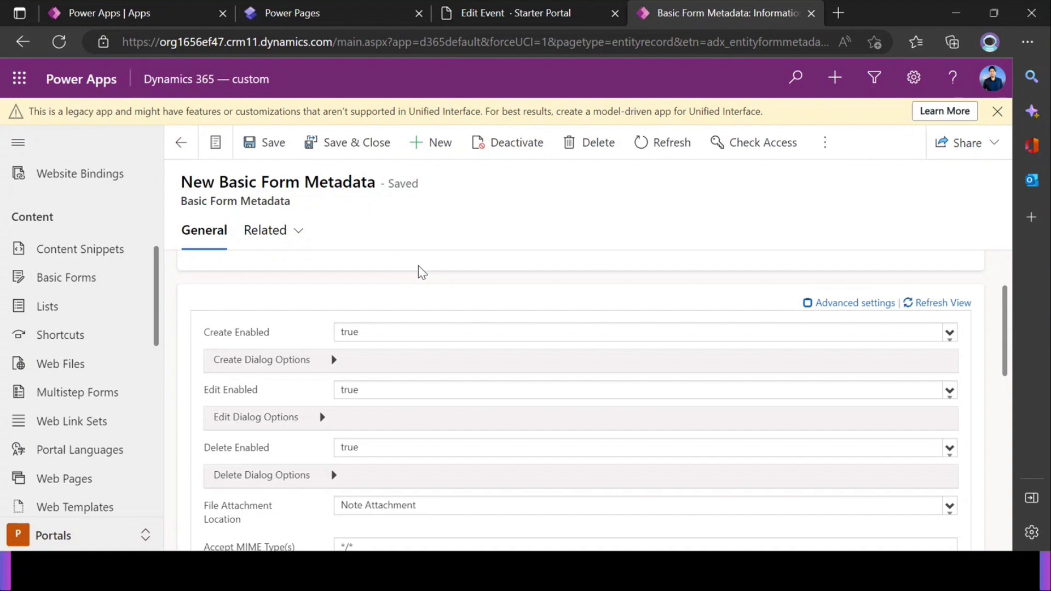
Switch to the Power Pages design studio, open the site's table permissions and start a new permission named Notes.
click(314, 16)
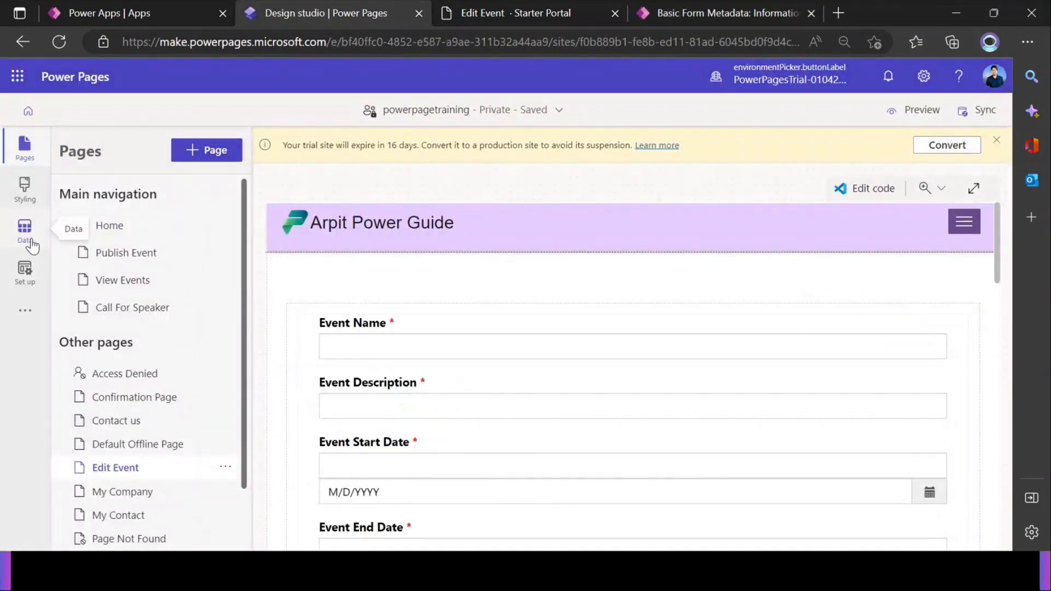
click(24, 271)
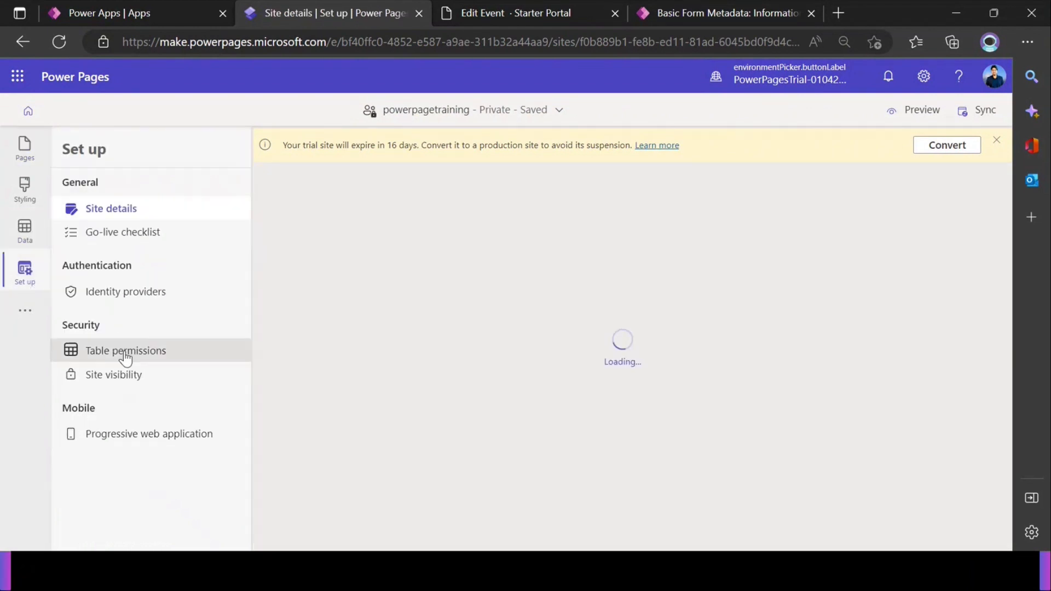
click(125, 353)
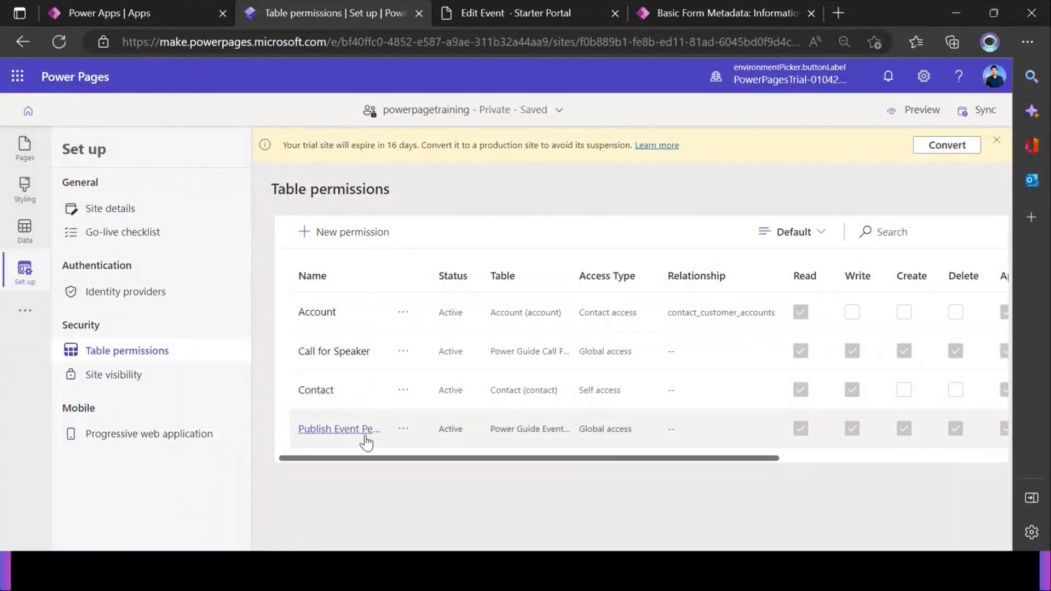
click(372, 235)
click(697, 255)
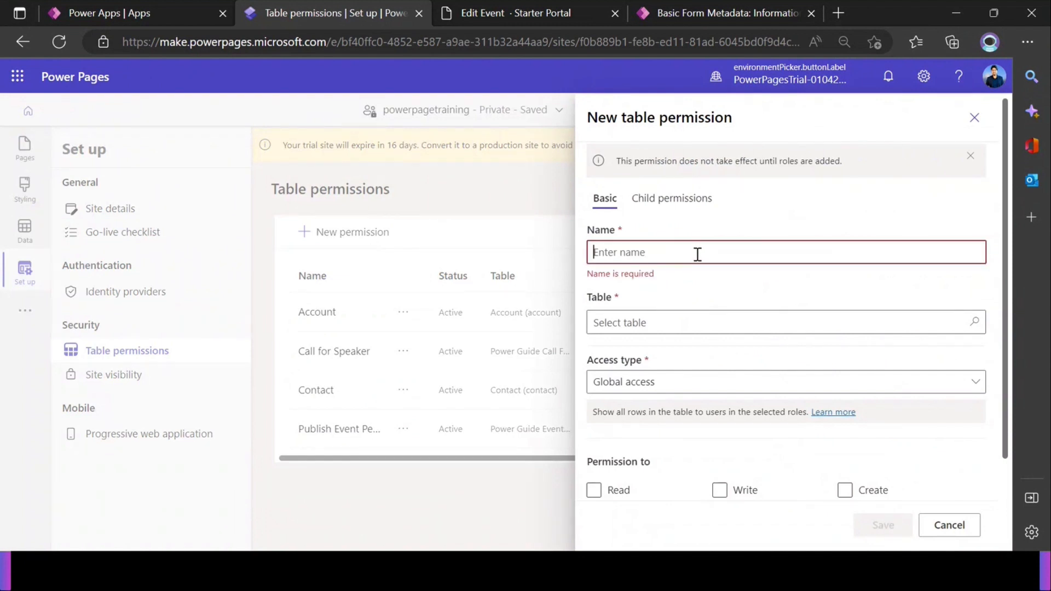
text(Notes)
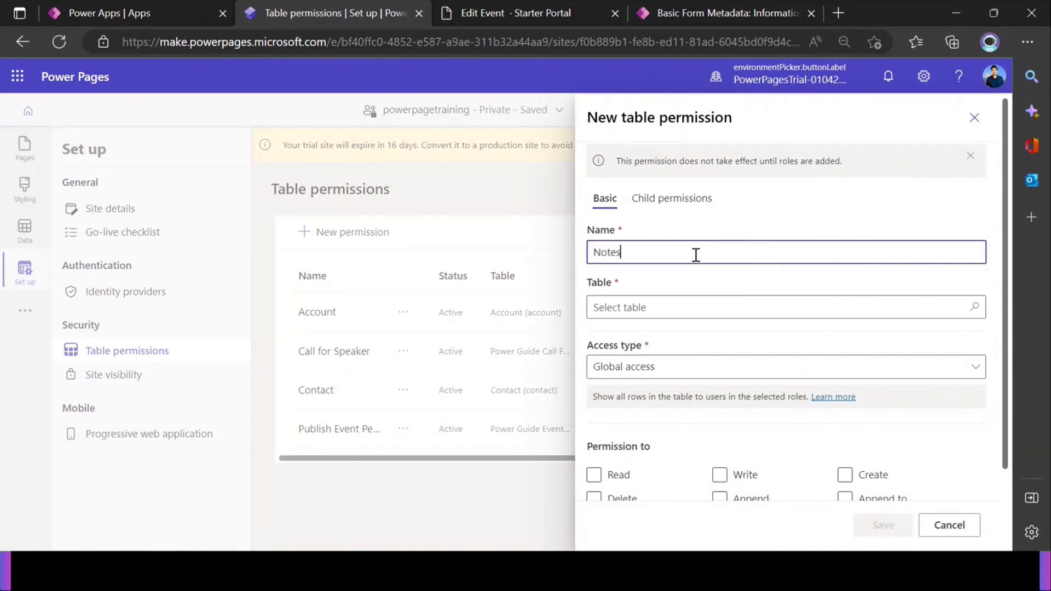
Examine the access type and table choices for the new Notes permission.
click(669, 304)
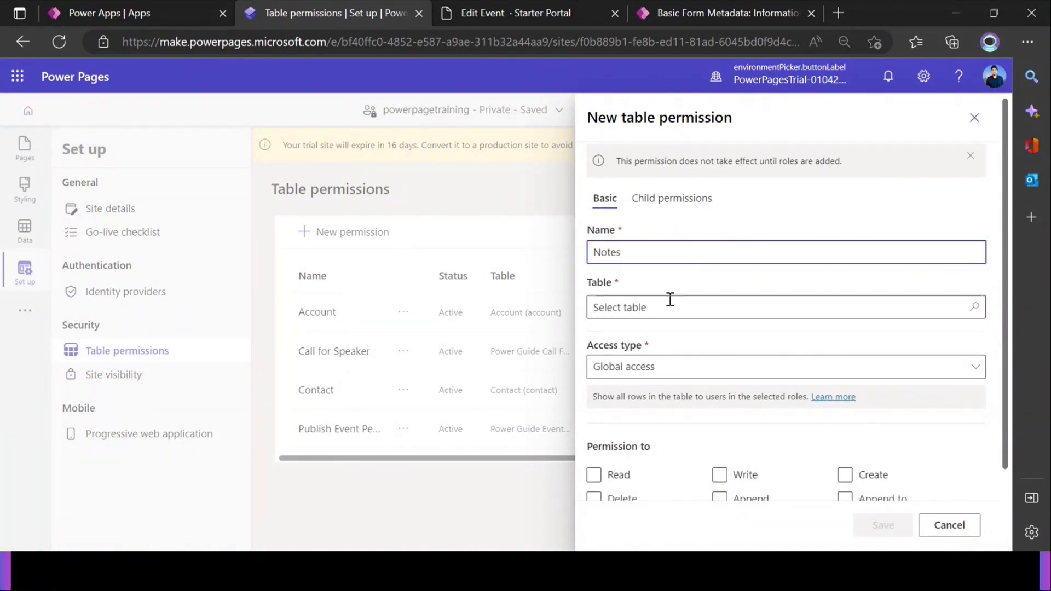
click(716, 278)
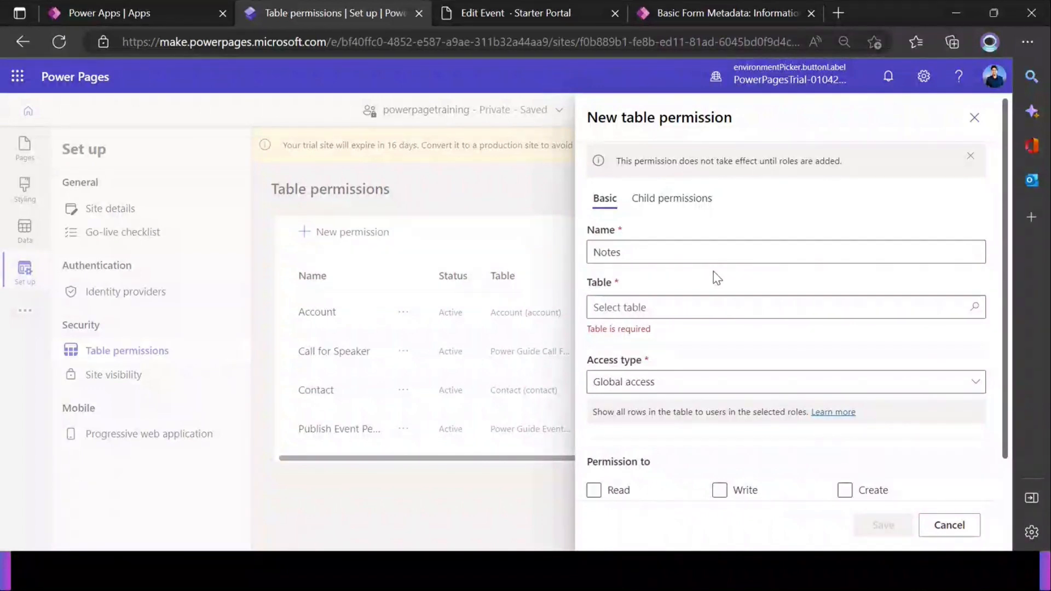
click(645, 382)
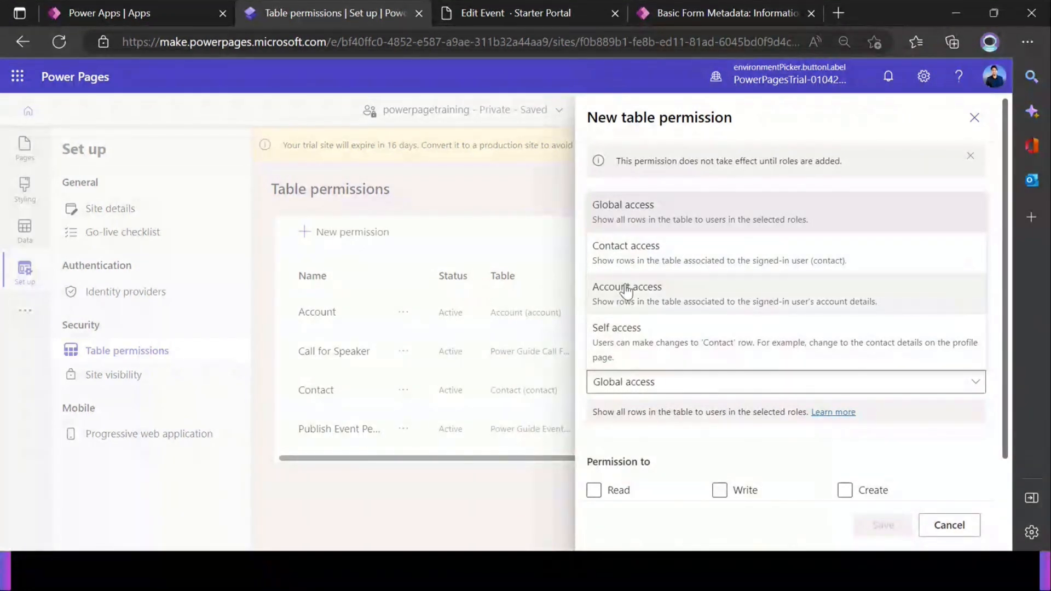
click(689, 444)
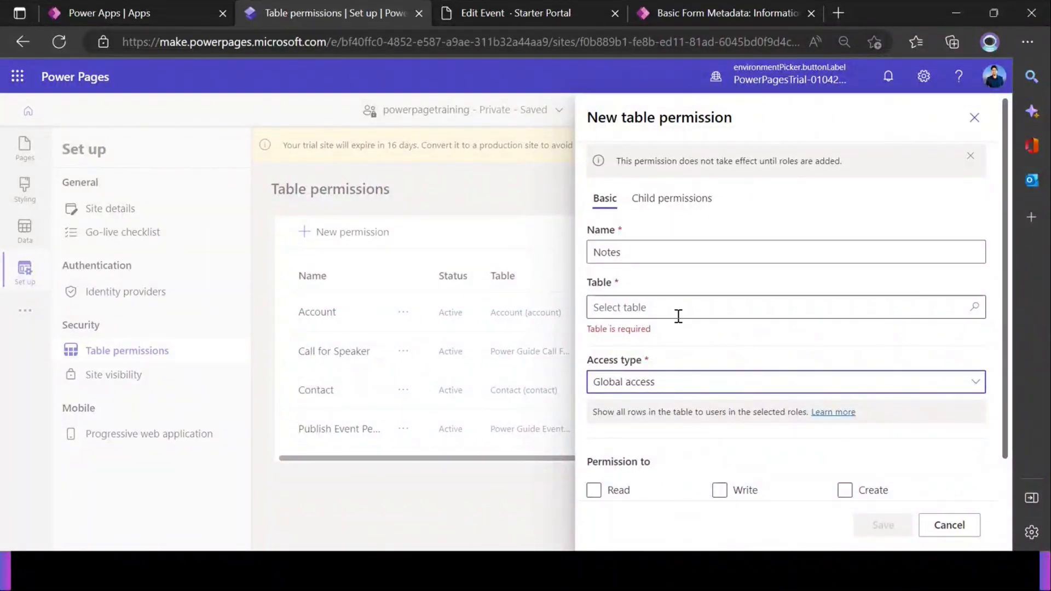
click(664, 307)
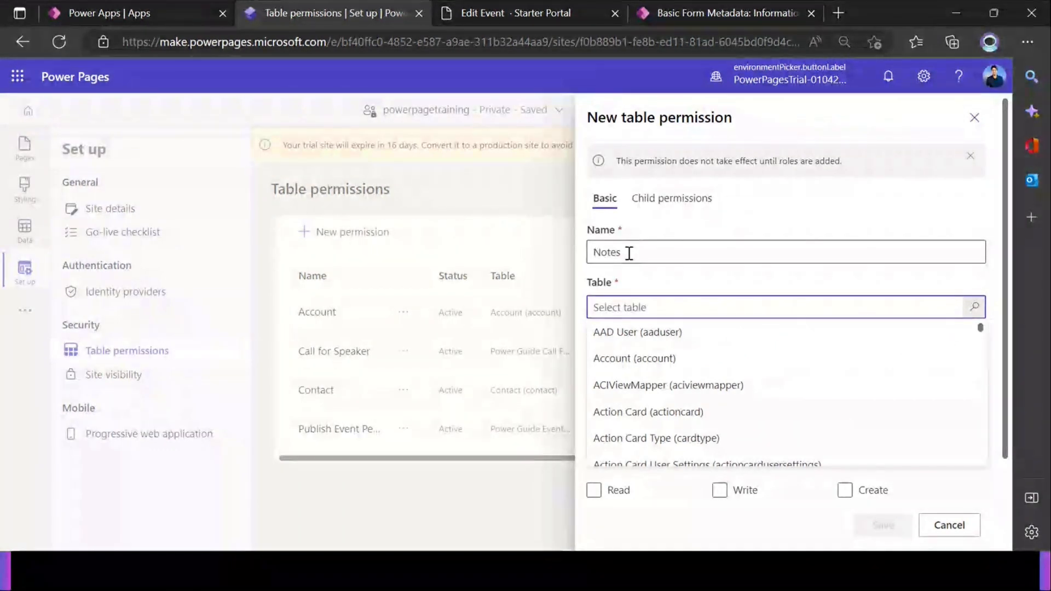
Switch to the Edit Event portal page and examine its event fields, Session Registrations and Timeline sections.
click(512, 16)
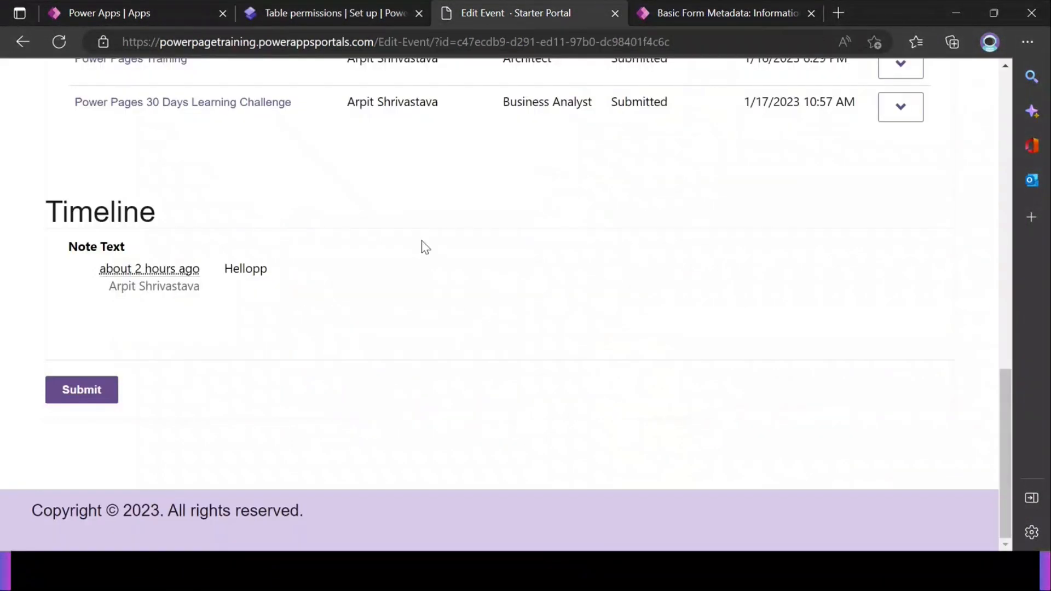
scroll(416, 263, up, 15)
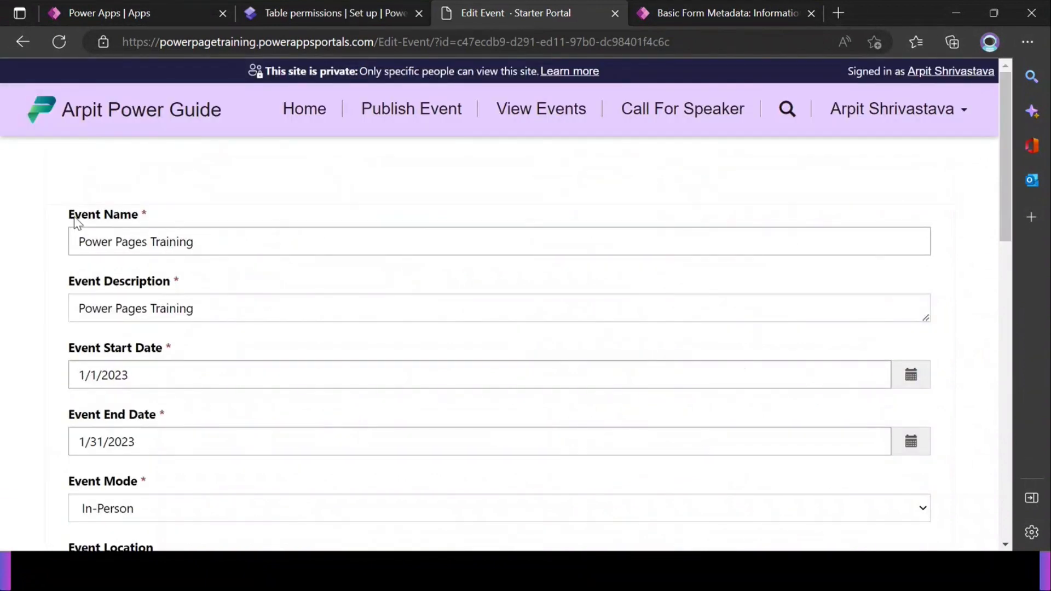
scroll(224, 296, down, 15)
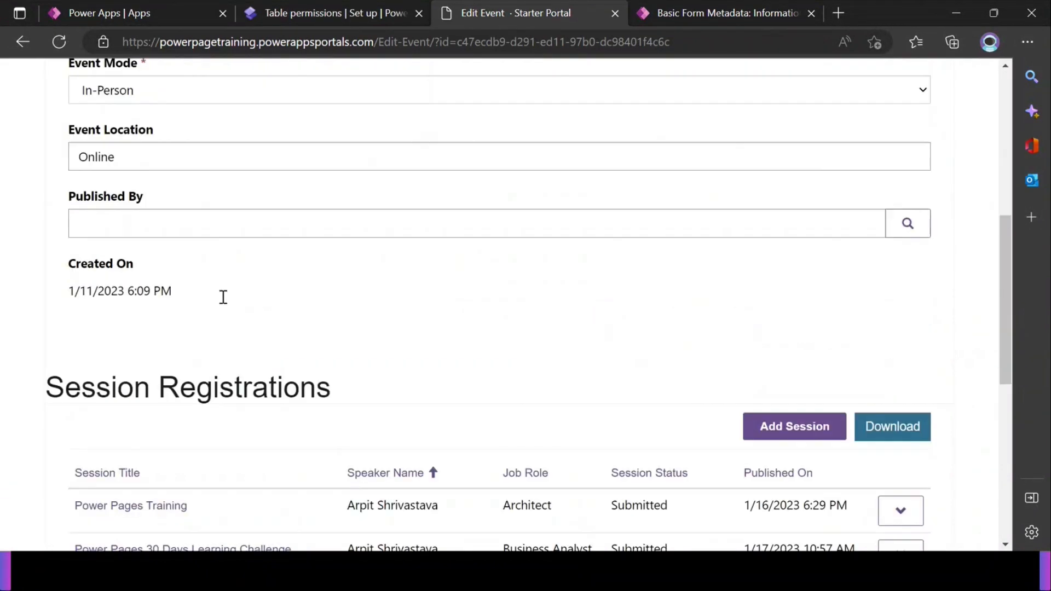
drag(90, 270, 189, 280)
click(245, 317)
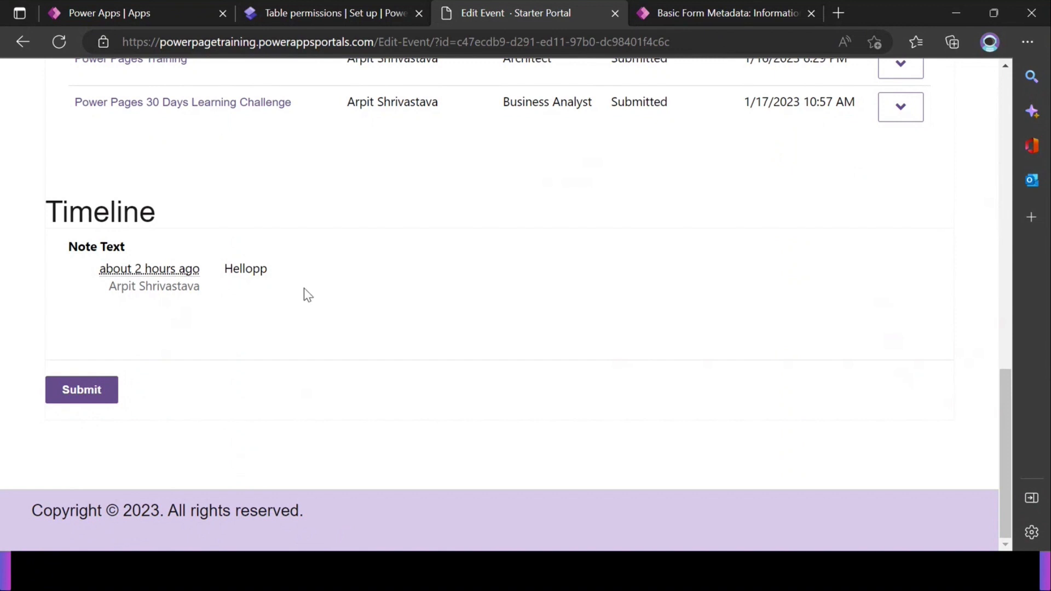
Return to the unsaved Notes permission in the design studio and check the list of selectable tables.
click(290, 3)
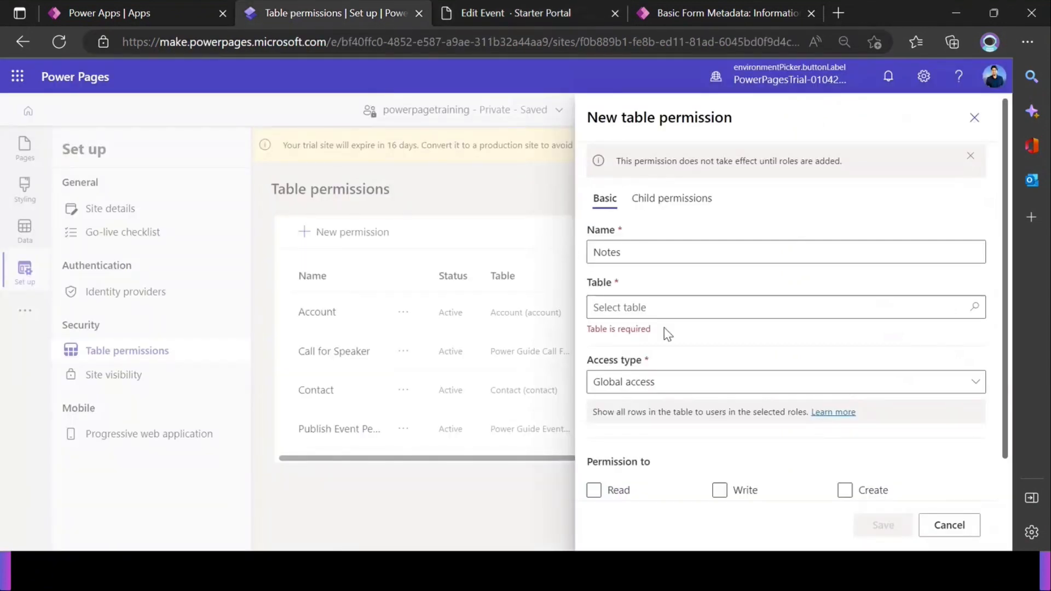
click(640, 305)
click(645, 281)
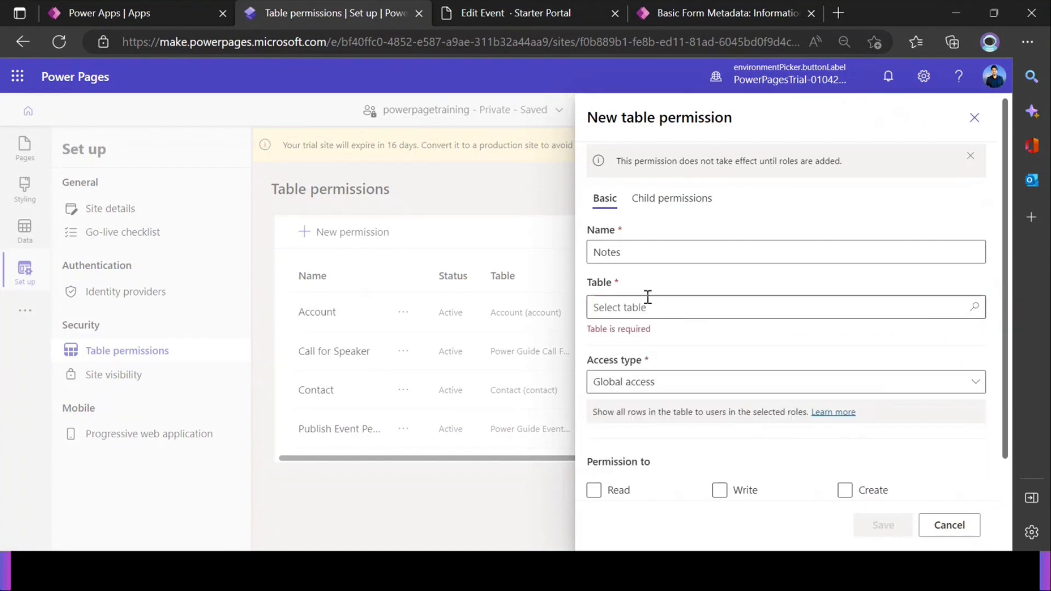
click(658, 308)
click(655, 289)
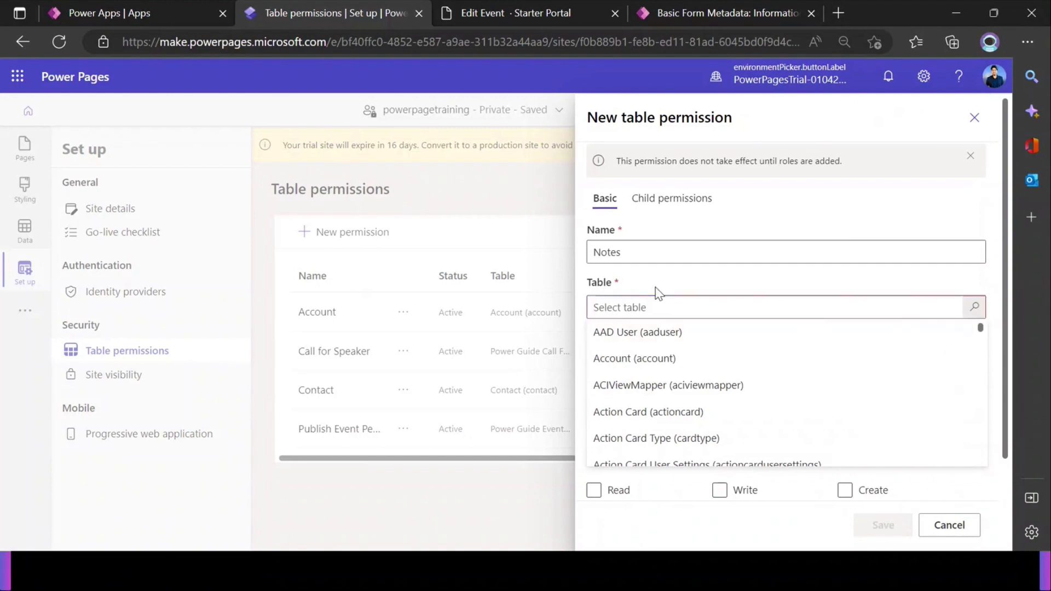
Switch to the Portal Management app, open its table permissions and start a new permission named Notes.
click(701, 12)
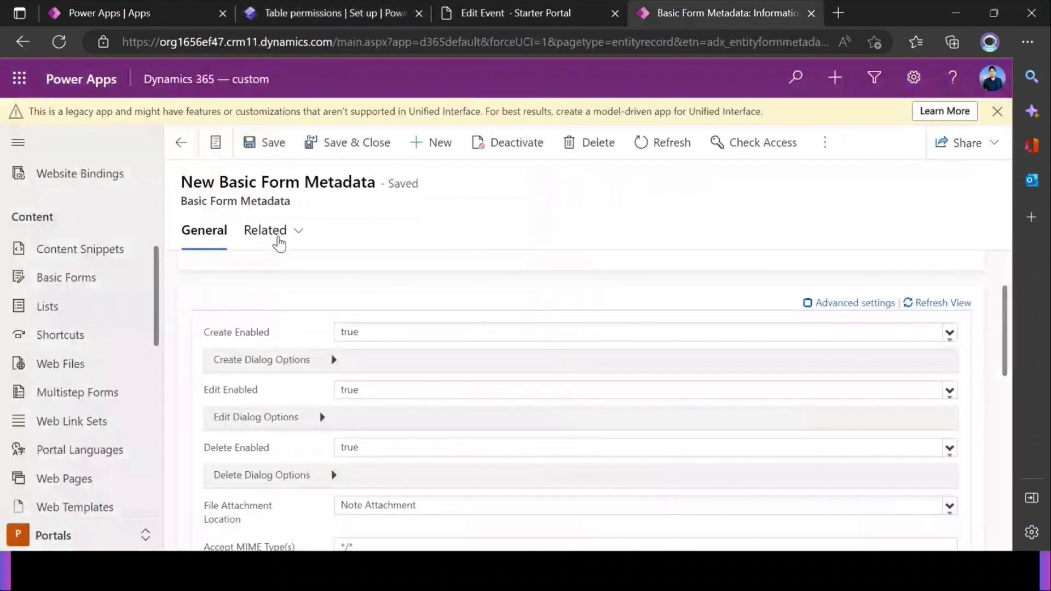
scroll(119, 295, up, 5)
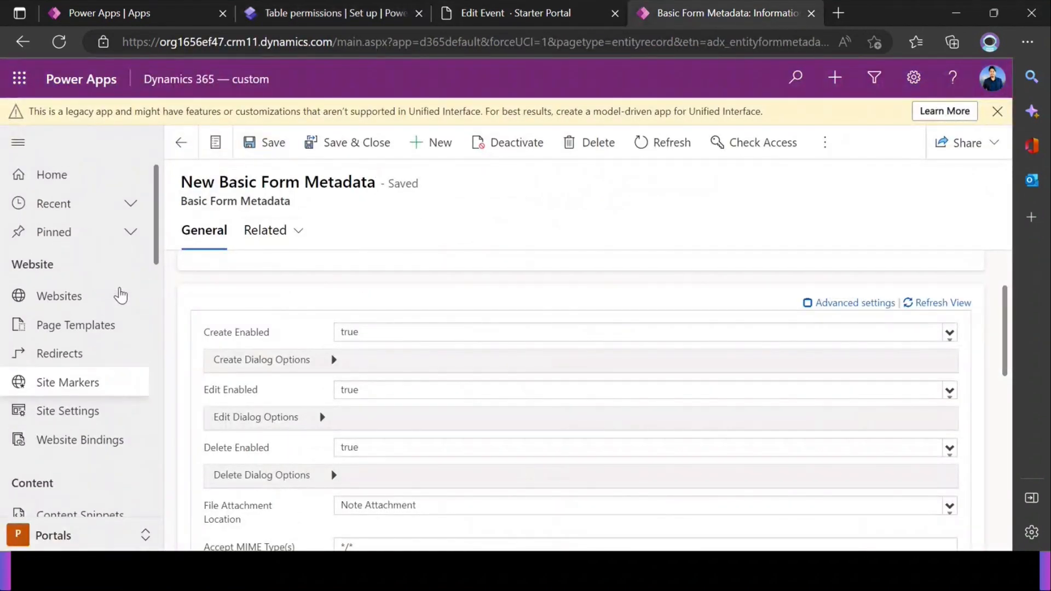
scroll(118, 296, down, 8)
scroll(108, 347, down, 3)
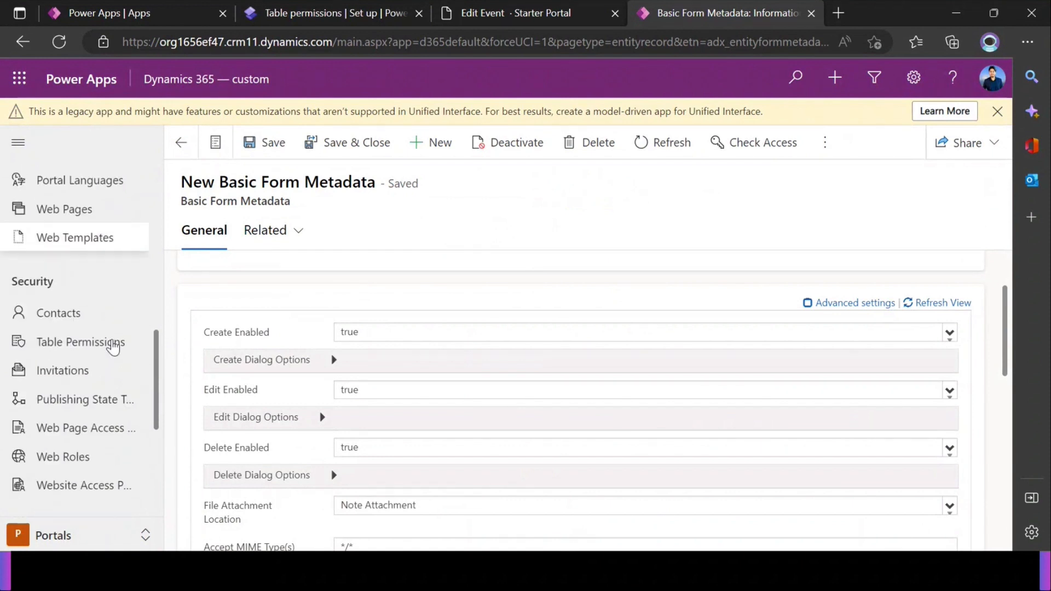
click(74, 342)
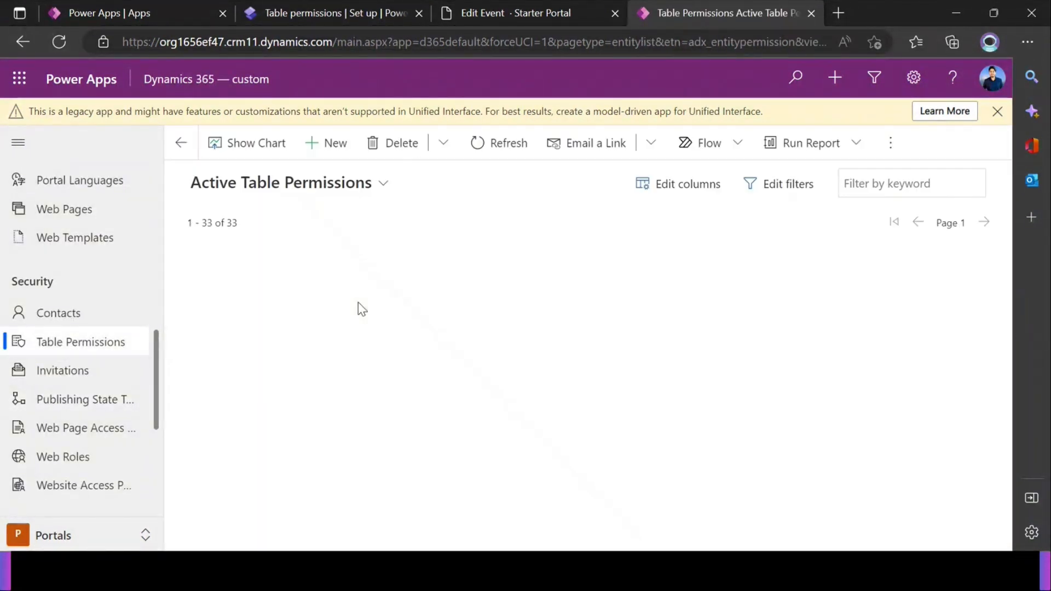
click(329, 144)
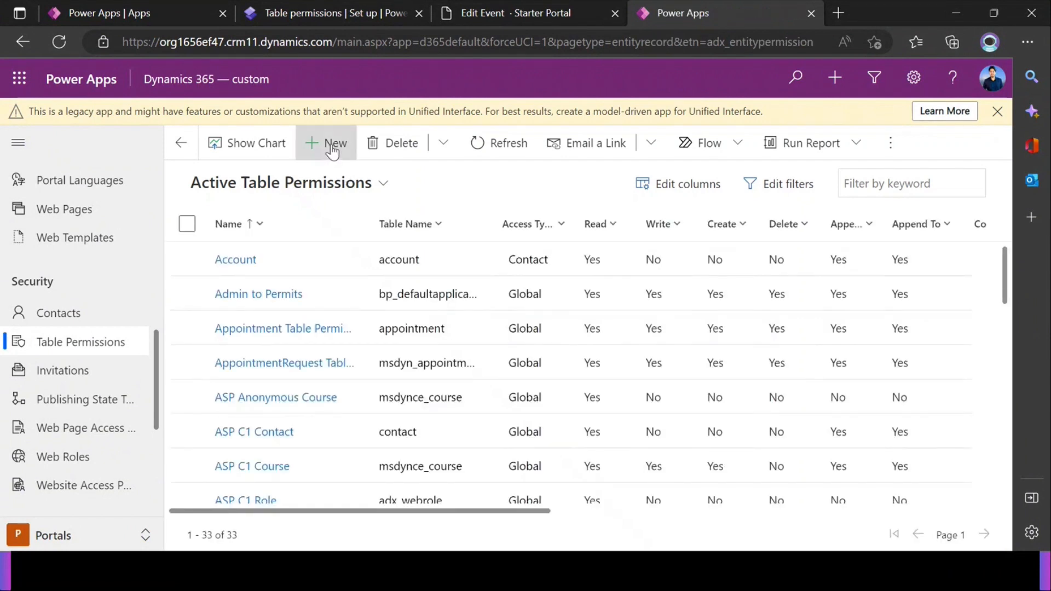
click(411, 276)
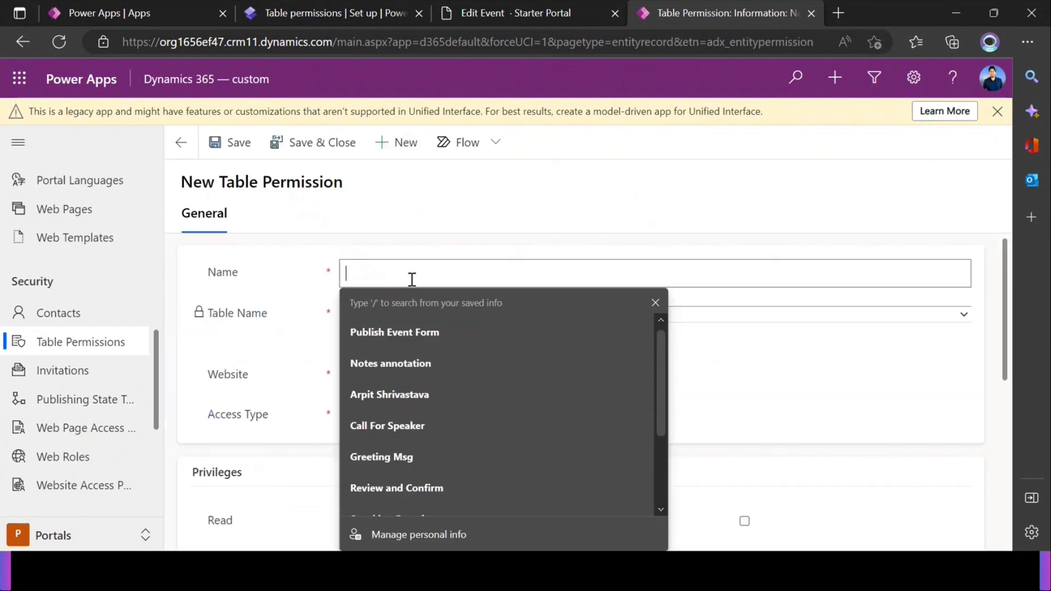
text(Notes)
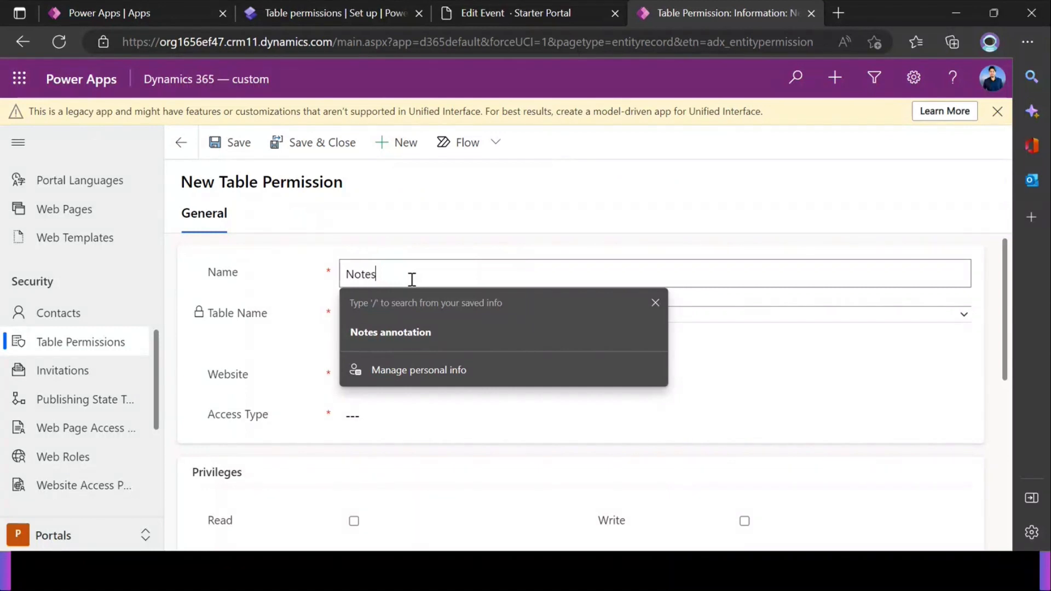
click(404, 236)
Choose Note (annotation) as the table for the new Notes permission.
click(624, 318)
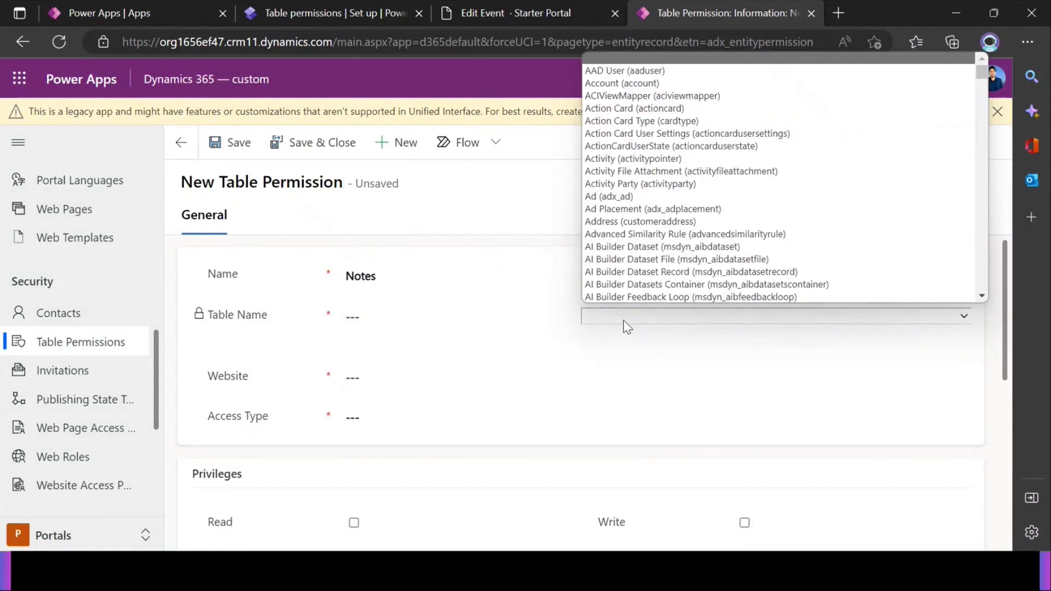
key(n)
key(o)
scroll(620, 204, down, 2)
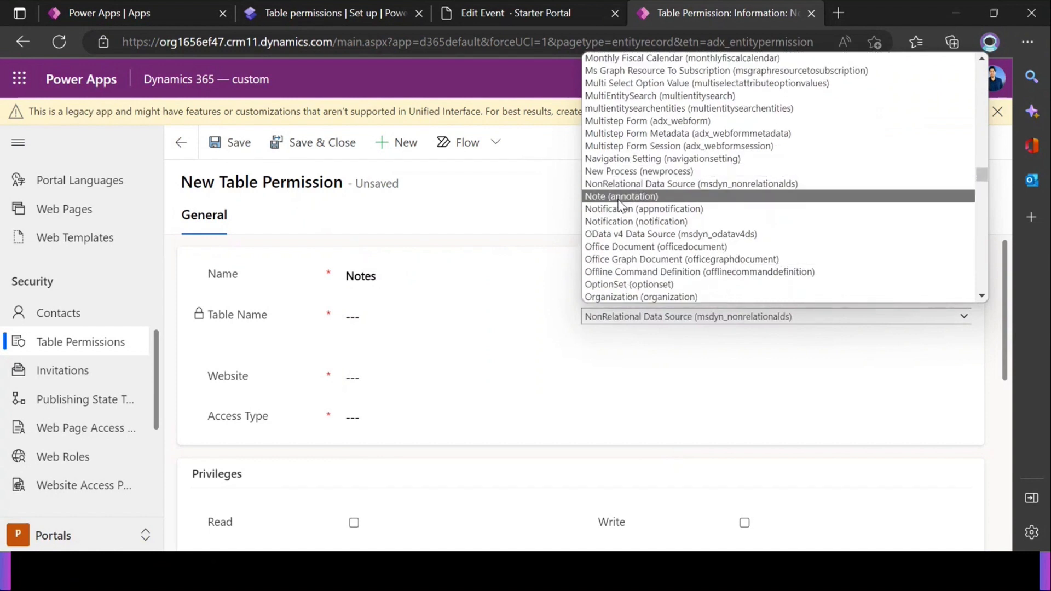
click(620, 197)
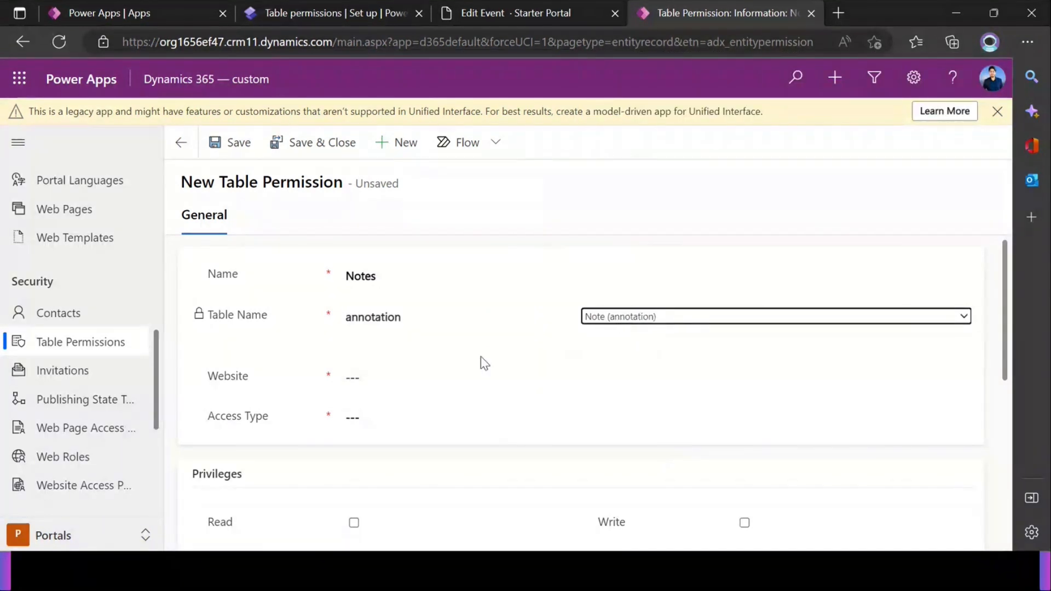
Assign the permission to the powerpagetraining website and set its access type to Parent.
click(371, 379)
click(569, 377)
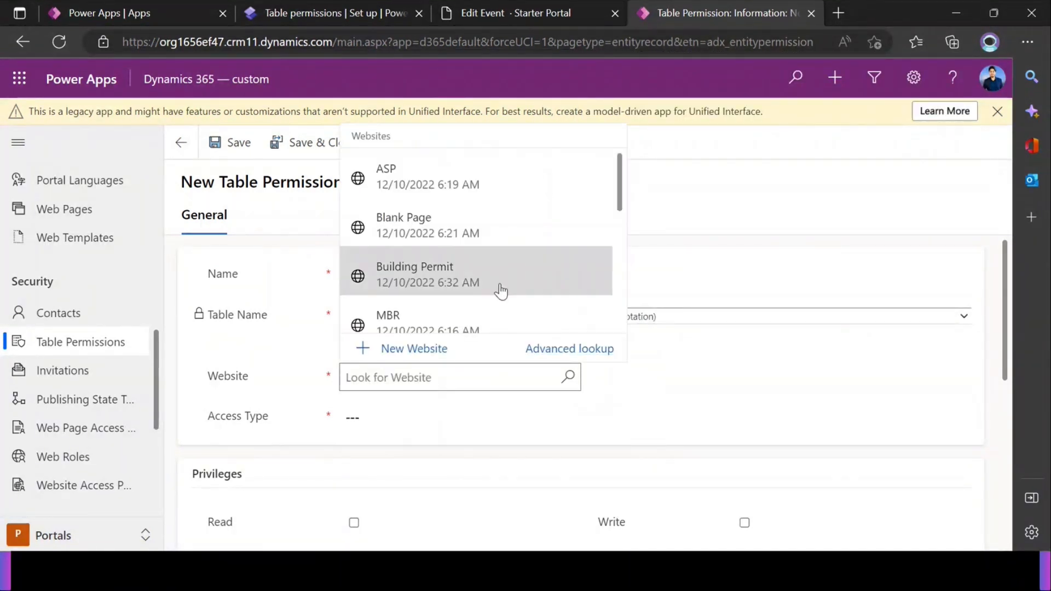
scroll(500, 291, down, 2)
click(500, 290)
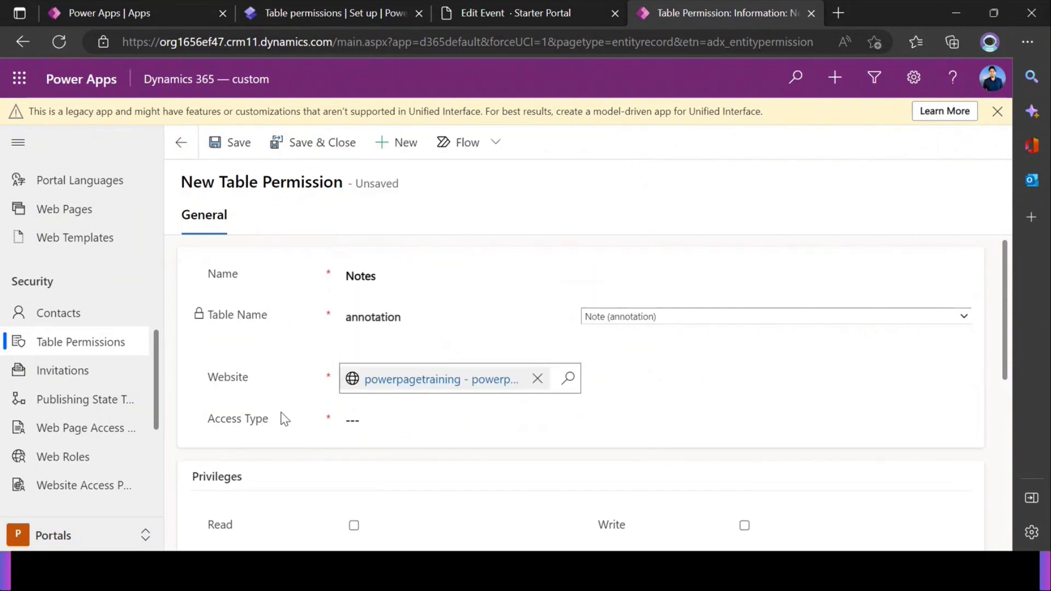
click(356, 420)
click(373, 507)
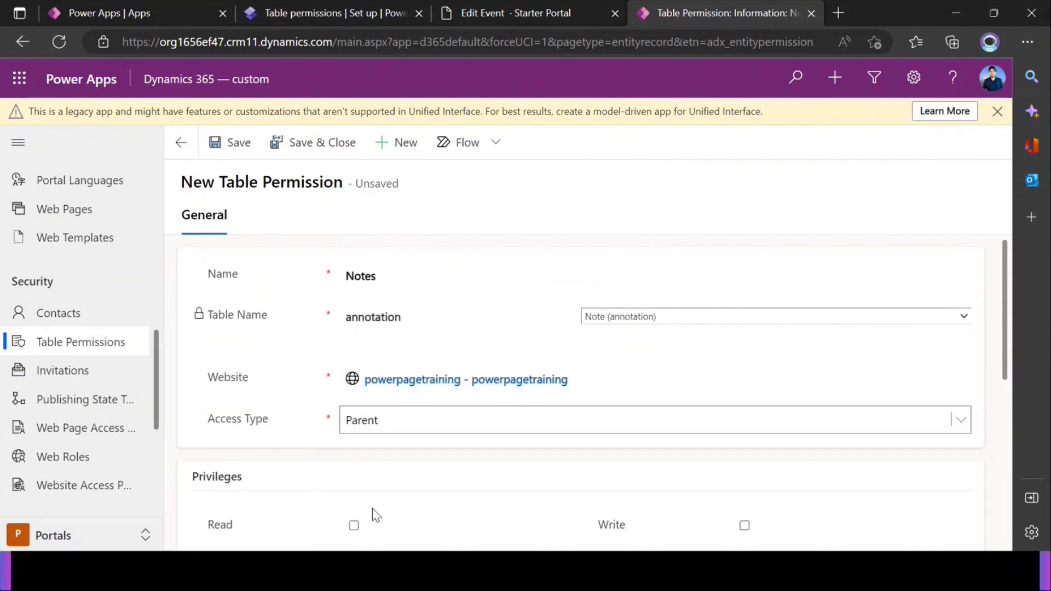
Examine the parent access fields, the Edit Event form and the site's existing table permissions to identify the parent permission for notes.
scroll(296, 363, down, 2)
scroll(319, 346, up, 1)
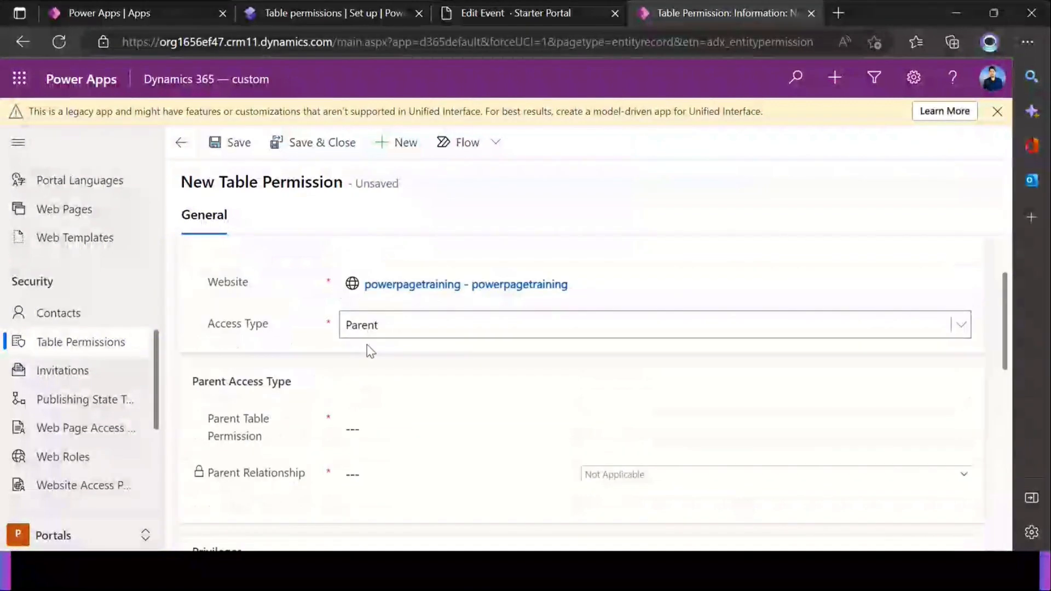
drag(209, 419, 272, 439)
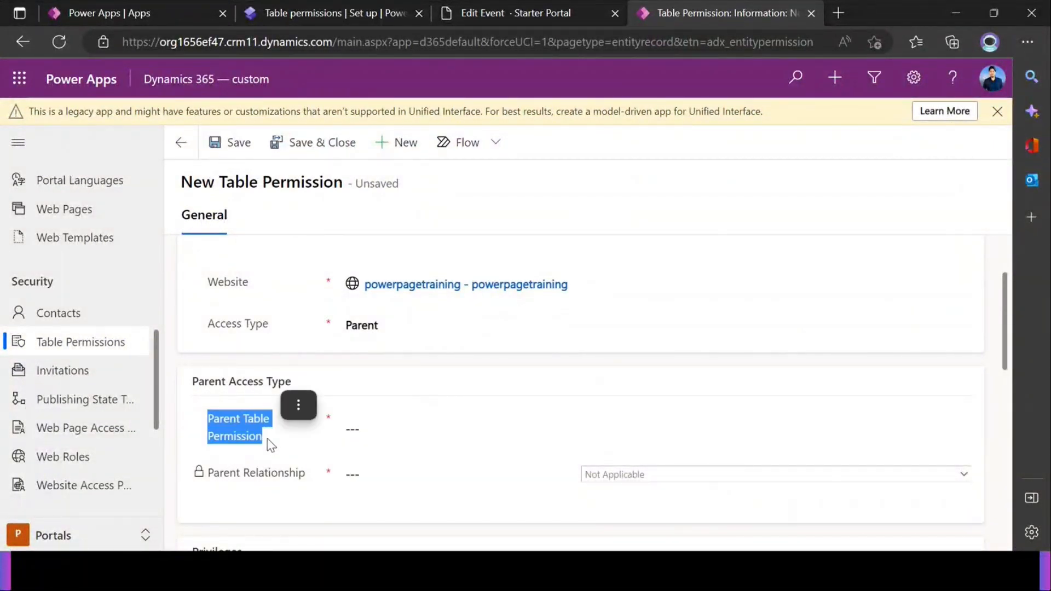
click(246, 430)
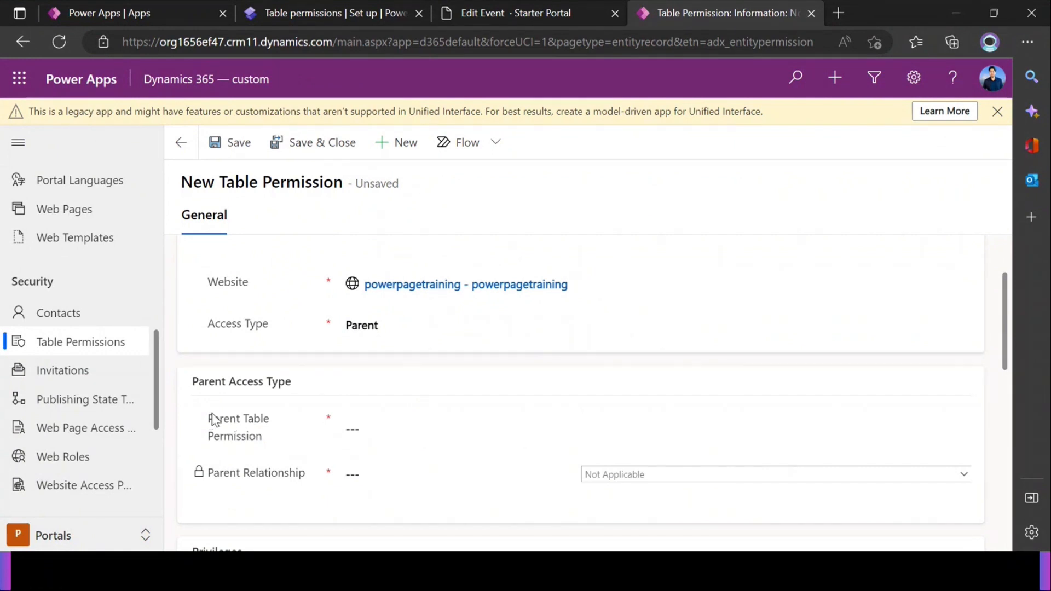
click(472, 13)
scroll(235, 255, up, 7)
scroll(237, 256, up, 8)
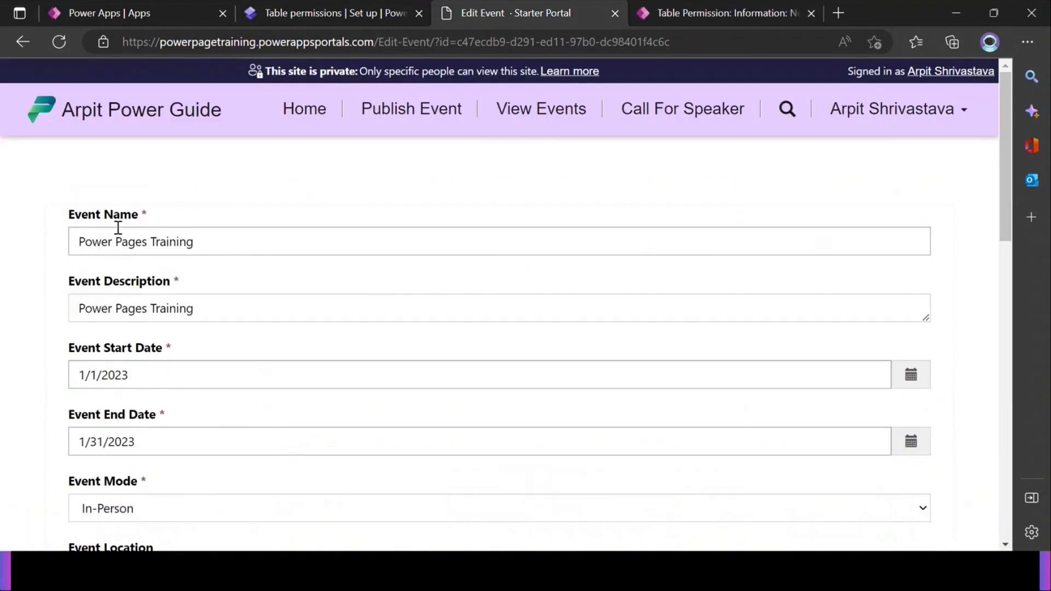
drag(58, 219, 245, 495)
scroll(246, 383, down, 4)
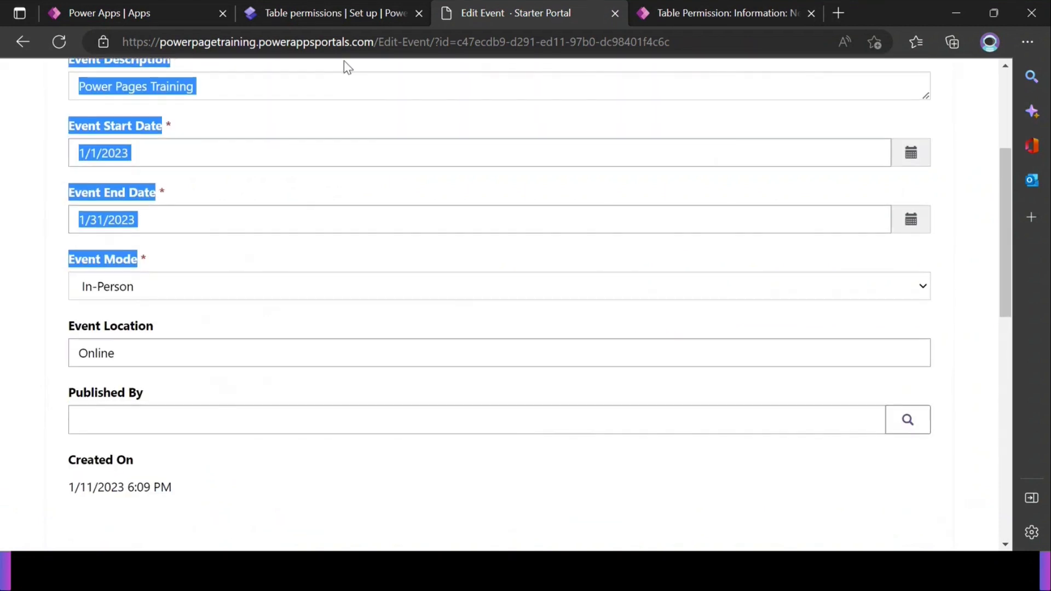
click(341, 11)
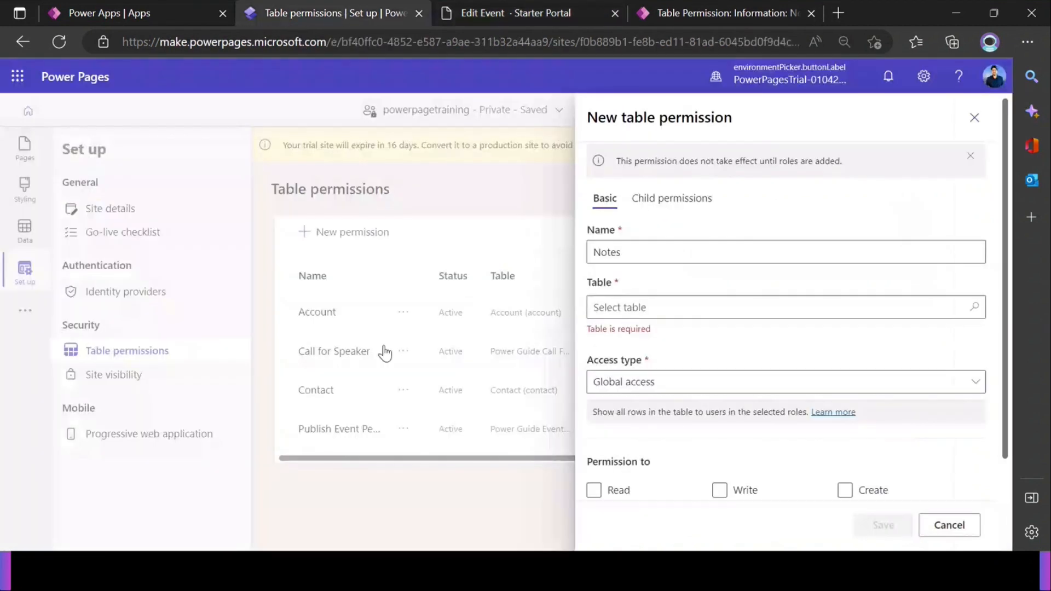
click(655, 16)
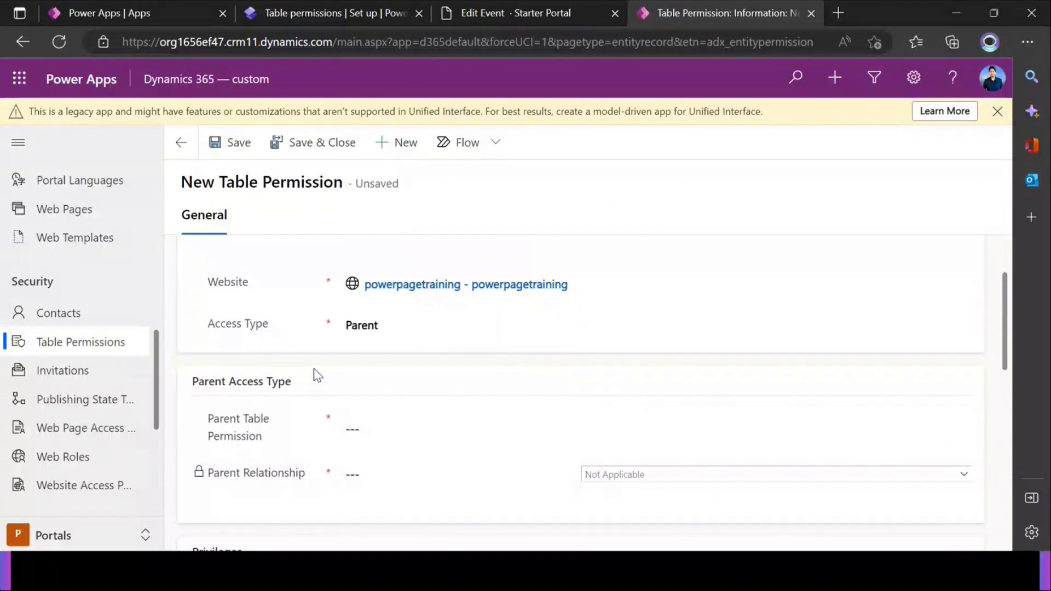
Set the parent table permission to Publish Event Permissions and the parent relationship to crcf0_powerguideevents_Annotations.
click(383, 427)
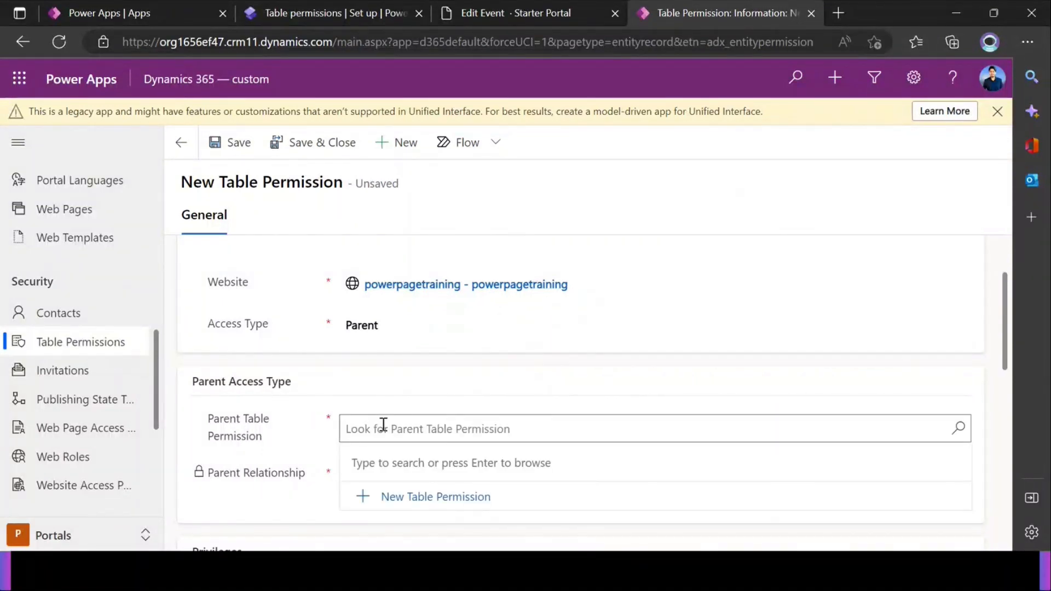
text(pub)
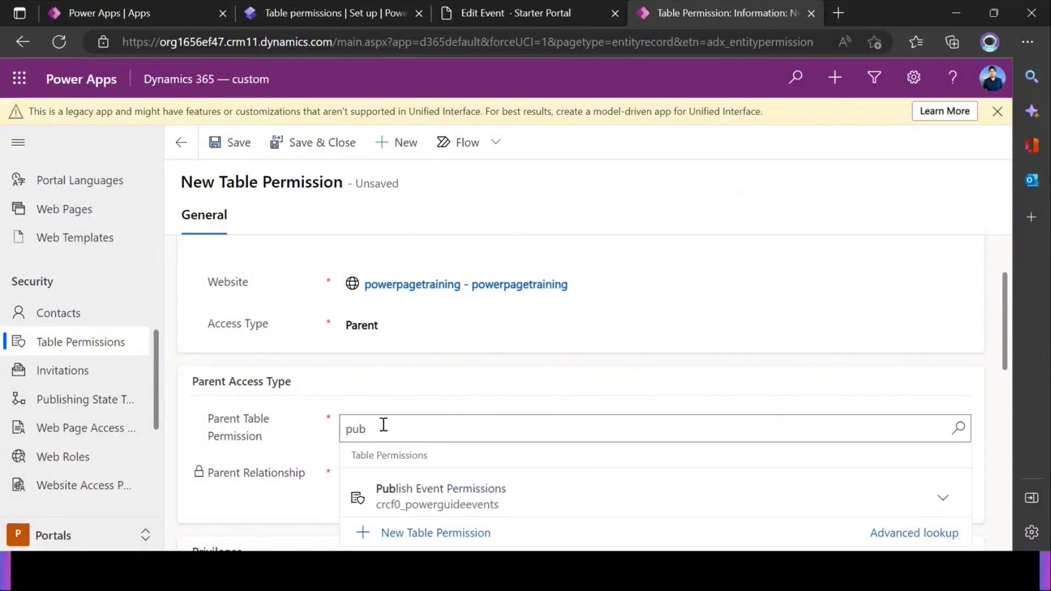
click(413, 498)
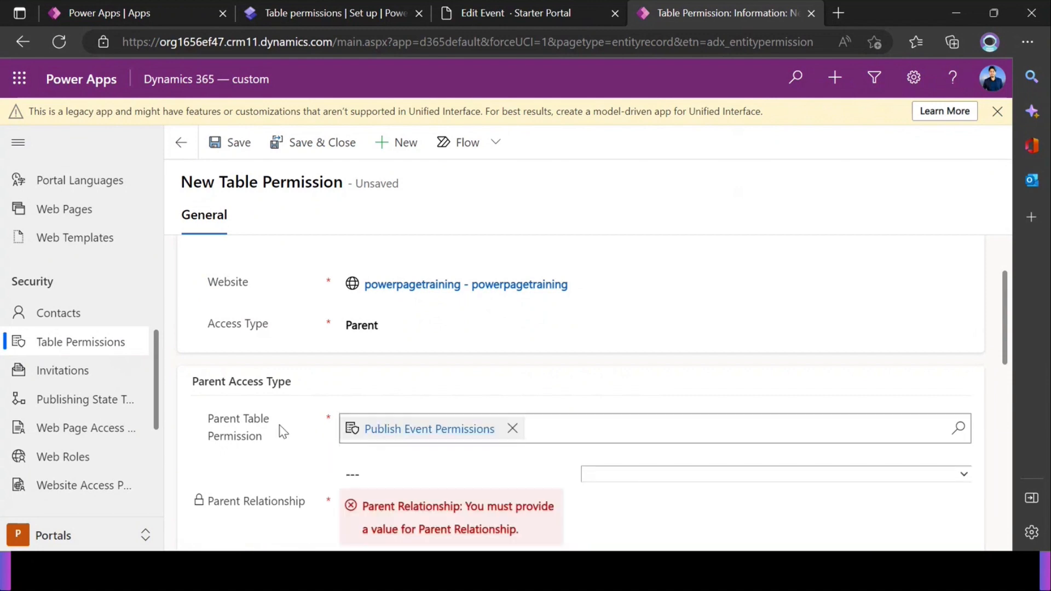
scroll(300, 428, down, 3)
click(623, 332)
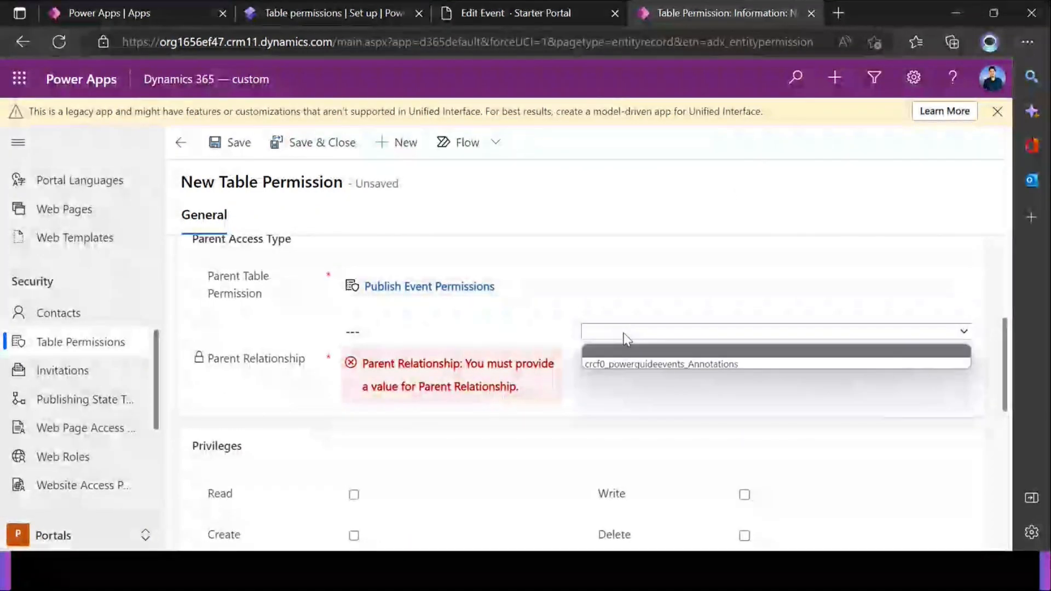
click(628, 364)
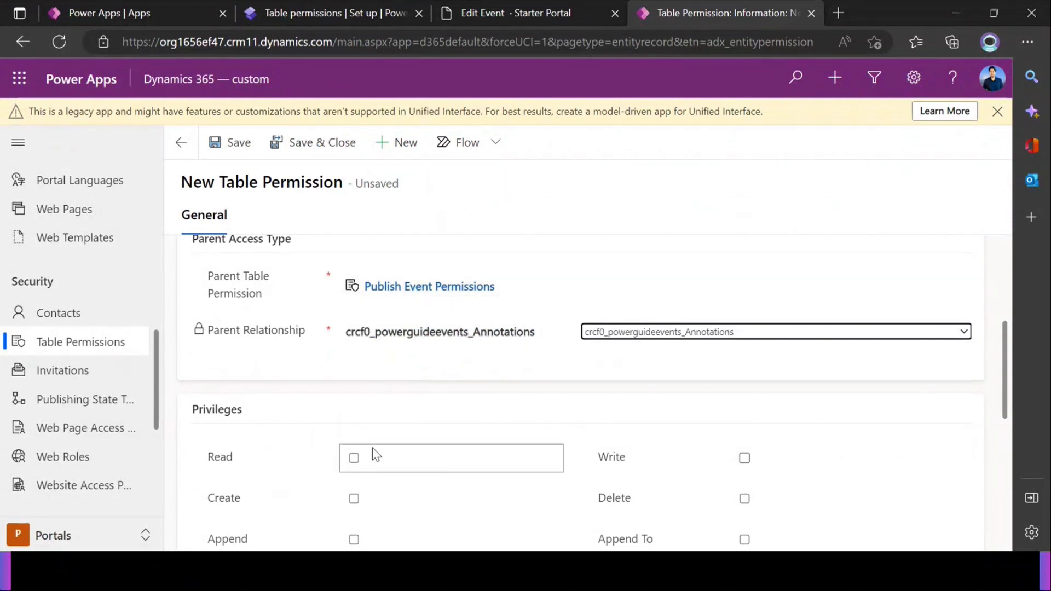
Grant the Read, Create, Append, Append To, Delete and Write privileges, then save and close the Notes permission.
scroll(371, 452, down, 2)
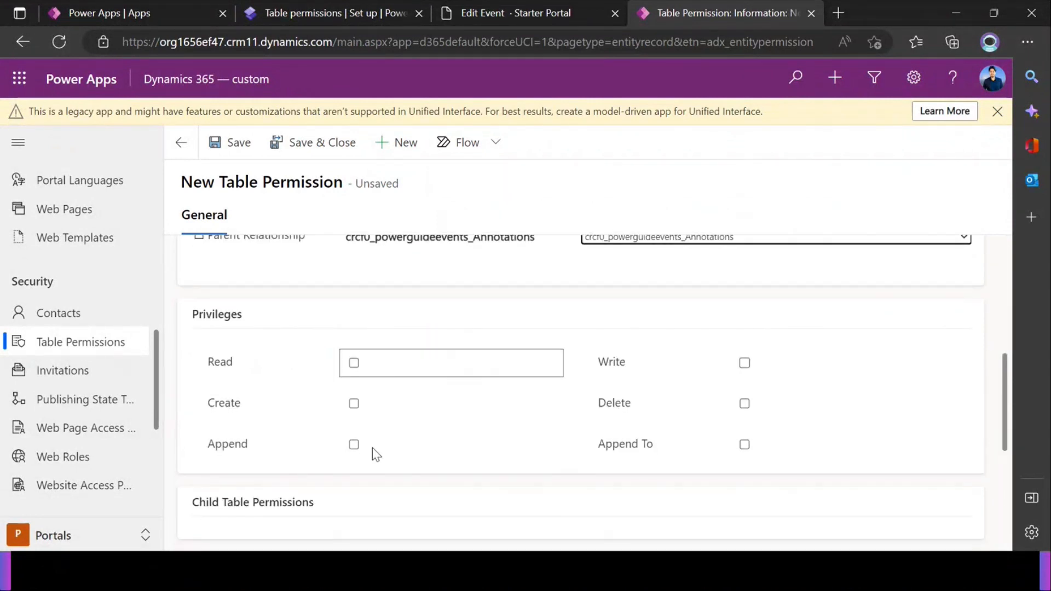
click(354, 362)
click(354, 403)
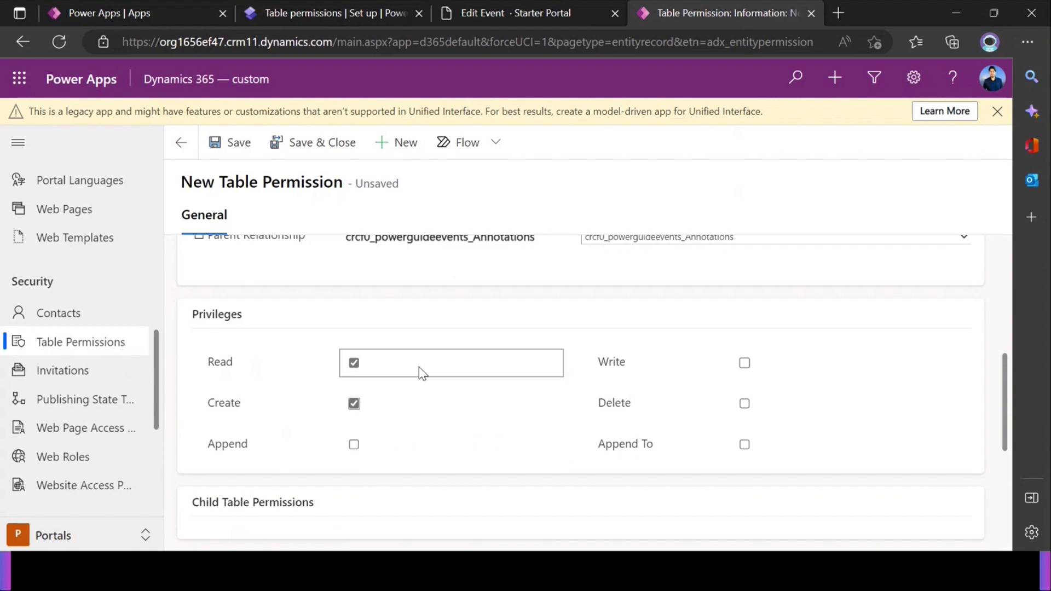
click(354, 444)
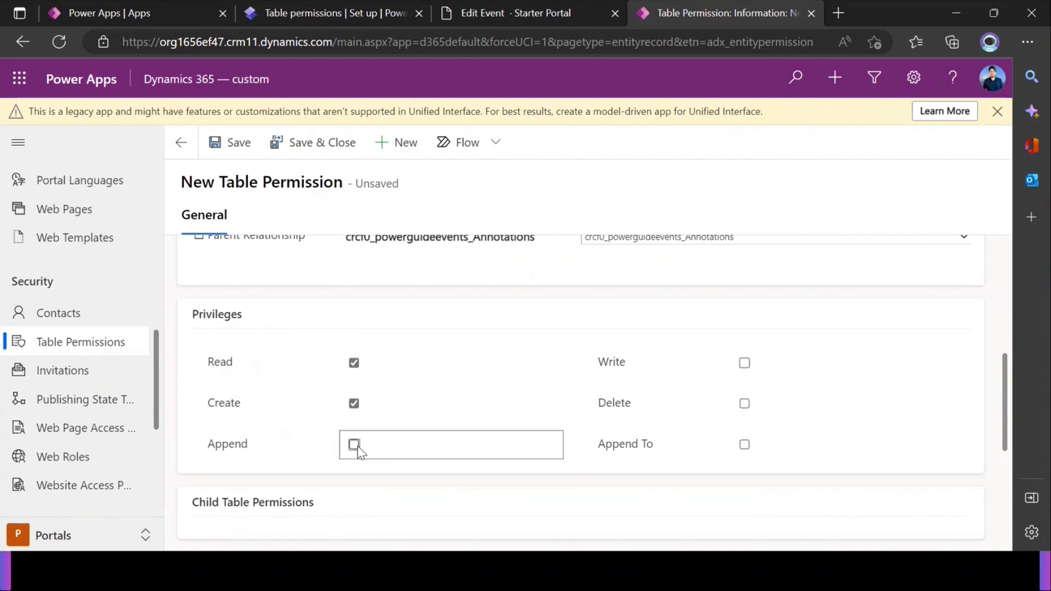
click(744, 444)
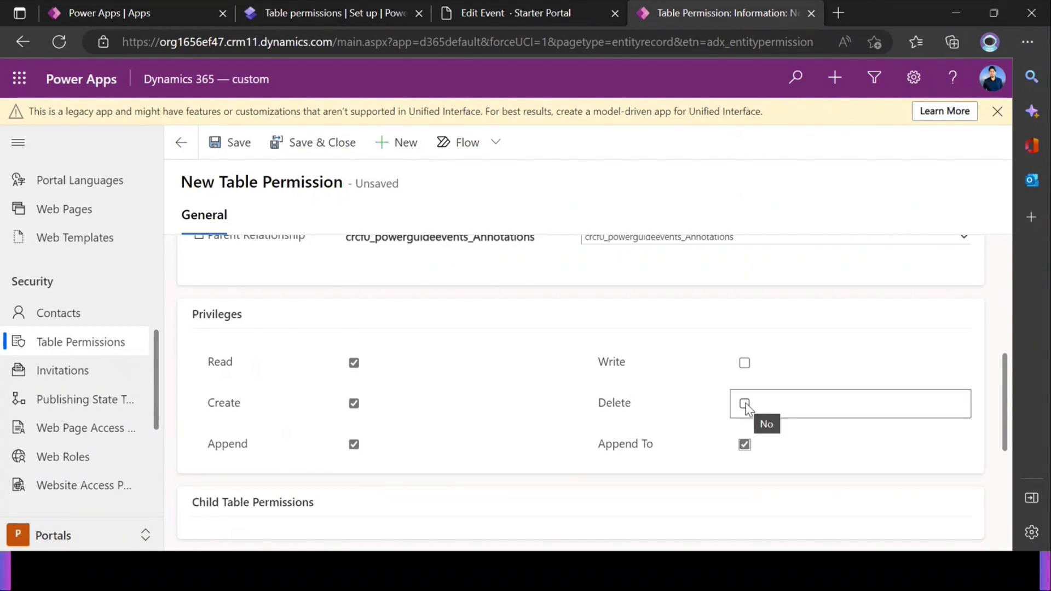
click(745, 404)
click(744, 363)
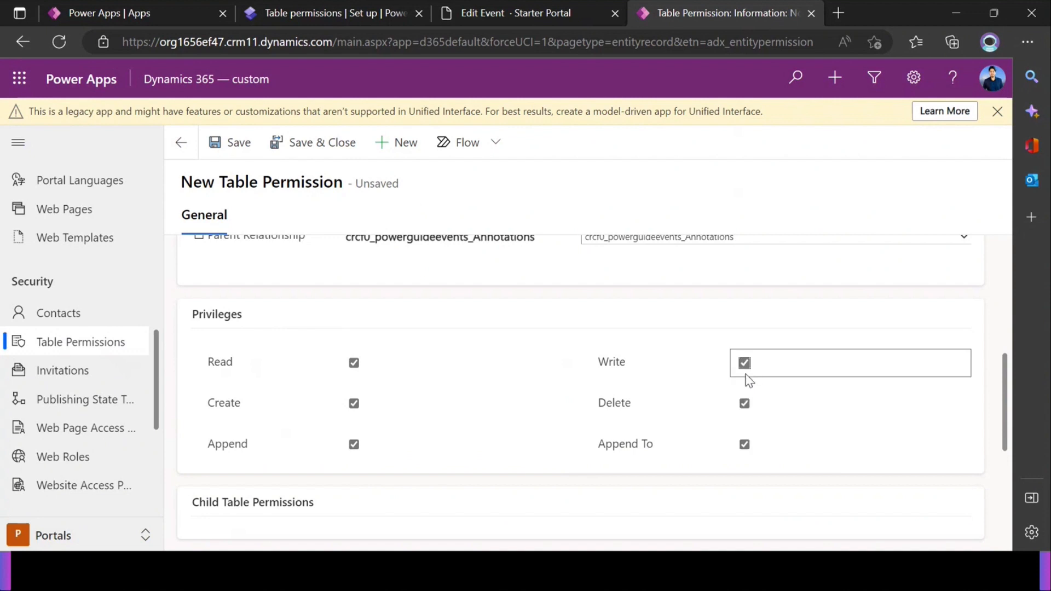
click(323, 154)
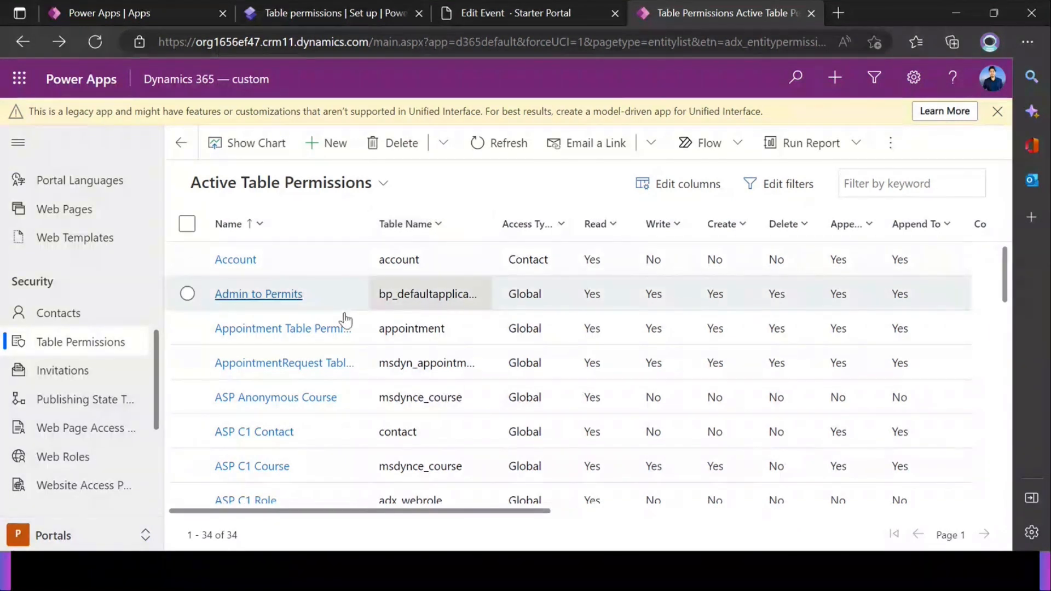
Return to the Power Pages design studio and close the unsaved new table permission form.
click(518, 15)
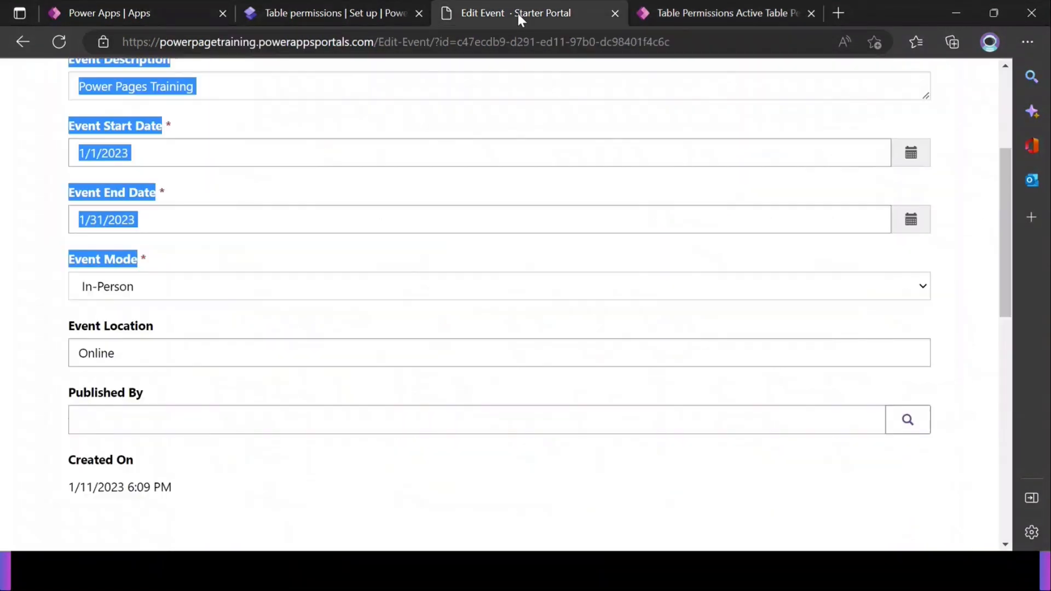
click(673, 10)
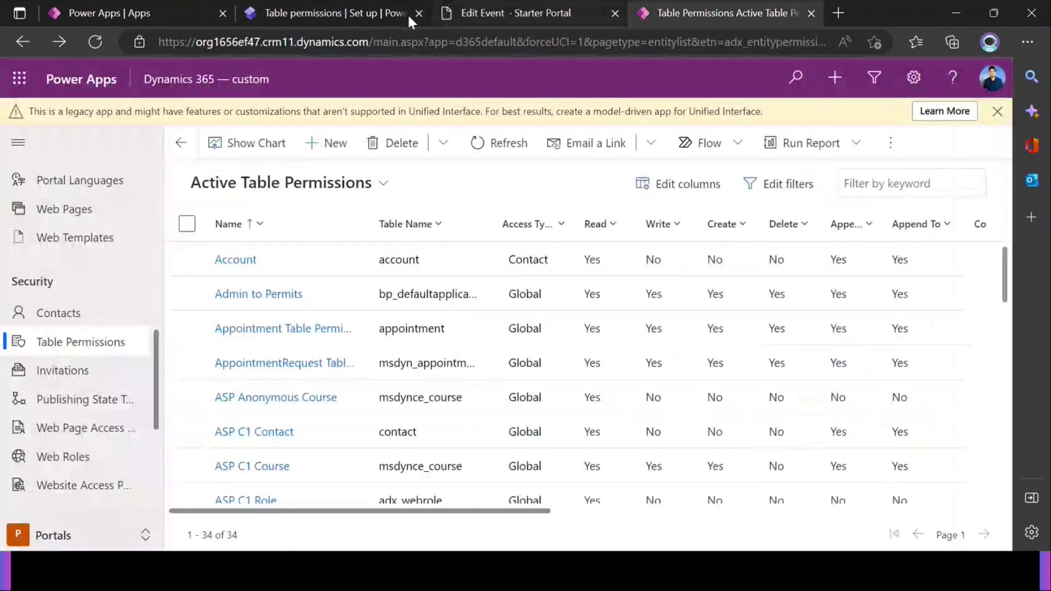
click(346, 16)
click(974, 117)
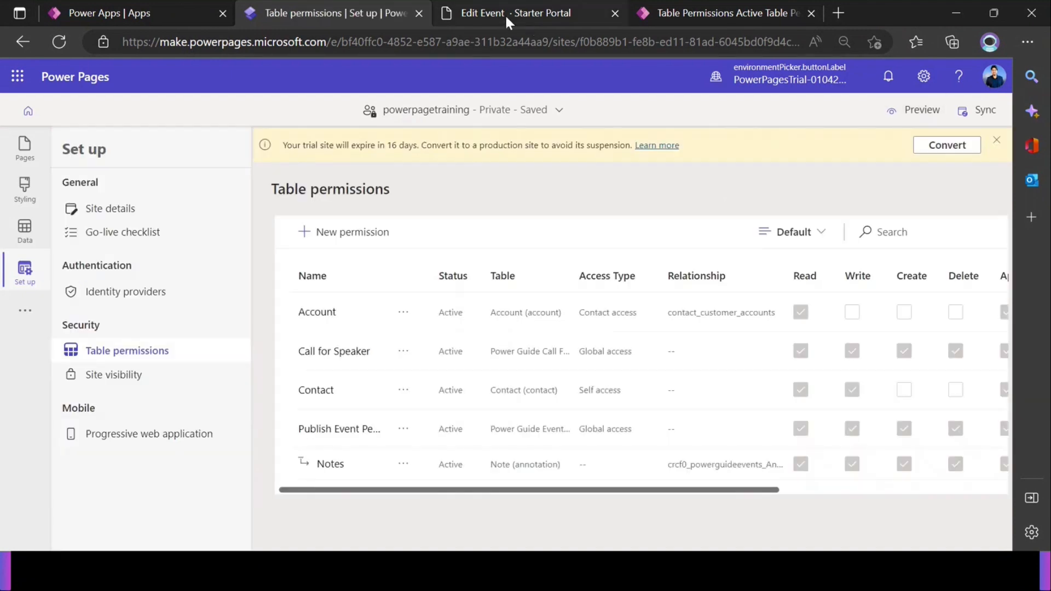
Switch to the Edit Event portal page and reload it.
click(504, 13)
key(F5)
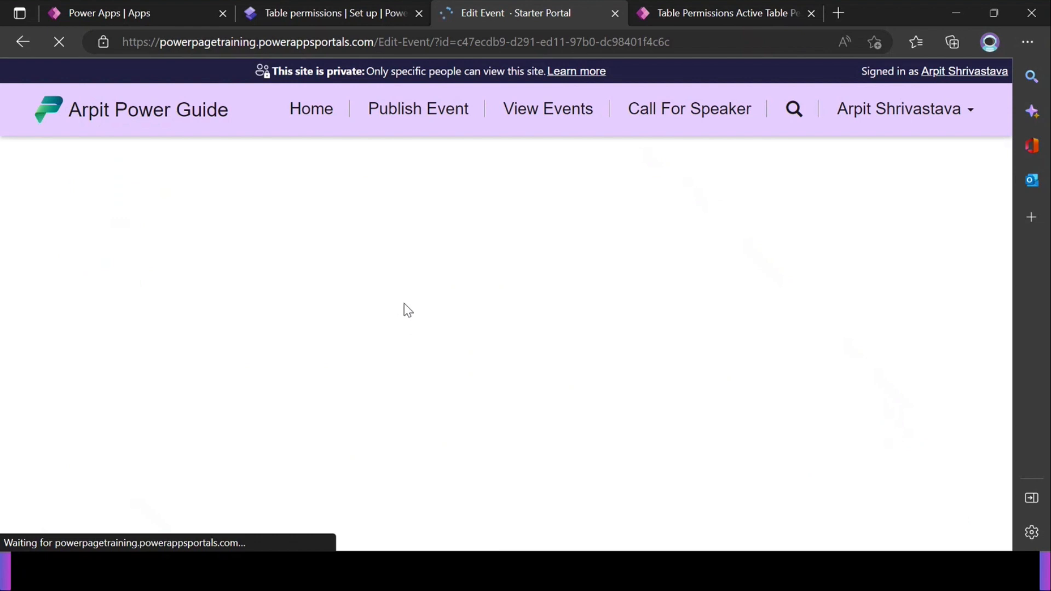
Add a note to the event's Timeline with the text "Note added by" followed by the author's first name.
scroll(416, 271, down, 12)
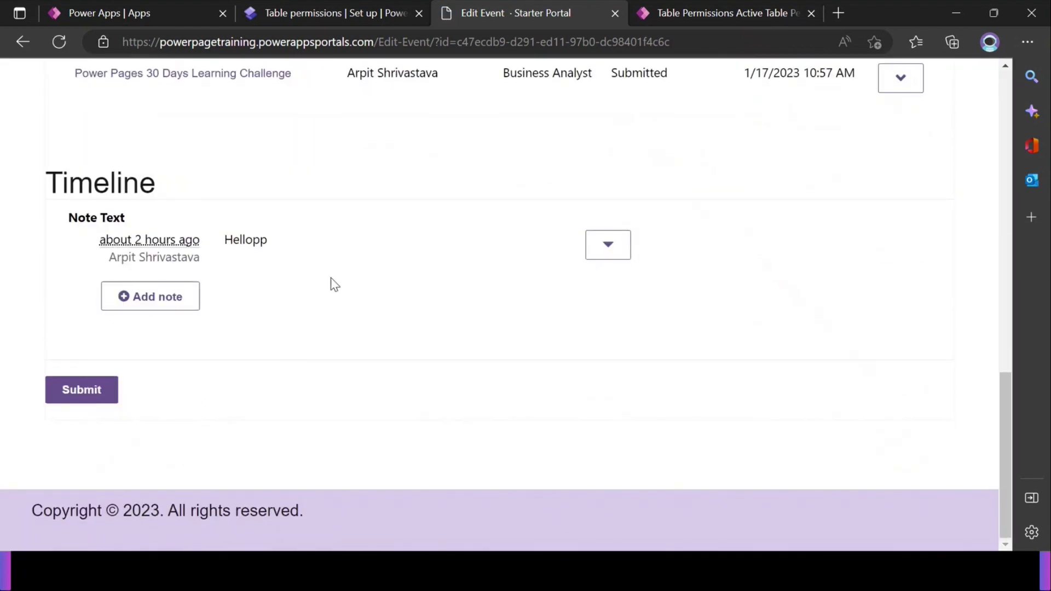
click(152, 307)
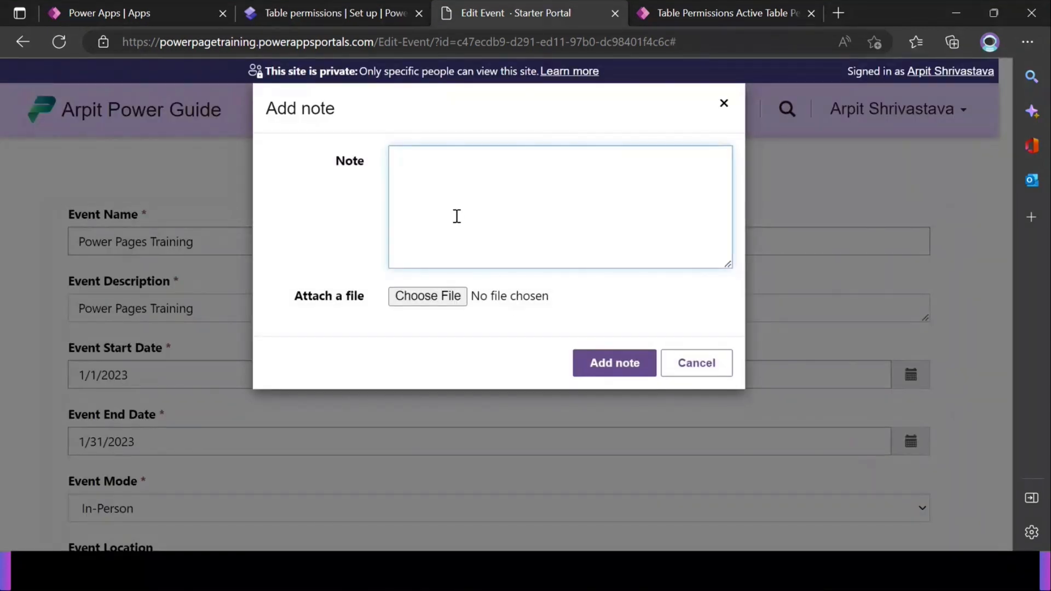
text(Notesadded by Arpit)
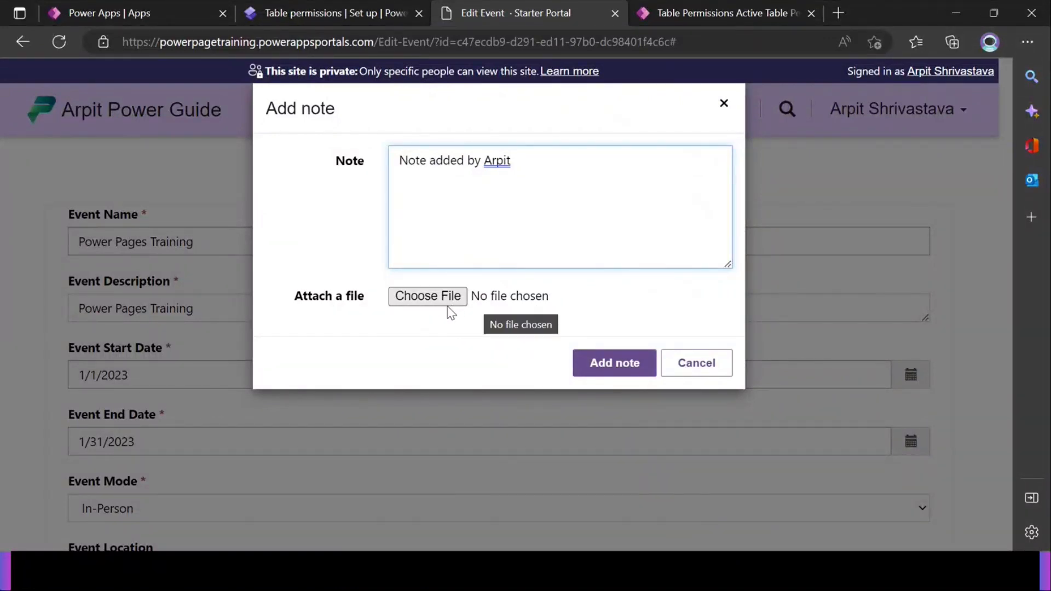
click(629, 373)
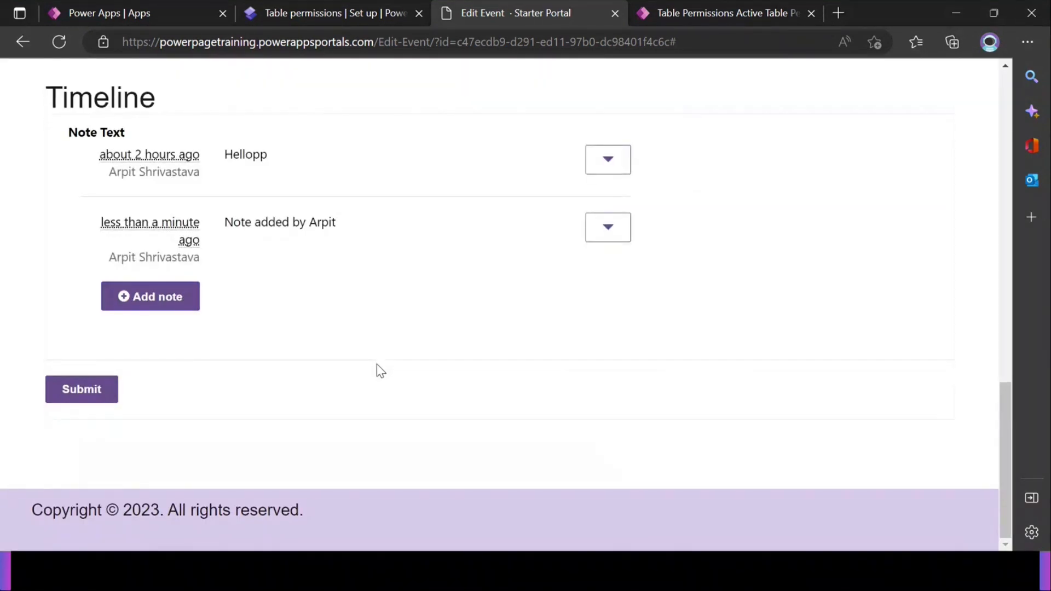
Edit the newly added Timeline note to append the author's surname, and update it.
scroll(380, 370, up, 3)
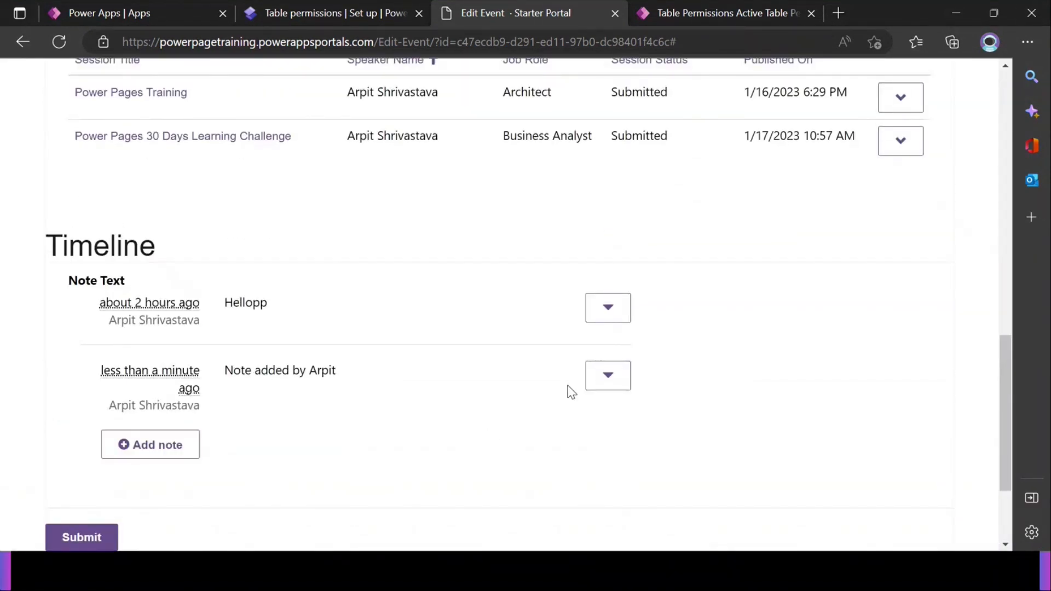
click(606, 375)
click(567, 409)
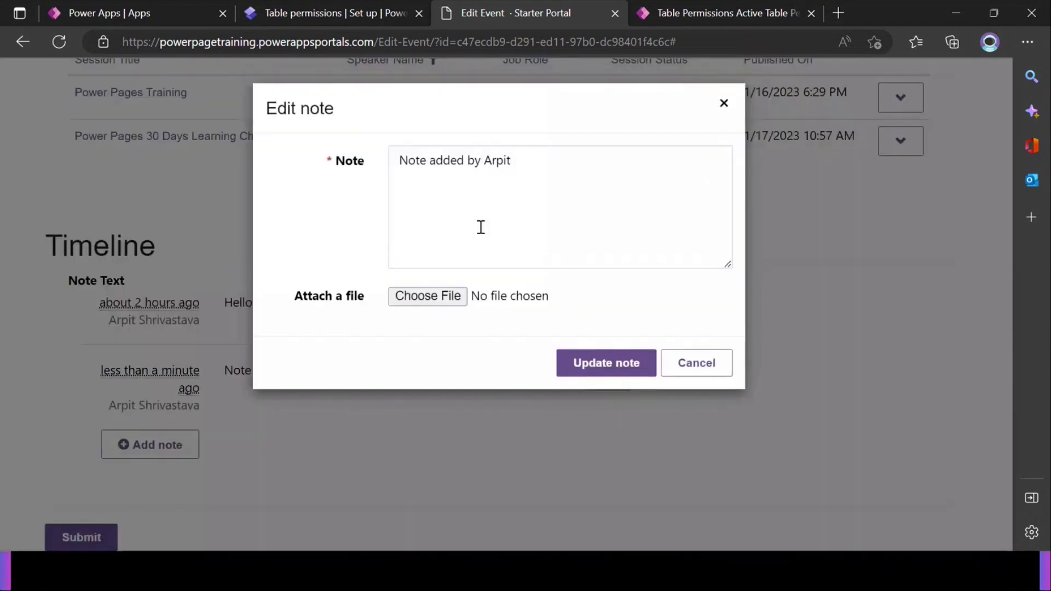
click(521, 163)
text(S)
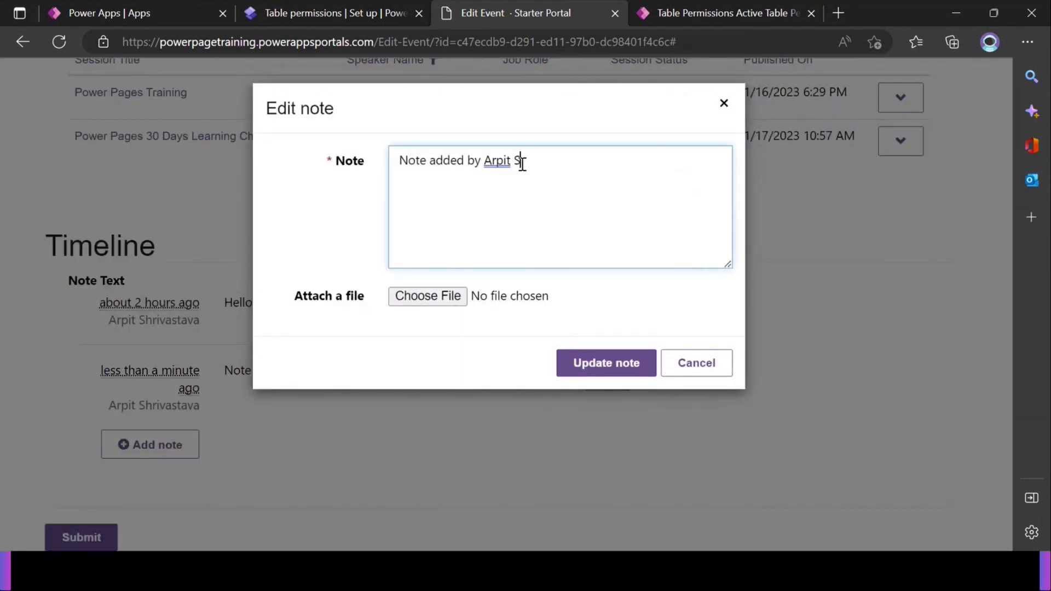
text(hrivastava)
click(587, 370)
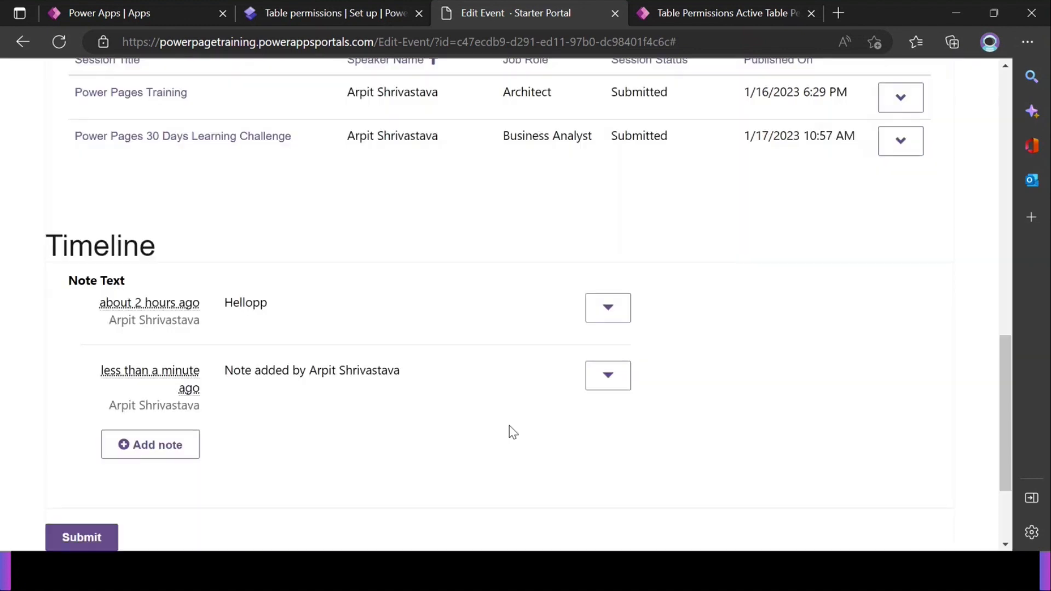
Delete the edited note from the Timeline and confirm the deletion.
click(608, 375)
click(577, 437)
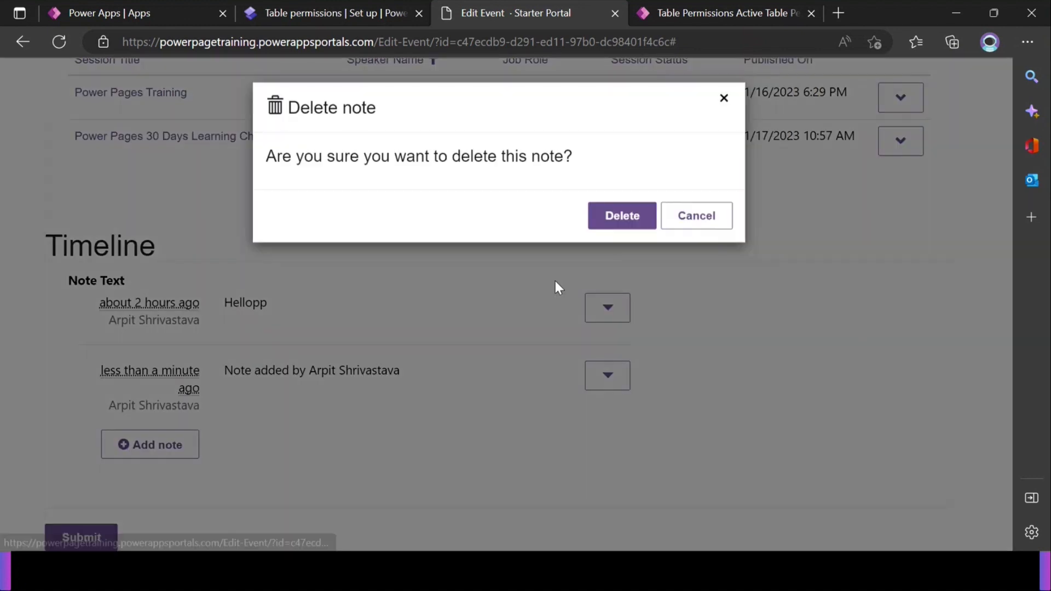
click(624, 221)
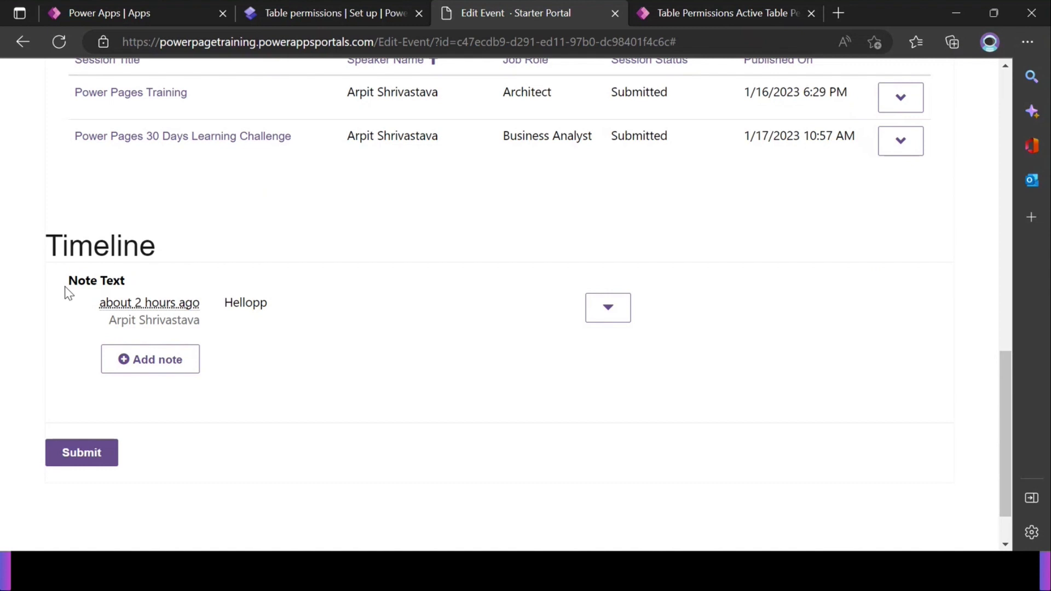
drag(68, 287, 267, 356)
click(276, 412)
Switch to Notepad and copy the setting name DisplayAllUserActivitiesOnTimeline.
key(alt+Tab)
key(alt+Tab)
key(alt+Tab)
key(alt+Tab)
key(alt+Tab)
key(alt+Tab)
key(alt+Tab)
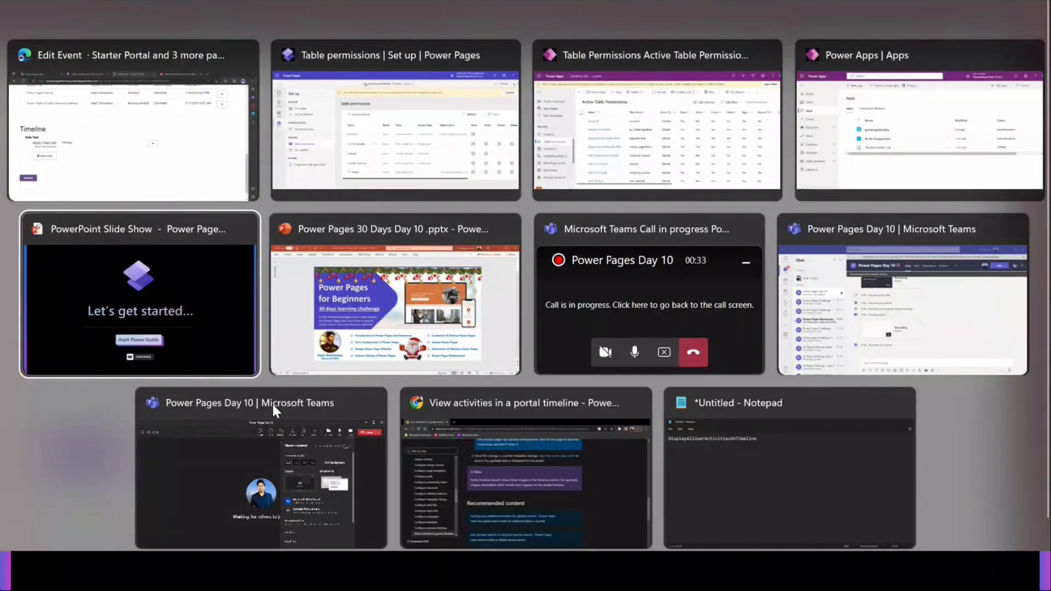
key(alt+Tab)
key(alt+Tab)
key(alt+Tab)
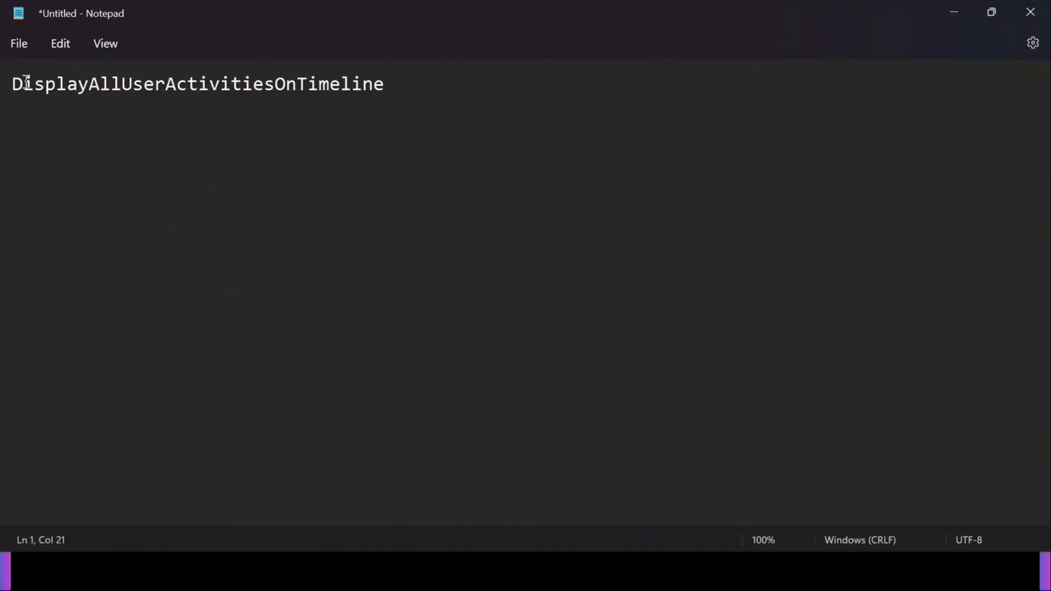
drag(13, 84, 383, 87)
key(ctrl+c)
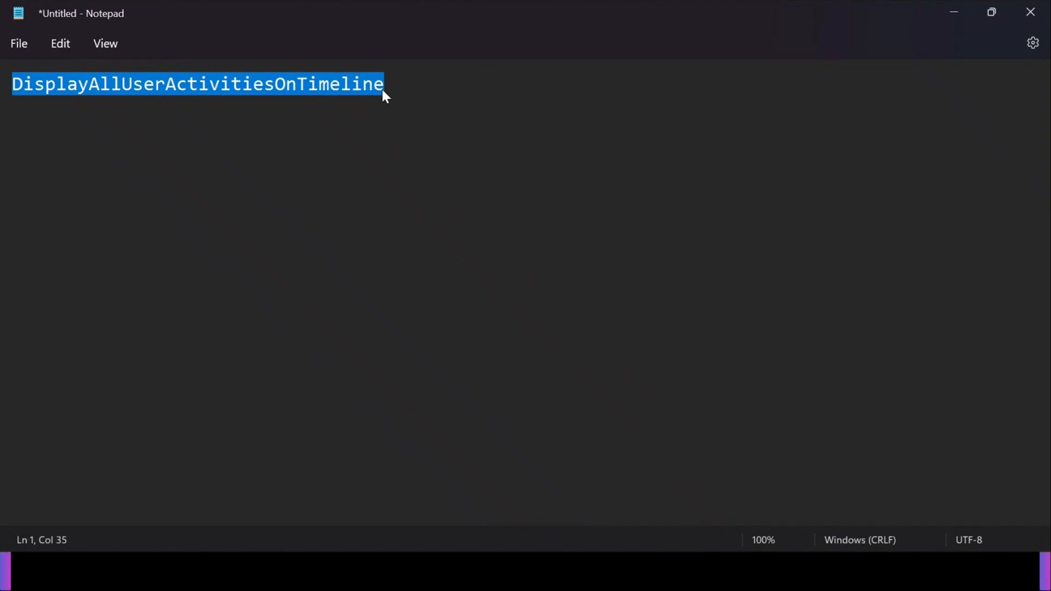
Return to the Dynamics 365 Portals app in the browser and search the site settings for DisplayAllUserActivitiesOnTimeline.
key(alt+Tab)
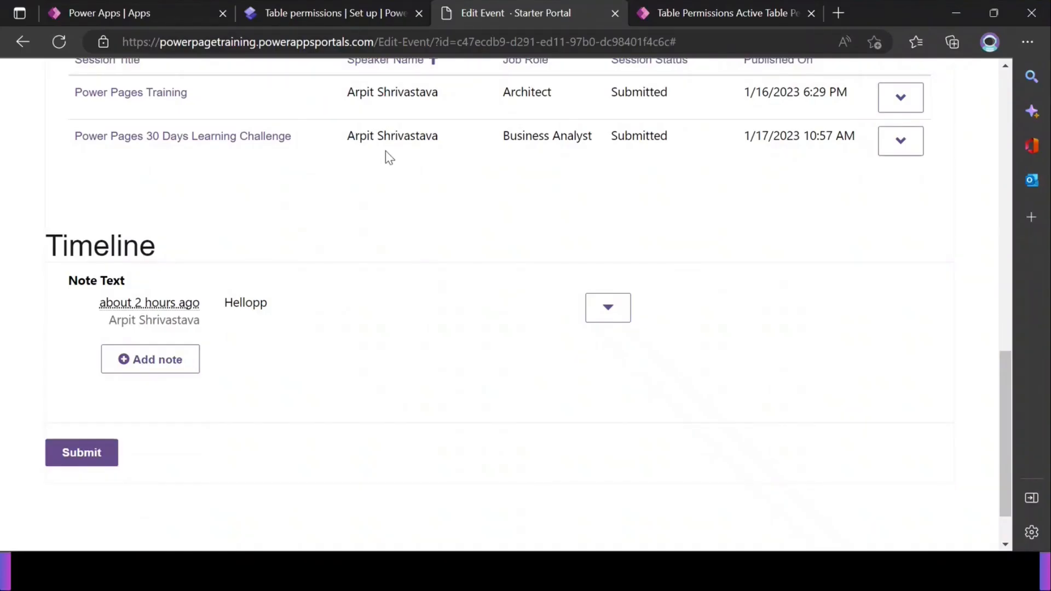
click(675, 14)
scroll(123, 350, up, 4)
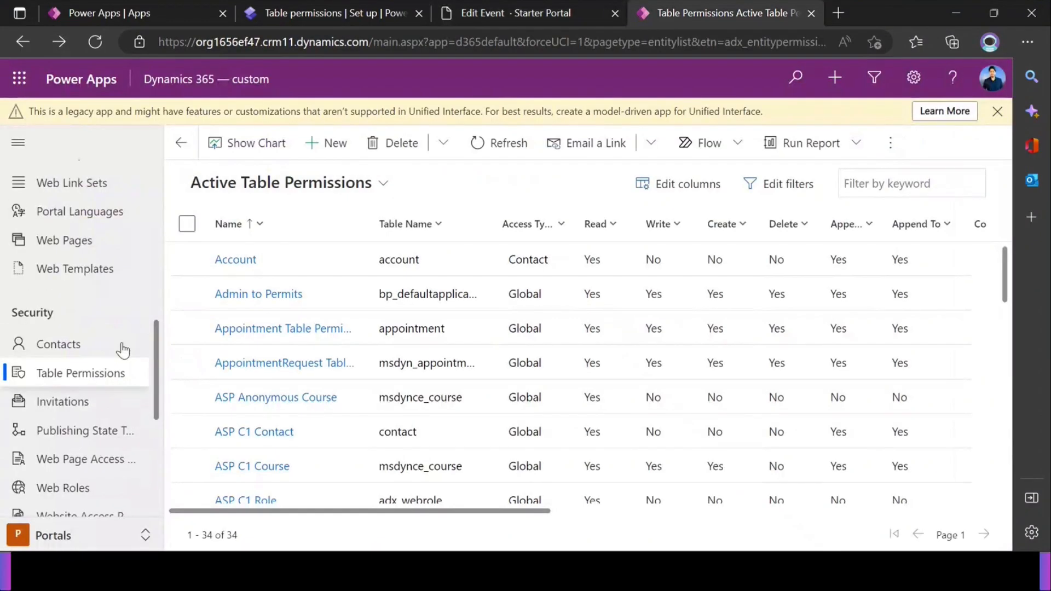
scroll(120, 344, up, 5)
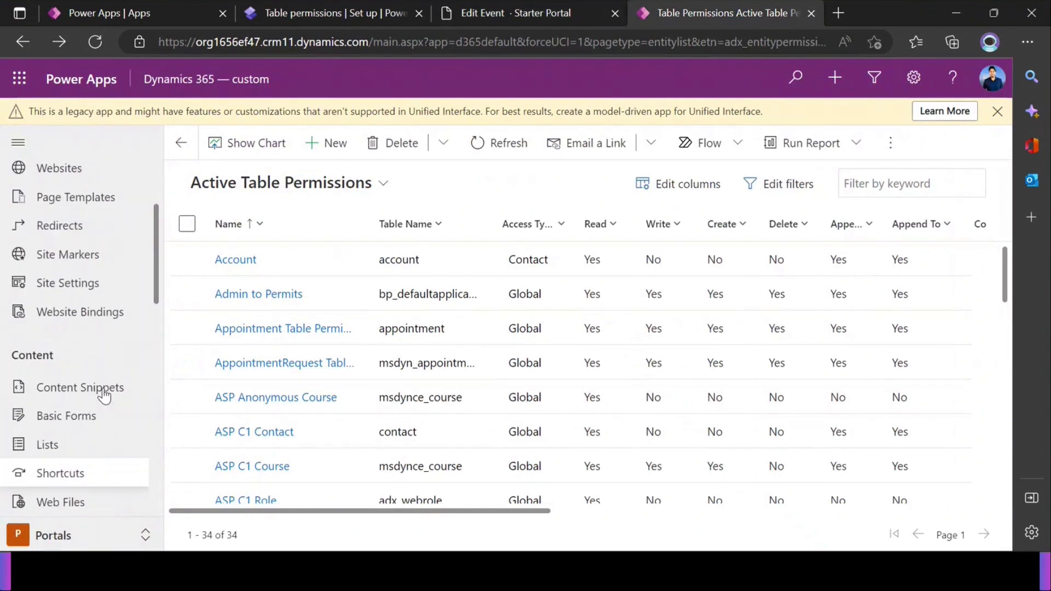
click(82, 357)
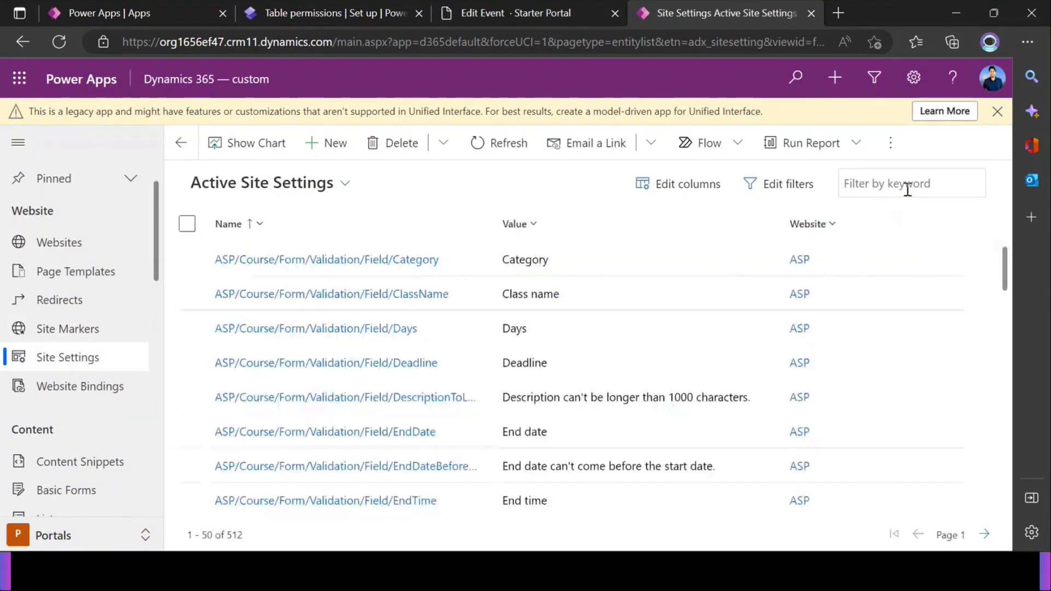
click(907, 185)
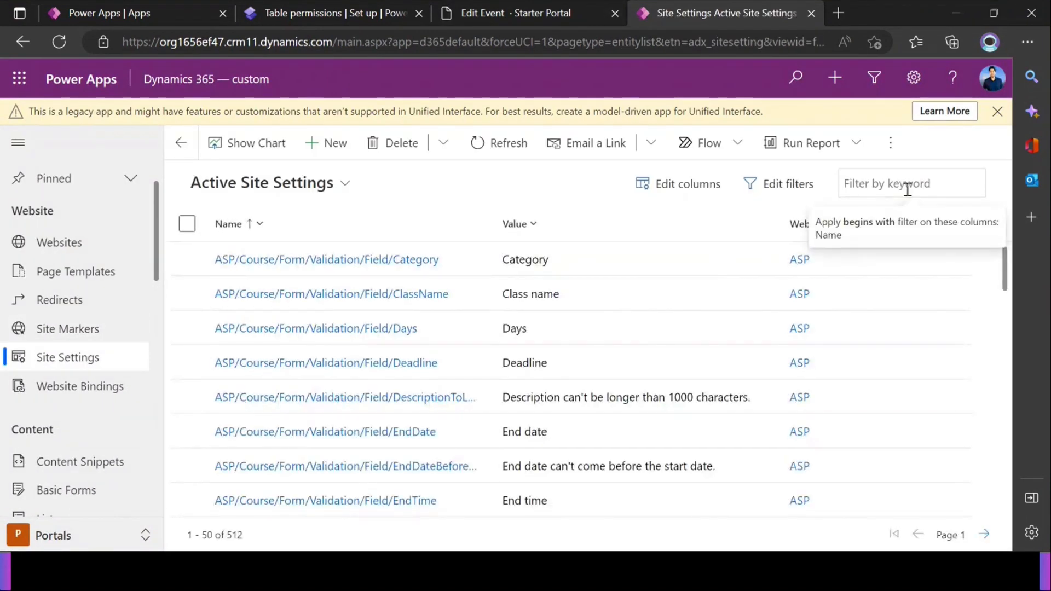
key(ctrl+v)
key(Return)
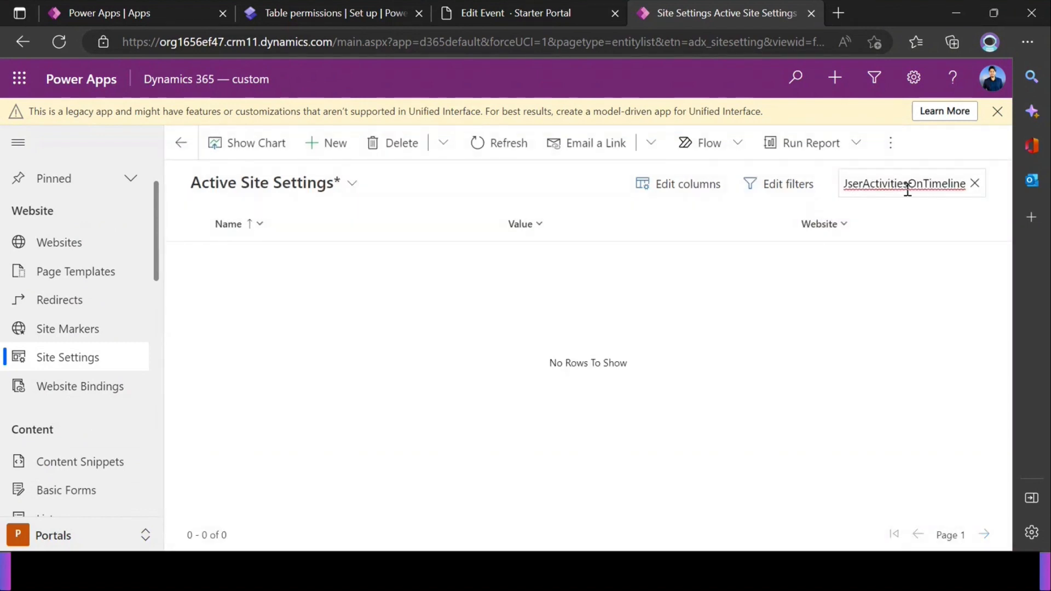
Start a new site setting named DisplayAllUserActivitiesOnTimeline and assign it to the website powerpagetraining - powerpagetraining.
click(338, 151)
click(409, 274)
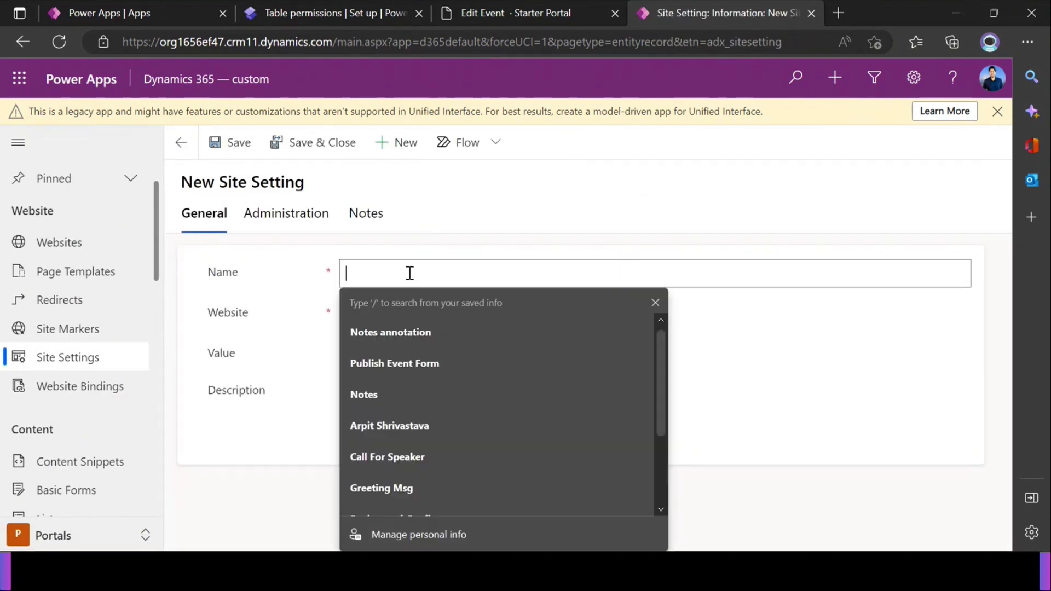
key(ctrl+v)
click(382, 315)
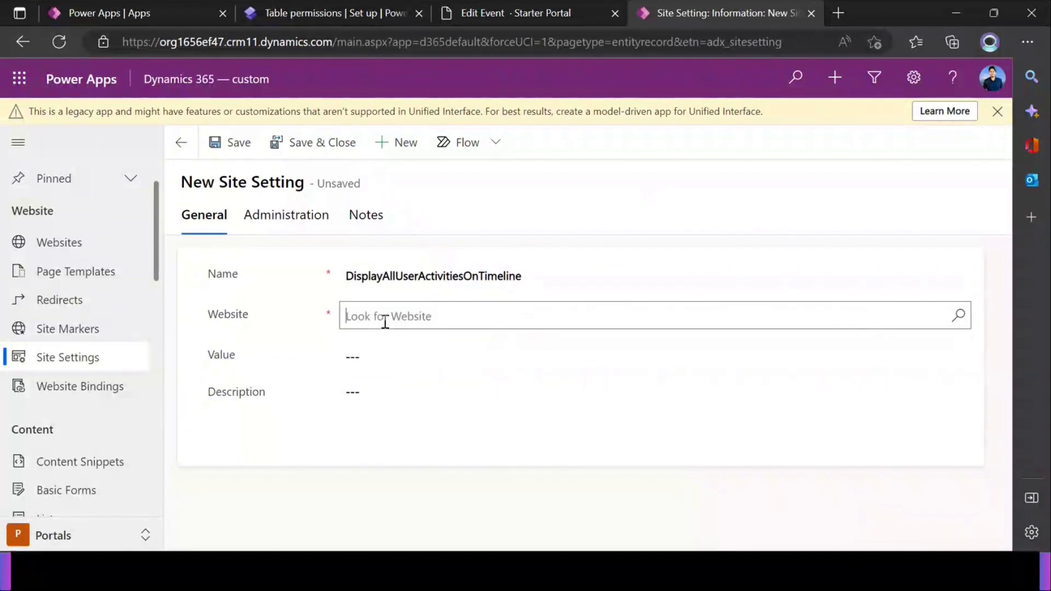
click(958, 316)
scroll(476, 251, down, 2)
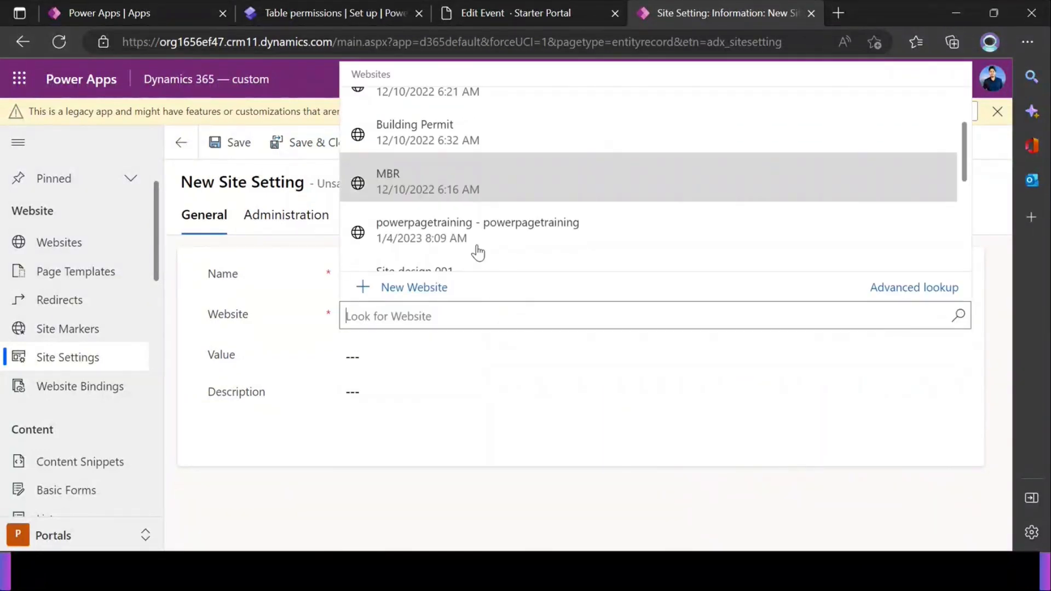
click(480, 227)
Set the new site setting's value to true, and save and close the record.
click(387, 358)
text(t)
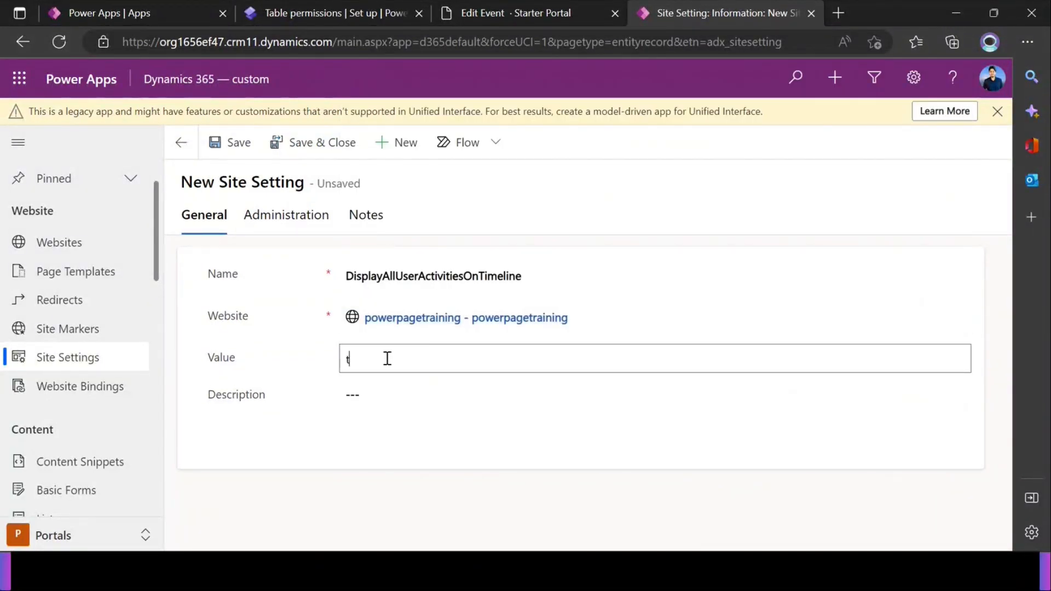
text(rue)
click(321, 142)
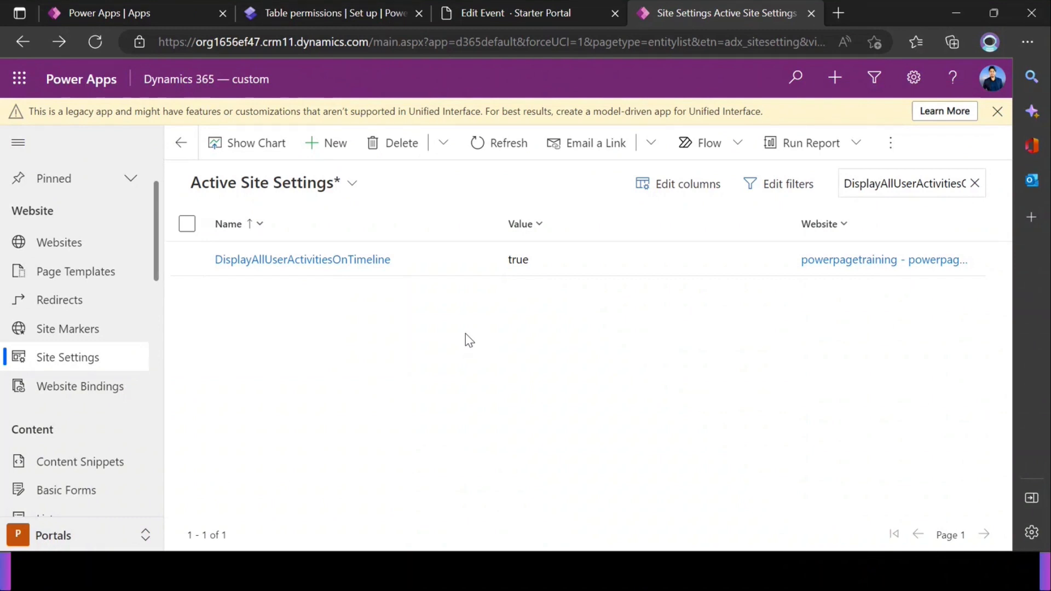
Review the table permissions and the Edit Event page, and open the portal's Home page.
click(362, 16)
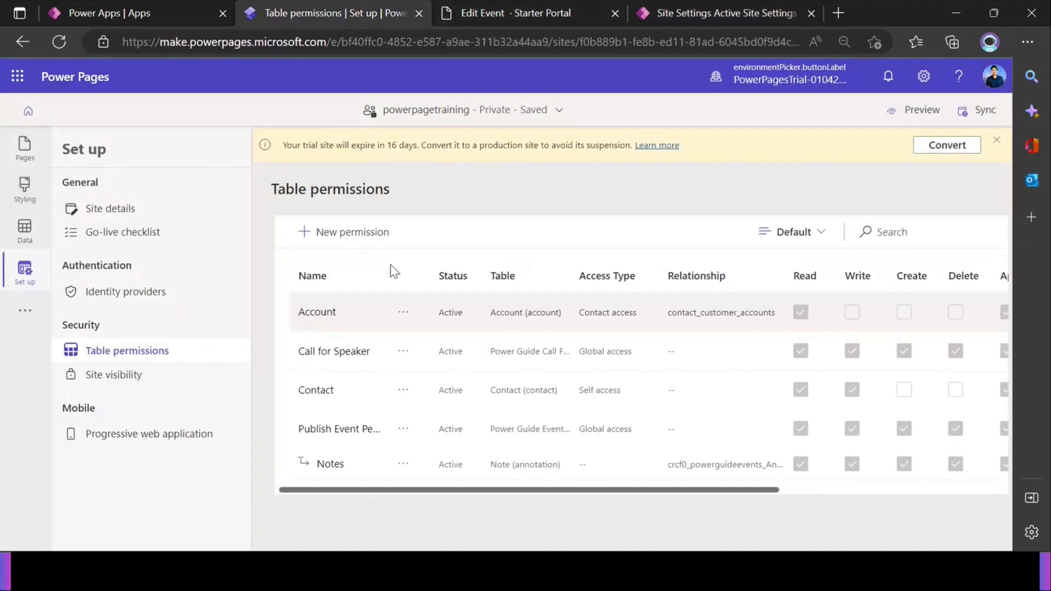
click(526, 12)
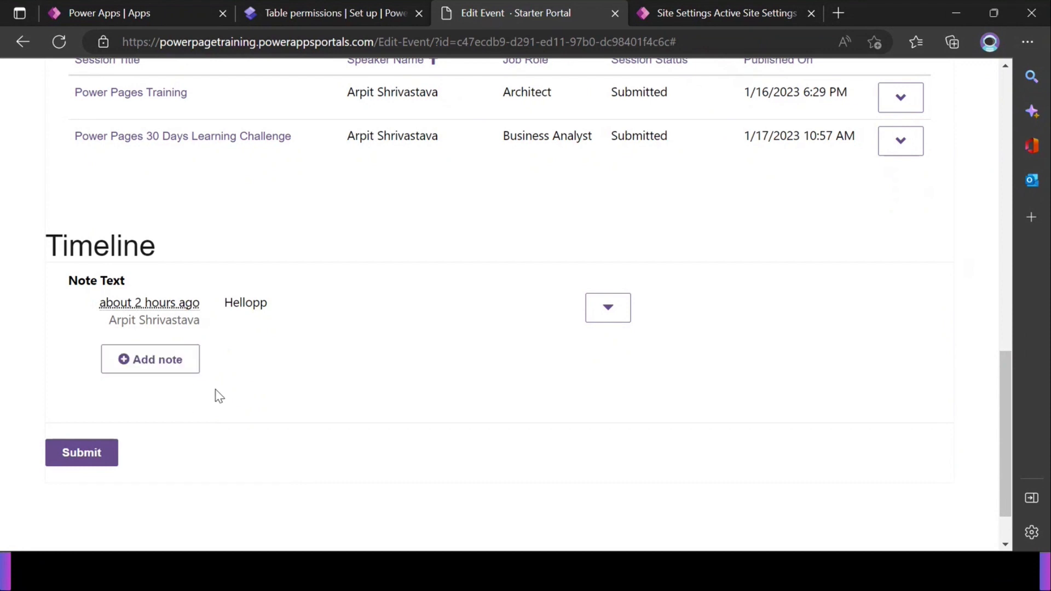
scroll(383, 389, up, 15)
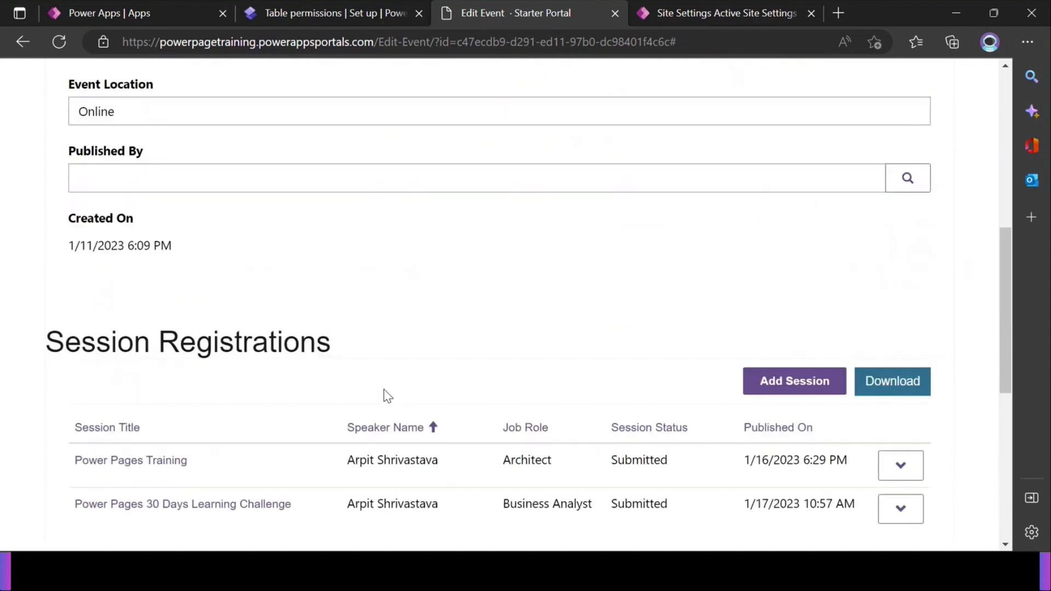
click(305, 112)
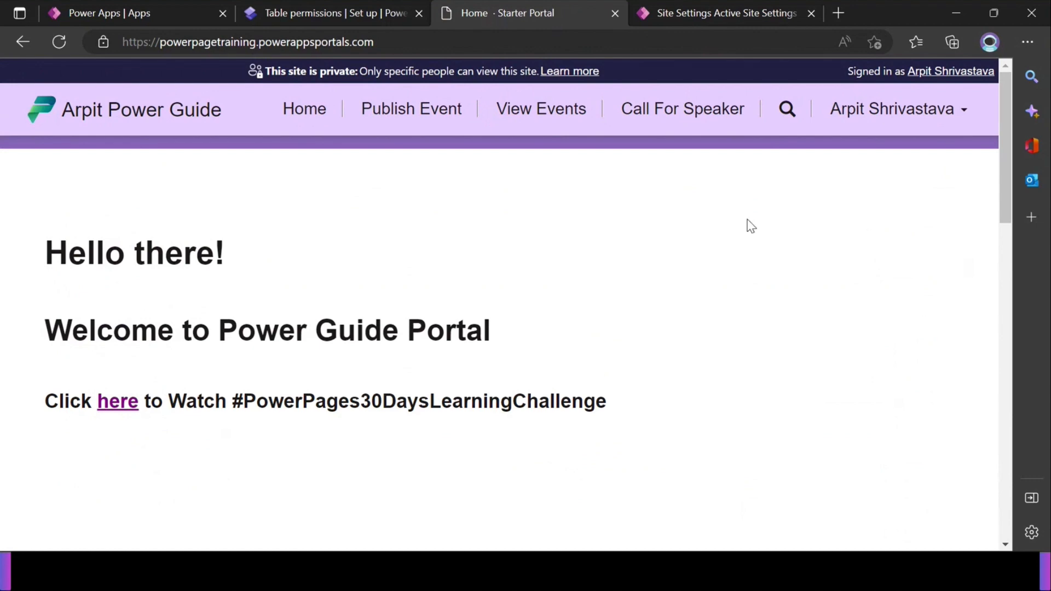
key(Tab)
key(Tab)
key(Tab)
key(Tab)
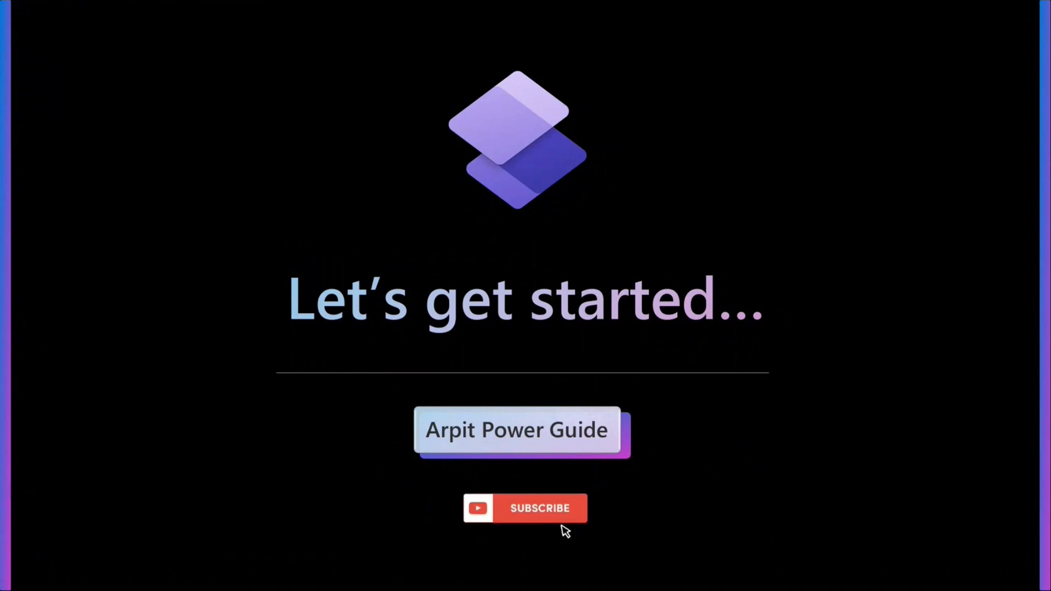
key(Right)
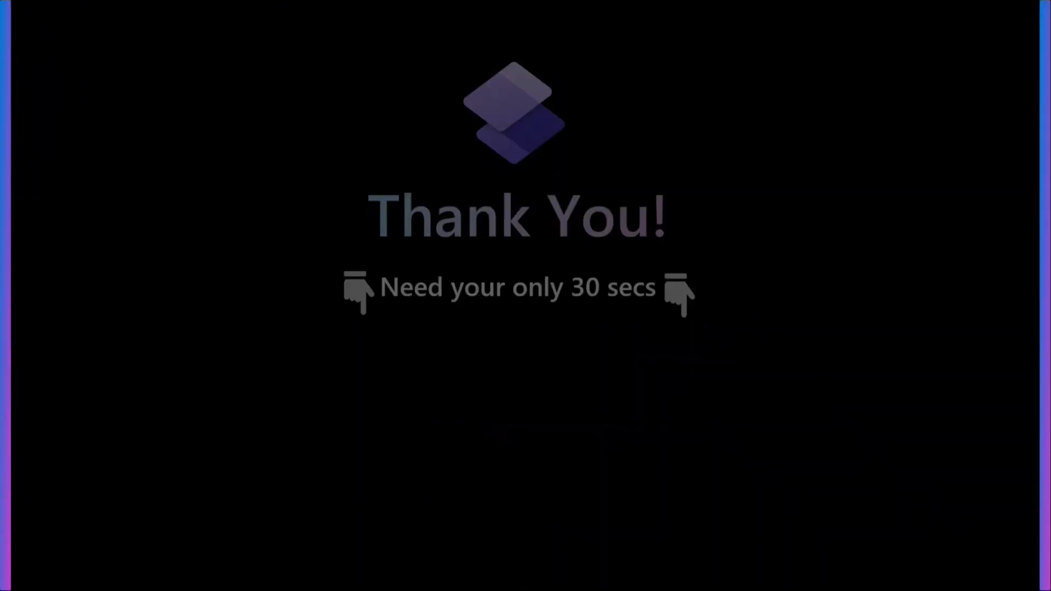